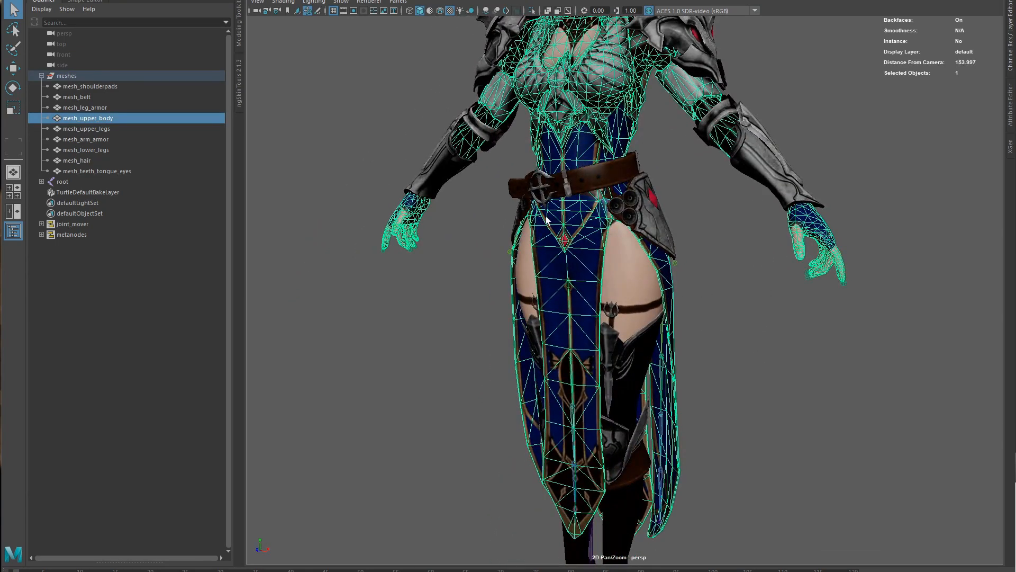
Select the faces of the hanging skirt cloth on mesh_upper_body and check the selection in wireframe before returning to textured shading.
{"action": "left_click_drag", "start_coordinate": [715, 374], "coordinate": [727, 350], "text": "alt"}
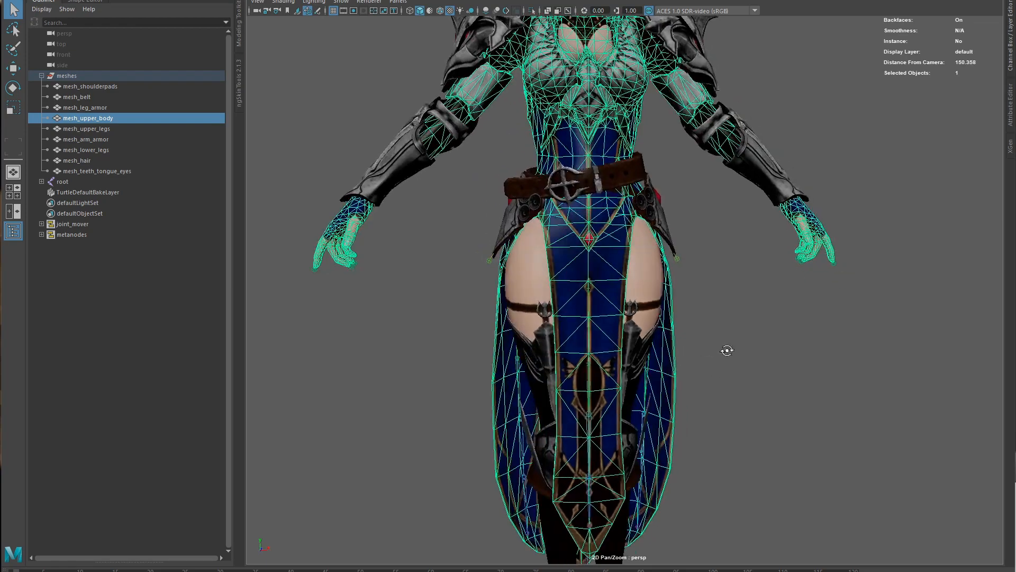
{"action": "right_click", "coordinate": [587, 283]}
{"action": "right_click_drag", "start_coordinate": [753, 251], "coordinate": [754, 279]}
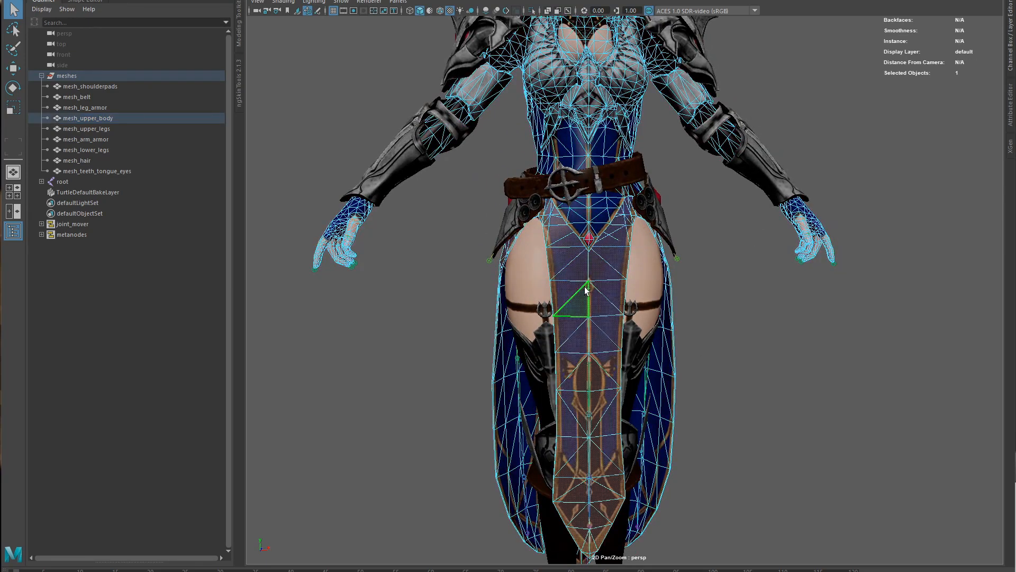
{"action": "left_click_drag", "start_coordinate": [690, 381], "coordinate": [766, 408], "text": "alt"}
{"action": "right_click_drag", "start_coordinate": [676, 341], "coordinate": [706, 342]}
{"action": "key", "text": "4"}
{"action": "left_click_drag", "start_coordinate": [624, 227], "coordinate": [708, 238], "text": "alt"}
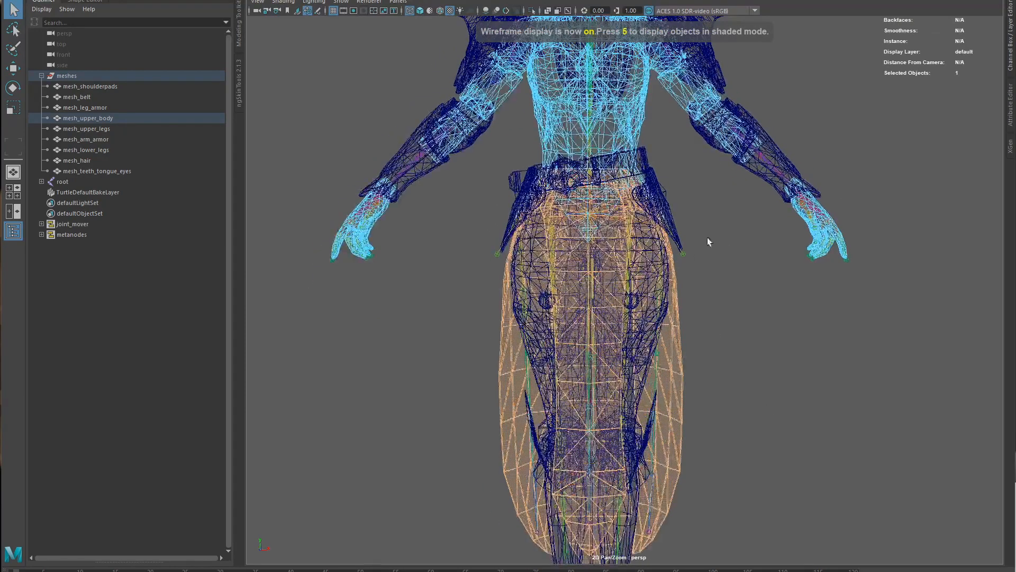
{"action": "key", "text": "6"}
{"action": "right_click_drag", "start_coordinate": [676, 336], "coordinate": [706, 324]}
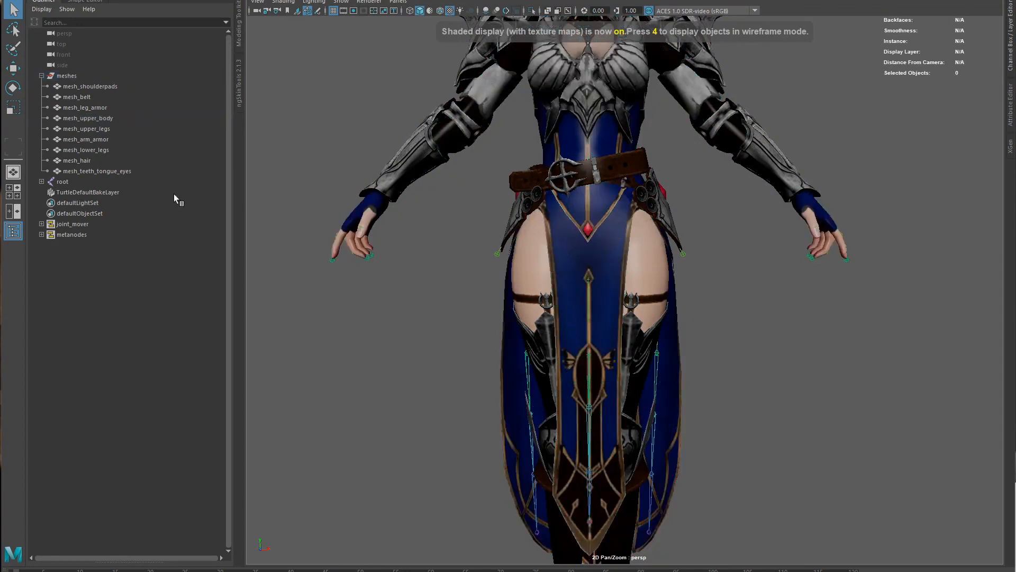
Duplicate mesh_upper_body and rename the copy mesh_lower_cloth.
{"action": "left_click", "coordinate": [110, 119]}
{"action": "key", "text": "ctrl+d"}
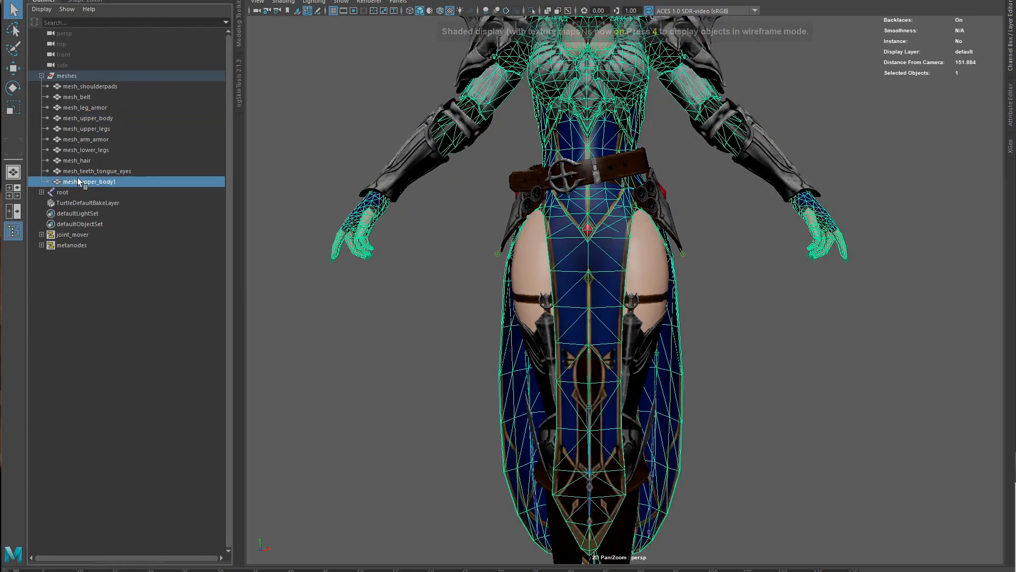
{"action": "double_click", "coordinate": [78, 179]}
{"action": "left_click_drag", "start_coordinate": [81, 182], "coordinate": [263, 179]}
{"action": "type", "text": "skirt"}
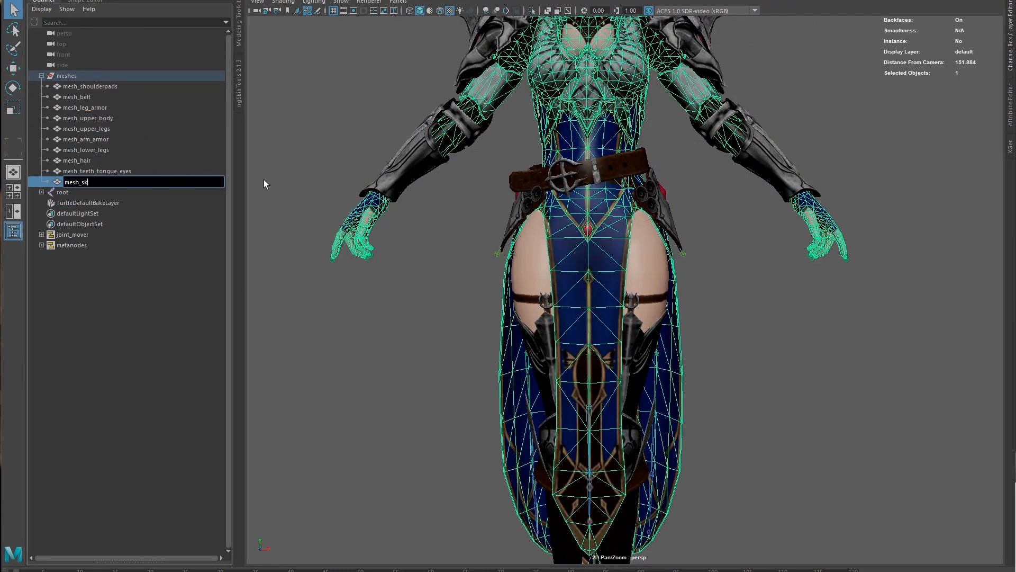
{"action": "key", "text": "Return"}
{"action": "double_click", "coordinate": [113, 183]}
{"action": "type", "text": "mesh_lower_cloth"}
{"action": "key", "text": "Return"}
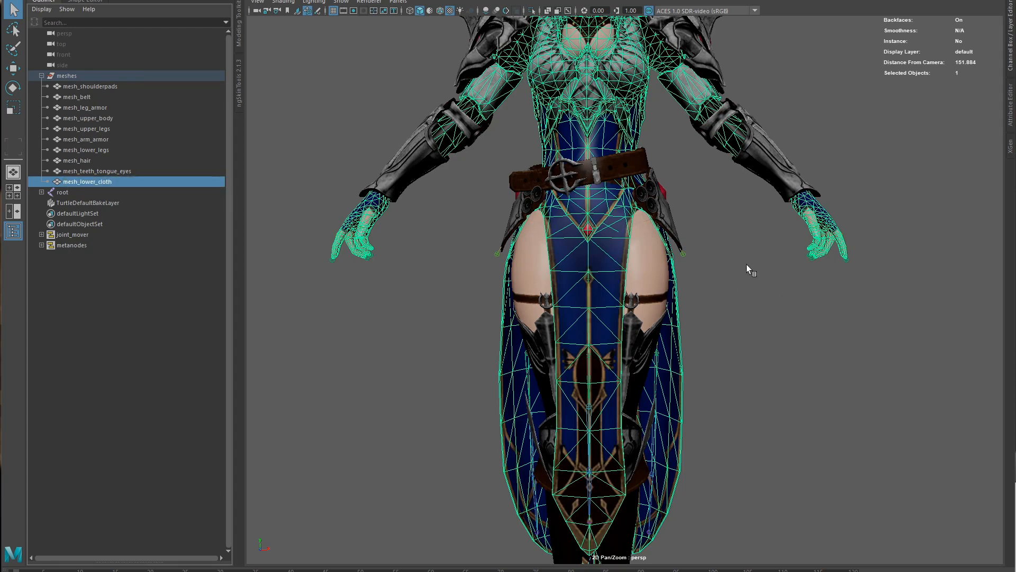
Isolate mesh_lower_cloth, delete all its faces except the skirt cloth, and show the hidden meshes again.
{"action": "key", "text": "alt+h"}
{"action": "right_click_drag", "start_coordinate": [758, 258], "coordinate": [760, 286]}
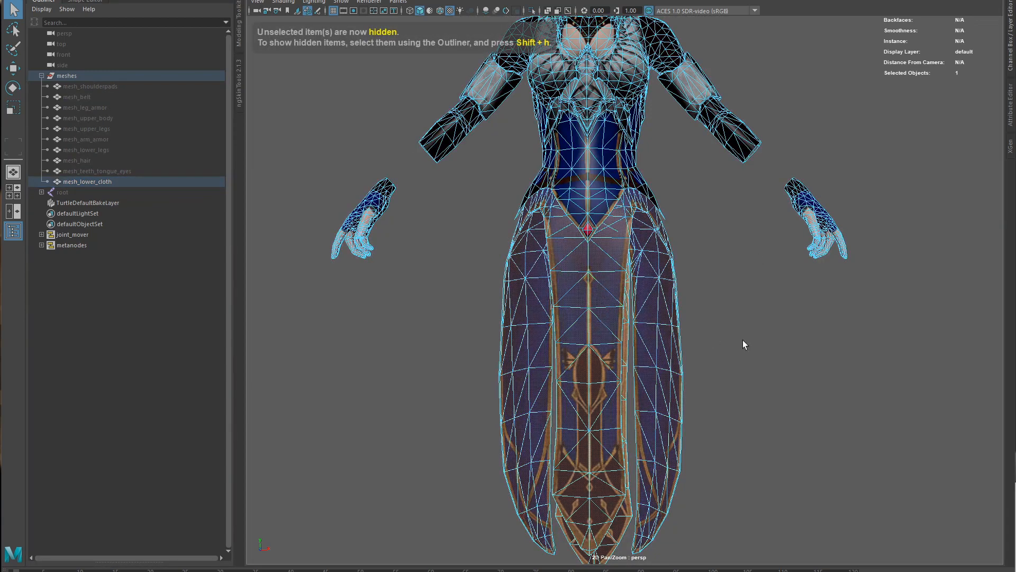
{"action": "key", "text": "ctrl+shift+i"}
{"action": "key", "text": "Delete"}
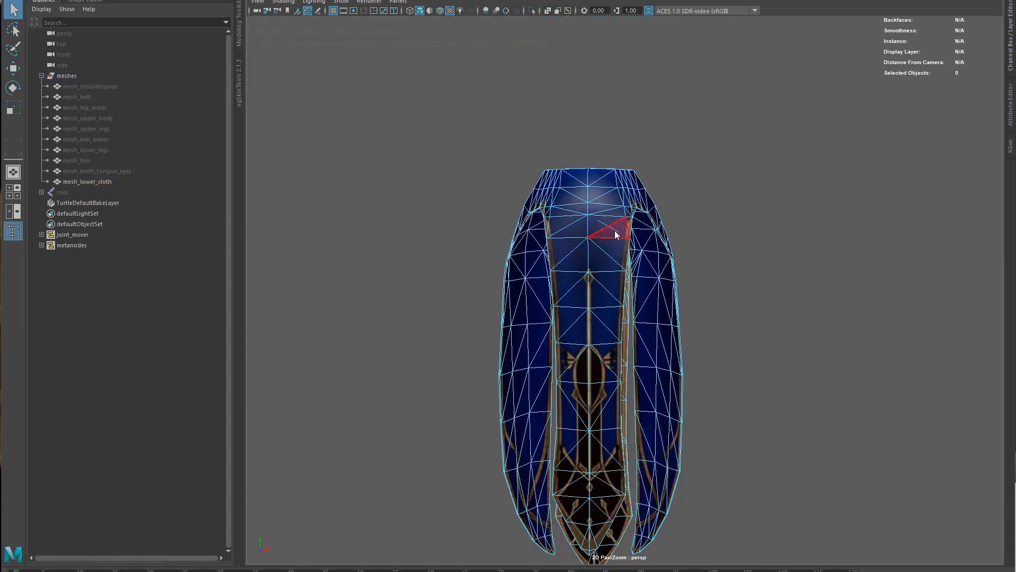
{"action": "right_click_drag", "start_coordinate": [615, 232], "coordinate": [689, 211]}
{"action": "key", "text": "ctrl+shift+h"}
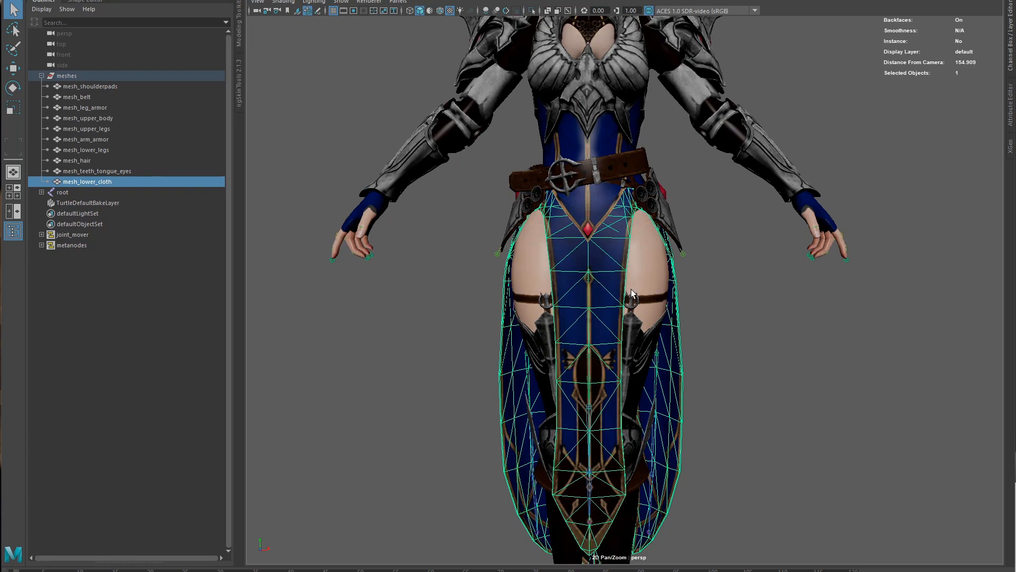
Isolate mesh_upper_body, remove its skirt cloth faces, and show all the meshes again.
{"action": "left_click", "coordinate": [1012, 56]}
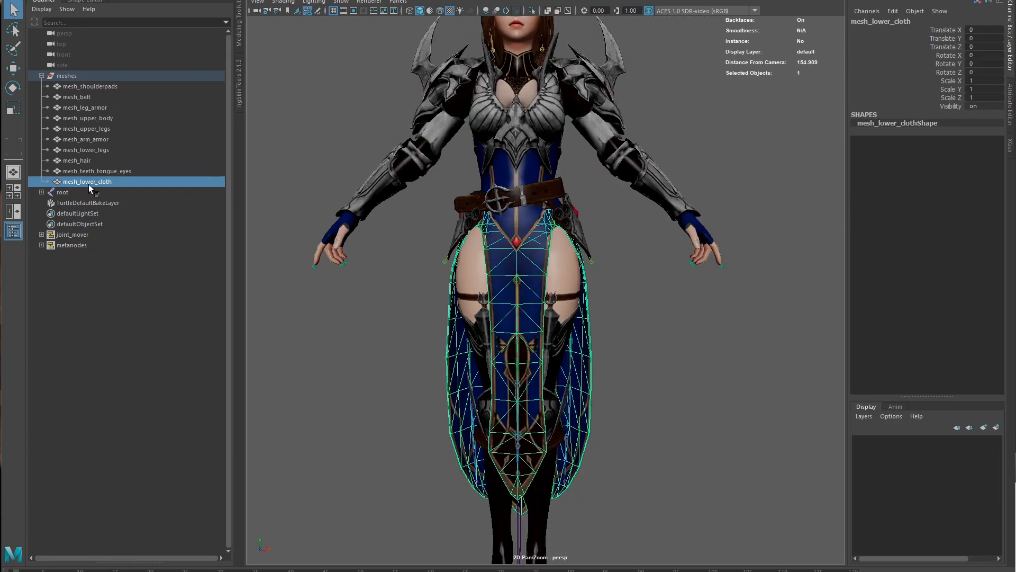
{"action": "left_click", "coordinate": [113, 120]}
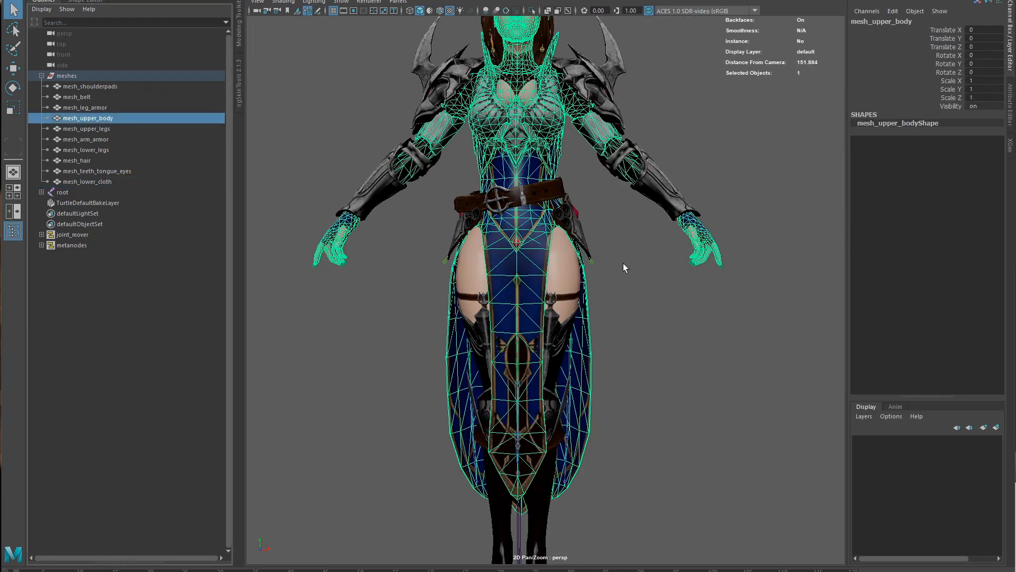
{"action": "key", "text": "alt+h"}
{"action": "left_click", "coordinate": [561, 311]}
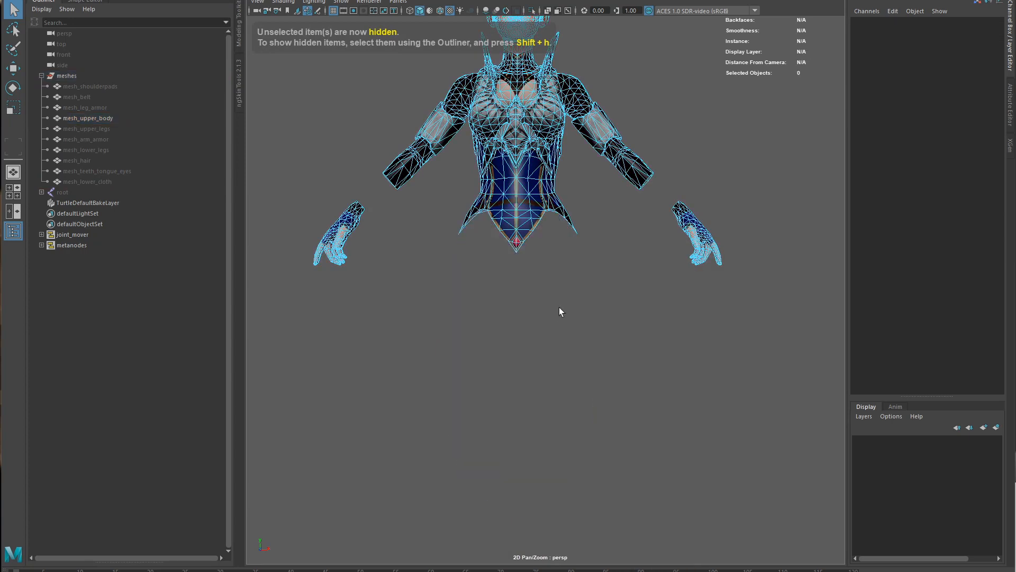
{"action": "right_click_drag", "start_coordinate": [521, 188], "coordinate": [558, 170]}
{"action": "key", "text": "f"}
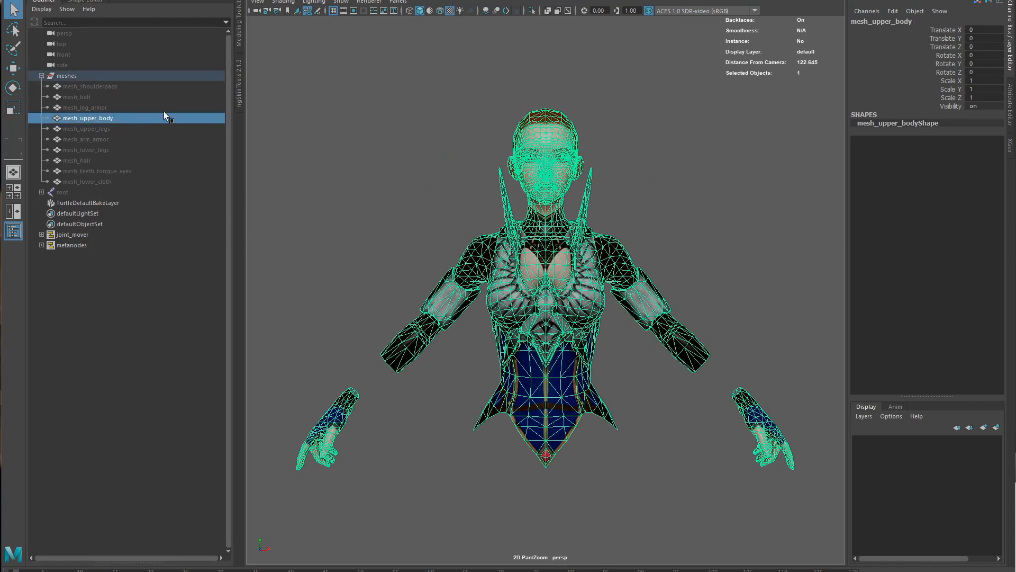
{"action": "key", "text": "ctrl+1"}
{"action": "left_click", "coordinate": [797, 222]}
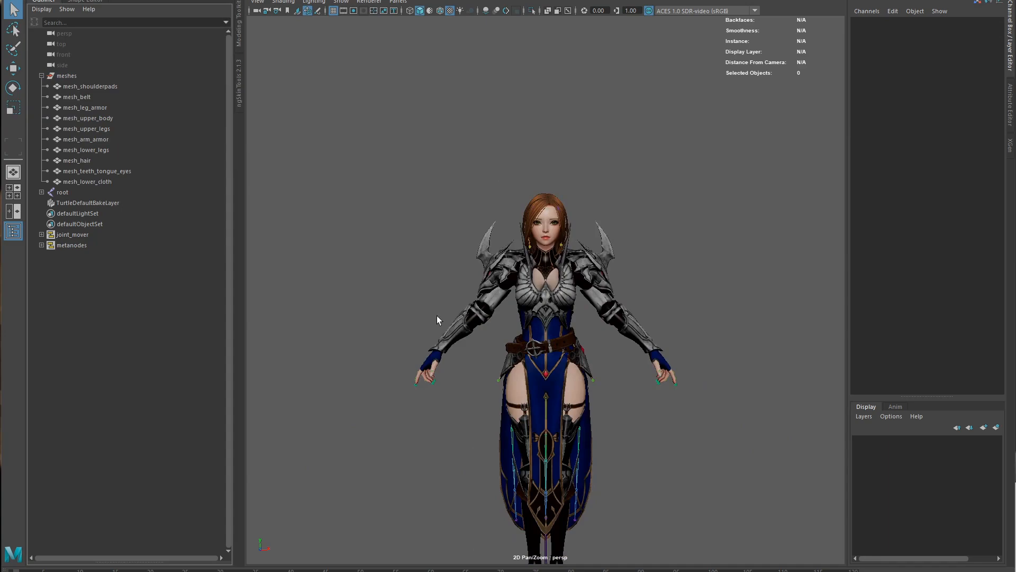
Examine the separated mesh_upper_body and mesh_lower_cloth around the waist and from several angles.
{"action": "left_click", "coordinate": [90, 182]}
{"action": "left_click", "coordinate": [107, 118]}
{"action": "left_click", "coordinate": [680, 344]}
{"action": "scroll", "coordinate": [610, 286], "scroll_direction": "up", "scroll_amount": 3}
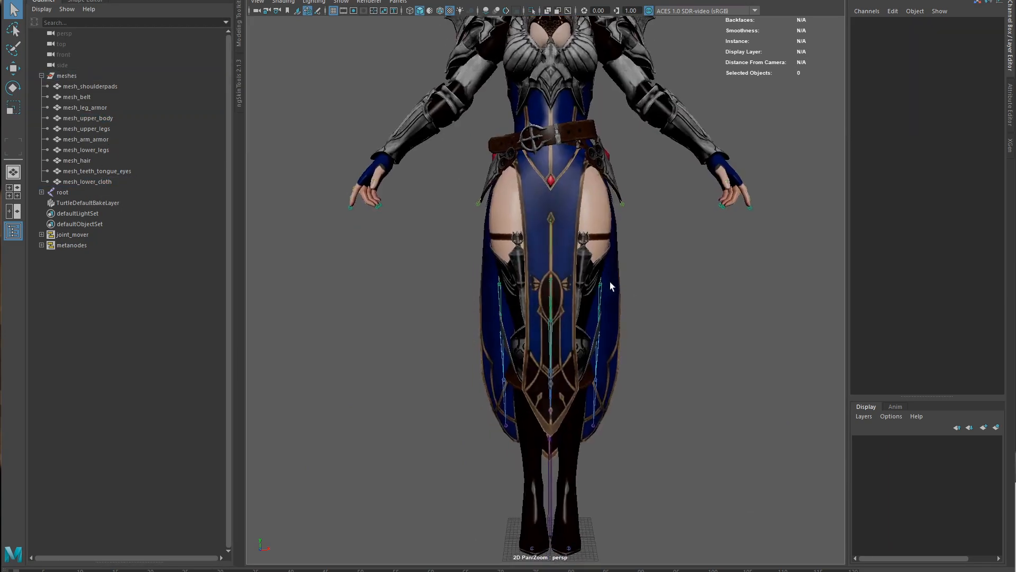
{"action": "scroll", "coordinate": [618, 169], "scroll_direction": "up", "scroll_amount": 4}
{"action": "middle_click_drag", "start_coordinate": [561, 95], "coordinate": [571, 215], "text": "alt"}
{"action": "left_click", "coordinate": [545, 123]}
{"action": "middle_click_drag", "start_coordinate": [641, 182], "coordinate": [646, 279], "text": "alt"}
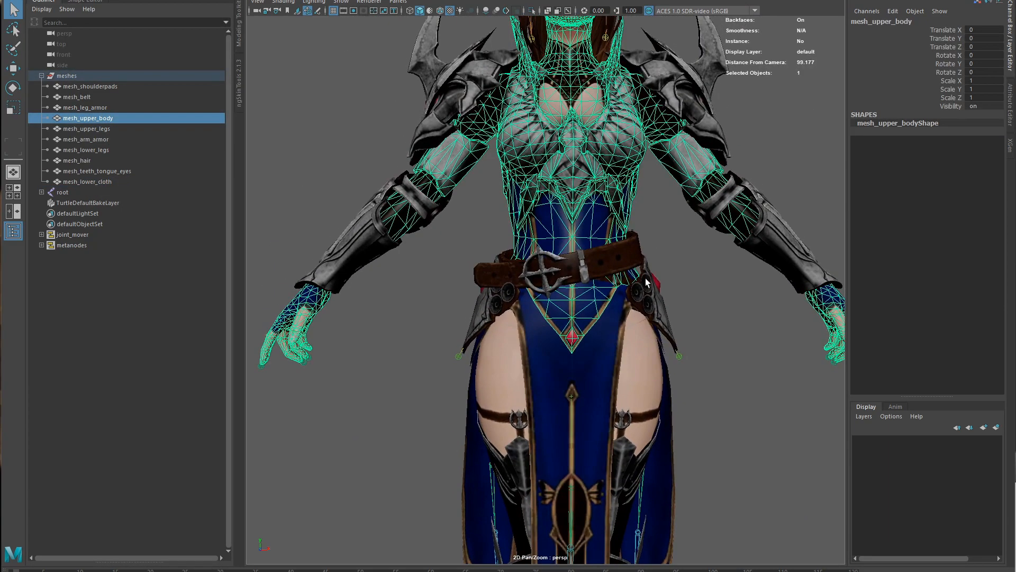
{"action": "left_click_drag", "start_coordinate": [645, 282], "coordinate": [502, 286], "text": "alt"}
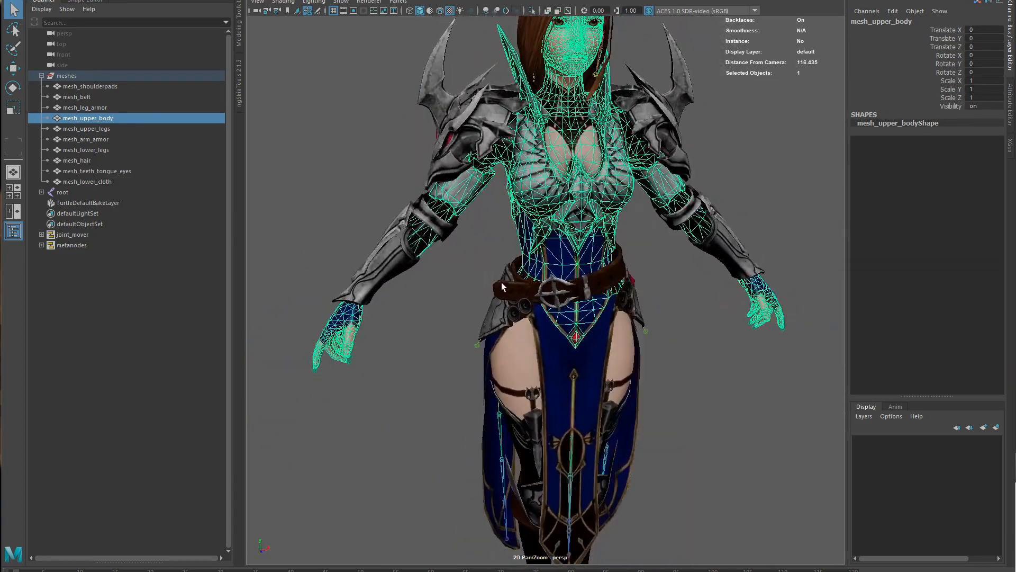
{"action": "scroll", "coordinate": [501, 286], "scroll_direction": "down", "scroll_amount": 5}
{"action": "left_click_drag", "start_coordinate": [787, 406], "coordinate": [764, 395], "text": "alt"}
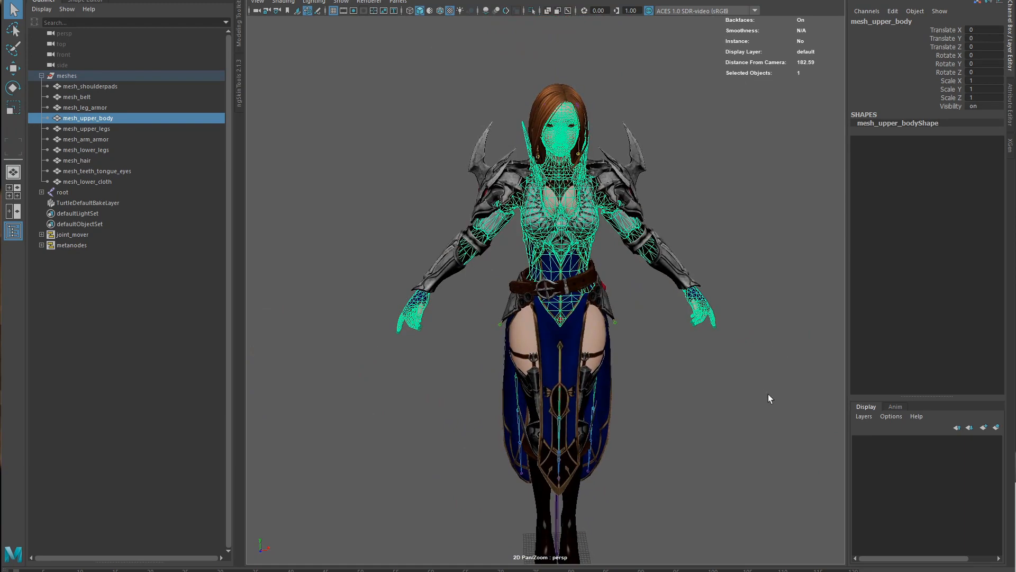
{"action": "right_click_drag", "start_coordinate": [768, 395], "coordinate": [647, 331], "text": "alt"}
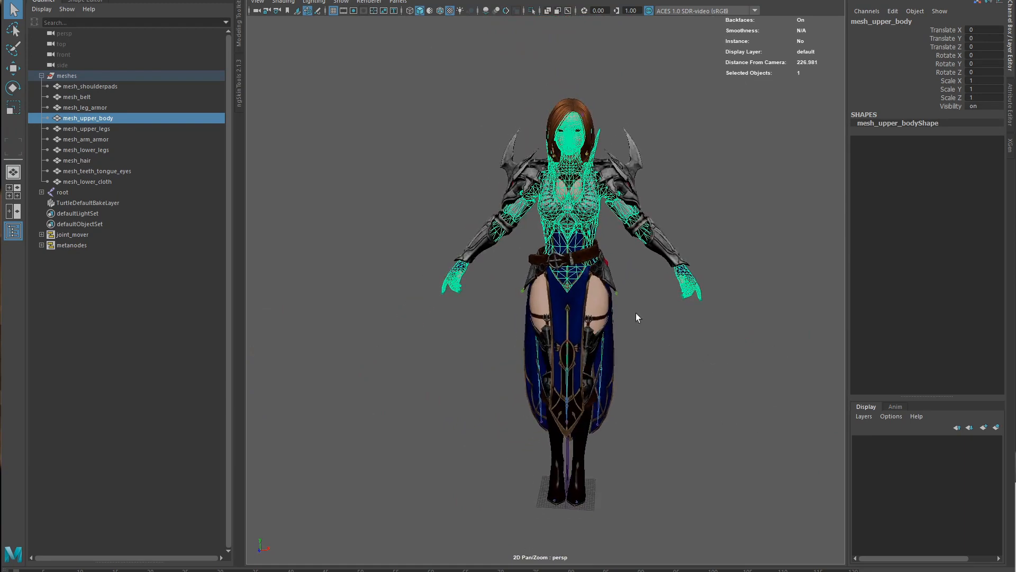
Open ngSkinTools and hide every mesh except mesh_upper_body.
{"action": "left_click", "coordinate": [239, 92]}
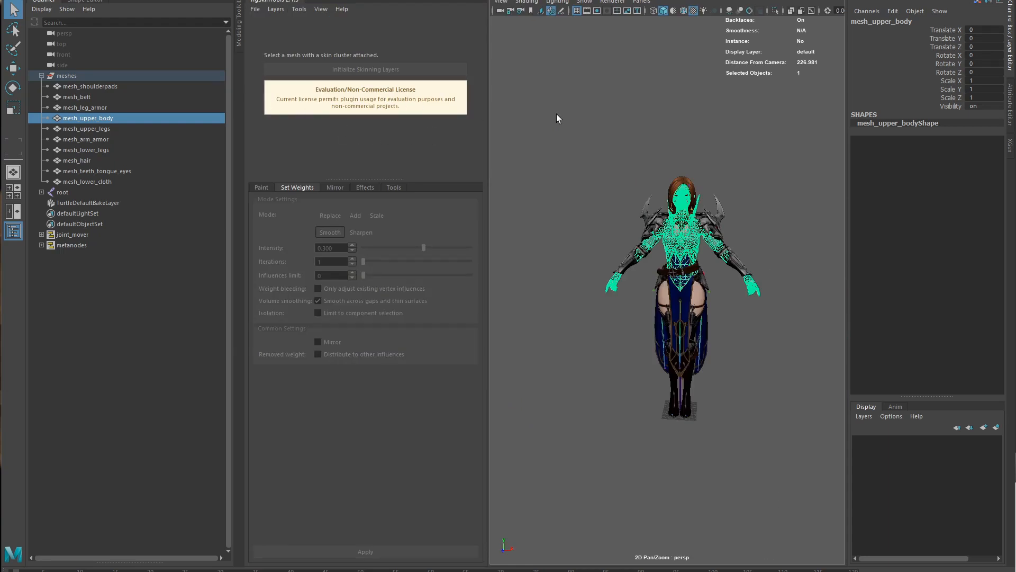
{"action": "left_click", "coordinate": [588, 129]}
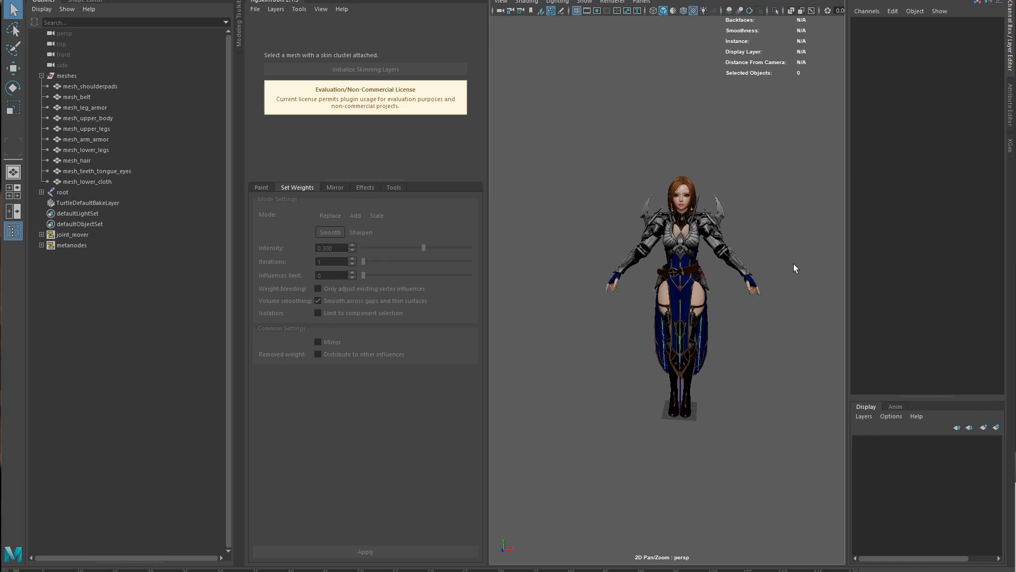
{"action": "scroll", "coordinate": [768, 238], "scroll_direction": "up", "scroll_amount": 3}
{"action": "left_click_drag", "start_coordinate": [653, 232], "coordinate": [683, 235], "text": "alt"}
{"action": "left_click_drag", "start_coordinate": [106, 88], "coordinate": [111, 182]}
{"action": "left_click", "coordinate": [109, 120], "text": "ctrl"}
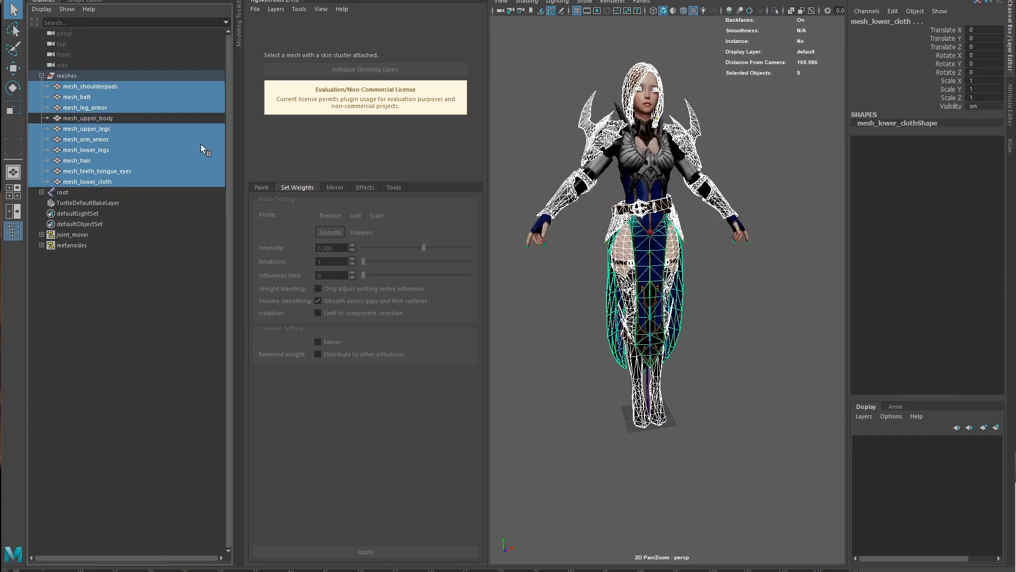
{"action": "key", "text": "h"}
{"action": "left_click", "coordinate": [716, 247]}
{"action": "scroll", "coordinate": [644, 204], "scroll_direction": "up", "scroll_amount": 6}
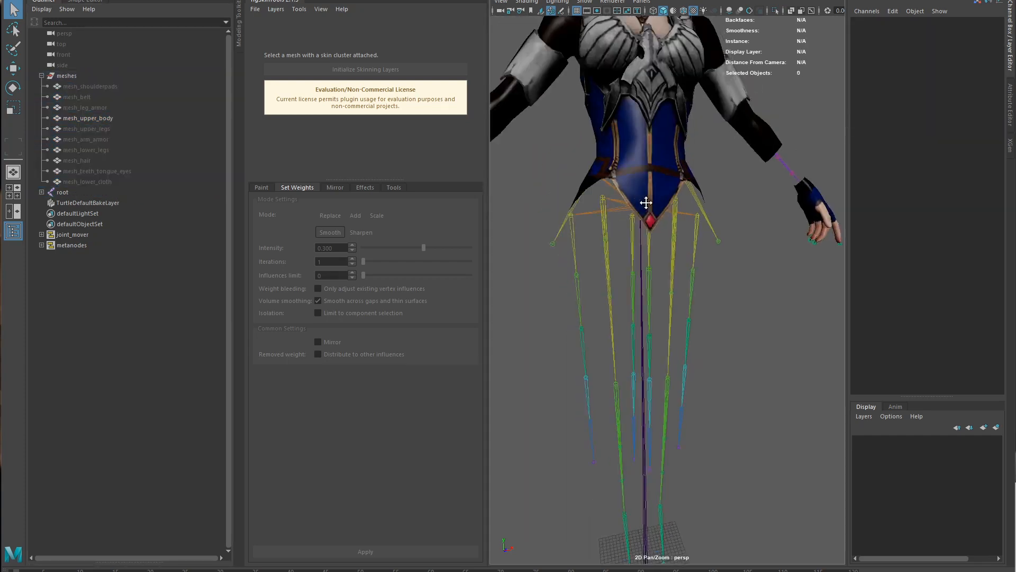
Expand the root skeleton and select mesh_upper_body together with the pelvis, spine_01, spine_02 and spine_03 joints.
{"action": "left_click", "coordinate": [580, 160]}
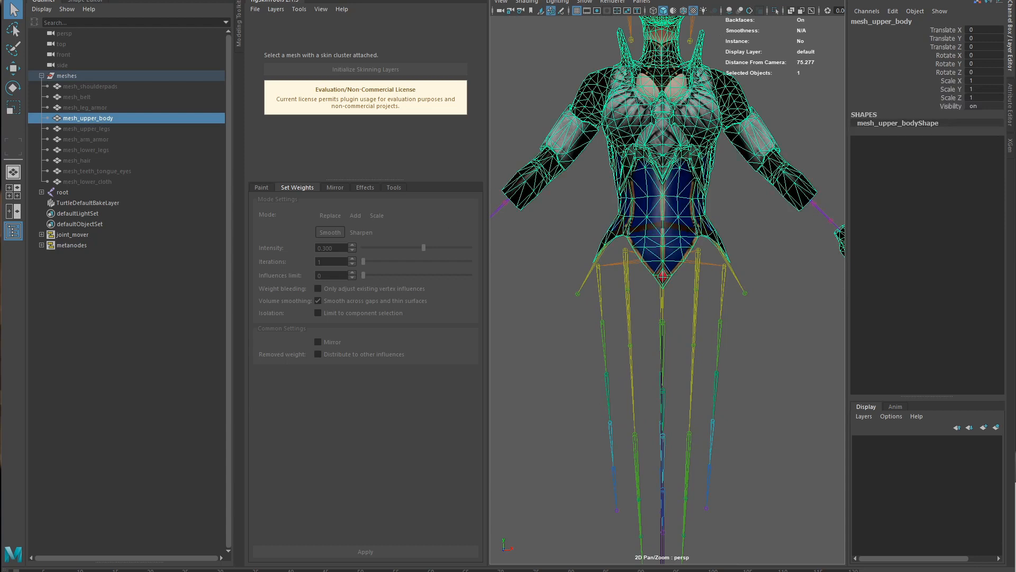
{"action": "left_click", "coordinate": [41, 192], "text": "shift"}
{"action": "scroll", "coordinate": [634, 208], "scroll_direction": "down", "scroll_amount": 5}
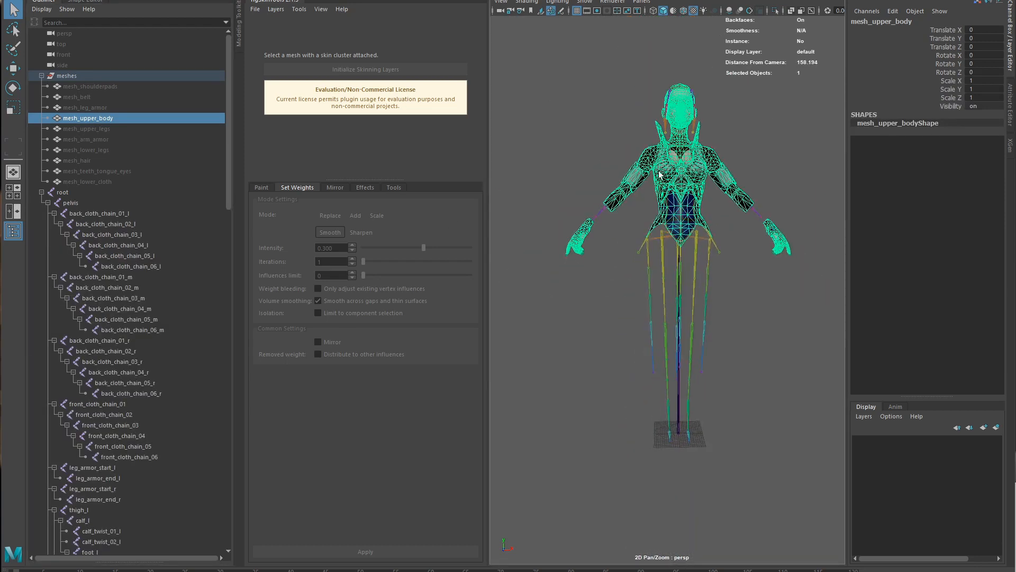
{"action": "left_click", "coordinate": [71, 203], "text": "ctrl"}
{"action": "scroll", "coordinate": [164, 318], "scroll_direction": "down", "scroll_amount": 5}
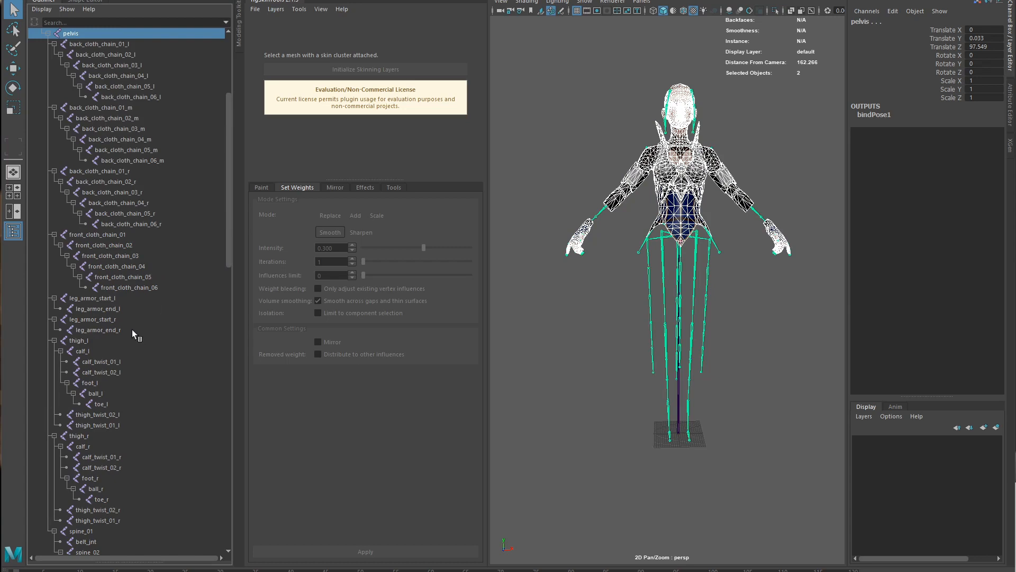
{"action": "scroll", "coordinate": [132, 329], "scroll_direction": "down", "scroll_amount": 8}
{"action": "left_click", "coordinate": [90, 277], "text": "ctrl"}
{"action": "left_click", "coordinate": [109, 298], "text": "ctrl"}
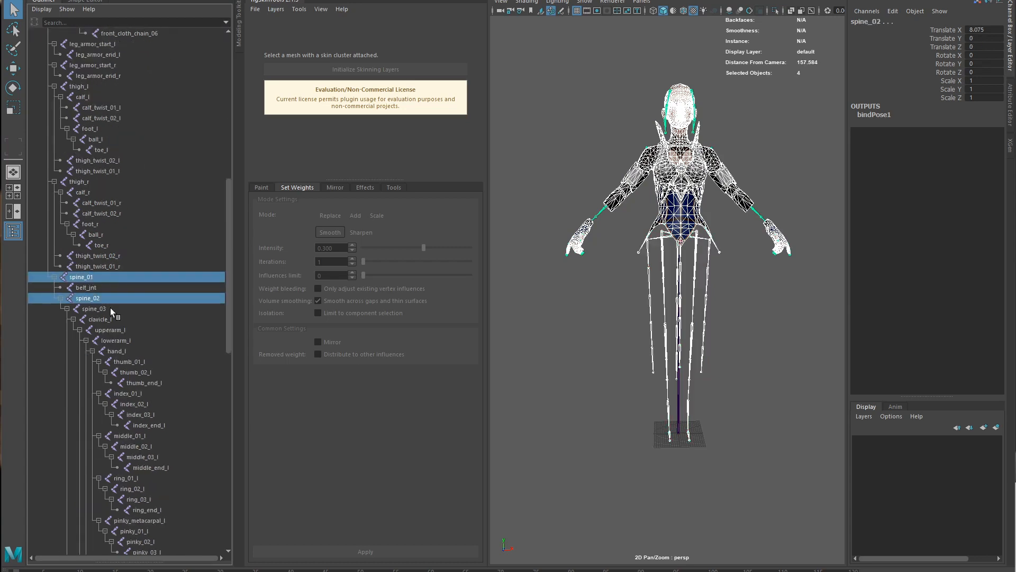
{"action": "left_click", "coordinate": [110, 308], "text": "ctrl"}
Add both arms' joints from clavicle through upperarm_twist_02, without the shoulderpad joints, plus neck_01 and head to the selection.
{"action": "left_click", "coordinate": [125, 318], "text": "ctrl"}
{"action": "scroll", "coordinate": [159, 333], "scroll_direction": "down", "scroll_amount": 5}
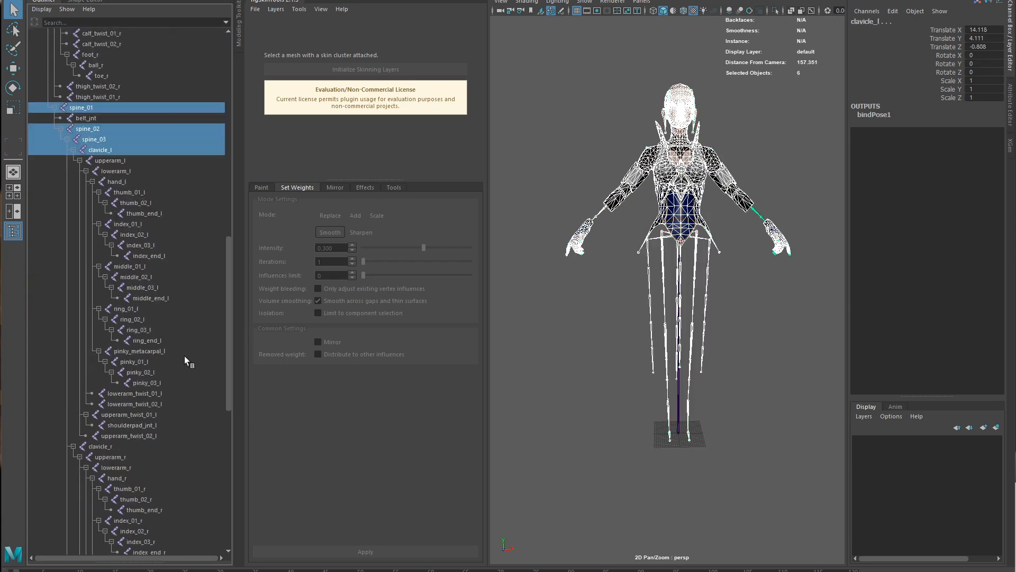
{"action": "left_click", "coordinate": [158, 435], "text": "shift"}
{"action": "left_click", "coordinate": [146, 424], "text": "ctrl"}
{"action": "scroll", "coordinate": [151, 402], "scroll_direction": "down", "scroll_amount": 8}
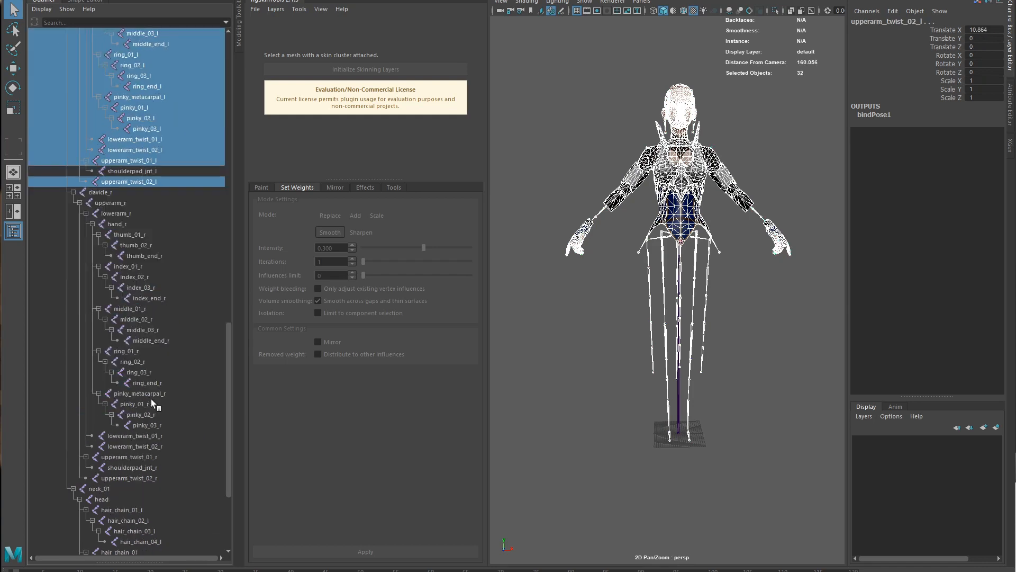
{"action": "left_click", "coordinate": [122, 194], "text": "ctrl"}
{"action": "left_click", "coordinate": [152, 478], "text": "shift"}
{"action": "left_click", "coordinate": [170, 465], "text": "ctrl"}
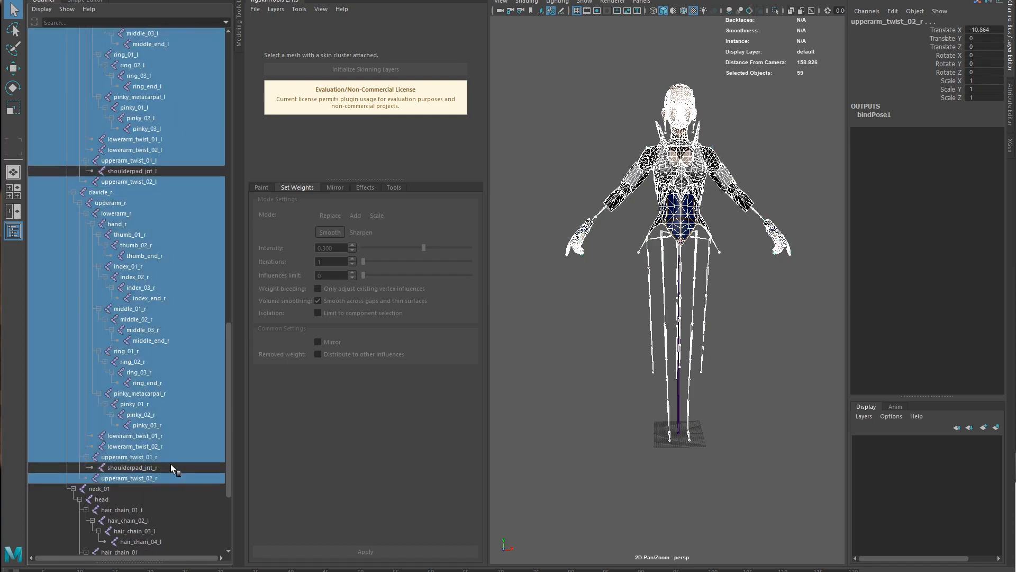
{"action": "left_click", "coordinate": [112, 489], "text": "ctrl"}
{"action": "left_click", "coordinate": [109, 500], "text": "ctrl"}
{"action": "left_click_drag", "start_coordinate": [644, 367], "coordinate": [681, 387], "text": "alt"}
Open the Bind Skin options for mesh_upper_body and the selected joints.
{"action": "left_click", "coordinate": [32, 0]}
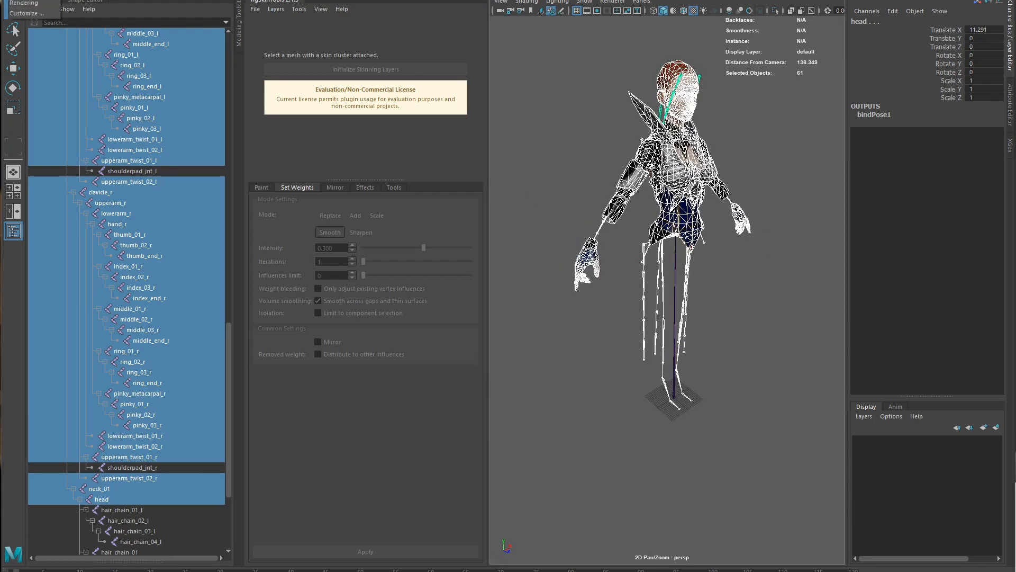
{"action": "left_click", "coordinate": [26, 0]}
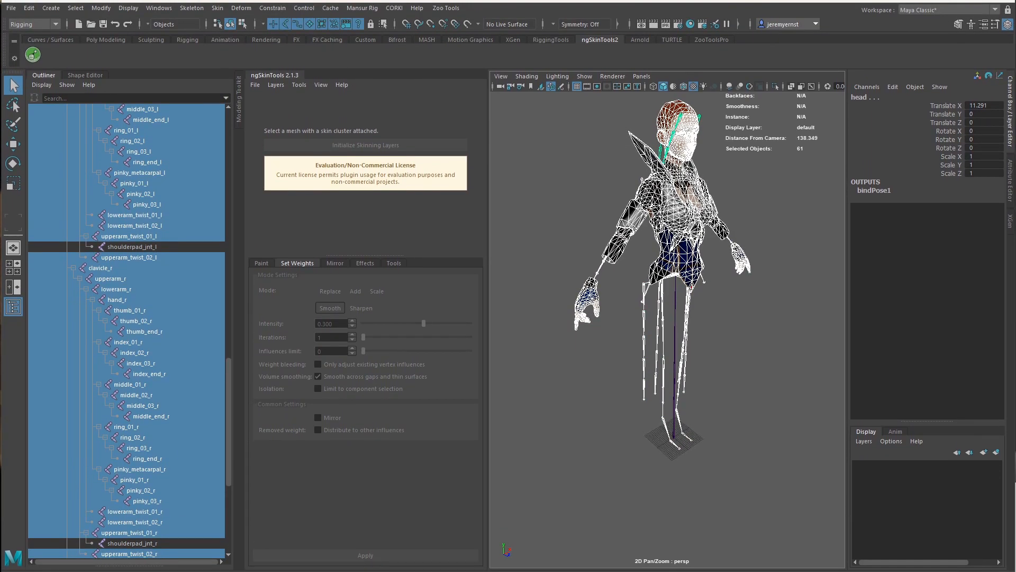
{"action": "left_click", "coordinate": [30, 26]}
{"action": "left_click", "coordinate": [32, 46]}
{"action": "left_click", "coordinate": [218, 8]}
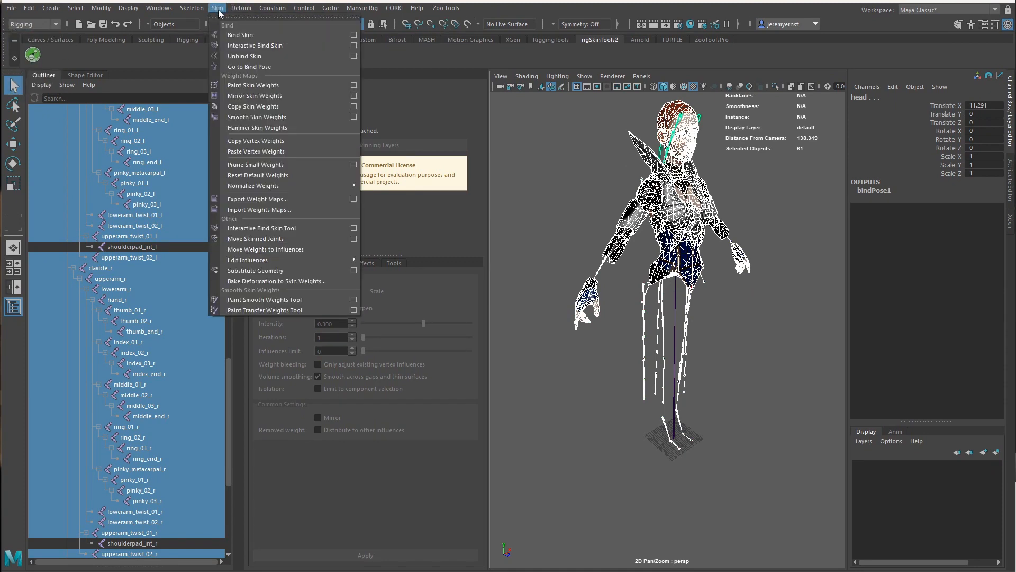
{"action": "left_click", "coordinate": [354, 34]}
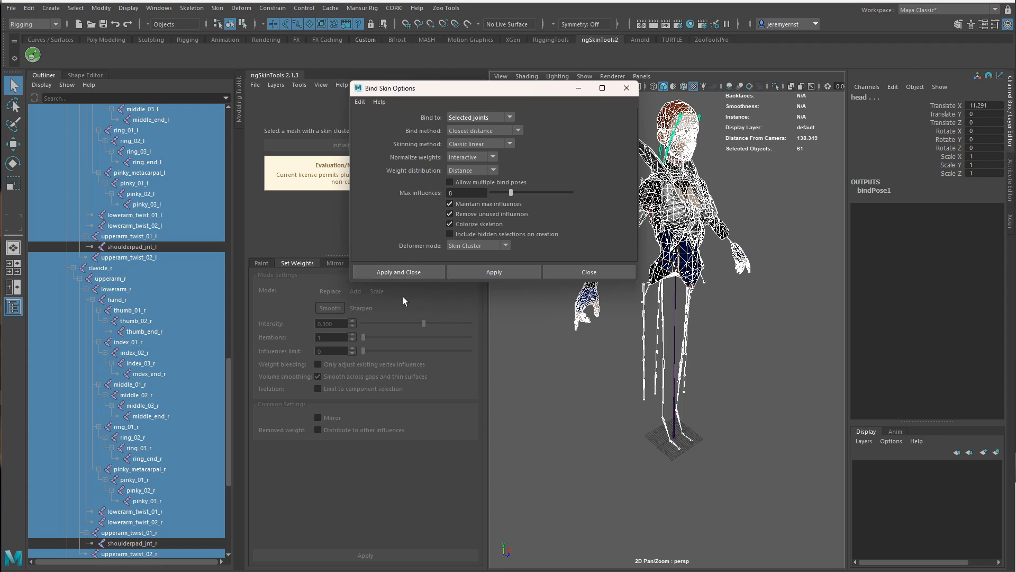
Bind mesh_upper_body to the selected joints with closest distance, classic linear skinning and 8 max influences, and reselect the mesh.
{"action": "left_click", "coordinate": [400, 274]}
{"action": "left_click", "coordinate": [767, 398]}
{"action": "scroll", "coordinate": [729, 240], "scroll_direction": "up", "scroll_amount": 5}
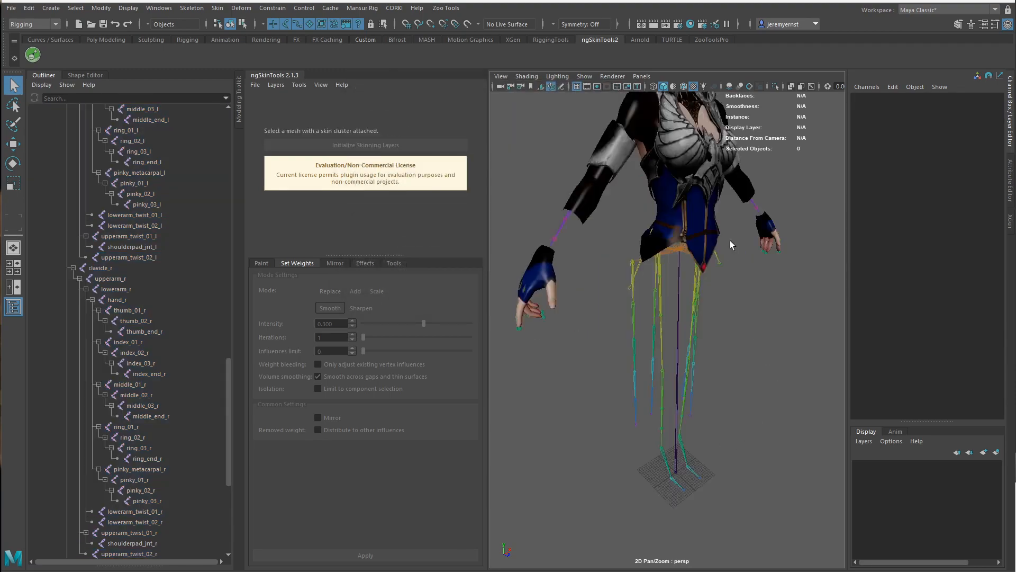
{"action": "middle_click_drag", "start_coordinate": [685, 181], "coordinate": [655, 265], "text": "alt"}
{"action": "left_click_drag", "start_coordinate": [654, 265], "coordinate": [593, 235], "text": "alt"}
{"action": "left_click", "coordinate": [589, 230]}
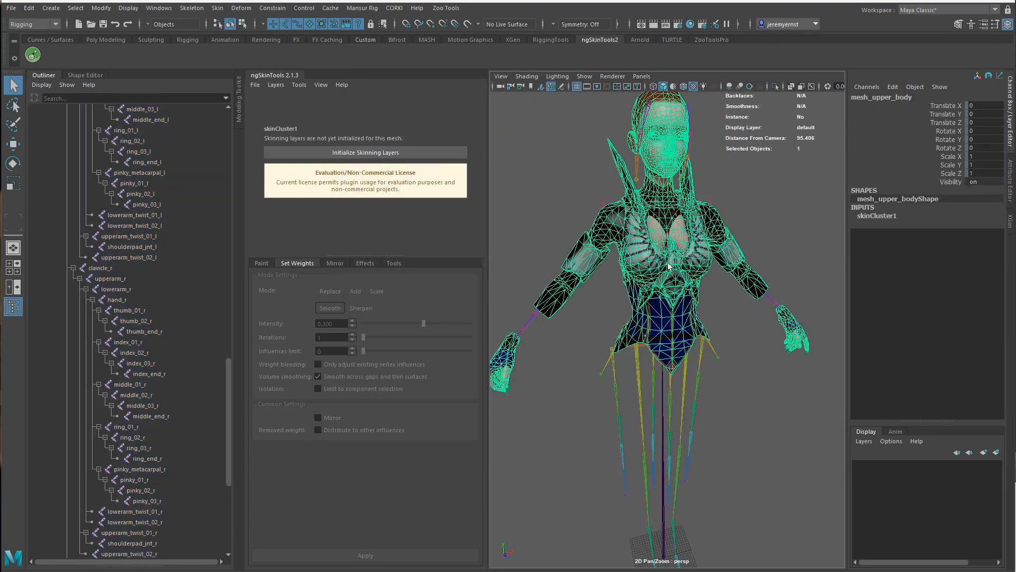
{"action": "left_click_drag", "start_coordinate": [767, 259], "coordinate": [740, 288], "text": "alt"}
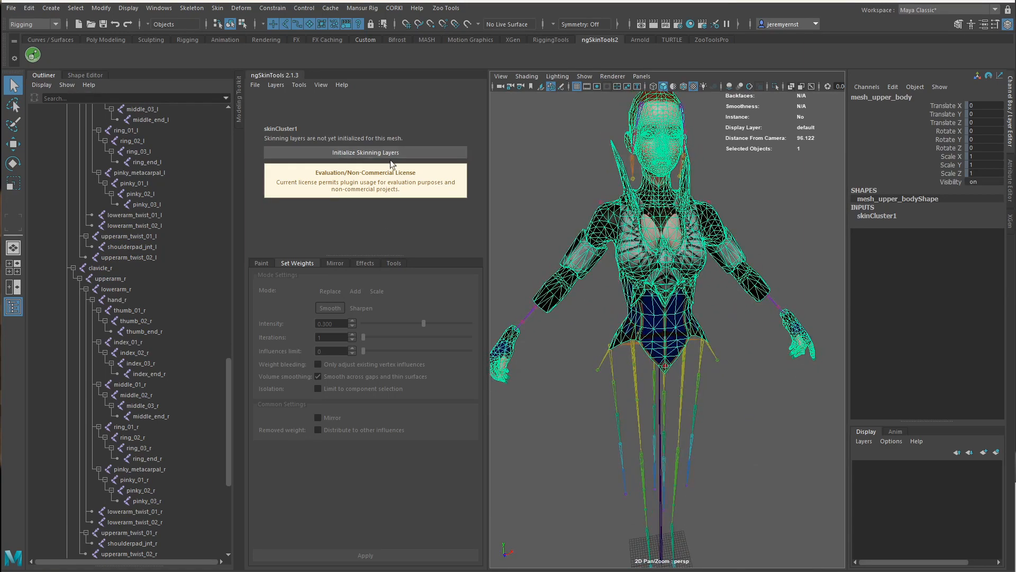
Initialize skinning layers on mesh_upper_body, clear the influence filter and show the weight painting settings.
{"action": "left_click", "coordinate": [360, 156]}
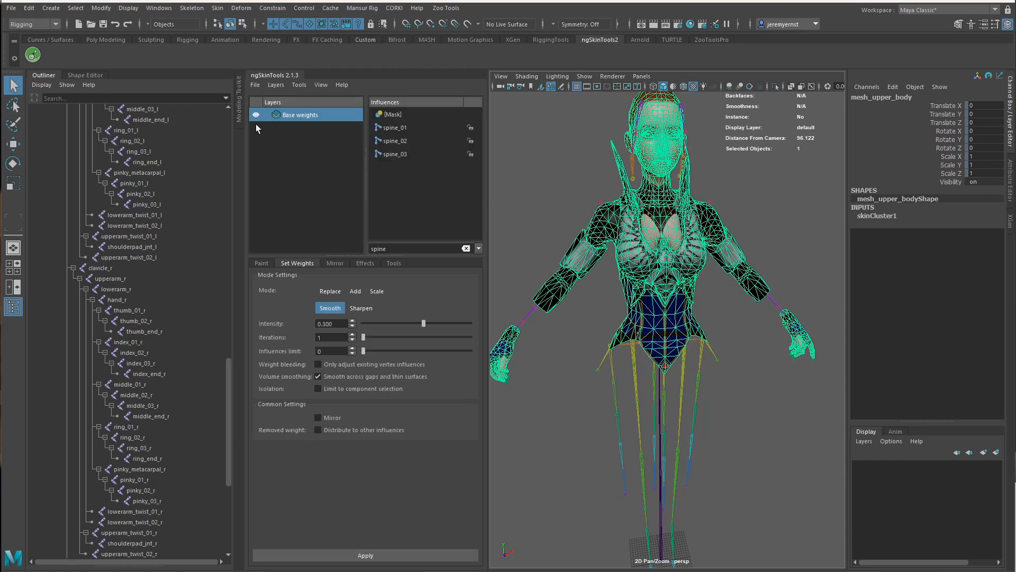
{"action": "left_click", "coordinate": [463, 250]}
{"action": "left_click", "coordinate": [262, 263]}
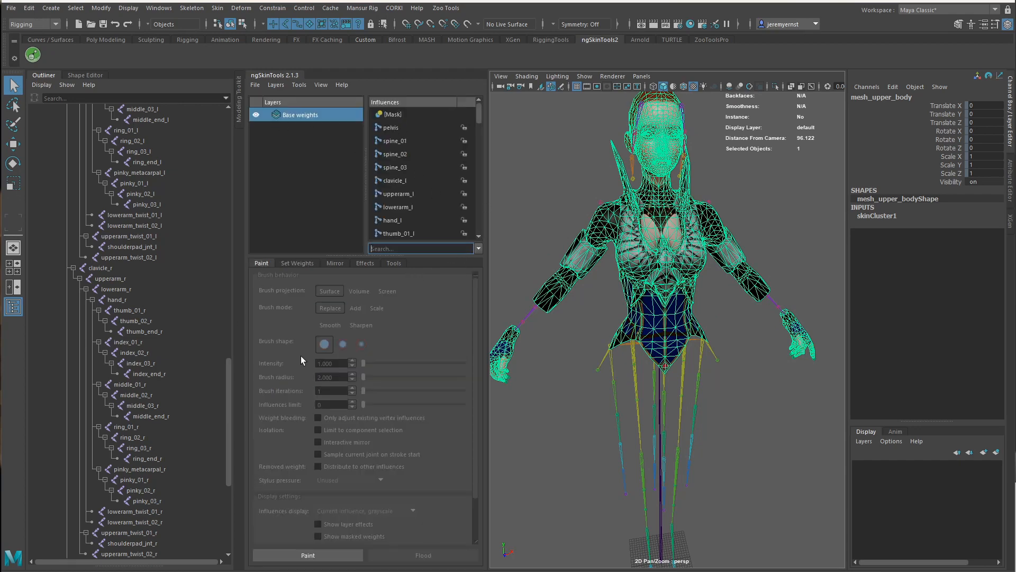
Start weight painting, compare the pelvis and spine influences, and flood the whole mesh with pelvis in Replace mode at intensity 1.000.
{"action": "left_click", "coordinate": [313, 555]}
{"action": "left_click", "coordinate": [408, 130]}
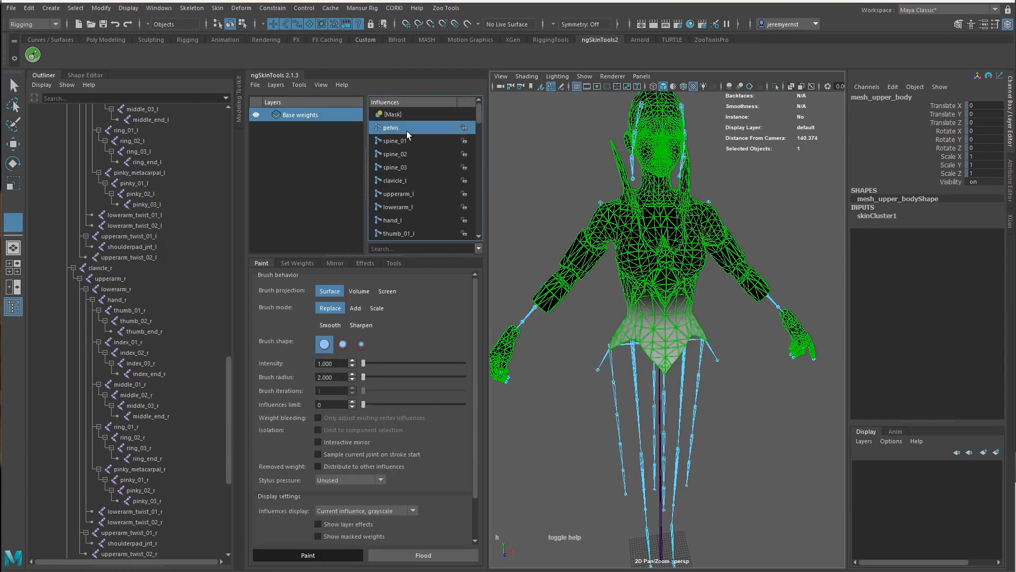
{"action": "left_click", "coordinate": [407, 142]}
{"action": "left_click", "coordinate": [405, 154]}
{"action": "left_click", "coordinate": [402, 165]}
{"action": "left_click", "coordinate": [398, 130]}
{"action": "left_click", "coordinate": [420, 555]}
{"action": "left_click_drag", "start_coordinate": [609, 365], "coordinate": [682, 362], "text": "alt"}
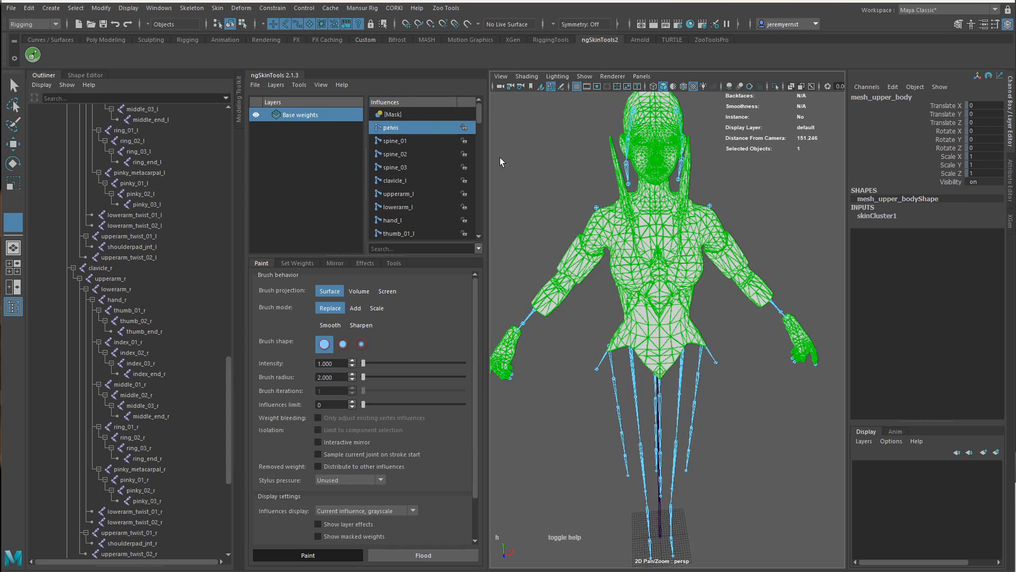
Turn on X-Ray Joints in the viewport, leave weight painting and frame the reselected mesh_upper_body.
{"action": "mouse_move", "coordinate": [678, 275]}
{"action": "left_mouse_down", "text": "alt"}
{"action": "mouse_move", "coordinate": [732, 256]}
{"action": "mouse_move", "coordinate": [677, 259]}
{"action": "left_mouse_up", "text": "alt"}
{"action": "left_click", "coordinate": [526, 76]}
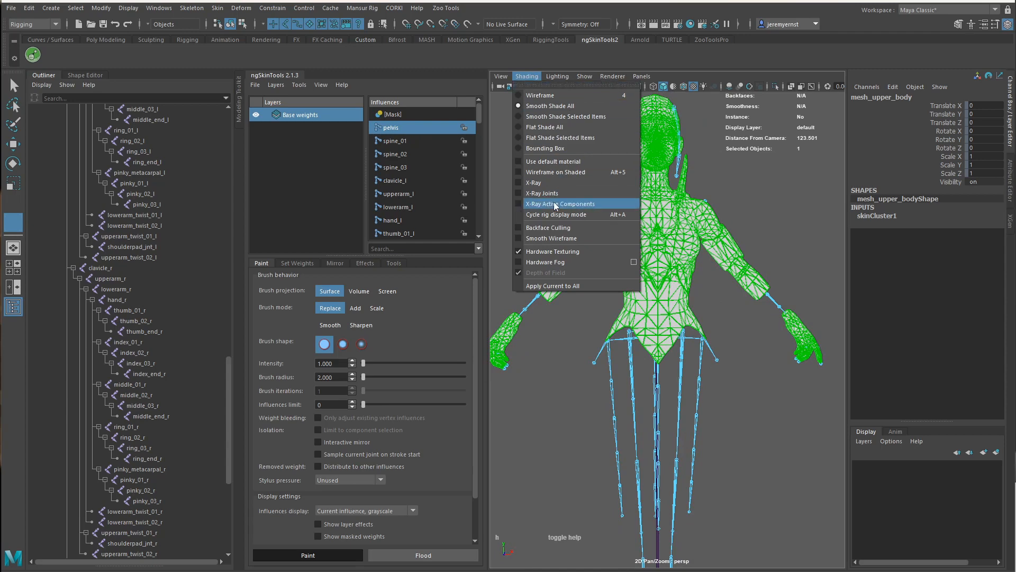
{"action": "left_click", "coordinate": [540, 193]}
{"action": "mouse_move", "coordinate": [656, 222]}
{"action": "left_mouse_down", "text": "alt"}
{"action": "mouse_move", "coordinate": [671, 212]}
{"action": "mouse_move", "coordinate": [704, 352]}
{"action": "mouse_move", "coordinate": [733, 360]}
{"action": "mouse_move", "coordinate": [701, 367]}
{"action": "left_mouse_up", "text": "alt"}
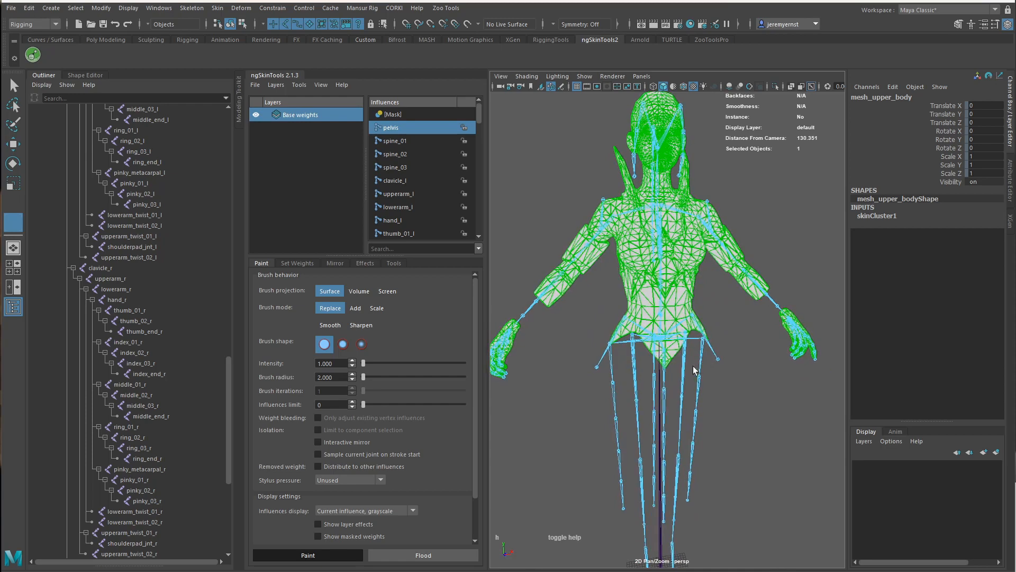
{"action": "middle_click_drag", "start_coordinate": [708, 313], "coordinate": [695, 335], "text": "alt"}
{"action": "key", "text": "w"}
{"action": "left_click", "coordinate": [748, 360]}
{"action": "left_click", "coordinate": [684, 309]}
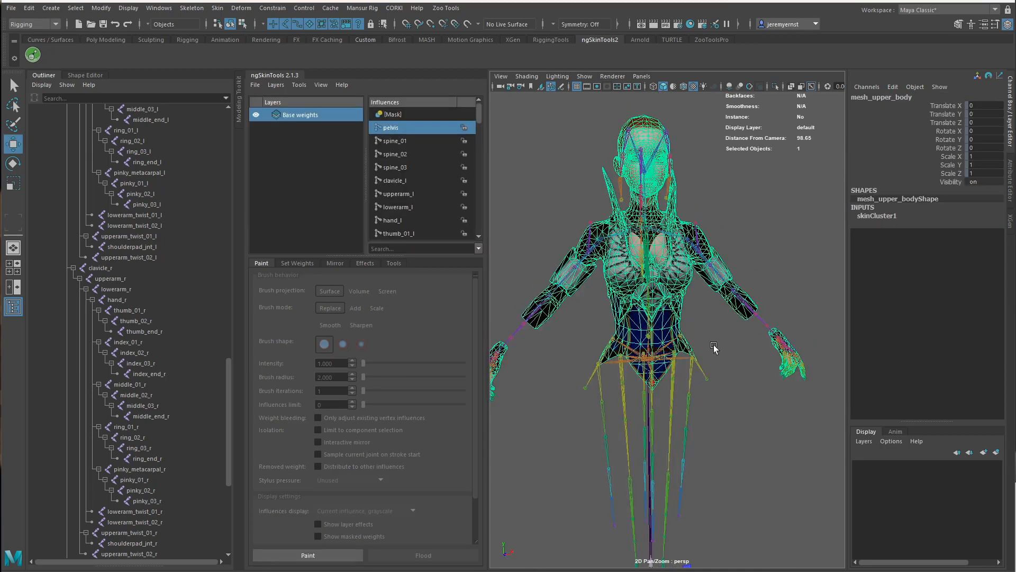
{"action": "key", "text": "f"}
Examine the flooded pelvis weights against the visible joints in paint mode, and return to mesh_upper_body as a selected object.
{"action": "left_click", "coordinate": [308, 555]}
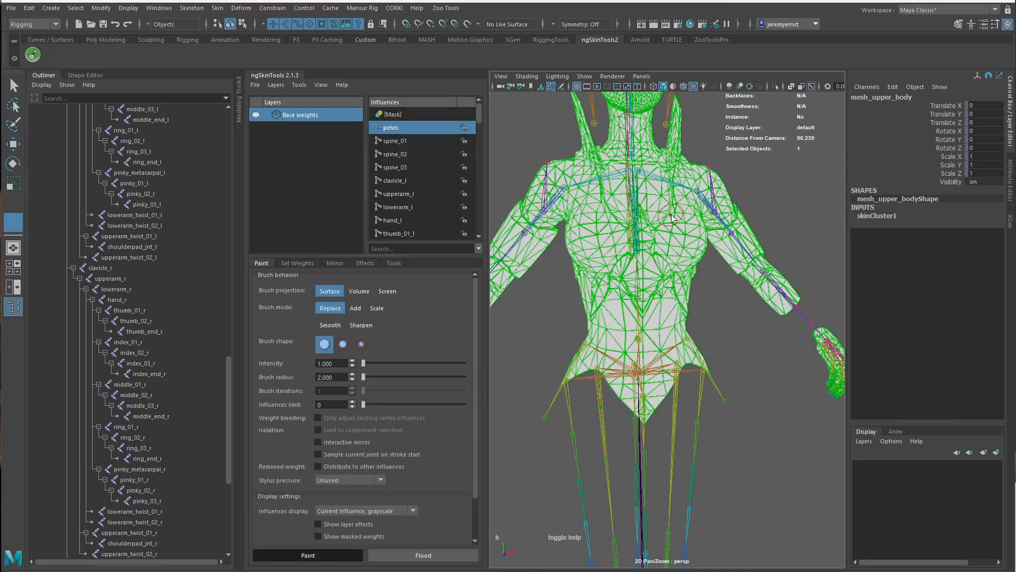
{"action": "left_click_drag", "start_coordinate": [735, 308], "coordinate": [708, 354], "text": "alt"}
{"action": "right_click_drag", "start_coordinate": [708, 354], "coordinate": [683, 345], "text": "alt"}
{"action": "mouse_move", "coordinate": [684, 342]}
{"action": "left_mouse_down", "text": "alt"}
{"action": "mouse_move", "coordinate": [760, 335]}
{"action": "mouse_move", "coordinate": [693, 333]}
{"action": "left_mouse_up", "text": "alt"}
{"action": "scroll", "coordinate": [701, 334], "scroll_direction": "down", "scroll_amount": 5}
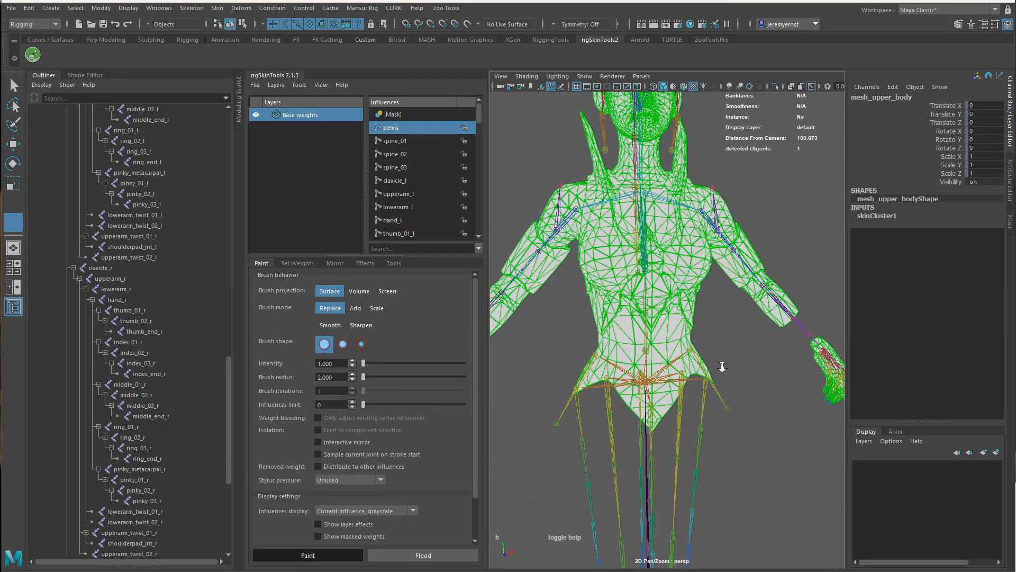
{"action": "middle_click_drag", "start_coordinate": [670, 372], "coordinate": [670, 333]}
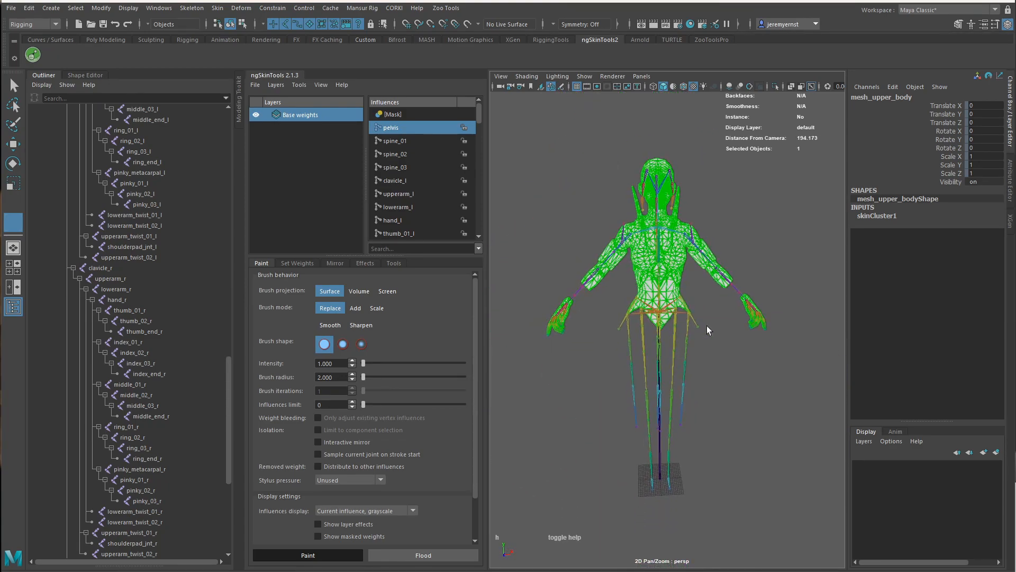
{"action": "key", "text": "w"}
{"action": "left_click", "coordinate": [730, 328]}
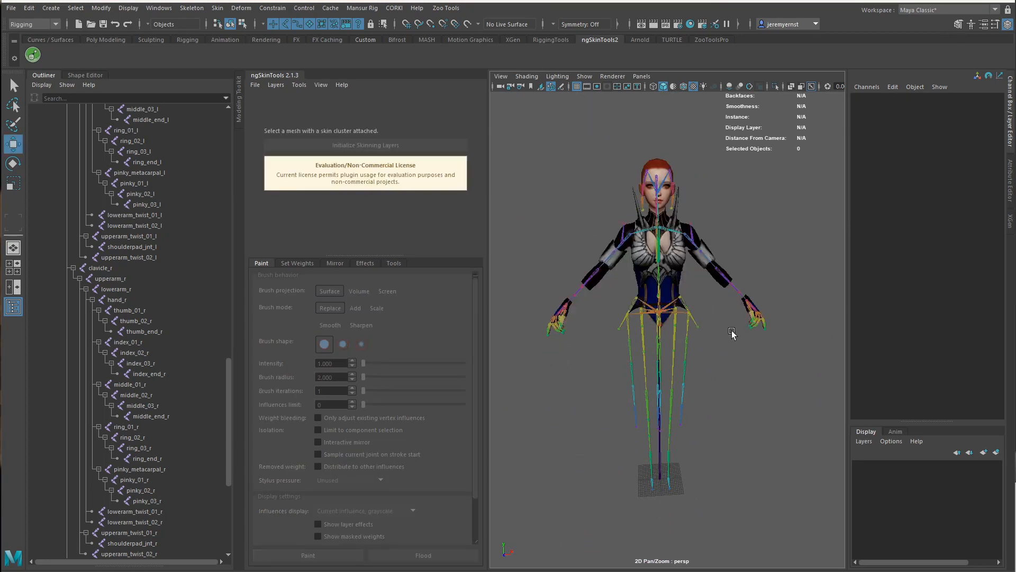
{"action": "left_click", "coordinate": [678, 285]}
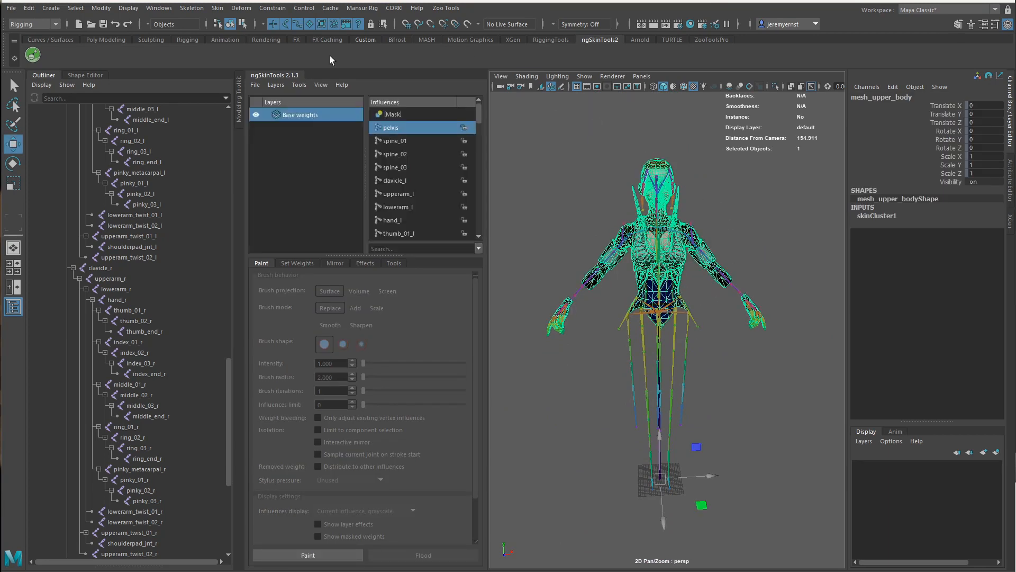
Switch to the front view, exclude joints from viewport selection and enter vertex mode on mesh_upper_body.
{"action": "right_click_drag", "start_coordinate": [770, 204], "coordinate": [767, 188]}
{"action": "key", "text": "space"}
{"action": "left_click_drag", "start_coordinate": [767, 188], "coordinate": [767, 216]}
{"action": "scroll", "coordinate": [712, 243], "scroll_direction": "up", "scroll_amount": 2}
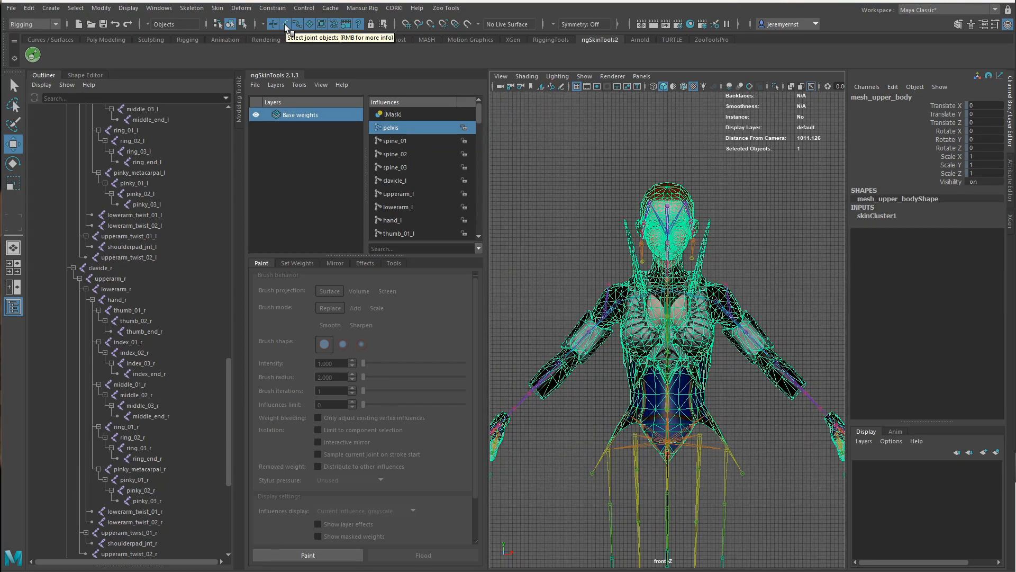
{"action": "middle_click_drag", "start_coordinate": [689, 282], "coordinate": [677, 207], "text": "alt"}
{"action": "right_click_drag", "start_coordinate": [794, 174], "coordinate": [743, 173]}
{"action": "scroll", "coordinate": [641, 208], "scroll_direction": "down", "scroll_amount": 2}
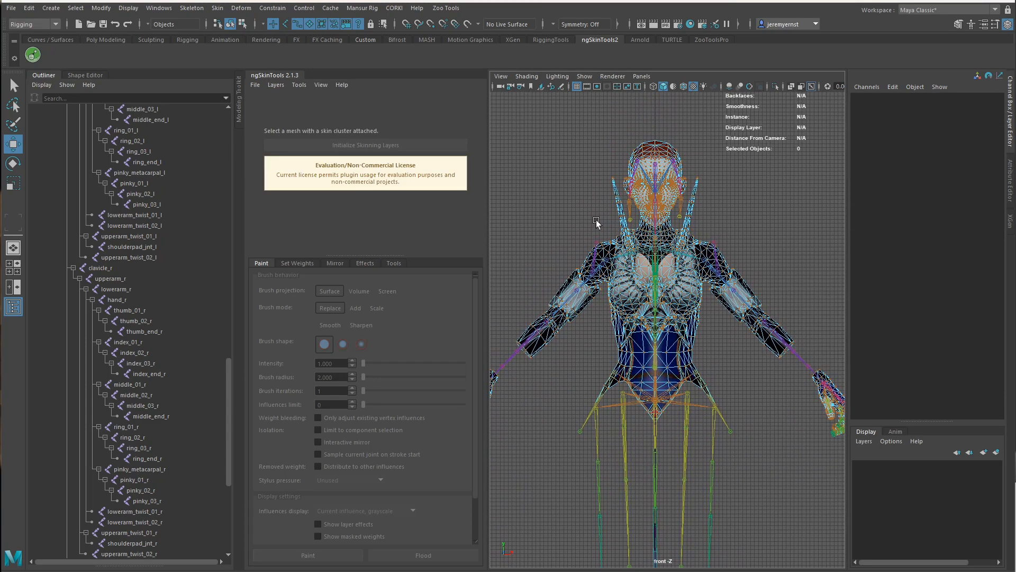
Select all vertices from just above the hips upward, including the head, both arms and both hands.
{"action": "left_click_drag", "start_coordinate": [536, 137], "coordinate": [814, 366]}
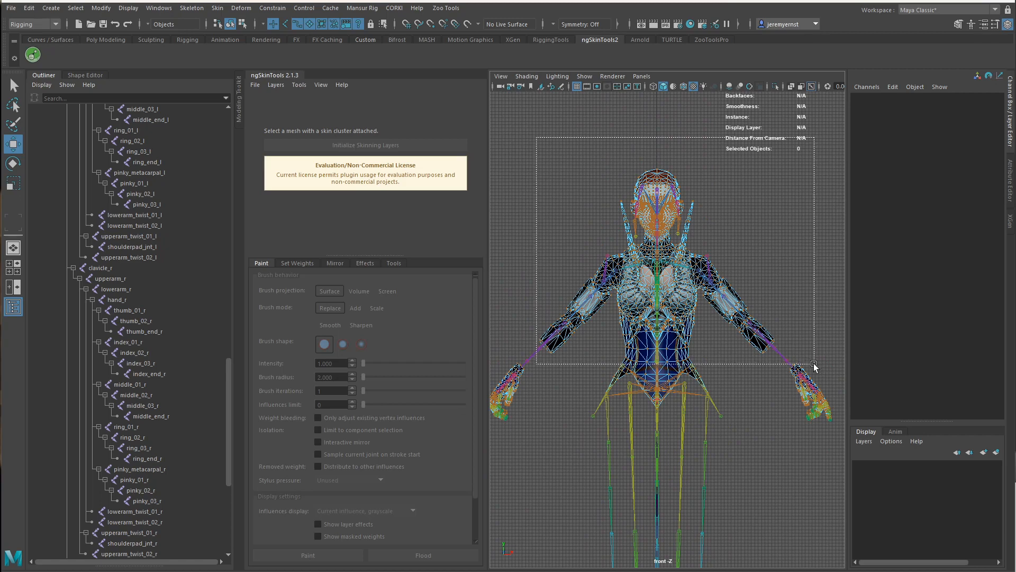
{"action": "middle_click_drag", "start_coordinate": [779, 391], "coordinate": [738, 358], "text": "alt"}
{"action": "left_click_drag", "start_coordinate": [739, 315], "coordinate": [813, 416], "text": "shift"}
{"action": "middle_click_drag", "start_coordinate": [637, 369], "coordinate": [764, 345], "text": "alt"}
{"action": "left_click_drag", "start_coordinate": [559, 296], "coordinate": [647, 421], "text": "shift"}
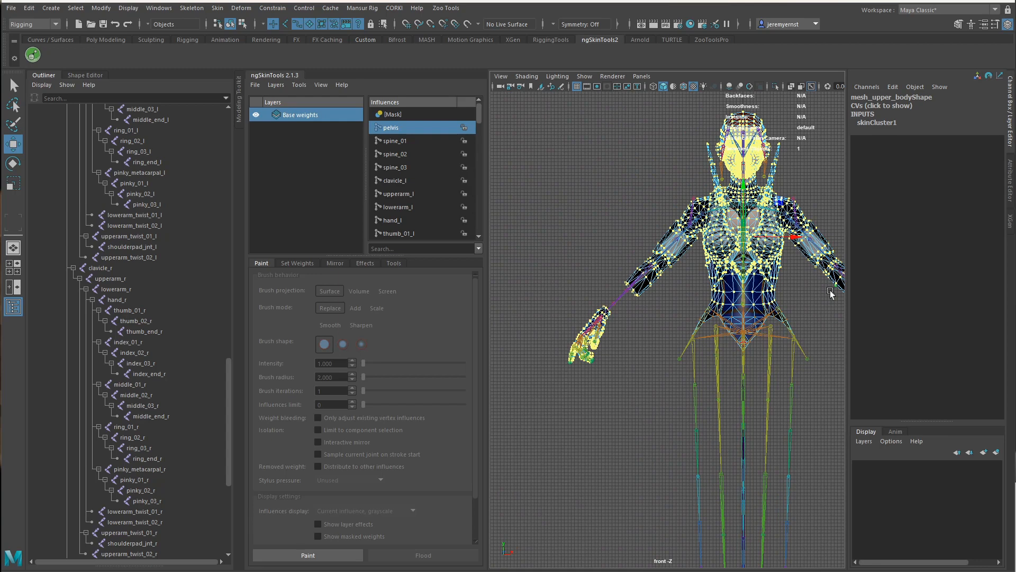
{"action": "middle_click_drag", "start_coordinate": [831, 295], "coordinate": [764, 296], "text": "alt"}
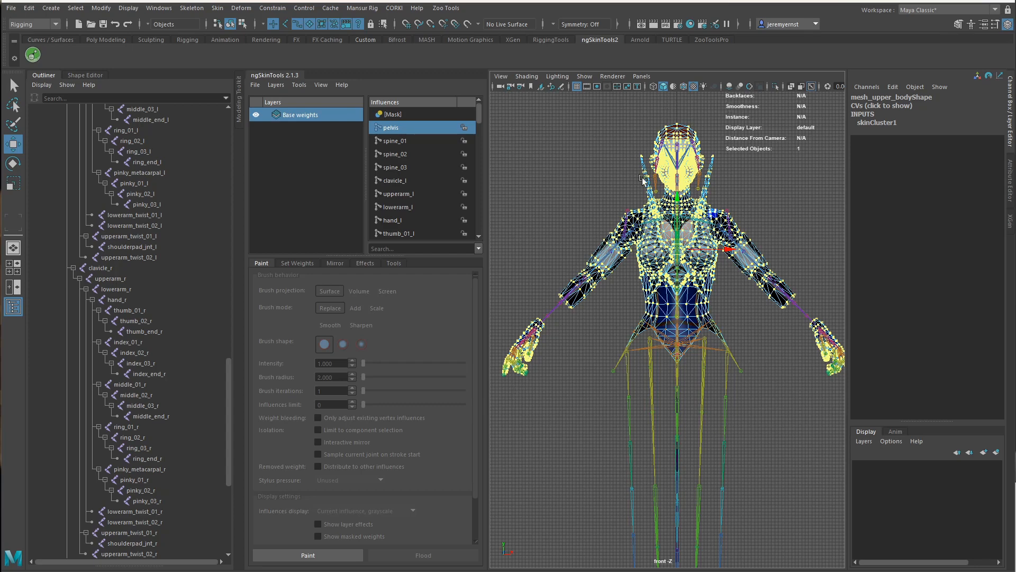
Flood the vertices selected above the hips with the spine_01 influence in Replace mode at intensity 1.000.
{"action": "left_click", "coordinate": [308, 555]}
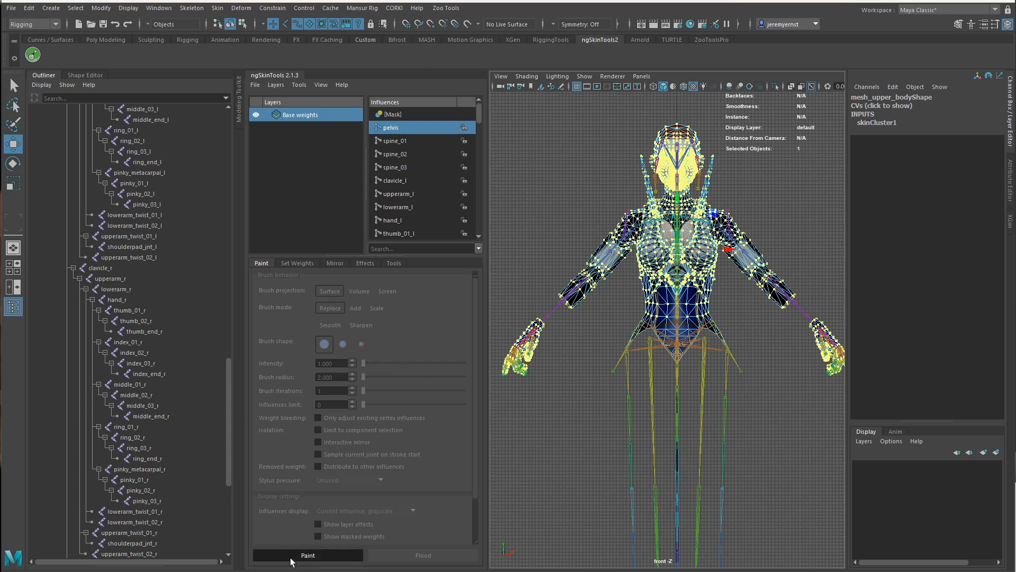
{"action": "key", "text": "Down"}
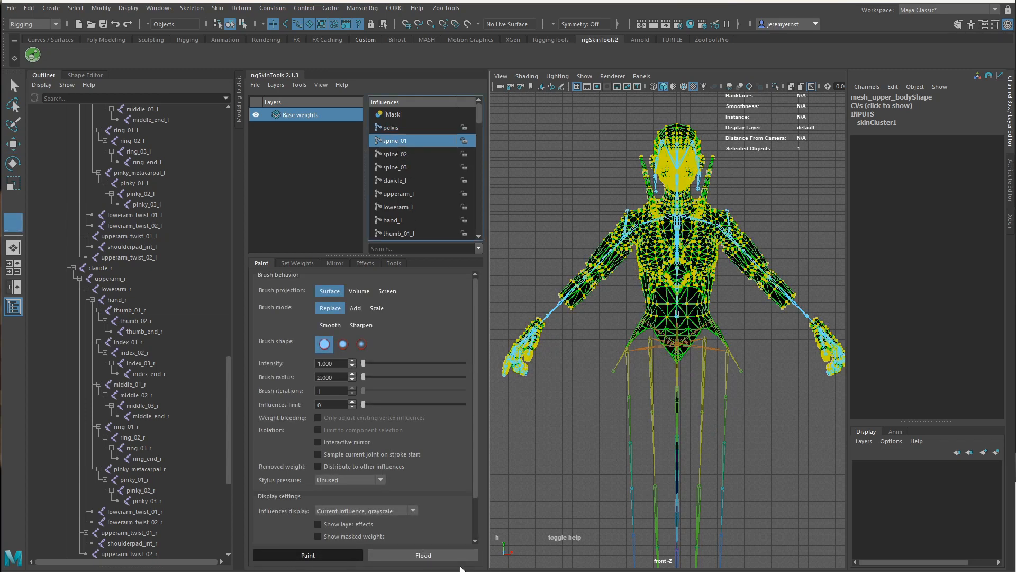
{"action": "left_click", "coordinate": [441, 555]}
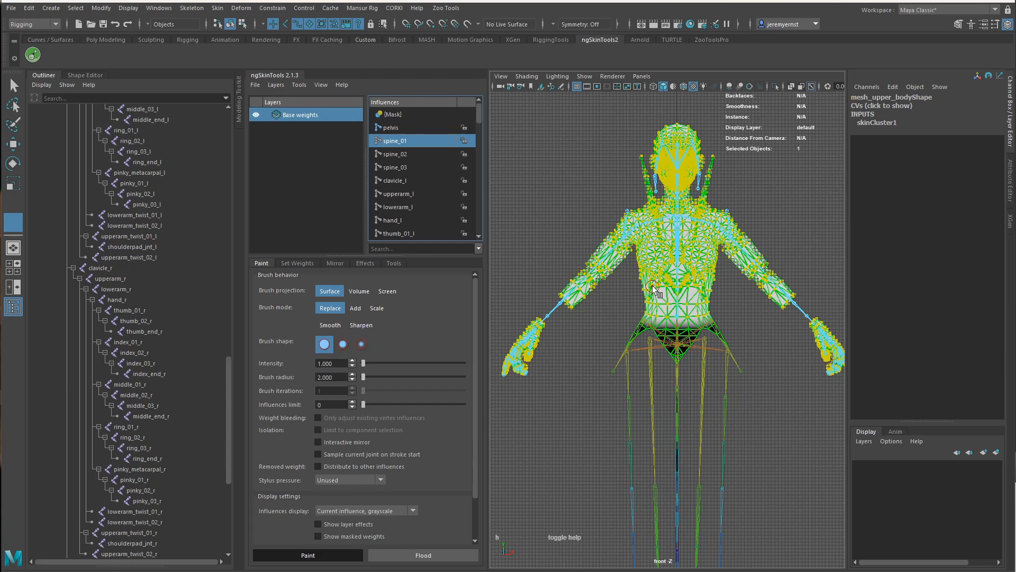
Leave weight painting and select the vertices from the upper waist upward, including the head, arms and both hands.
{"action": "middle_click_drag", "start_coordinate": [690, 358], "coordinate": [664, 321], "text": "alt"}
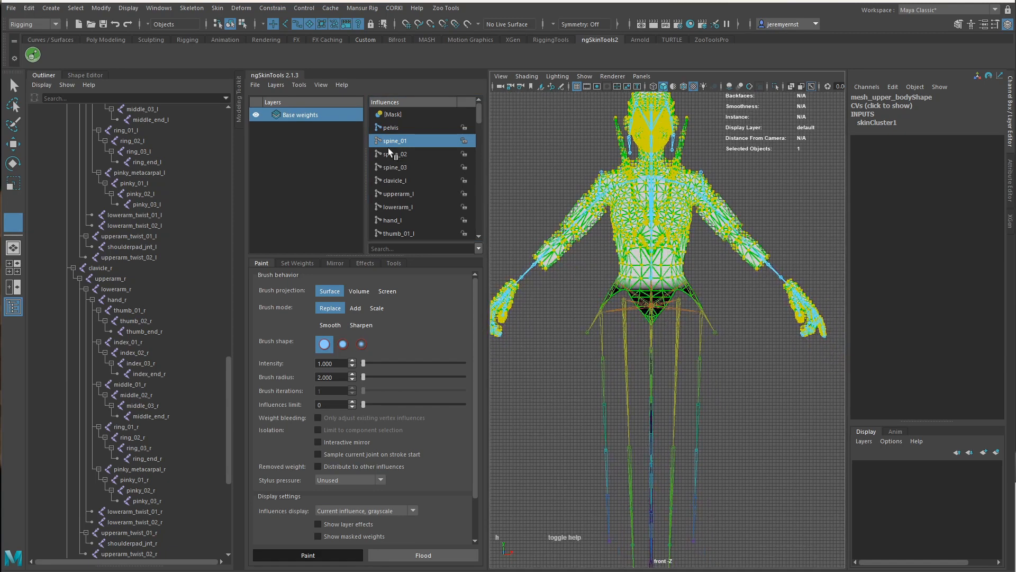
{"action": "key", "text": "w"}
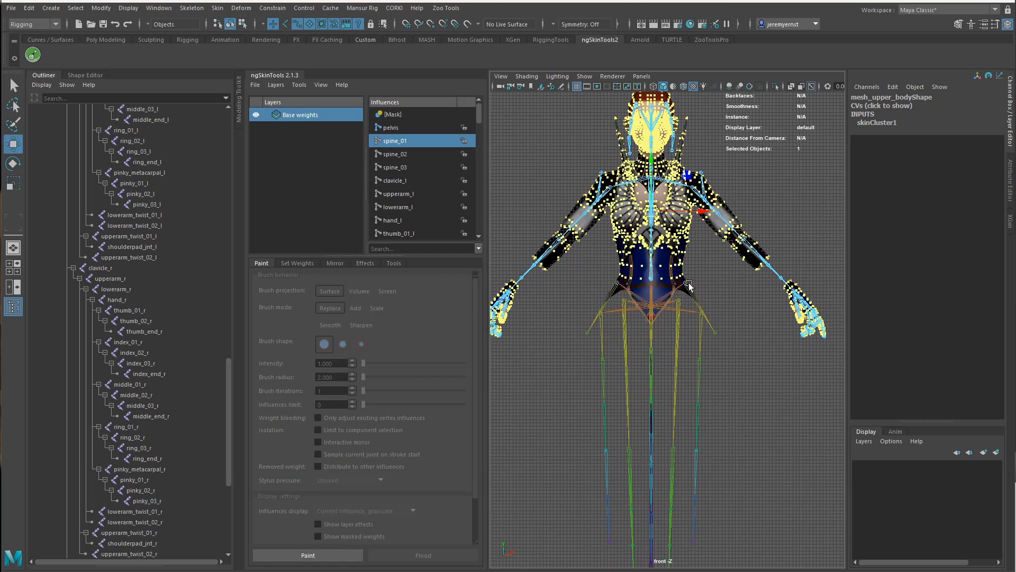
{"action": "left_click", "coordinate": [656, 291]}
{"action": "right_click_drag", "start_coordinate": [699, 274], "coordinate": [667, 272]}
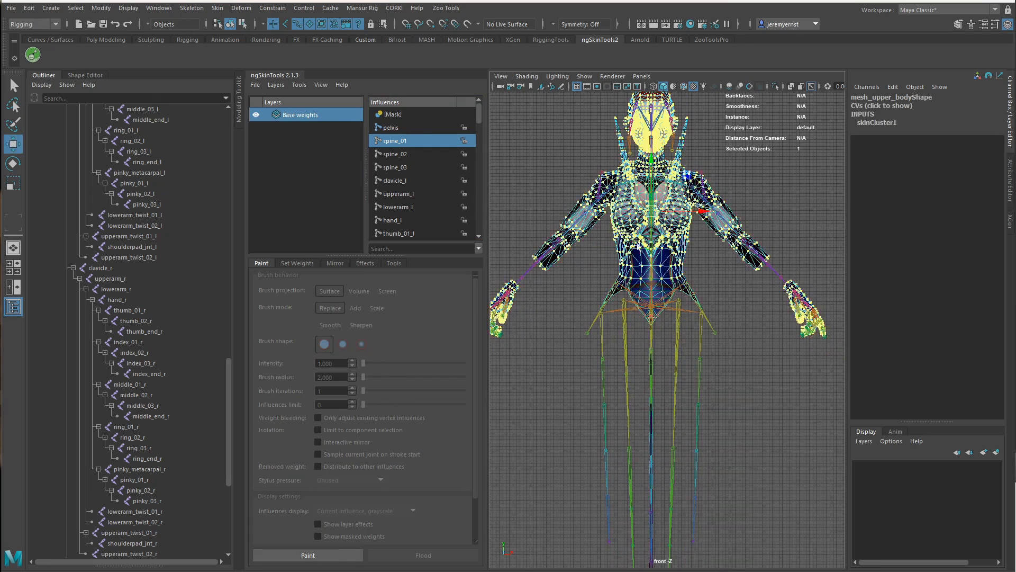
{"action": "middle_click_drag", "start_coordinate": [571, 176], "coordinate": [634, 232], "text": "alt"}
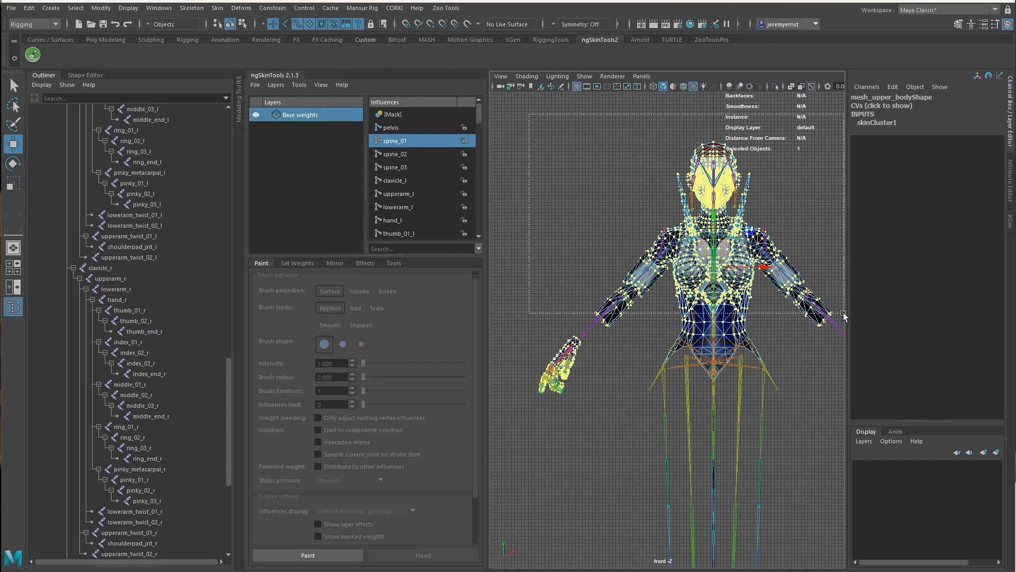
{"action": "middle_click_drag", "start_coordinate": [721, 368], "coordinate": [680, 331], "text": "alt"}
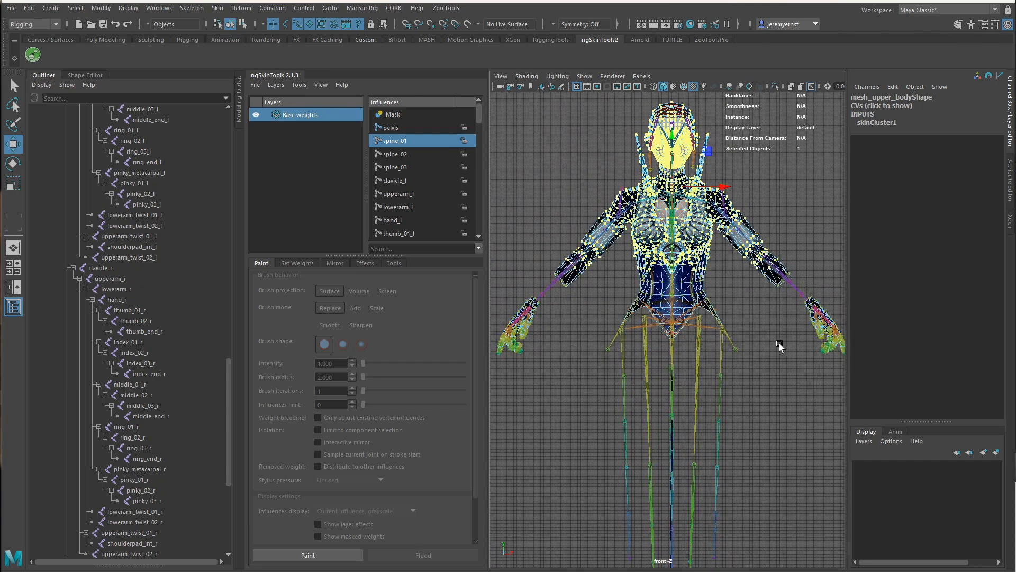
{"action": "middle_click_drag", "start_coordinate": [779, 344], "coordinate": [736, 328], "text": "alt"}
{"action": "left_click_drag", "start_coordinate": [825, 387], "coordinate": [718, 232], "text": "shift"}
{"action": "middle_click_drag", "start_coordinate": [605, 326], "coordinate": [700, 326], "text": "alt"}
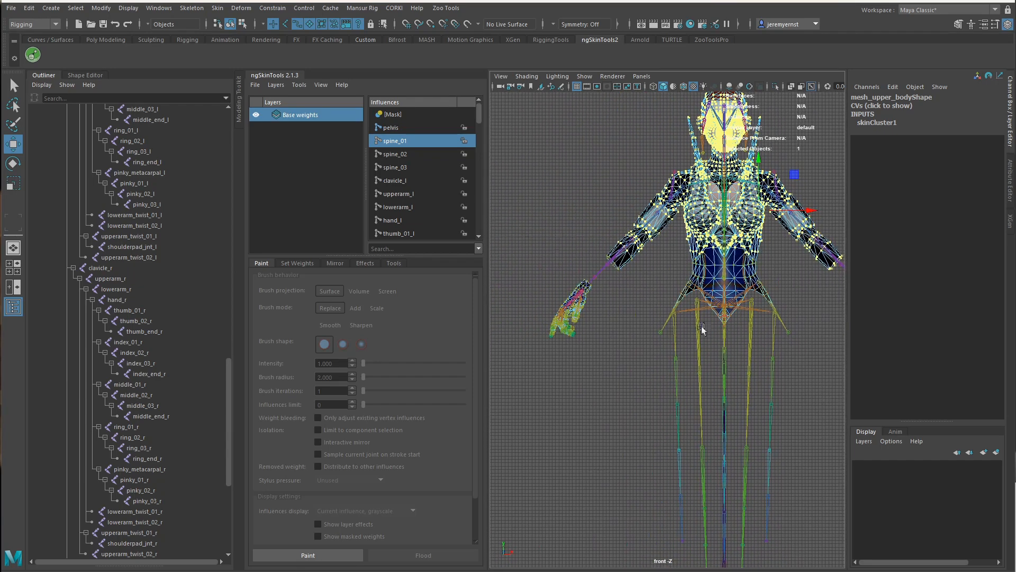
{"action": "left_click_drag", "start_coordinate": [528, 228], "coordinate": [642, 430], "text": "shift"}
Flood the vertices selected above the waist with the spine_02 influence in Replace mode at intensity 1.000.
{"action": "left_click", "coordinate": [308, 555]}
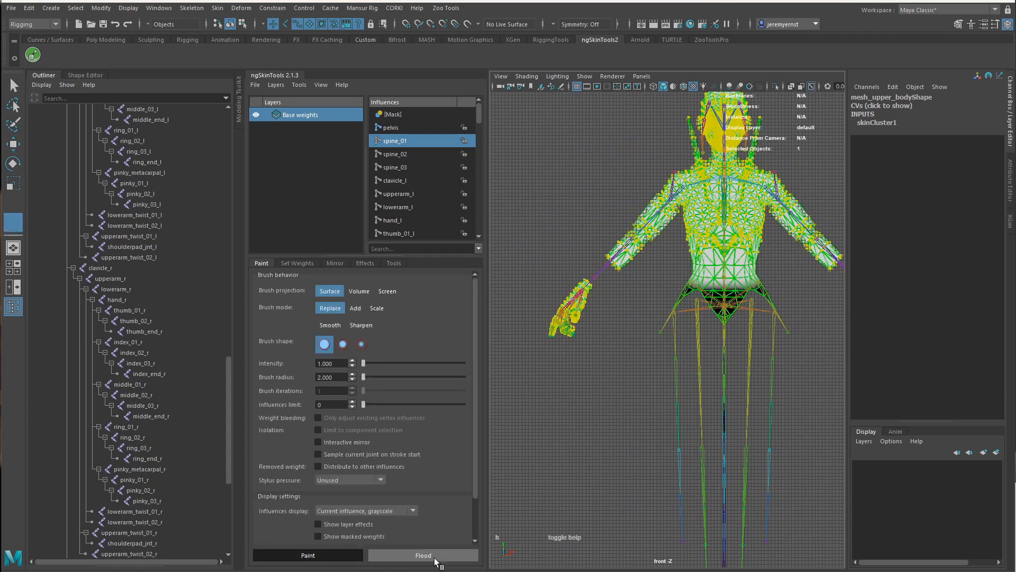
{"action": "left_click", "coordinate": [402, 154]}
{"action": "left_click", "coordinate": [443, 555]}
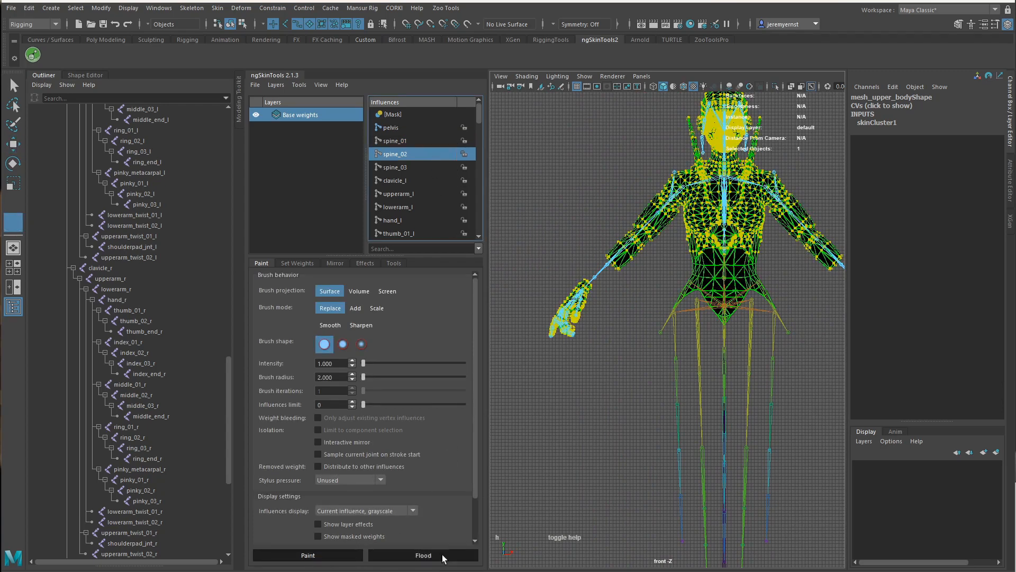
Leave weight painting and select the vertices from the chest upward, adding both lower arms and hands to the selection.
{"action": "mouse_move", "coordinate": [786, 244]}
{"action": "middle_mouse_down", "text": "alt"}
{"action": "mouse_move", "coordinate": [739, 270]}
{"action": "mouse_move", "coordinate": [691, 328]}
{"action": "middle_mouse_up", "text": "alt"}
{"action": "key", "text": "q"}
{"action": "left_click", "coordinate": [665, 312]}
{"action": "right_click_drag", "start_coordinate": [733, 197], "coordinate": [692, 197]}
{"action": "middle_click_drag", "start_coordinate": [591, 211], "coordinate": [608, 195], "text": "alt"}
{"action": "left_click_drag", "start_coordinate": [530, 123], "coordinate": [776, 298]}
{"action": "middle_click_drag", "start_coordinate": [721, 381], "coordinate": [687, 322], "text": "alt"}
{"action": "left_click_drag", "start_coordinate": [678, 200], "coordinate": [773, 320], "text": "ctrl+shift"}
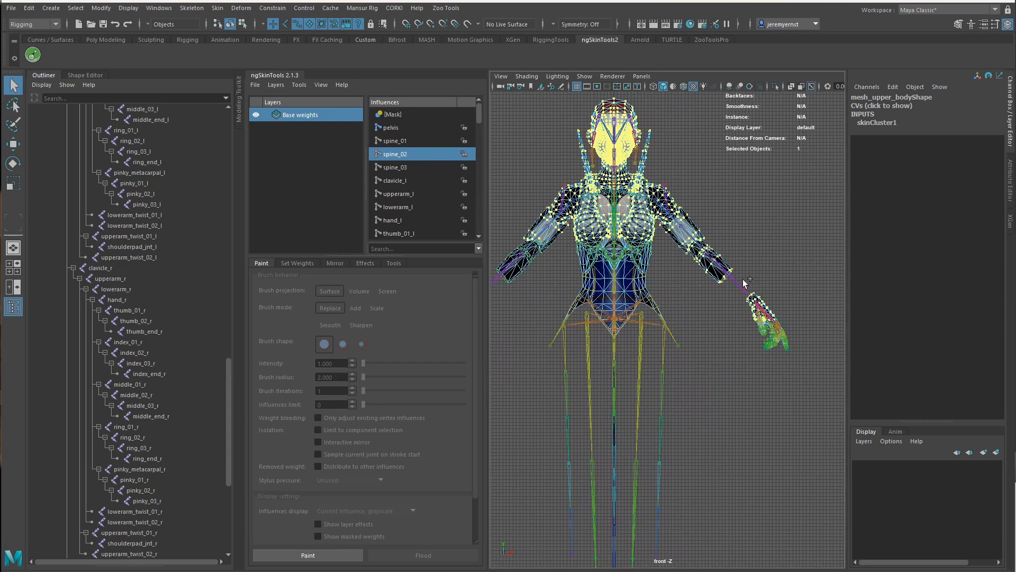
{"action": "left_click_drag", "start_coordinate": [743, 280], "coordinate": [813, 387], "text": "ctrl+shift"}
{"action": "middle_click_drag", "start_coordinate": [735, 366], "coordinate": [809, 356], "text": "alt"}
{"action": "left_click_drag", "start_coordinate": [496, 206], "coordinate": [551, 358], "text": "ctrl+shift"}
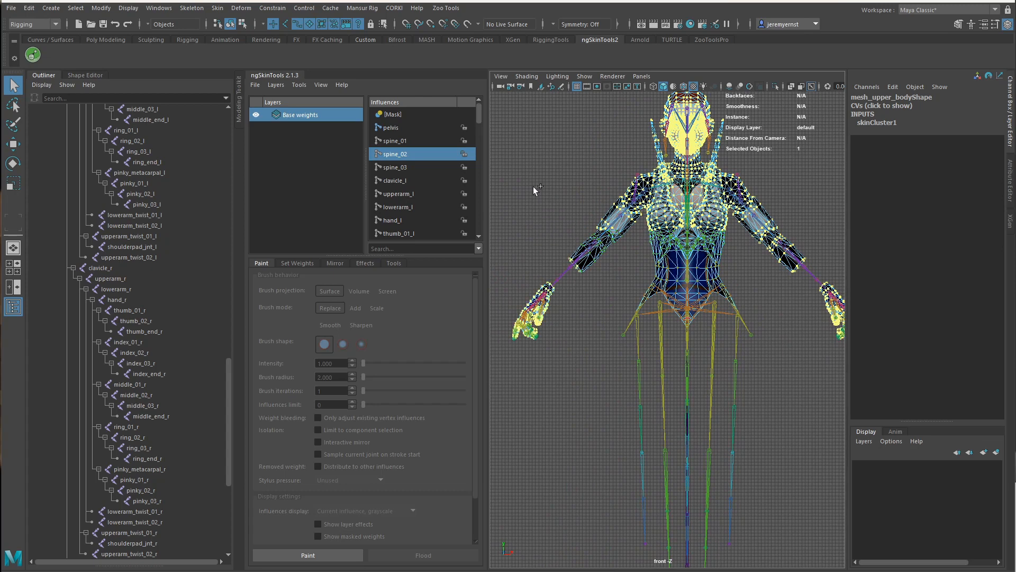
Flood the vertices selected from the chest upward with the spine_03 influence in Replace mode at intensity 1.000, then reselect the mesh as an object.
{"action": "left_click", "coordinate": [317, 555]}
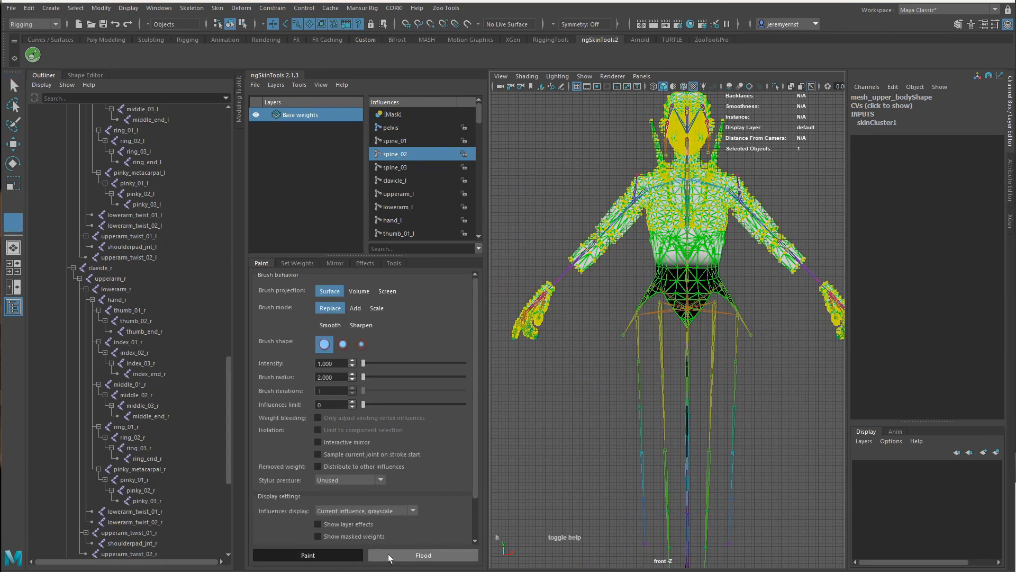
{"action": "left_click", "coordinate": [415, 167]}
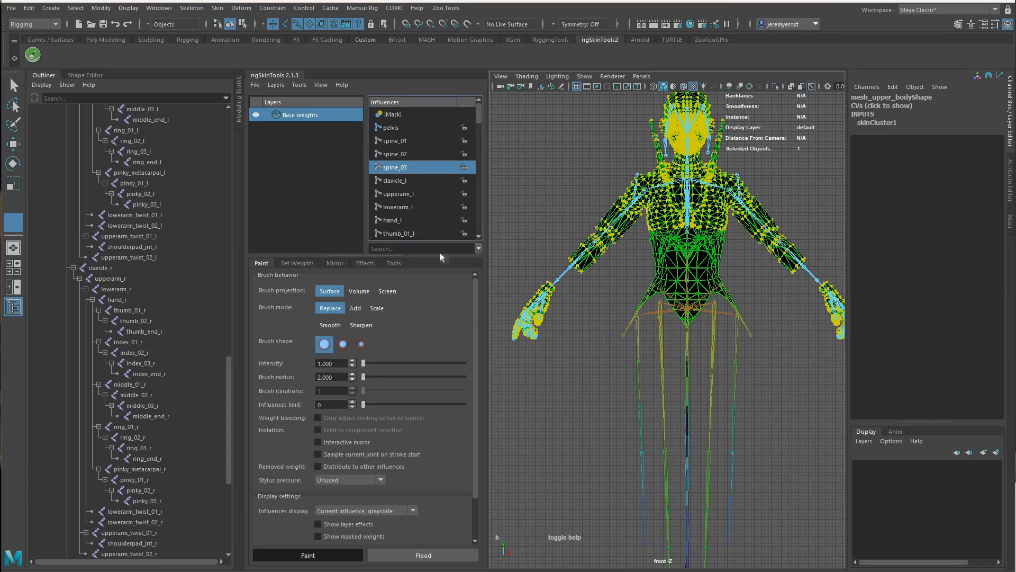
{"action": "left_click", "coordinate": [421, 558]}
{"action": "middle_click_drag", "start_coordinate": [634, 323], "coordinate": [579, 357], "text": "alt"}
{"action": "key", "text": "q"}
{"action": "key", "text": "F8"}
{"action": "left_click", "coordinate": [655, 281]}
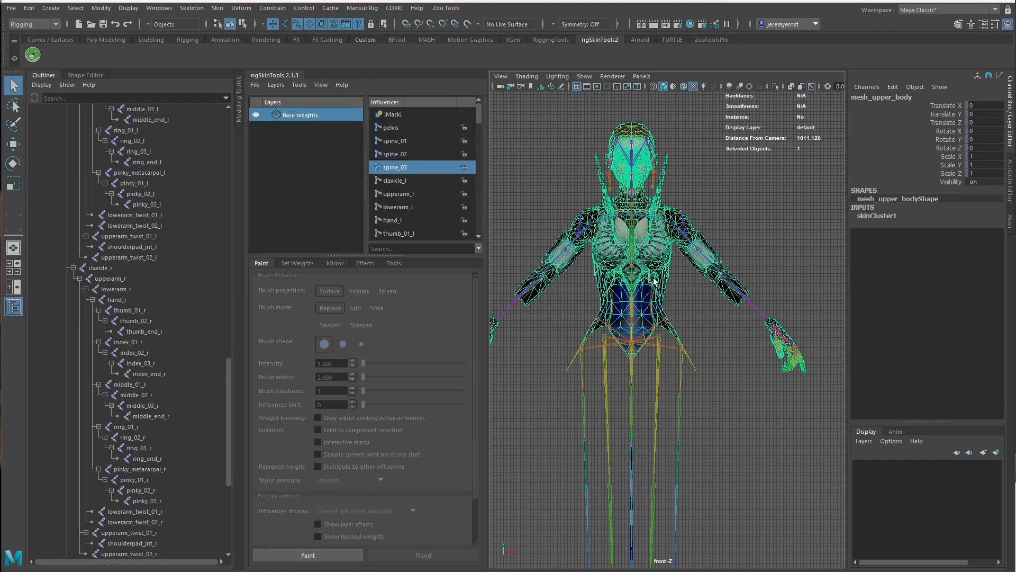
Select the spine_01, spine_02 and spine_03 joints, test-rotate them together to check the blocked-in weights, and undo the rotation.
{"action": "scroll", "coordinate": [149, 279], "scroll_direction": "up", "scroll_amount": 10}
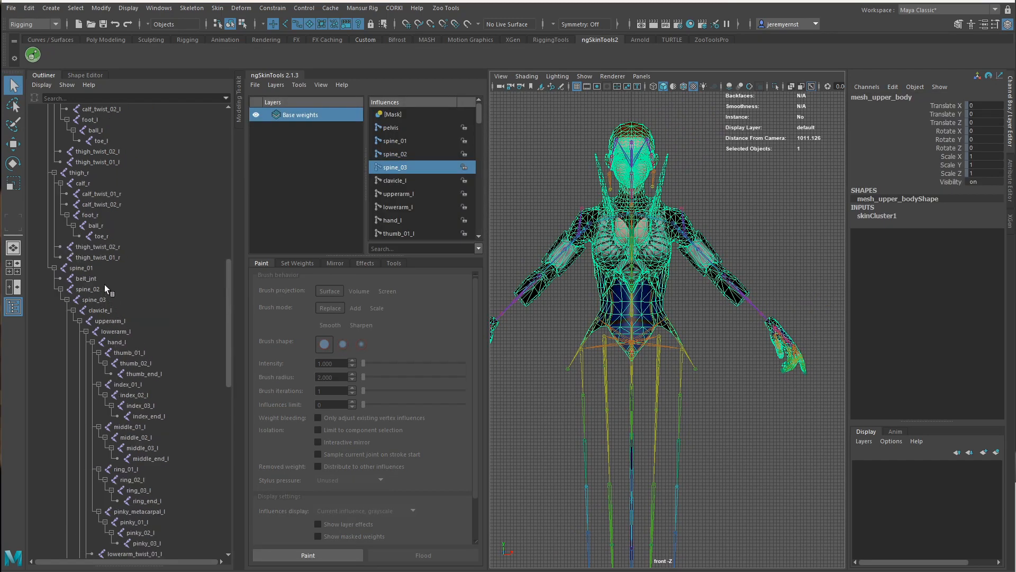
{"action": "left_click", "coordinate": [94, 268]}
{"action": "left_click", "coordinate": [109, 290], "text": "ctrl"}
{"action": "left_click", "coordinate": [114, 299], "text": "ctrl"}
{"action": "key", "text": "e"}
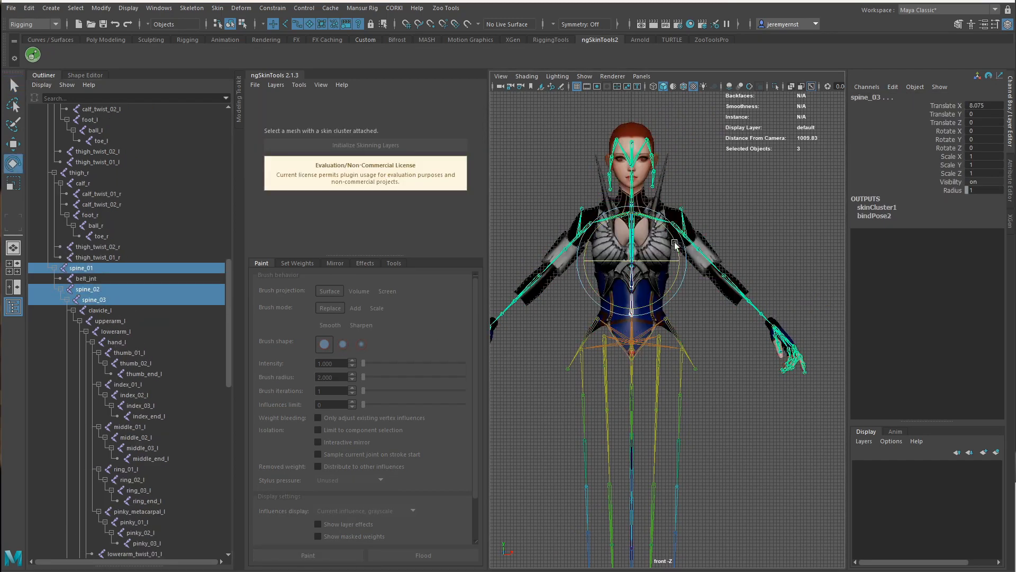
{"action": "mouse_move", "coordinate": [677, 244]}
{"action": "left_mouse_down"}
{"action": "mouse_move", "coordinate": [651, 228]}
{"action": "mouse_move", "coordinate": [683, 248]}
{"action": "mouse_move", "coordinate": [655, 237]}
{"action": "mouse_move", "coordinate": [668, 253]}
{"action": "left_mouse_up"}
{"action": "key", "text": "ctrl+z"}
Switch to the perspective view, frame the torso from the front and select the upper body mesh.
{"action": "key", "text": "space"}
{"action": "left_click_drag", "start_coordinate": [734, 286], "coordinate": [734, 258]}
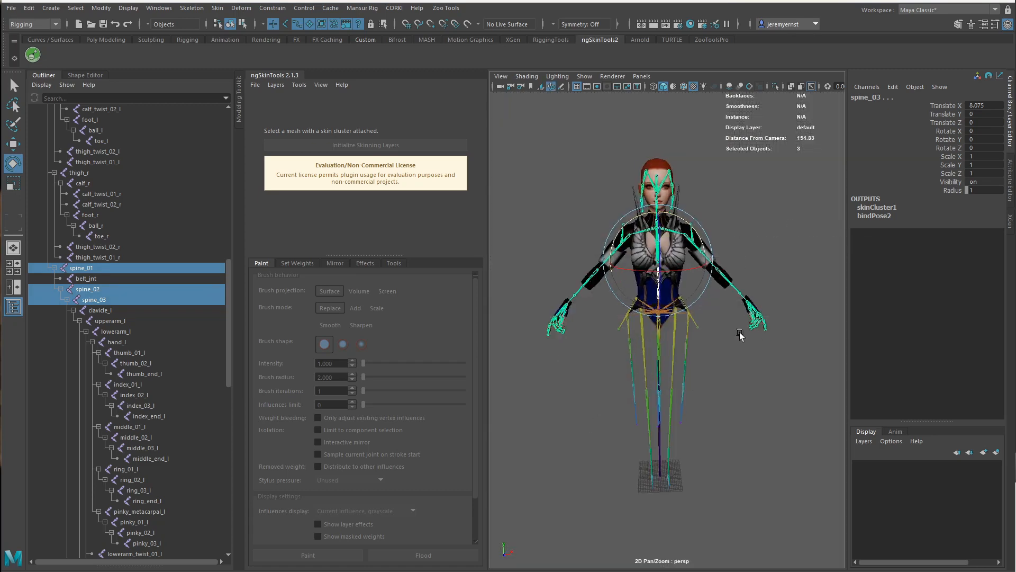
{"action": "left_click_drag", "start_coordinate": [740, 335], "coordinate": [755, 421], "text": "alt"}
{"action": "left_click", "coordinate": [756, 426]}
{"action": "scroll", "coordinate": [755, 425], "scroll_direction": "up", "scroll_amount": 8}
{"action": "left_click_drag", "start_coordinate": [666, 264], "coordinate": [692, 317], "text": "alt"}
{"action": "left_click", "coordinate": [700, 271]}
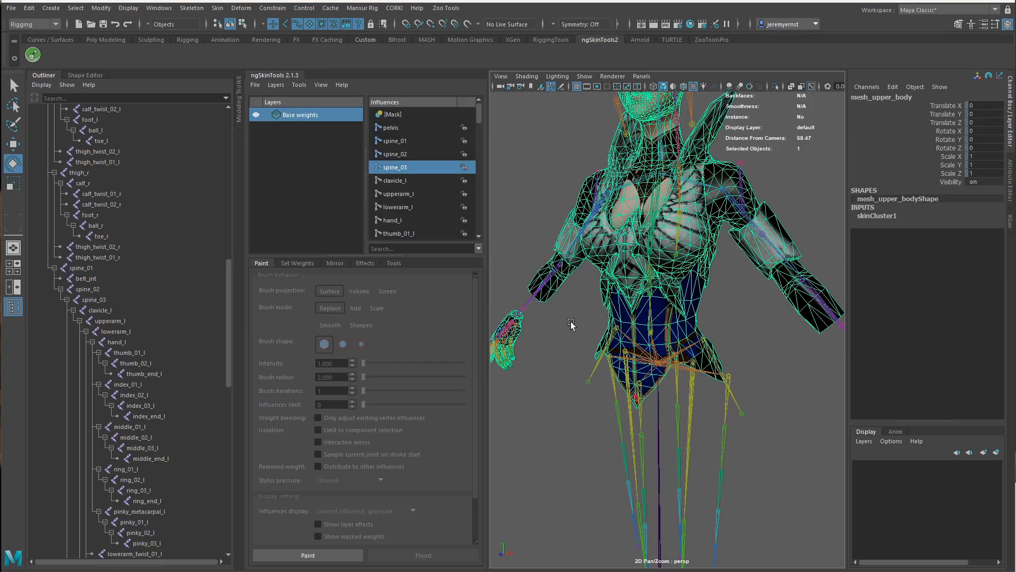
Display the spine_03 weights on the mesh in grayscale and bring up the Set Weights smoothing settings.
{"action": "left_click", "coordinate": [294, 263]}
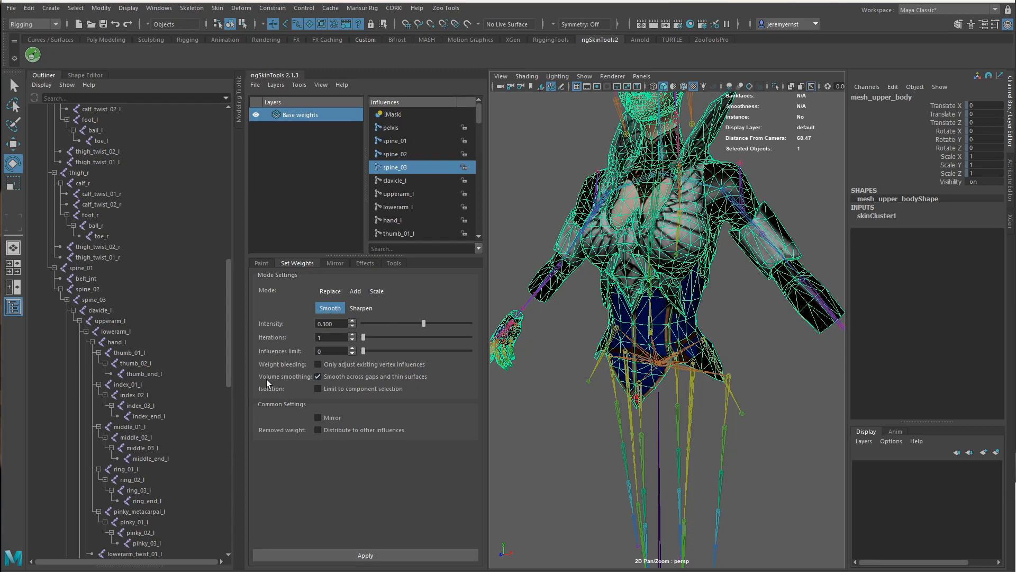
{"action": "scroll", "coordinate": [655, 297], "scroll_direction": "up", "scroll_amount": 5}
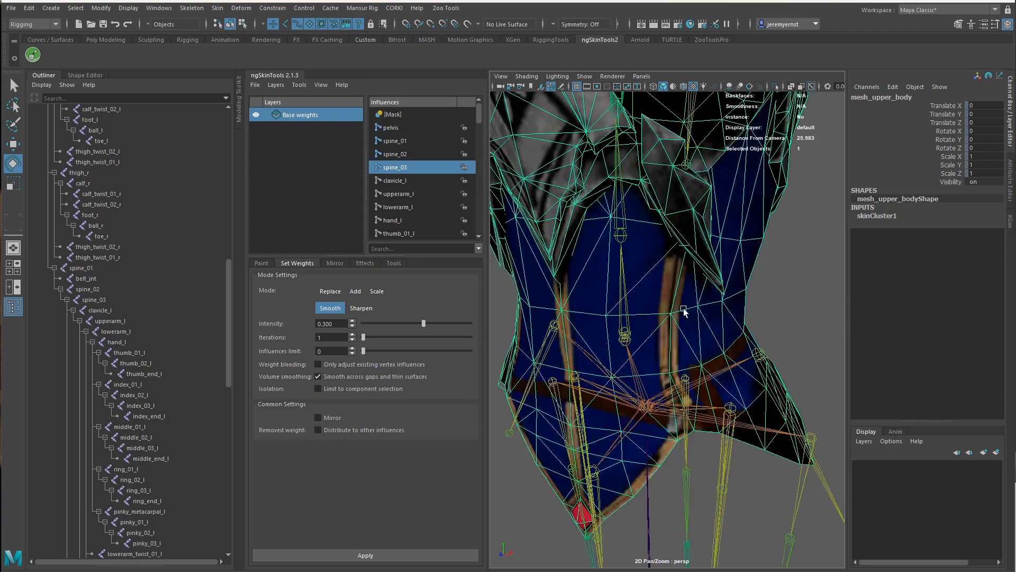
{"action": "left_click_drag", "start_coordinate": [683, 308], "coordinate": [798, 205], "text": "alt"}
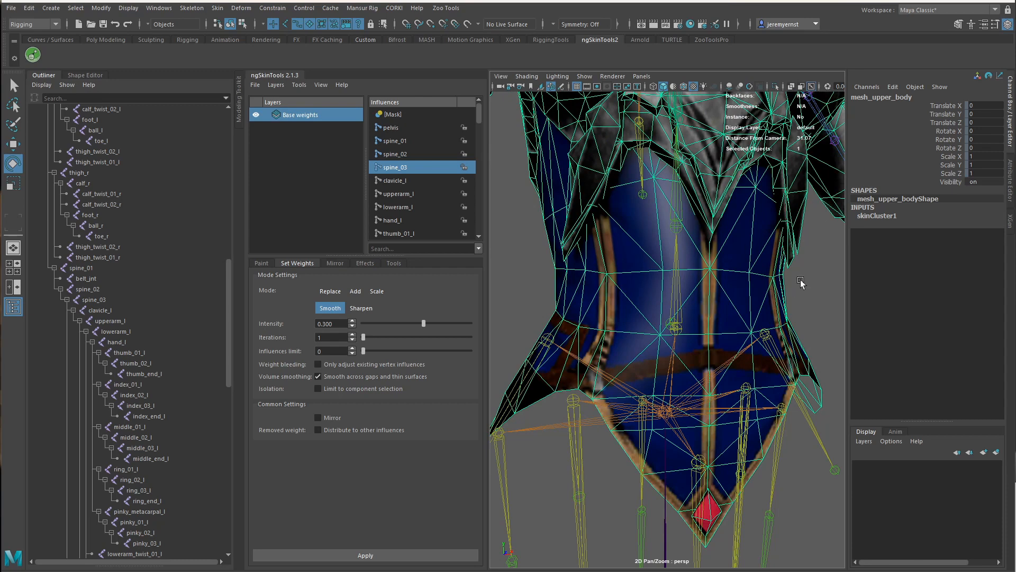
{"action": "scroll", "coordinate": [742, 256], "scroll_direction": "down", "scroll_amount": 4}
{"action": "left_click_drag", "start_coordinate": [741, 256], "coordinate": [702, 321], "text": "alt"}
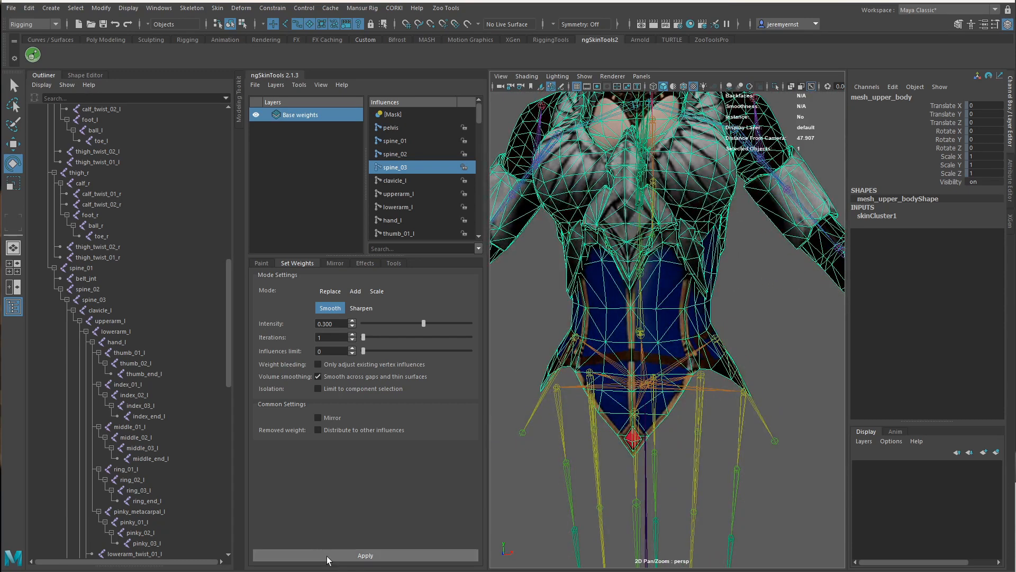
{"action": "left_click", "coordinate": [261, 263]}
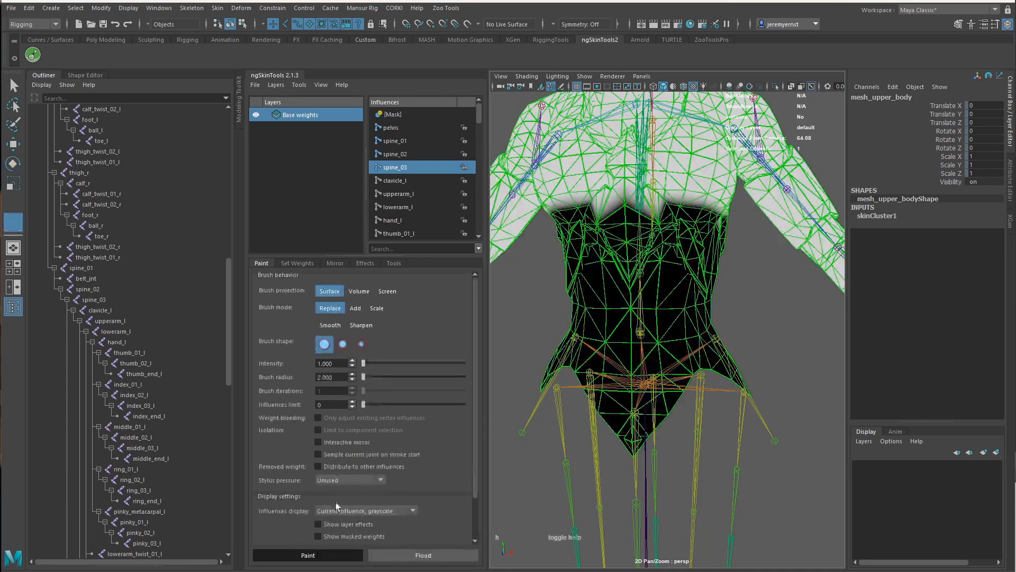
{"action": "left_click", "coordinate": [303, 265]}
{"action": "key", "text": "f"}
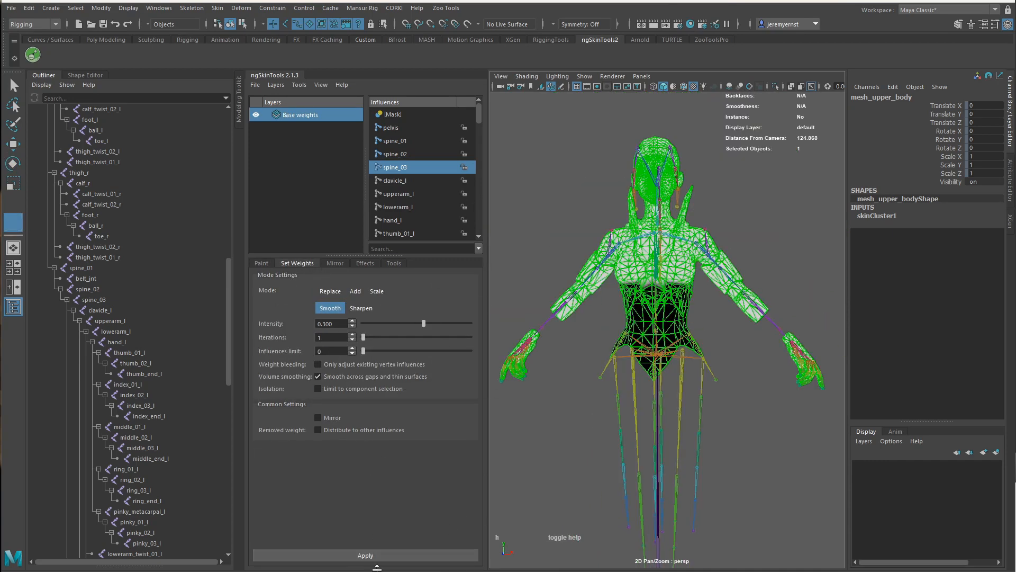
Smooth the mesh weights four times in Smooth mode at intensity 0.300 with 1 iteration and volume smoothing on.
{"action": "scroll", "coordinate": [654, 310], "scroll_direction": "up", "scroll_amount": 3}
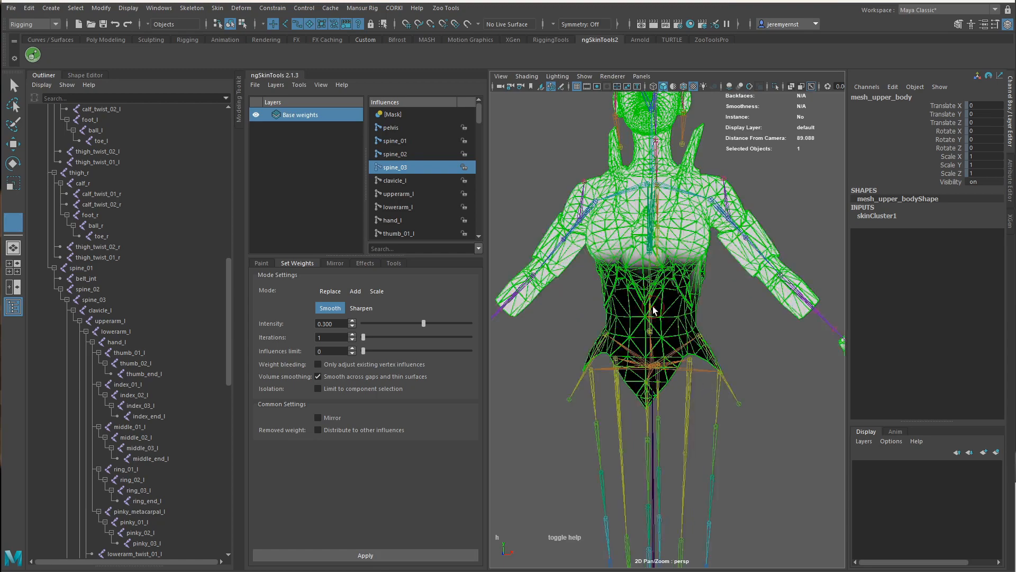
{"action": "scroll", "coordinate": [656, 308], "scroll_direction": "up", "scroll_amount": 2}
{"action": "left_click_drag", "start_coordinate": [658, 306], "coordinate": [630, 322], "text": "alt"}
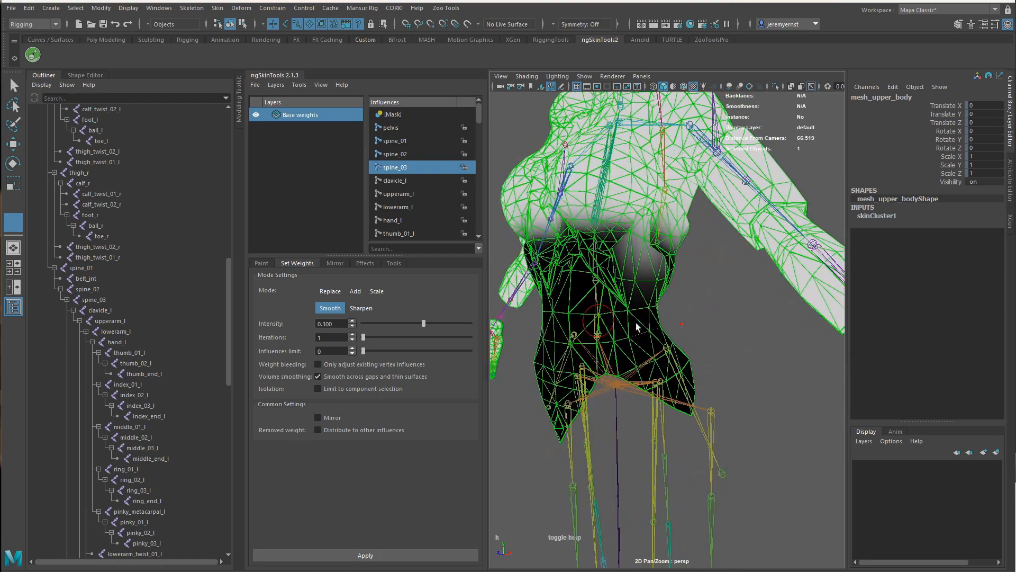
{"action": "left_click", "coordinate": [326, 555]}
{"action": "left_click", "coordinate": [327, 555]}
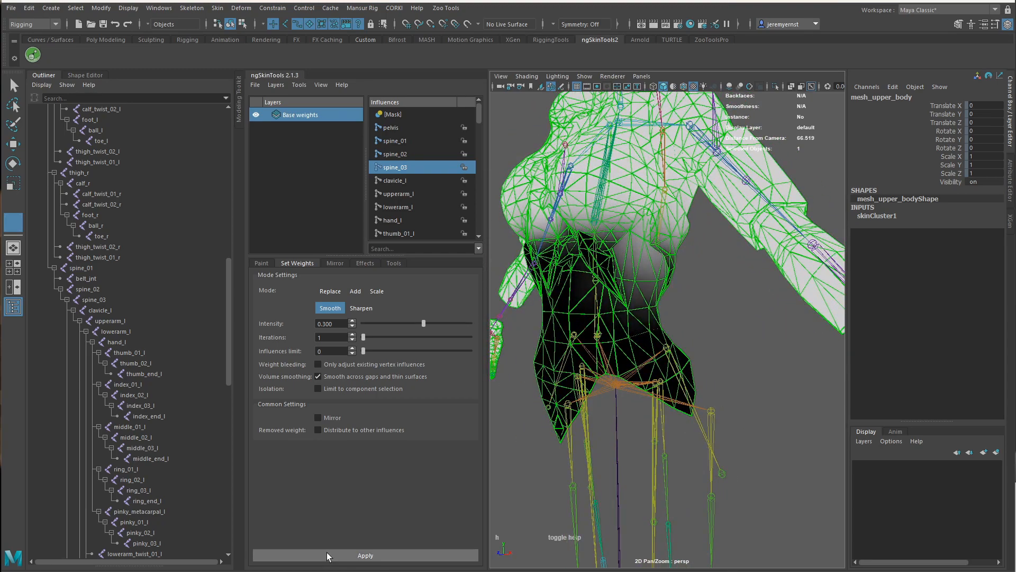
{"action": "left_click", "coordinate": [327, 555]}
{"action": "left_click", "coordinate": [327, 555]}
Examine the smoothed weights of the spine_02 and spine_01 influences from the back and front of the waist.
{"action": "left_click_drag", "start_coordinate": [619, 365], "coordinate": [708, 261], "text": "alt"}
{"action": "left_click", "coordinate": [402, 154]}
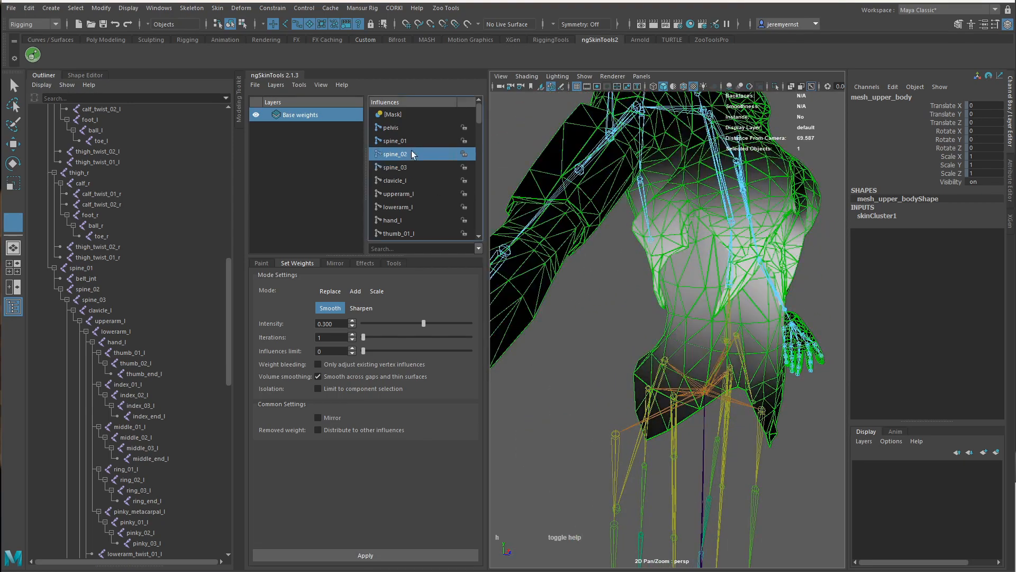
{"action": "left_click", "coordinate": [412, 140]}
{"action": "left_click_drag", "start_coordinate": [747, 332], "coordinate": [677, 332], "text": "alt"}
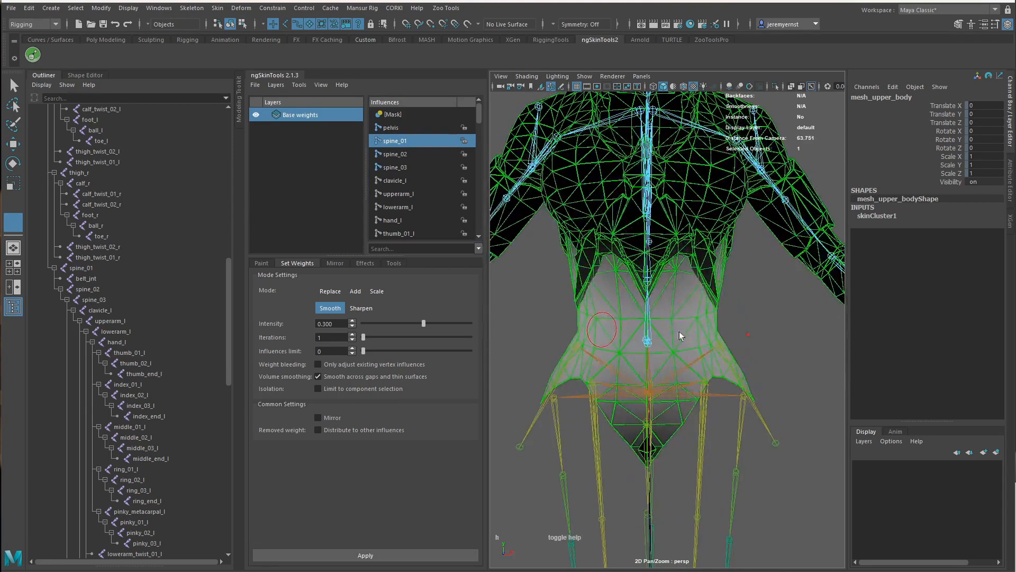
Leave weight painting, select the spine_01, spine_02 and spine_03 joints, and test-rotate them to check the smoothed weights, undoing each rotation.
{"action": "key", "text": "w"}
{"action": "left_click", "coordinate": [784, 323]}
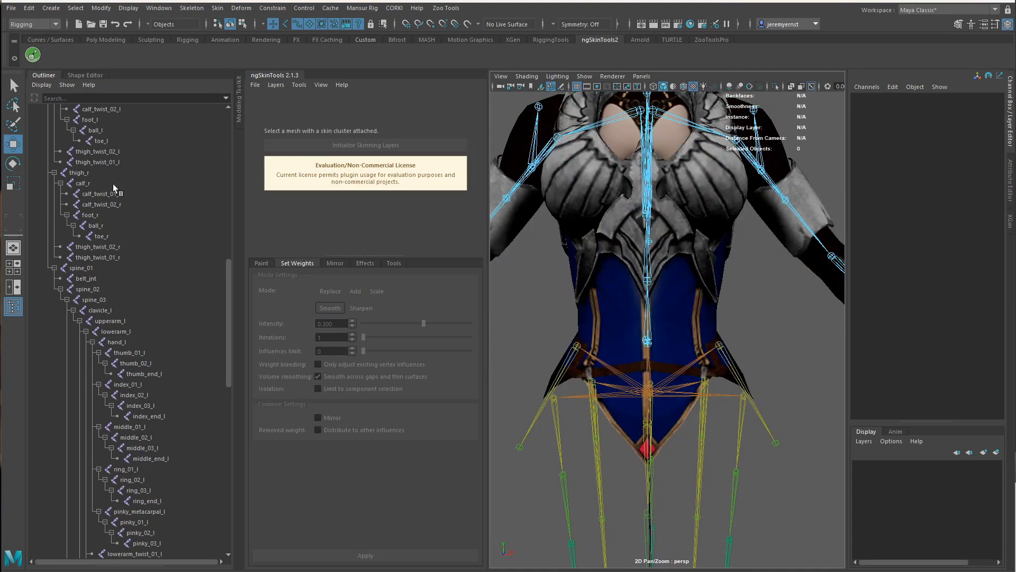
{"action": "left_click", "coordinate": [104, 269]}
{"action": "left_click", "coordinate": [113, 289], "text": "ctrl"}
{"action": "left_click", "coordinate": [113, 300], "text": "ctrl"}
{"action": "key", "text": "e"}
{"action": "left_click_drag", "start_coordinate": [683, 279], "coordinate": [701, 251]}
{"action": "key", "text": "ctrl+z"}
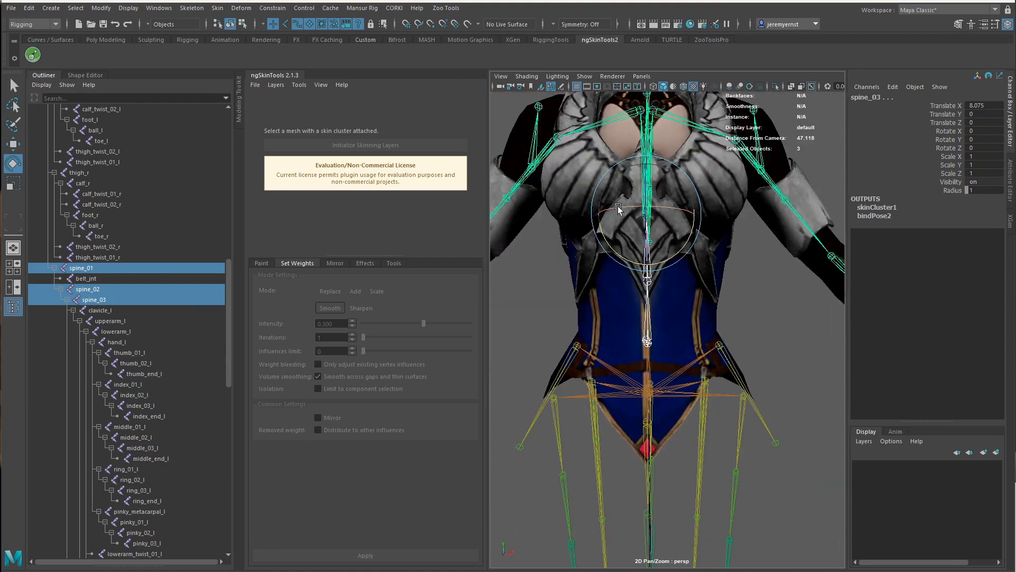
{"action": "mouse_move", "coordinate": [618, 208]}
{"action": "left_mouse_down"}
{"action": "mouse_move", "coordinate": [628, 208]}
{"action": "mouse_move", "coordinate": [618, 208]}
{"action": "left_mouse_up"}
{"action": "key", "text": "ctrl+z"}
Examine the corset and waist up close while rotating the three spine joints in several directions, undoing each trial pose.
{"action": "right_click_drag", "start_coordinate": [677, 249], "coordinate": [653, 260], "text": "alt"}
{"action": "left_click_drag", "start_coordinate": [653, 259], "coordinate": [594, 258], "text": "alt"}
{"action": "right_click_drag", "start_coordinate": [572, 281], "coordinate": [598, 304], "text": "alt"}
{"action": "left_click_drag", "start_coordinate": [599, 303], "coordinate": [614, 239], "text": "alt"}
{"action": "key", "text": "ctrl+z"}
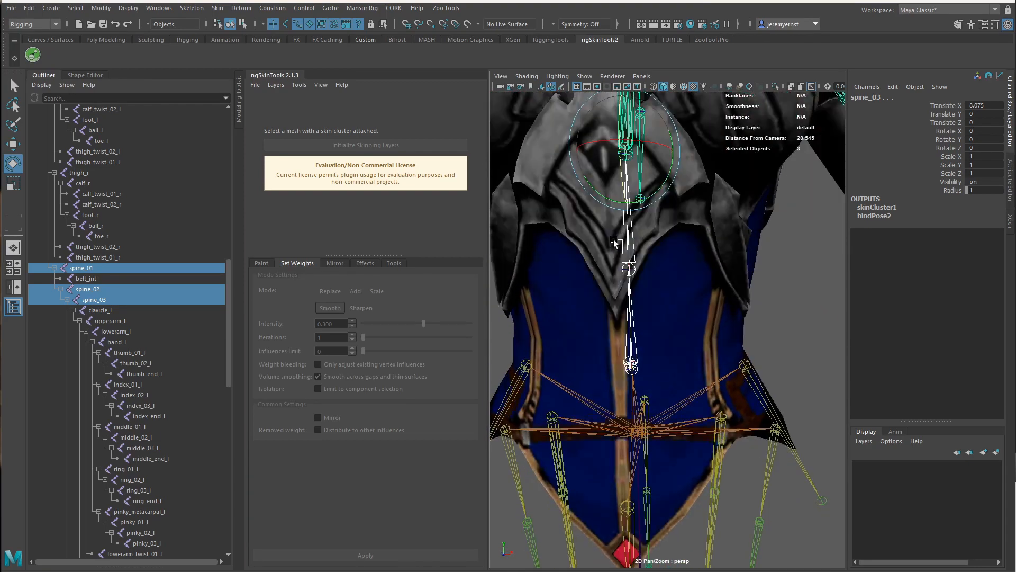
{"action": "right_click_drag", "start_coordinate": [614, 239], "coordinate": [595, 238], "text": "alt"}
{"action": "left_click_drag", "start_coordinate": [595, 238], "coordinate": [639, 288], "text": "alt"}
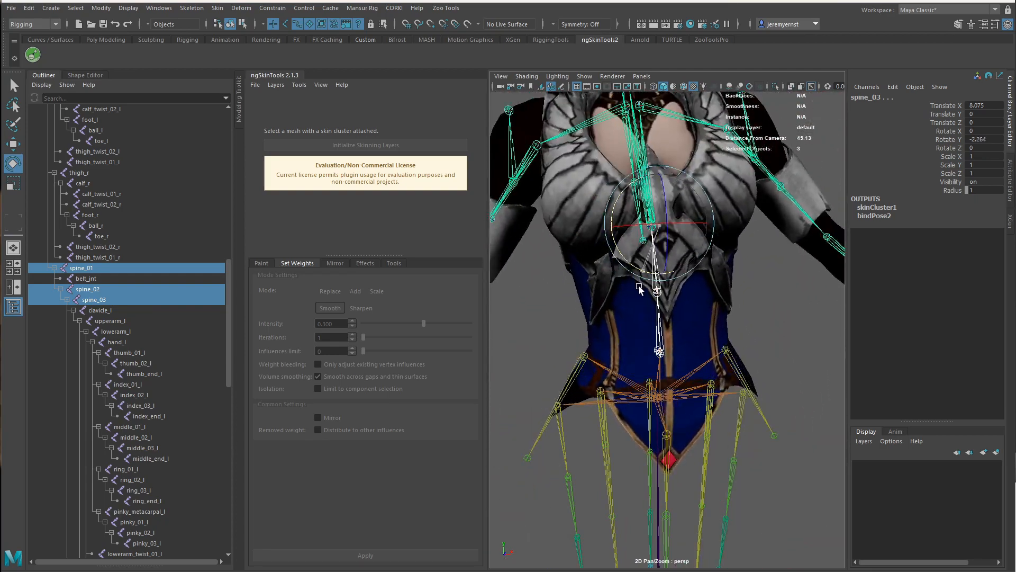
{"action": "mouse_move", "coordinate": [630, 227]}
{"action": "left_mouse_down"}
{"action": "mouse_move", "coordinate": [642, 227]}
{"action": "mouse_move", "coordinate": [613, 233]}
{"action": "mouse_move", "coordinate": [633, 233]}
{"action": "left_mouse_up"}
{"action": "key", "text": "ctrl+z"}
{"action": "mouse_move", "coordinate": [672, 272]}
{"action": "left_mouse_down"}
{"action": "mouse_move", "coordinate": [651, 274]}
{"action": "mouse_move", "coordinate": [676, 271]}
{"action": "left_mouse_up"}
{"action": "key", "text": "ctrl+z"}
Rotate the three spine joints further, undoing the first trial poses, and twist the torso against the hips to inspect the waist.
{"action": "left_click_drag", "start_coordinate": [666, 199], "coordinate": [664, 217]}
{"action": "left_click_drag", "start_coordinate": [609, 273], "coordinate": [534, 268], "text": "alt"}
{"action": "scroll", "coordinate": [534, 268], "scroll_direction": "down", "scroll_amount": 4}
{"action": "middle_click_drag", "start_coordinate": [533, 269], "coordinate": [580, 294], "text": "alt"}
{"action": "key", "text": "ctrl+z"}
{"action": "left_click_drag", "start_coordinate": [651, 301], "coordinate": [677, 323]}
{"action": "scroll", "coordinate": [646, 286], "scroll_direction": "up", "scroll_amount": 4}
{"action": "key", "text": "ctrl+z"}
{"action": "left_click_drag", "start_coordinate": [658, 245], "coordinate": [694, 308]}
{"action": "scroll", "coordinate": [694, 260], "scroll_direction": "up", "scroll_amount": 4}
{"action": "left_click_drag", "start_coordinate": [716, 371], "coordinate": [656, 341], "text": "alt"}
Examine the waist and hip deformation in the twisted pose from several angles, with the upper body mesh selected and deselected.
{"action": "left_click", "coordinate": [606, 276]}
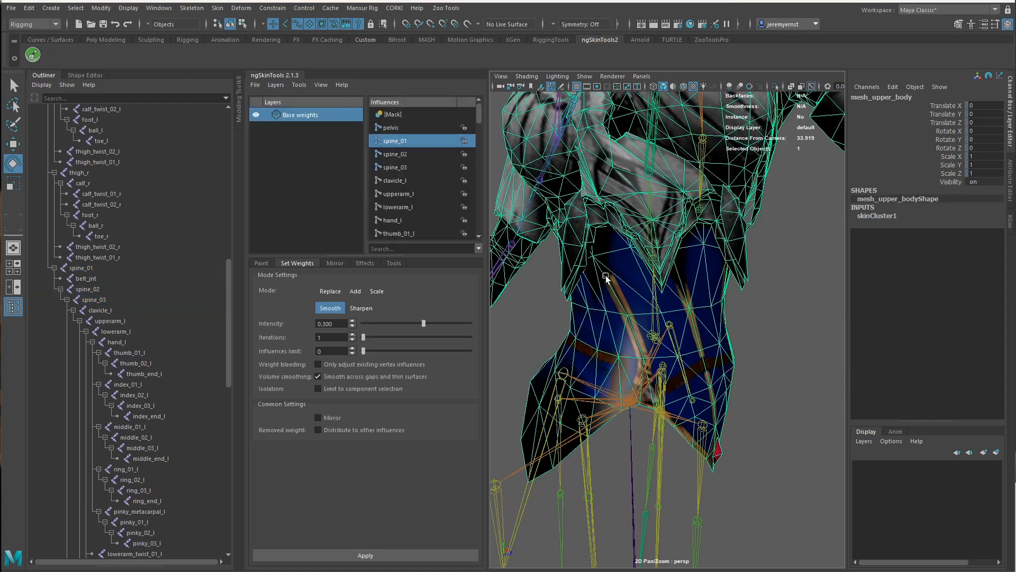
{"action": "left_click_drag", "start_coordinate": [732, 363], "coordinate": [704, 222], "text": "alt"}
{"action": "left_click", "coordinate": [586, 300]}
{"action": "left_click", "coordinate": [690, 295]}
{"action": "left_click", "coordinate": [760, 346]}
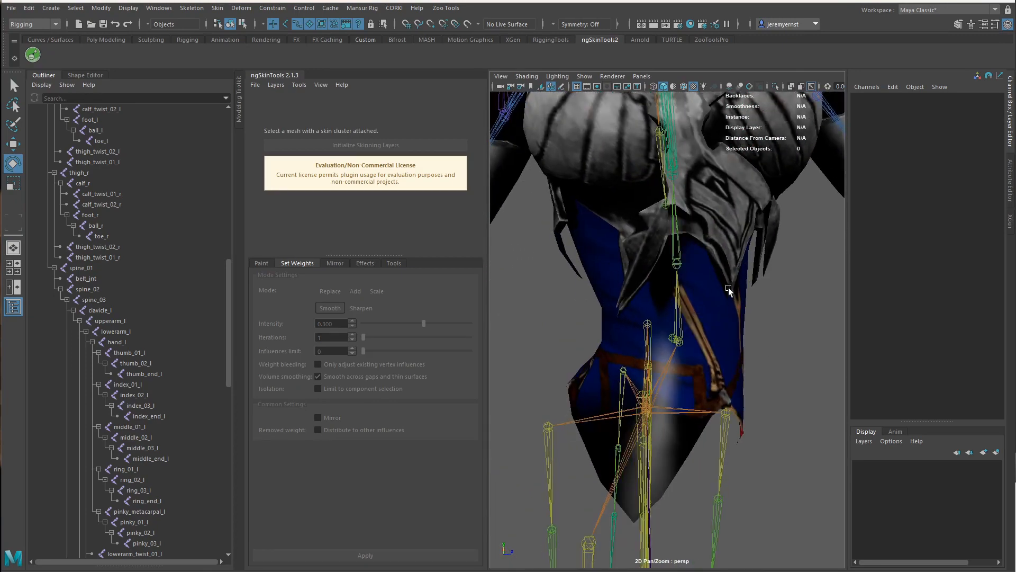
{"action": "left_click_drag", "start_coordinate": [728, 290], "coordinate": [692, 274], "text": "alt"}
{"action": "left_click", "coordinate": [609, 231]}
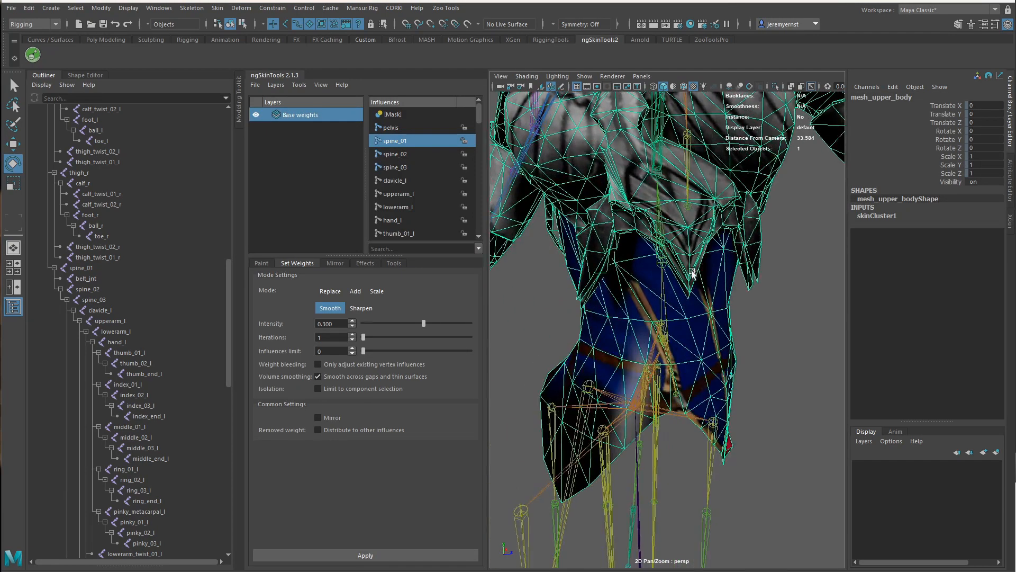
{"action": "scroll", "coordinate": [688, 272], "scroll_direction": "down", "scroll_amount": 4}
{"action": "left_click_drag", "start_coordinate": [616, 282], "coordinate": [657, 309], "text": "alt"}
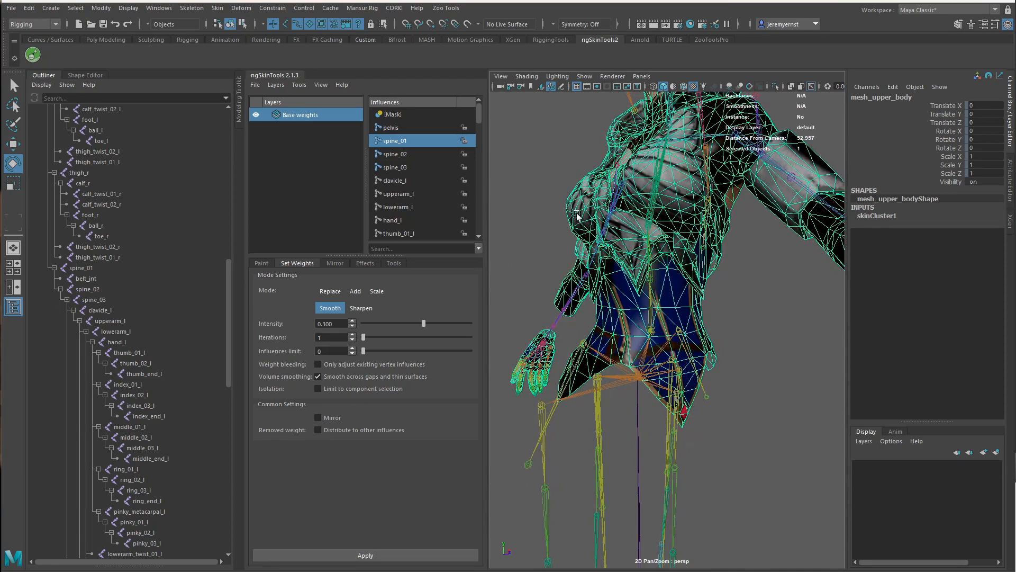
{"action": "left_click_drag", "start_coordinate": [697, 318], "coordinate": [717, 259], "text": "alt"}
{"action": "left_click", "coordinate": [765, 321]}
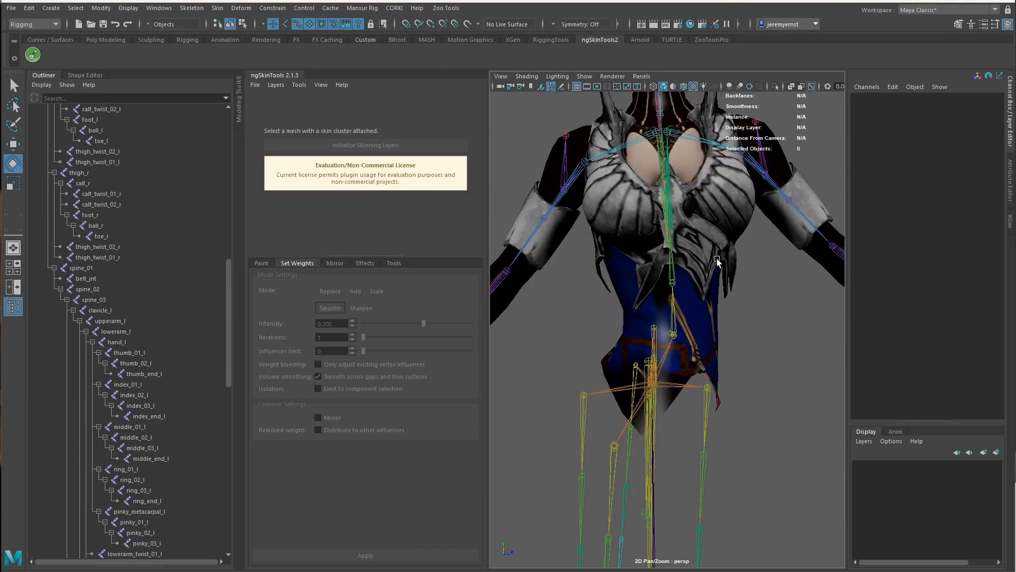
{"action": "left_click", "coordinate": [716, 260]}
{"action": "right_click_drag", "start_coordinate": [717, 259], "coordinate": [757, 309], "text": "alt"}
{"action": "left_click_drag", "start_coordinate": [756, 312], "coordinate": [643, 189], "text": "alt"}
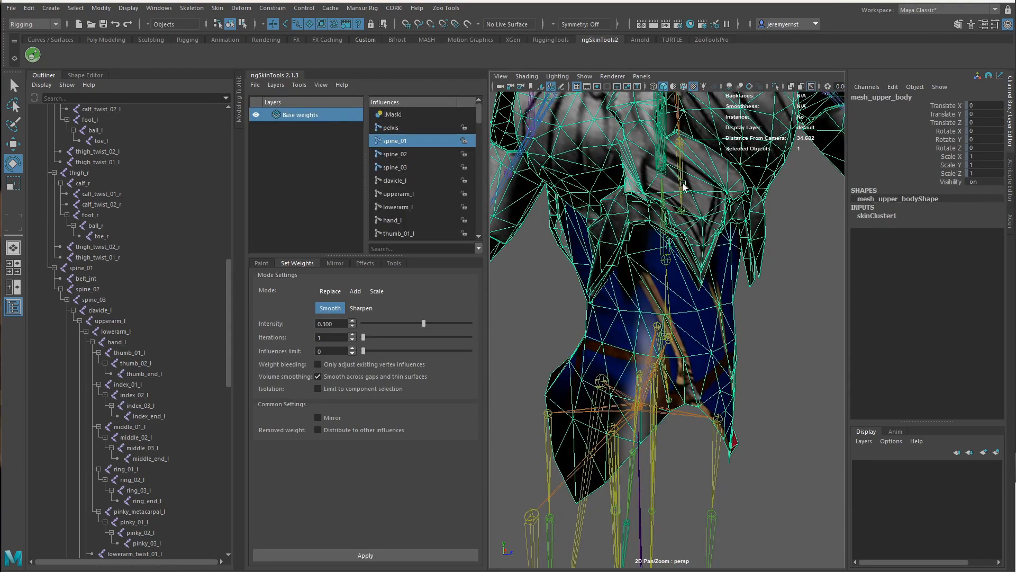
{"action": "left_click_drag", "start_coordinate": [766, 319], "coordinate": [742, 317], "text": "alt"}
{"action": "left_click", "coordinate": [787, 326]}
{"action": "key", "text": "ctrl+z"}
{"action": "left_click", "coordinate": [777, 325]}
{"action": "key", "text": "ctrl+z"}
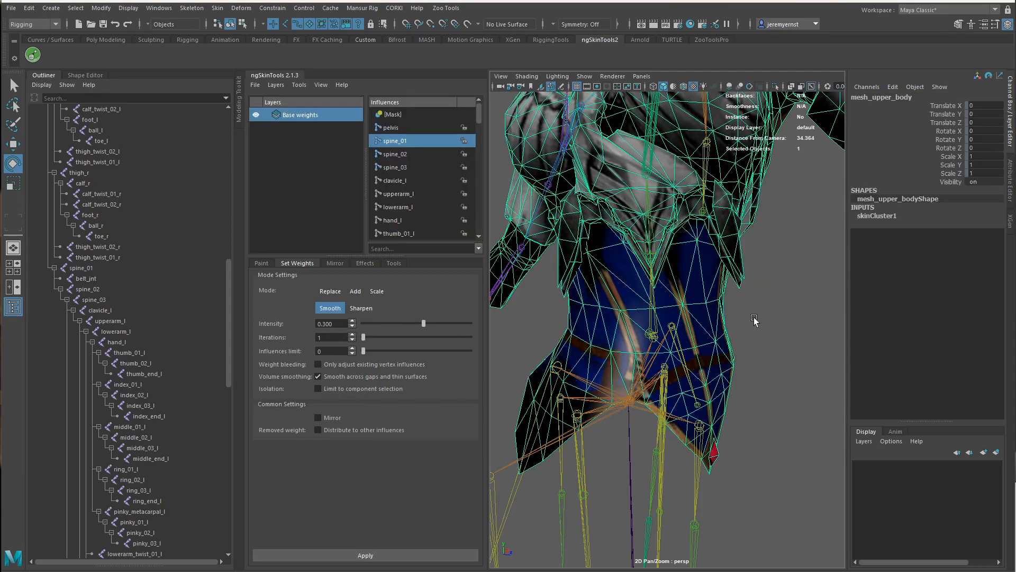
Return the posed character to its bind pose with the upper body mesh selected, then deselect everything.
{"action": "left_click", "coordinate": [217, 8]}
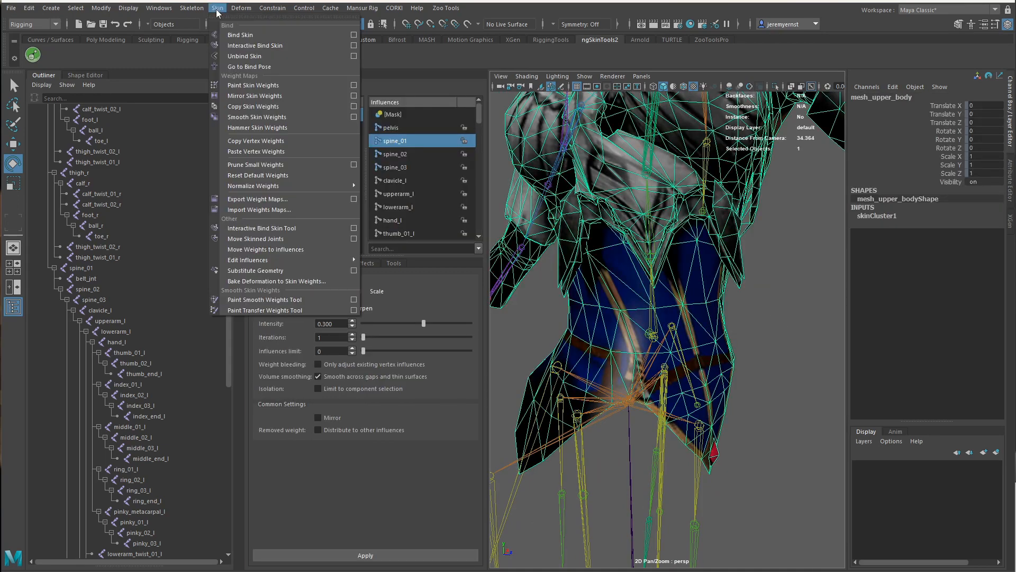
{"action": "left_click", "coordinate": [265, 69]}
{"action": "left_click", "coordinate": [799, 259]}
{"action": "left_click_drag", "start_coordinate": [796, 259], "coordinate": [692, 285], "text": "alt"}
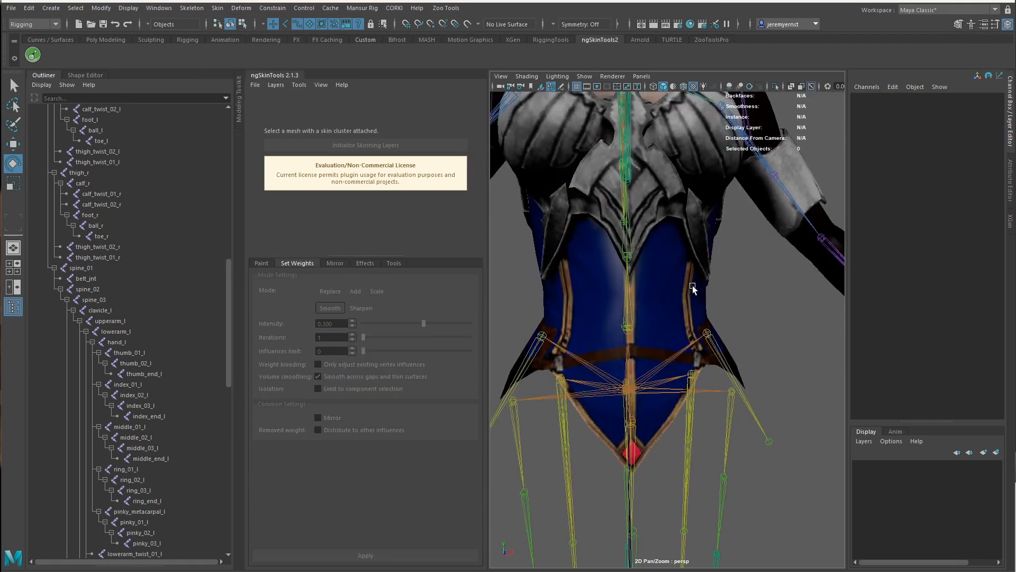
{"action": "right_click_drag", "start_coordinate": [691, 285], "coordinate": [652, 283], "text": "alt"}
{"action": "left_click_drag", "start_coordinate": [639, 286], "coordinate": [676, 310], "text": "alt"}
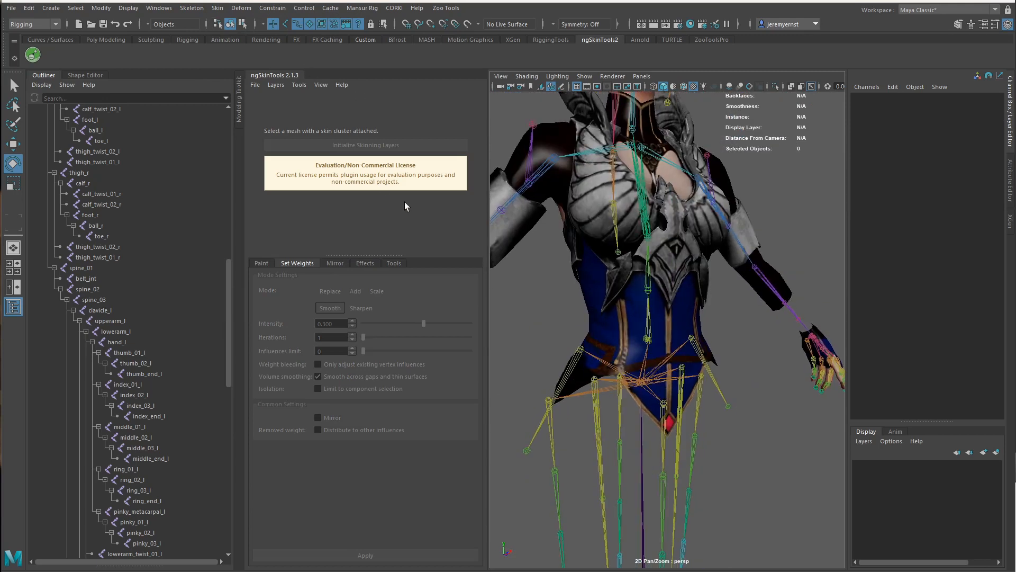
Add the Go to Bind Pose command to the ngSkinTools2 shelf as a shortcut.
{"action": "left_click", "coordinate": [217, 8]}
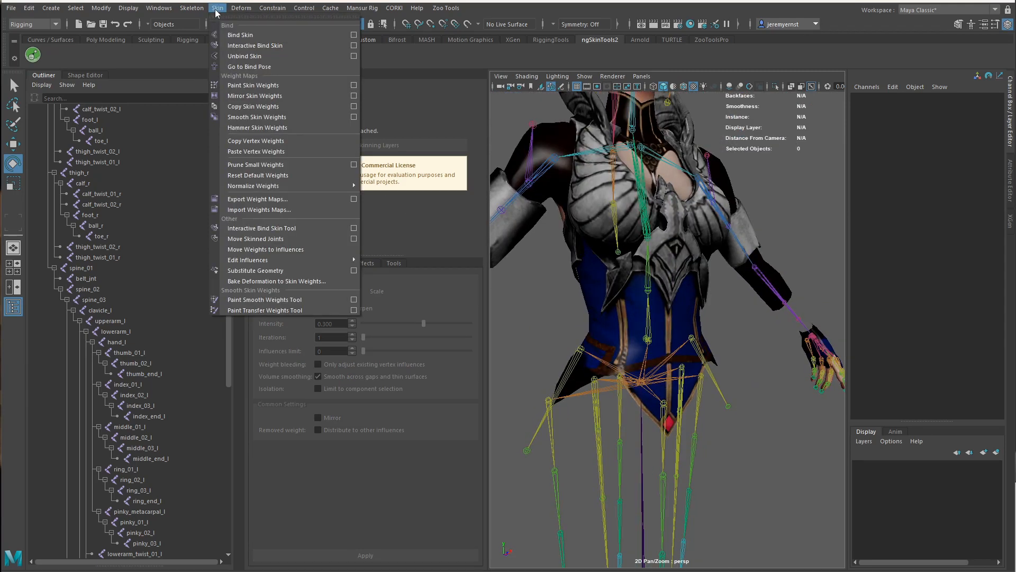
{"action": "left_click", "coordinate": [239, 67], "text": "ctrl+shift"}
{"action": "left_click", "coordinate": [101, 64]}
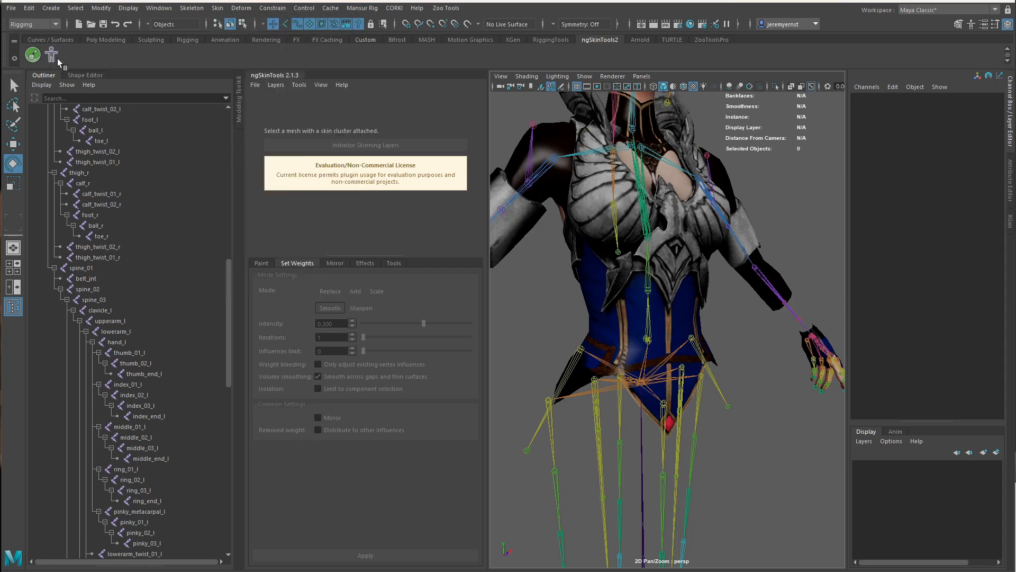
{"action": "scroll", "coordinate": [733, 272], "scroll_direction": "down", "scroll_amount": 4}
{"action": "left_click_drag", "start_coordinate": [733, 272], "coordinate": [673, 324], "text": "alt"}
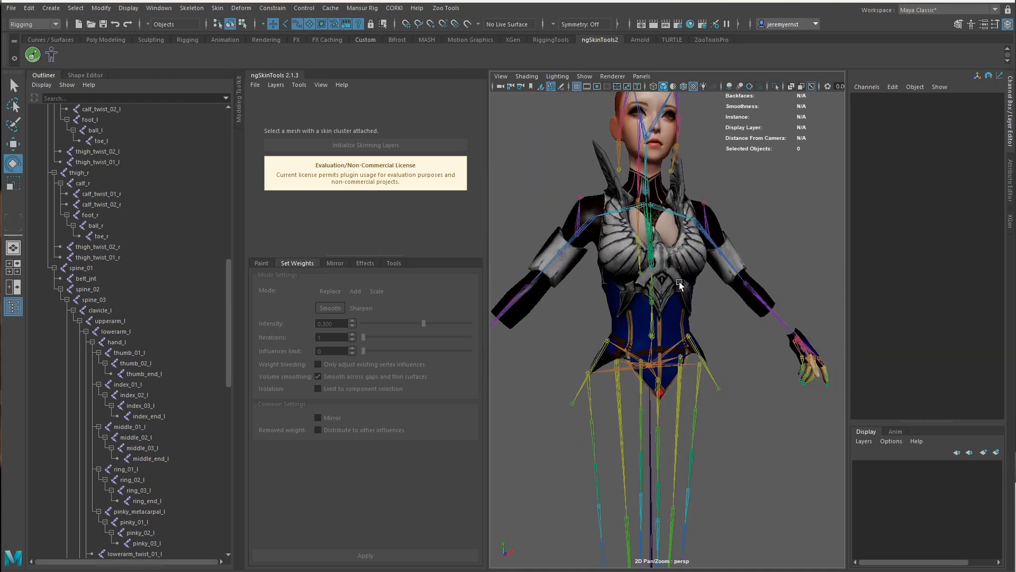
Select spine_01, spine_02 and spine_03 together and rotate them to twist the torso into a test pose.
{"action": "scroll", "coordinate": [673, 324], "scroll_direction": "up", "scroll_amount": 4}
{"action": "middle_click_drag", "start_coordinate": [671, 320], "coordinate": [670, 309], "text": "alt"}
{"action": "left_click_drag", "start_coordinate": [669, 308], "coordinate": [658, 305], "text": "alt"}
{"action": "left_click", "coordinate": [693, 266]}
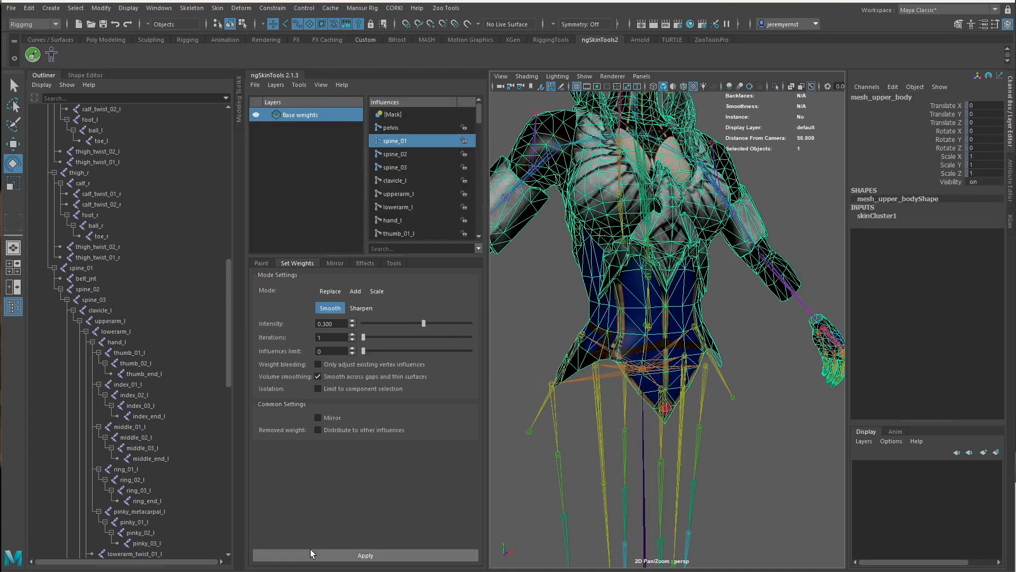
{"action": "left_click", "coordinate": [87, 268]}
{"action": "left_click", "coordinate": [101, 289], "text": "ctrl"}
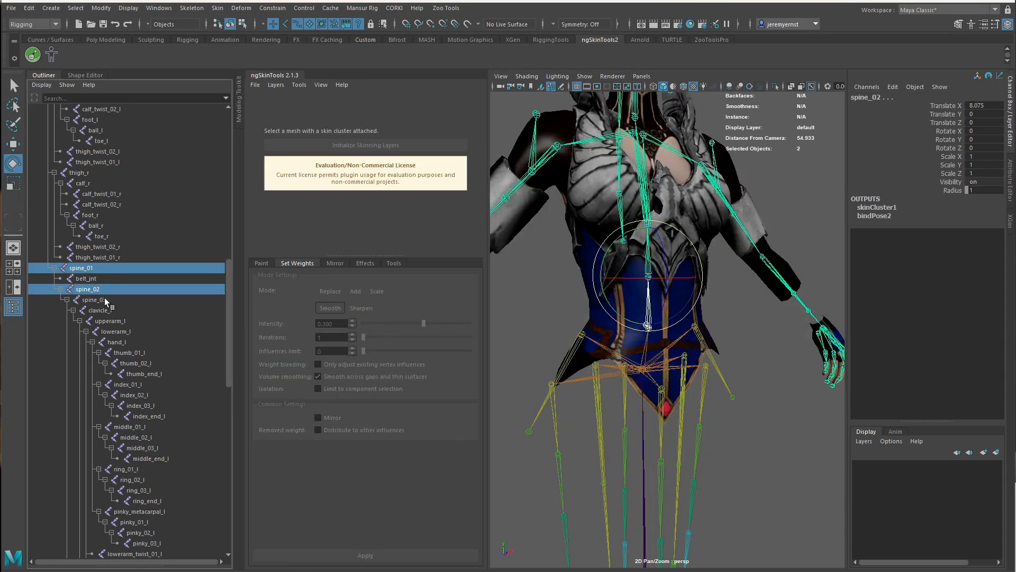
{"action": "left_click", "coordinate": [103, 300], "text": "ctrl"}
{"action": "left_click_drag", "start_coordinate": [675, 207], "coordinate": [659, 200]}
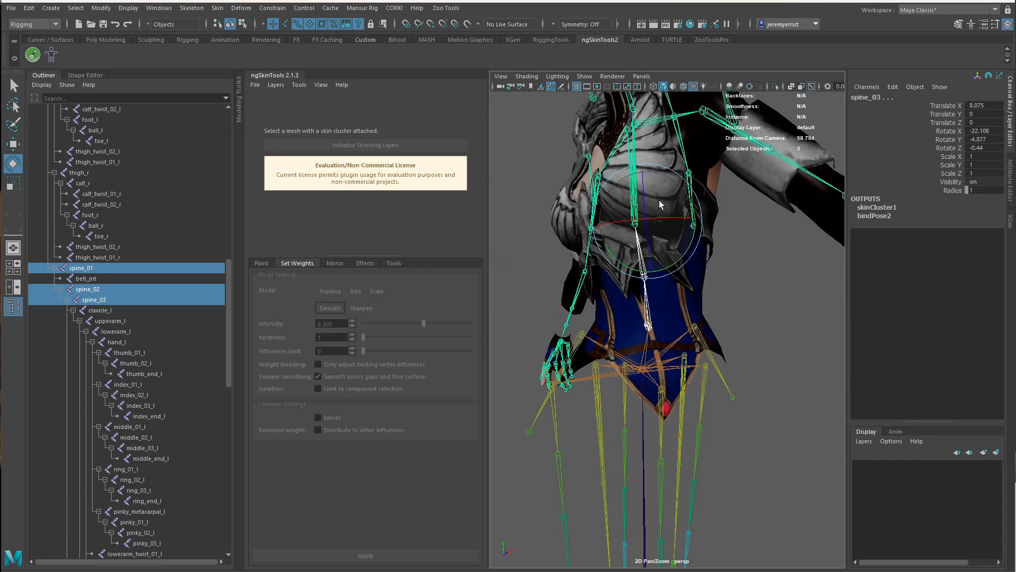
Start weight painting on the upper body mesh with spine_02 as the active influence.
{"action": "key", "text": "q"}
{"action": "left_click_drag", "start_coordinate": [615, 271], "coordinate": [673, 266], "text": "alt"}
{"action": "scroll", "coordinate": [669, 272], "scroll_direction": "up", "scroll_amount": 3}
{"action": "left_click", "coordinate": [647, 220]}
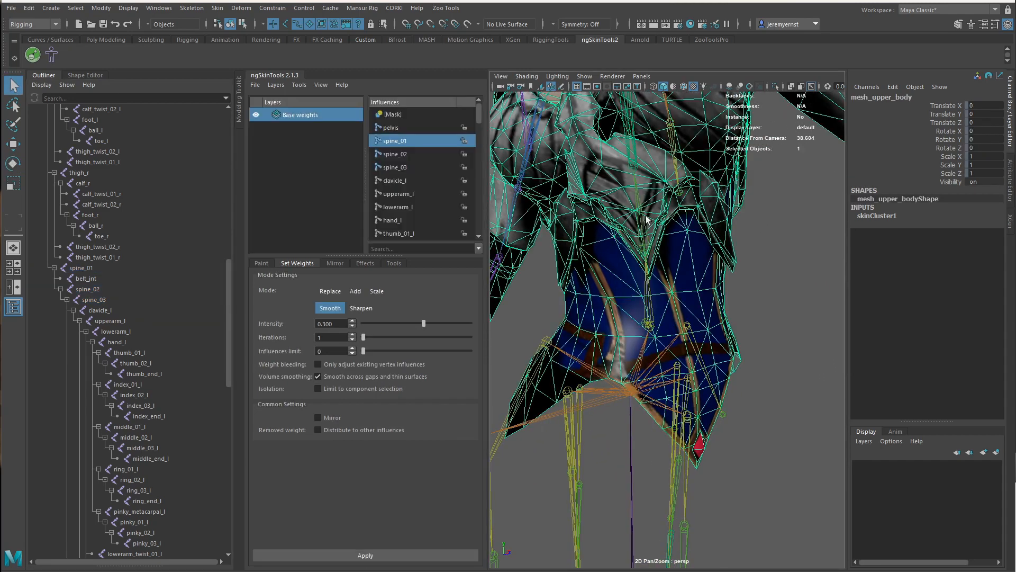
{"action": "left_click", "coordinate": [261, 263]}
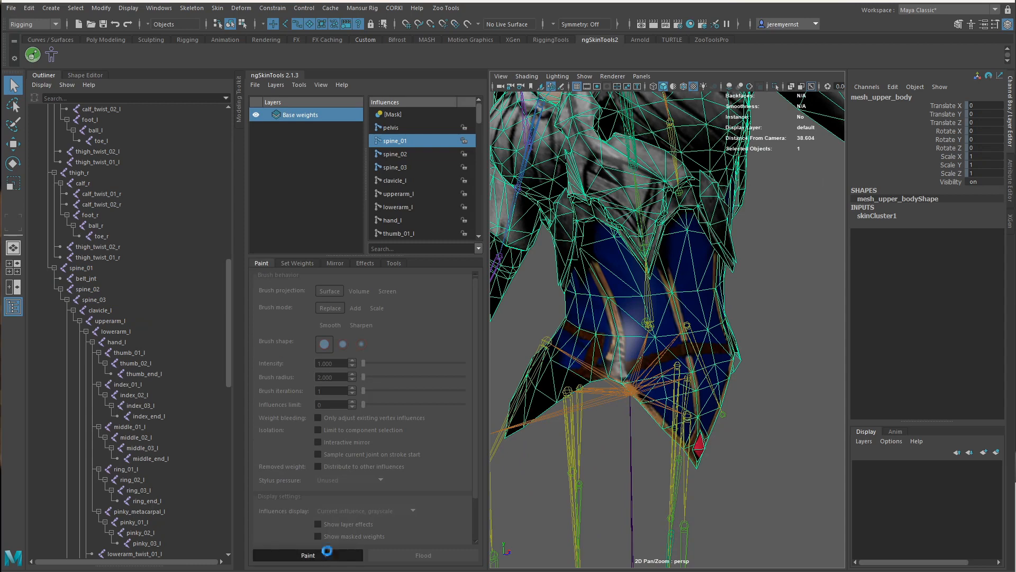
{"action": "left_click", "coordinate": [309, 555]}
{"action": "left_click", "coordinate": [400, 153]}
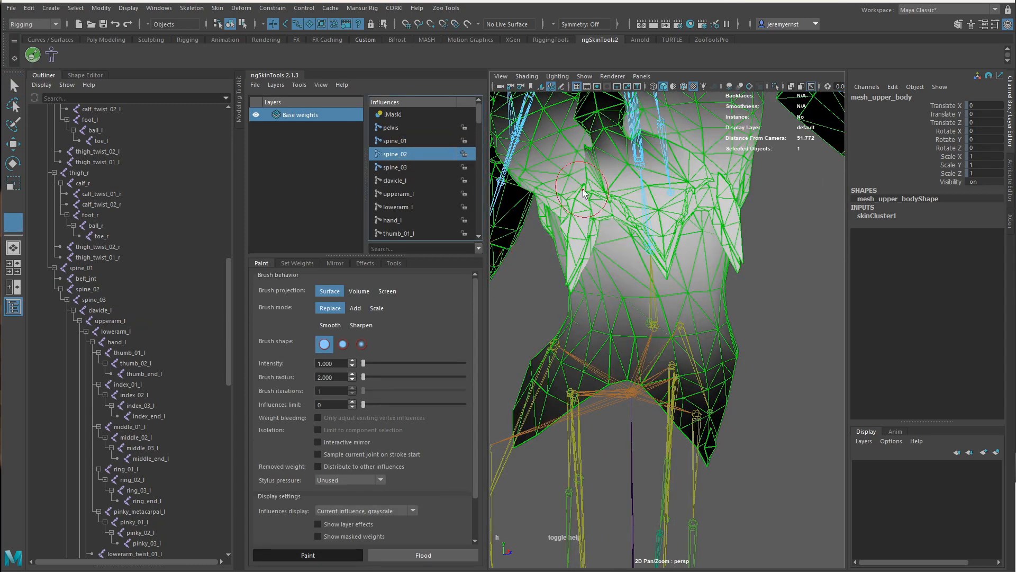
Enlarge the brush radius to 3.358 and smooth the spine_02 weights over the dark area at the centre of the lower chest armor.
{"action": "middle_click_drag", "start_coordinate": [582, 188], "coordinate": [594, 256], "text": "alt"}
{"action": "key", "text": "b"}
{"action": "left_click_drag", "start_coordinate": [631, 219], "coordinate": [643, 217]}
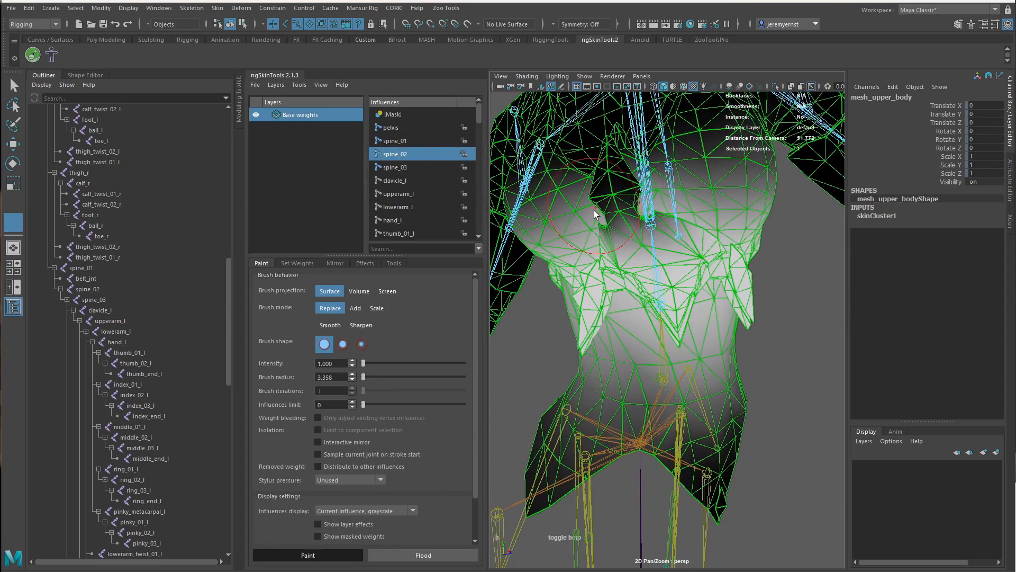
{"action": "middle_click_drag", "start_coordinate": [662, 235], "coordinate": [670, 249], "text": "alt"}
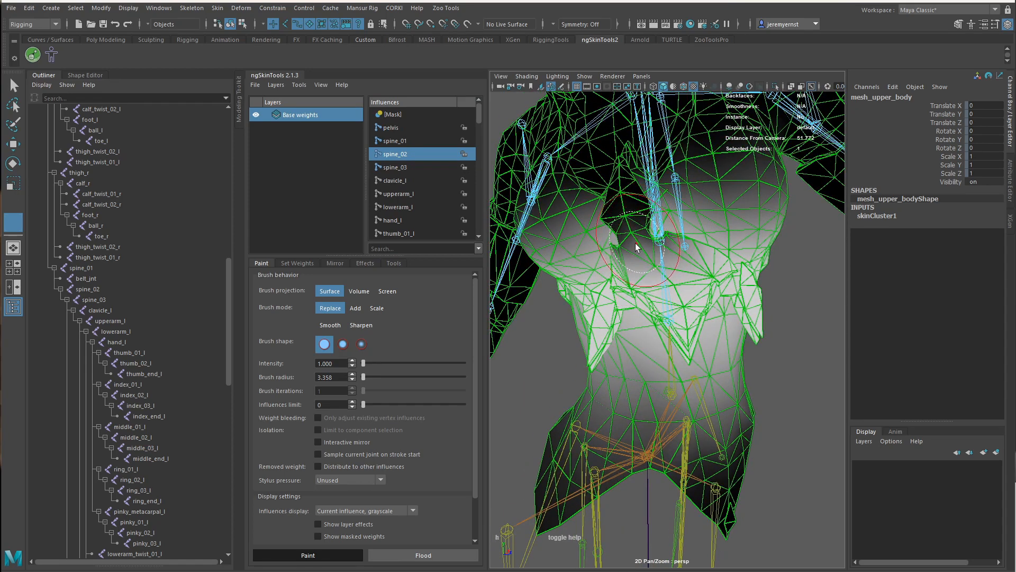
{"action": "mouse_move", "coordinate": [623, 236]}
{"action": "left_mouse_down", "text": "shift"}
{"action": "mouse_move", "coordinate": [658, 250]}
{"action": "mouse_move", "coordinate": [624, 209]}
{"action": "mouse_move", "coordinate": [614, 218]}
{"action": "mouse_move", "coordinate": [626, 201]}
{"action": "mouse_move", "coordinate": [649, 241]}
{"action": "mouse_move", "coordinate": [636, 216]}
{"action": "mouse_move", "coordinate": [644, 236]}
{"action": "mouse_move", "coordinate": [688, 254]}
{"action": "mouse_move", "coordinate": [657, 257]}
{"action": "left_mouse_up", "text": "shift"}
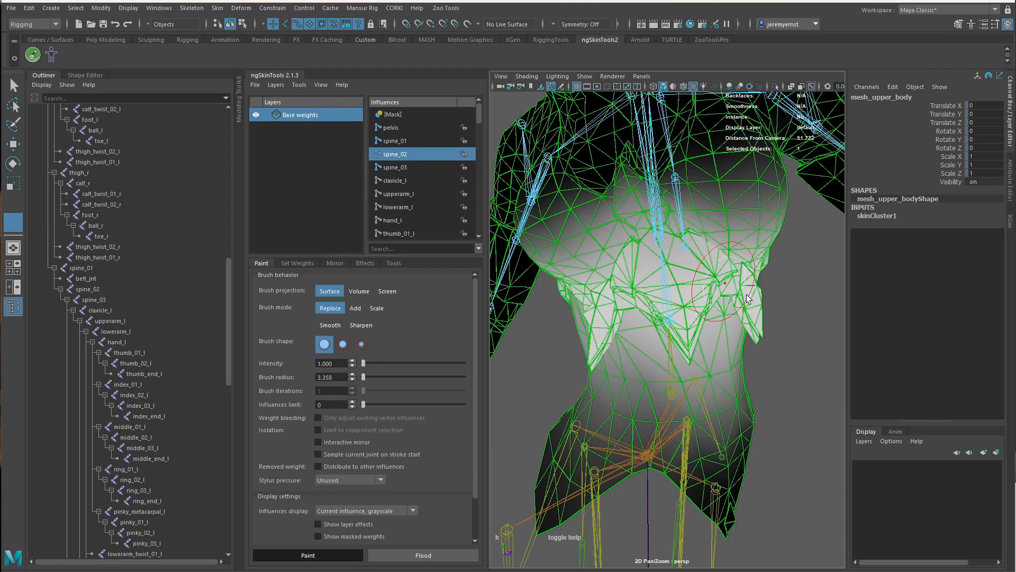
Try to paint spine_02 weight onto the small dark patch recessed under the chest armor.
{"action": "mouse_move", "coordinate": [720, 323]}
{"action": "left_mouse_down", "text": "alt"}
{"action": "mouse_move", "coordinate": [651, 327]}
{"action": "mouse_move", "coordinate": [657, 313]}
{"action": "mouse_move", "coordinate": [647, 309]}
{"action": "left_mouse_up", "text": "alt"}
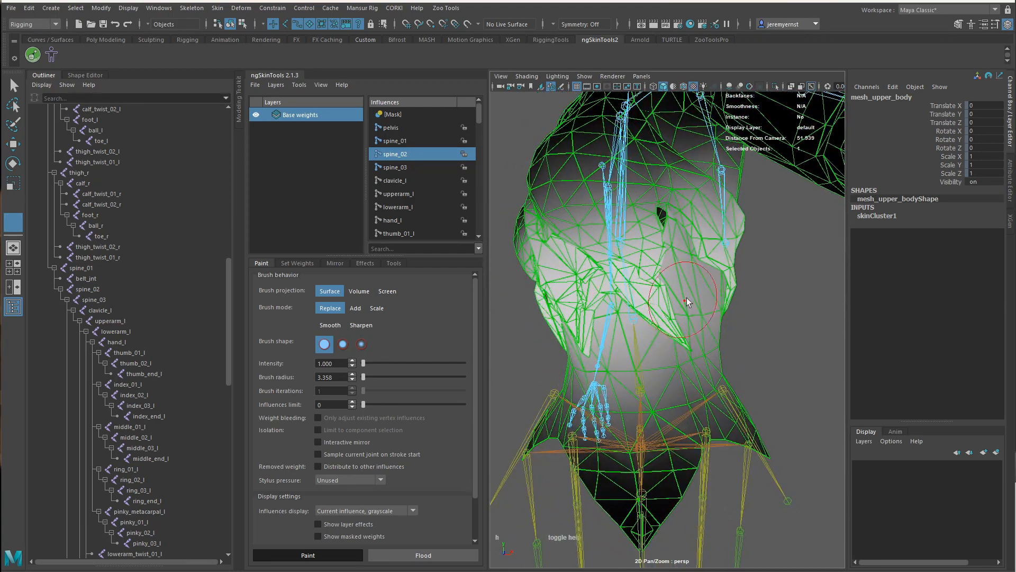
{"action": "right_click_drag", "start_coordinate": [647, 309], "coordinate": [687, 284], "text": "alt"}
{"action": "middle_click_drag", "start_coordinate": [687, 284], "coordinate": [697, 321], "text": "alt"}
{"action": "left_click_drag", "start_coordinate": [758, 279], "coordinate": [728, 254], "text": "alt"}
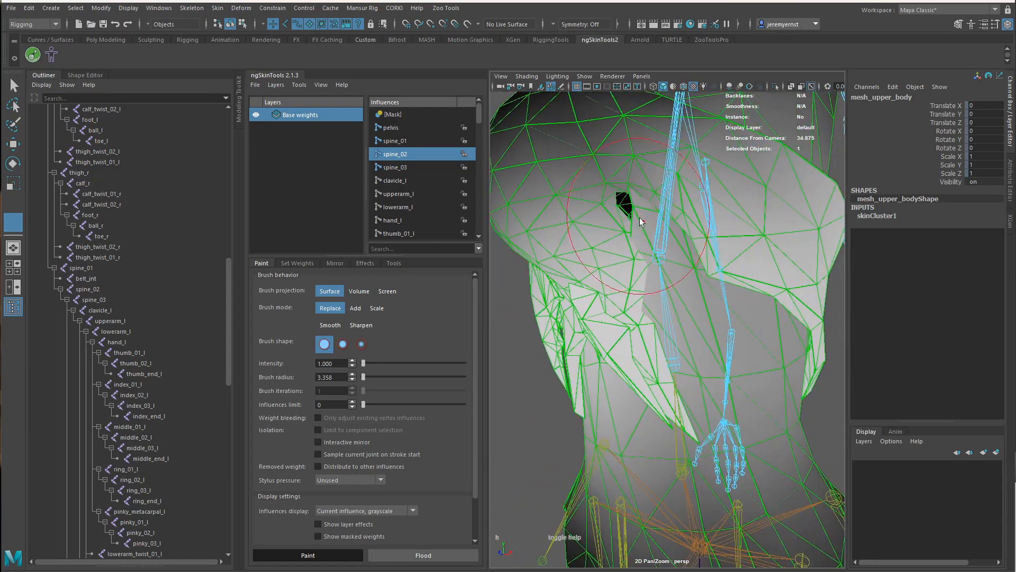
{"action": "mouse_move", "coordinate": [645, 254]}
{"action": "left_mouse_down", "text": "alt"}
{"action": "mouse_move", "coordinate": [699, 333]}
{"action": "mouse_move", "coordinate": [545, 322]}
{"action": "mouse_move", "coordinate": [614, 314]}
{"action": "mouse_move", "coordinate": [749, 330]}
{"action": "mouse_move", "coordinate": [721, 305]}
{"action": "mouse_move", "coordinate": [688, 296]}
{"action": "left_mouse_up", "text": "alt"}
{"action": "right_click_drag", "start_coordinate": [688, 296], "coordinate": [701, 269], "text": "alt"}
{"action": "mouse_move", "coordinate": [701, 269]}
{"action": "left_mouse_down", "text": "alt"}
{"action": "mouse_move", "coordinate": [646, 341]}
{"action": "mouse_move", "coordinate": [642, 331]}
{"action": "left_mouse_up", "text": "alt"}
{"action": "left_click_drag", "start_coordinate": [569, 270], "coordinate": [577, 271]}
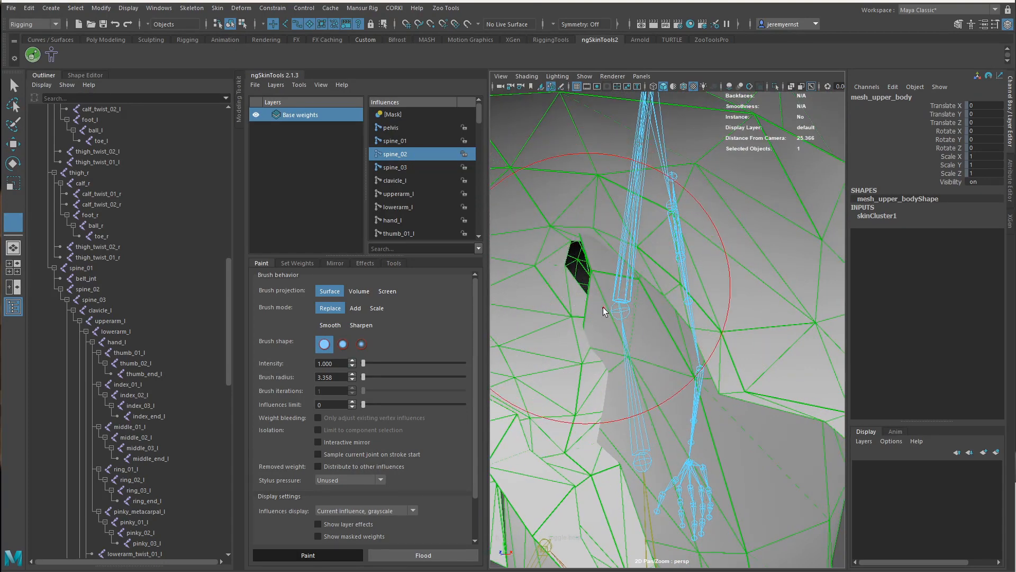
{"action": "mouse_move", "coordinate": [603, 306]}
{"action": "left_mouse_down", "text": "alt"}
{"action": "mouse_move", "coordinate": [668, 355]}
{"action": "mouse_move", "coordinate": [694, 403]}
{"action": "left_mouse_up", "text": "alt"}
Stop painting and examine the small recessed patch under the chest armor up close with the upper body mesh selected.
{"action": "key", "text": "q"}
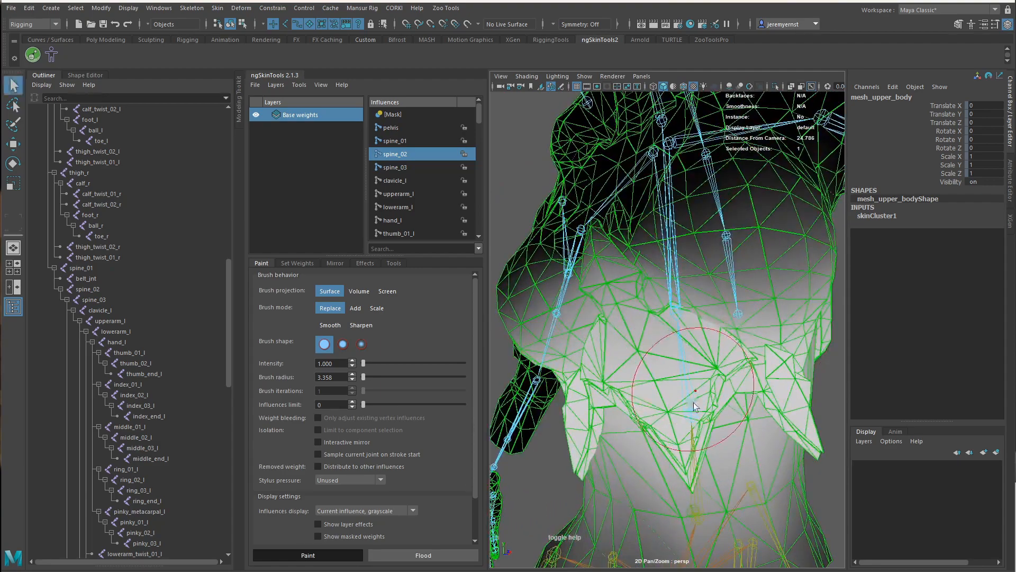
{"action": "left_click", "coordinate": [840, 367]}
{"action": "left_click_drag", "start_coordinate": [839, 367], "coordinate": [618, 301], "text": "alt"}
{"action": "left_click", "coordinate": [721, 361]}
{"action": "left_click", "coordinate": [802, 338]}
{"action": "left_click", "coordinate": [658, 308]}
{"action": "right_click_drag", "start_coordinate": [659, 308], "coordinate": [581, 285], "text": "alt"}
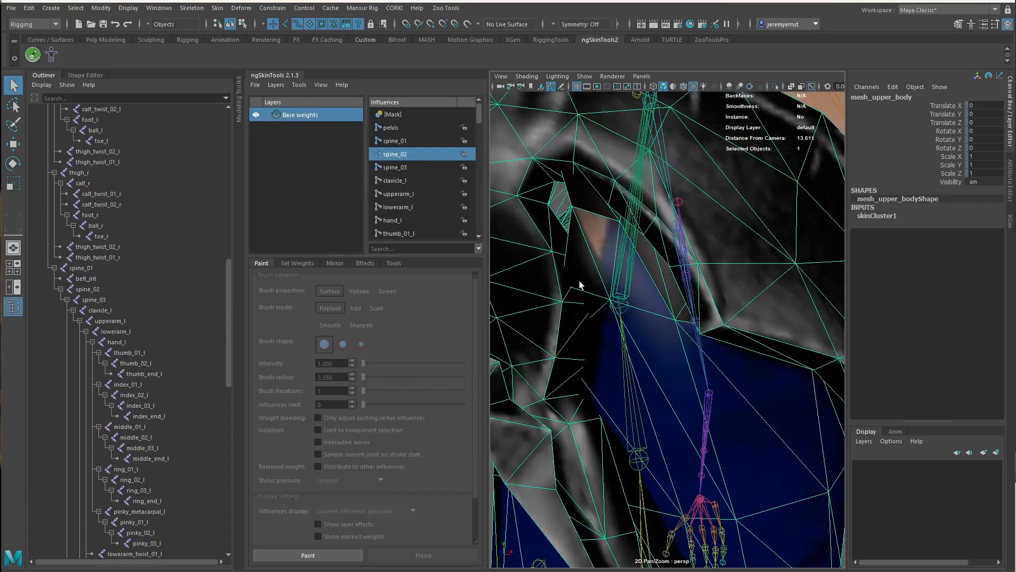
{"action": "left_click_drag", "start_coordinate": [580, 284], "coordinate": [593, 267], "text": "alt"}
Select vertices on the small recessed patch under the chest armor and unify their weights in single group mode.
{"action": "right_click_drag", "start_coordinate": [564, 228], "coordinate": [526, 221]}
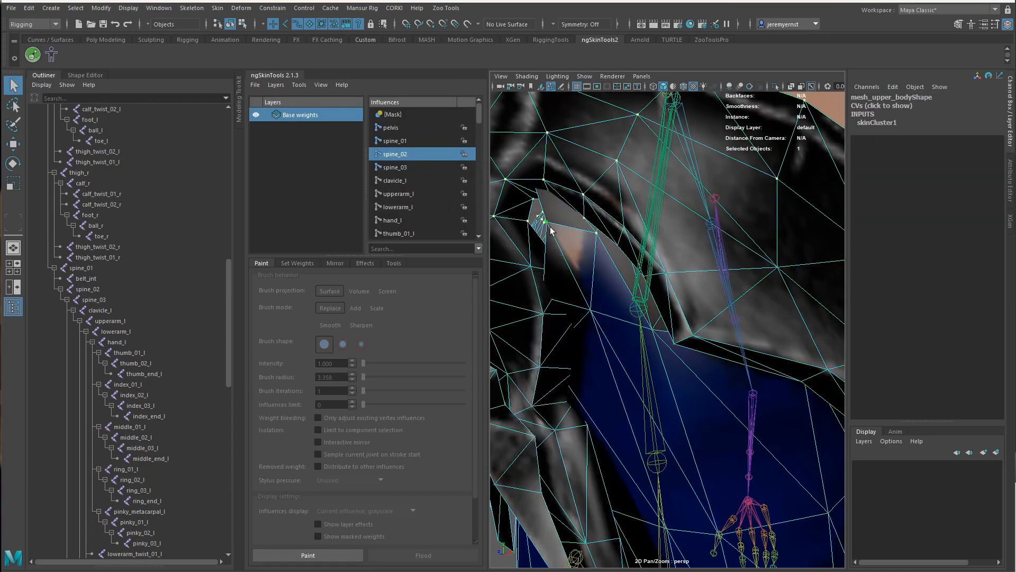
{"action": "left_click_drag", "start_coordinate": [535, 296], "coordinate": [540, 293], "text": "alt"}
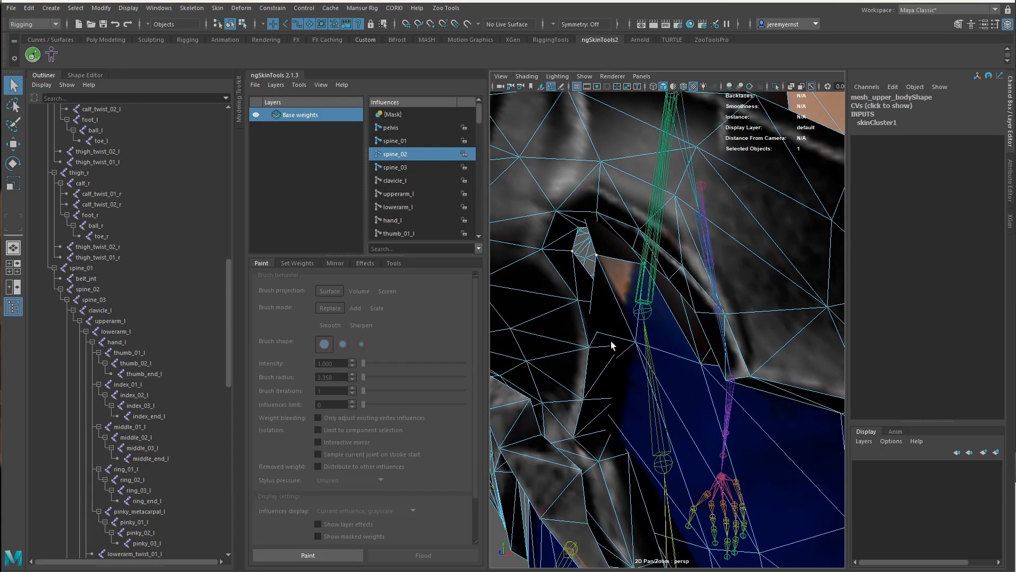
{"action": "left_click_drag", "start_coordinate": [612, 341], "coordinate": [591, 316], "text": "alt"}
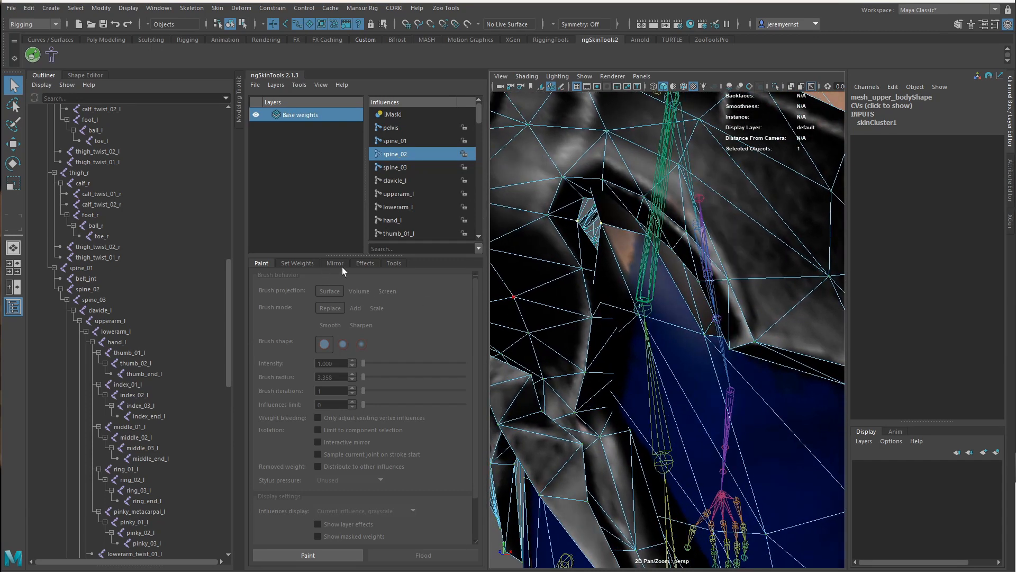
{"action": "left_click", "coordinate": [365, 263]}
{"action": "left_click", "coordinate": [391, 265]}
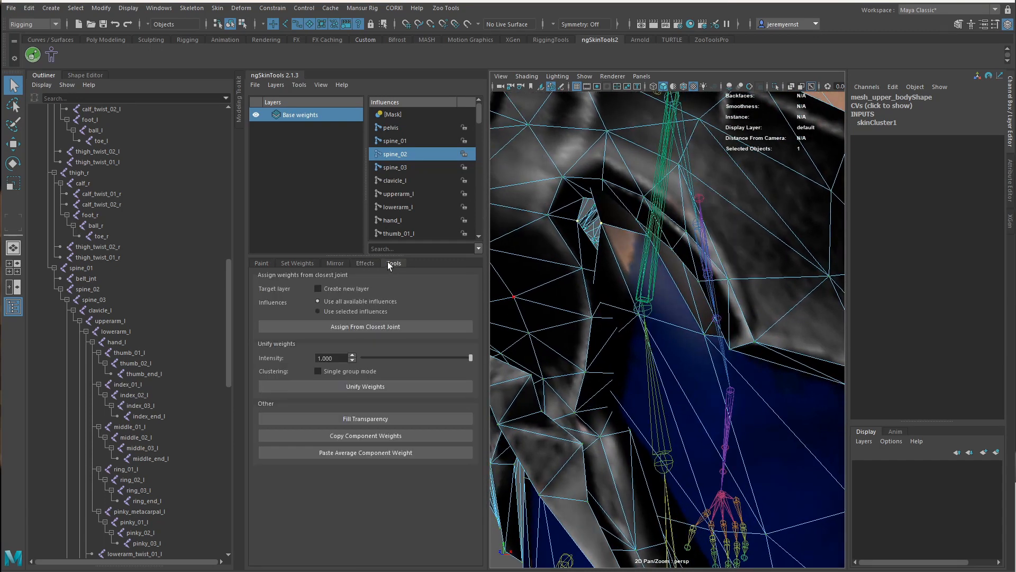
{"action": "left_click", "coordinate": [318, 371]}
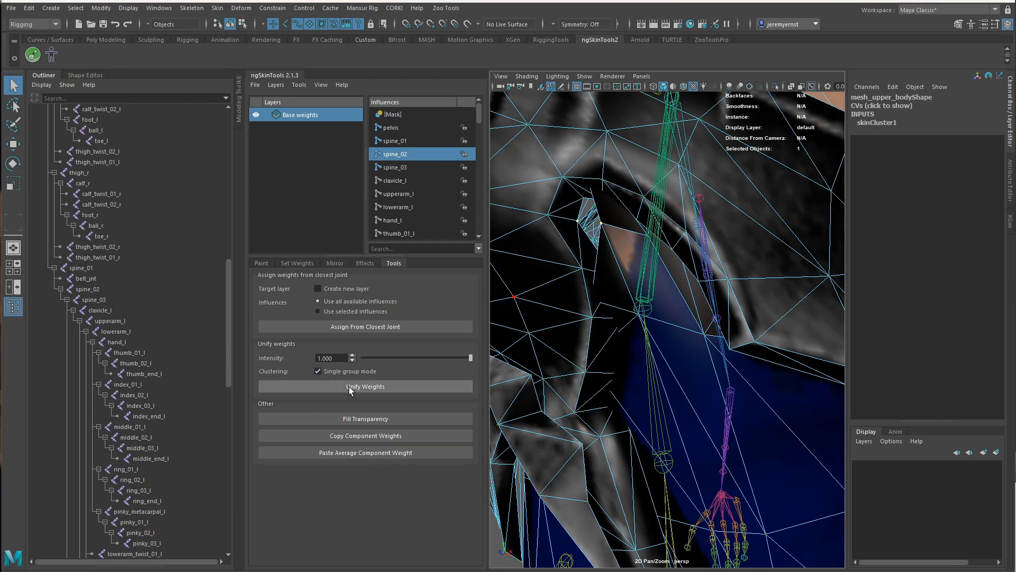
{"action": "left_click", "coordinate": [339, 386]}
Examine the recessed chest armor patch from near and far, in both wireframe and textured display.
{"action": "middle_click_drag", "start_coordinate": [703, 281], "coordinate": [677, 276], "text": "alt"}
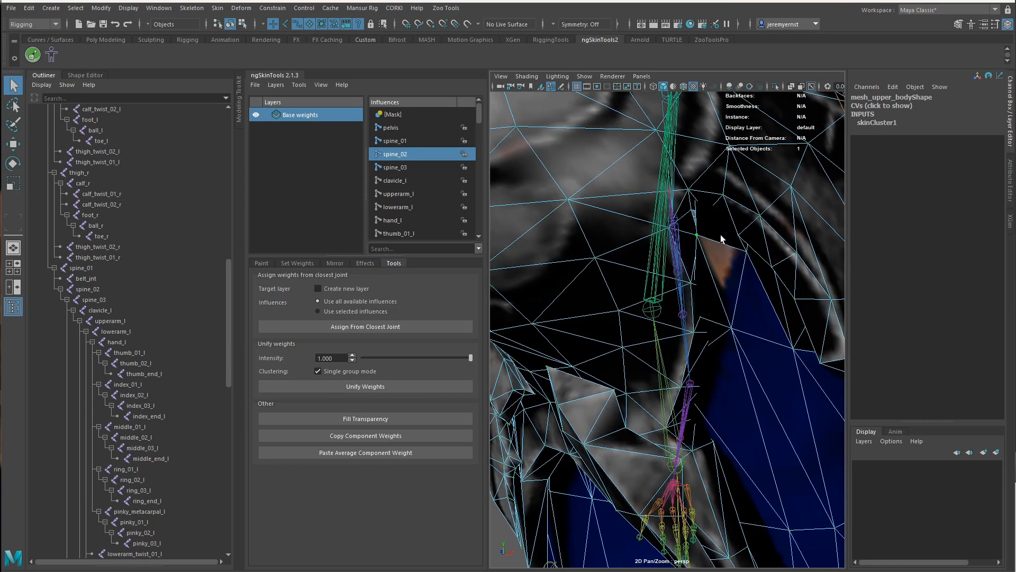
{"action": "scroll", "coordinate": [720, 239], "scroll_direction": "down", "scroll_amount": 5}
{"action": "scroll", "coordinate": [637, 349], "scroll_direction": "down", "scroll_amount": 3}
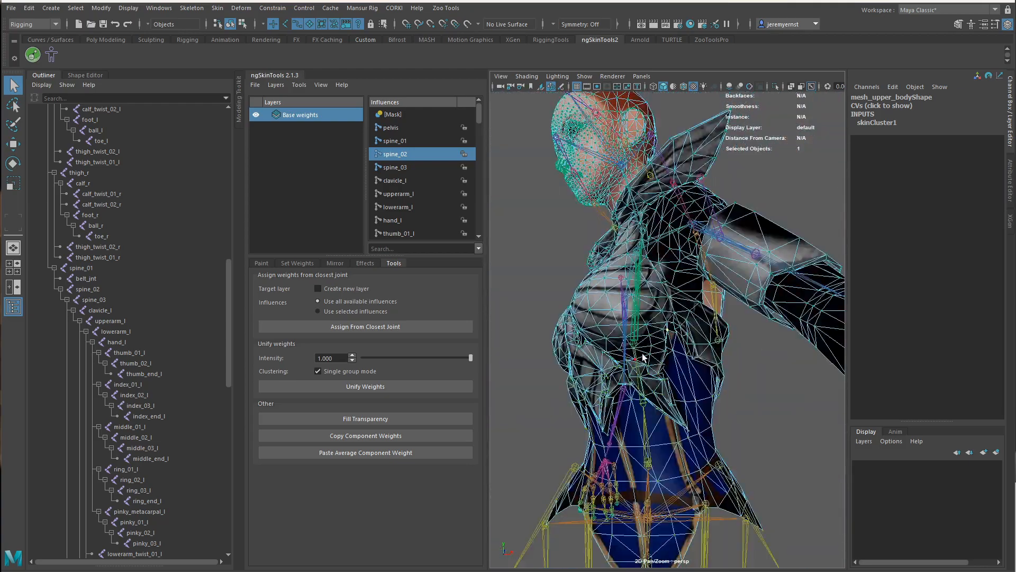
{"action": "scroll", "coordinate": [641, 358], "scroll_direction": "up", "scroll_amount": 10}
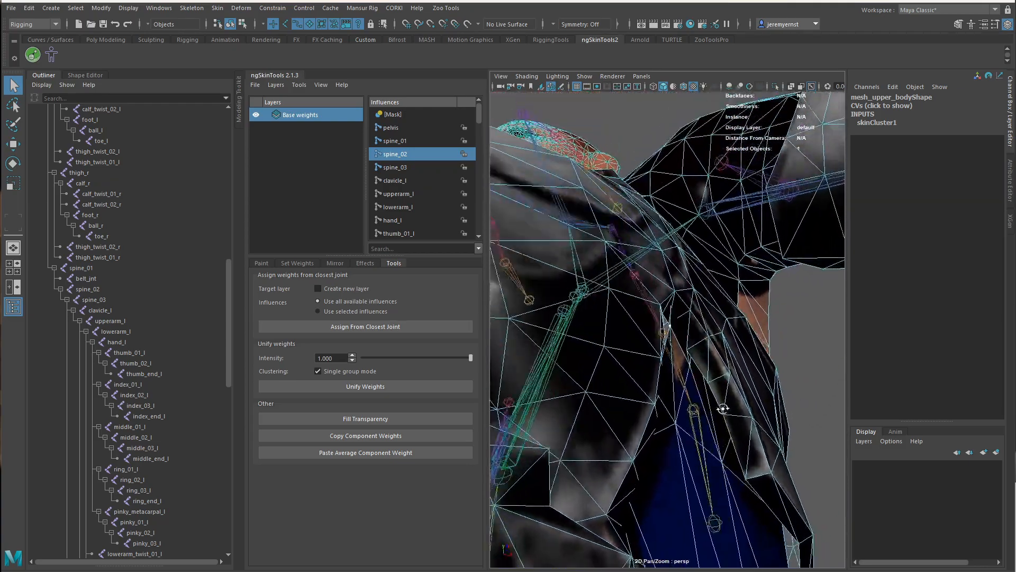
{"action": "scroll", "coordinate": [723, 408], "scroll_direction": "down", "scroll_amount": 6}
{"action": "key", "text": "4"}
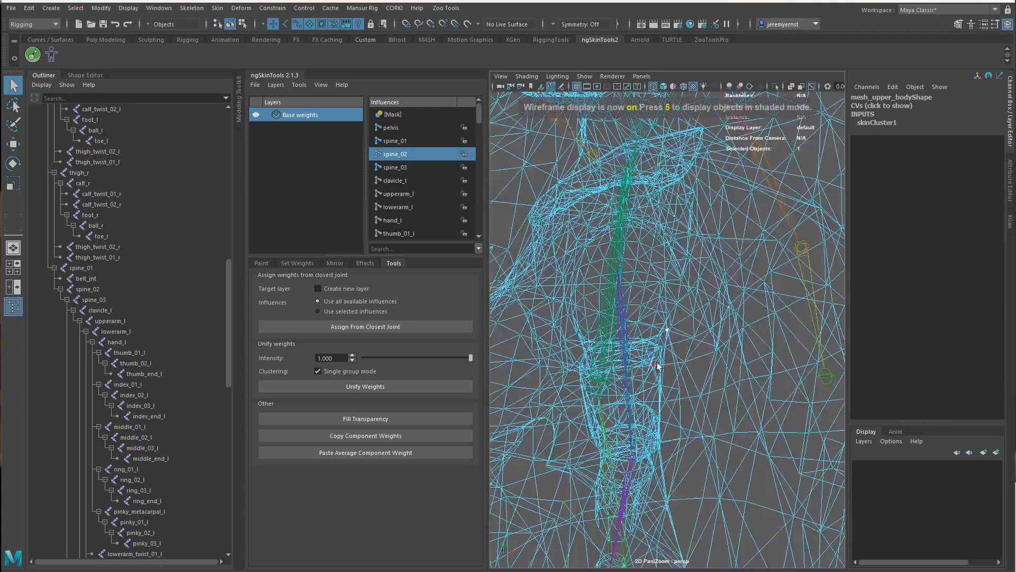
{"action": "mouse_move", "coordinate": [658, 365]}
{"action": "left_mouse_down", "text": "alt"}
{"action": "mouse_move", "coordinate": [776, 377]}
{"action": "mouse_move", "coordinate": [751, 379]}
{"action": "left_mouse_up", "text": "alt"}
{"action": "key", "text": "6"}
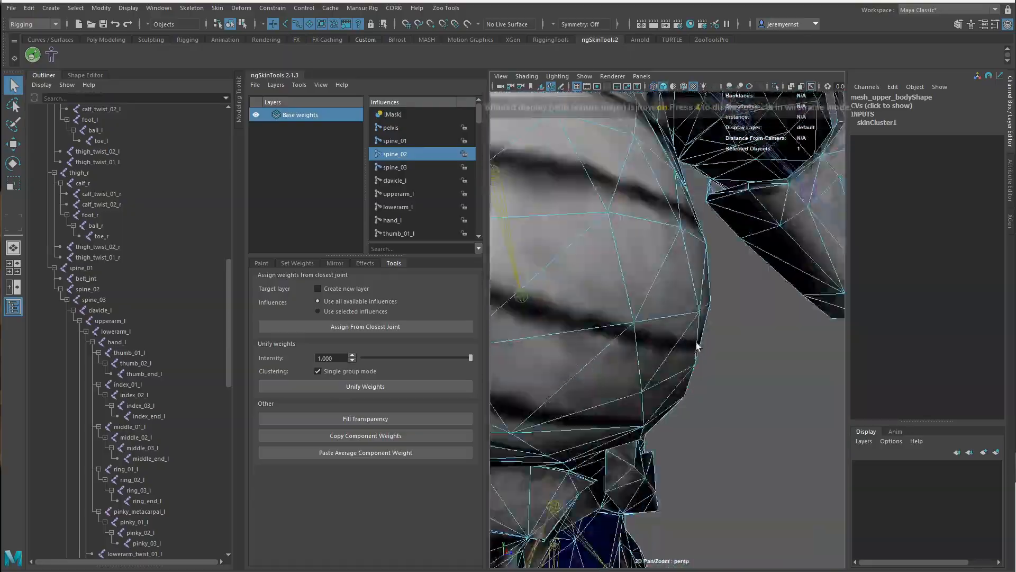
{"action": "left_click_drag", "start_coordinate": [696, 346], "coordinate": [513, 323], "text": "alt"}
Return to object selection, select the upper body mesh and restore the character to its bind pose.
{"action": "right_click_drag", "start_coordinate": [683, 349], "coordinate": [737, 336]}
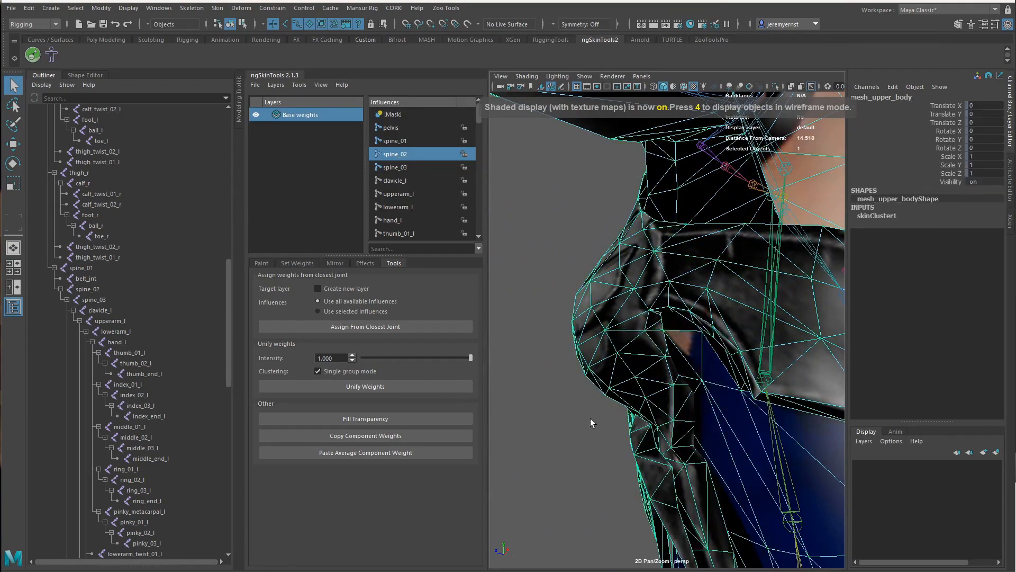
{"action": "left_click", "coordinate": [591, 422]}
{"action": "left_click_drag", "start_coordinate": [591, 422], "coordinate": [673, 329], "text": "alt"}
{"action": "left_click", "coordinate": [613, 354]}
{"action": "left_click", "coordinate": [52, 55]}
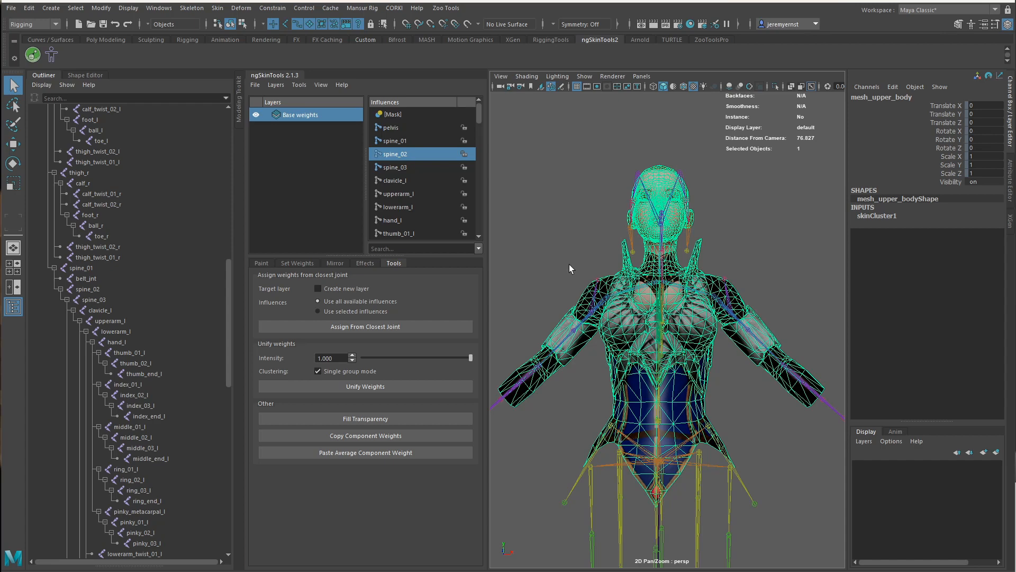
{"action": "left_click_drag", "start_coordinate": [715, 317], "coordinate": [619, 294], "text": "alt"}
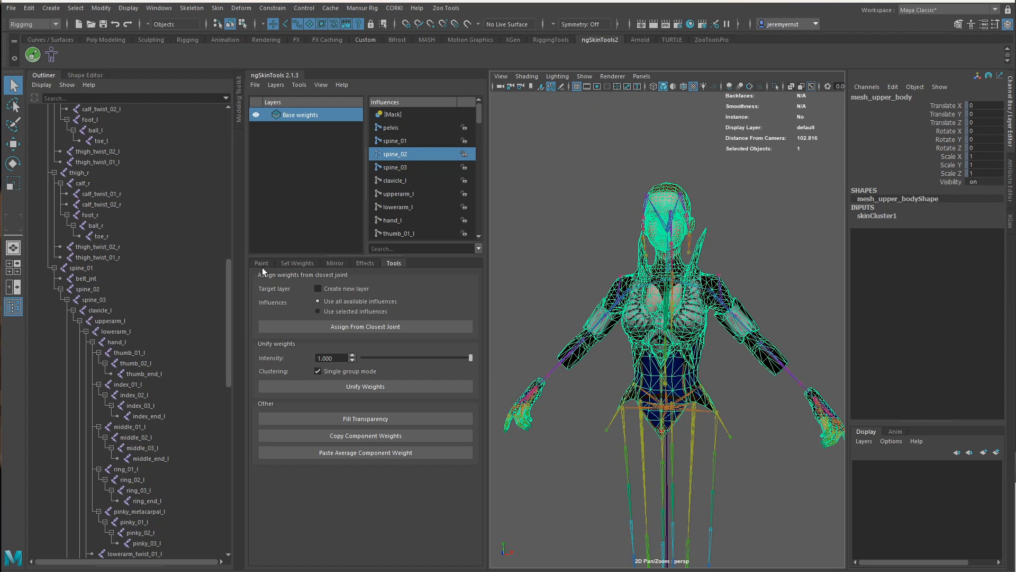
{"action": "right_click_drag", "start_coordinate": [695, 316], "coordinate": [744, 404], "text": "alt"}
{"action": "left_click_drag", "start_coordinate": [744, 403], "coordinate": [772, 412], "text": "alt"}
{"action": "right_click_drag", "start_coordinate": [773, 412], "coordinate": [690, 395], "text": "alt"}
{"action": "mouse_move", "coordinate": [689, 394]}
{"action": "left_mouse_down", "text": "alt"}
{"action": "mouse_move", "coordinate": [739, 388]}
{"action": "mouse_move", "coordinate": [676, 392]}
{"action": "left_mouse_up", "text": "alt"}
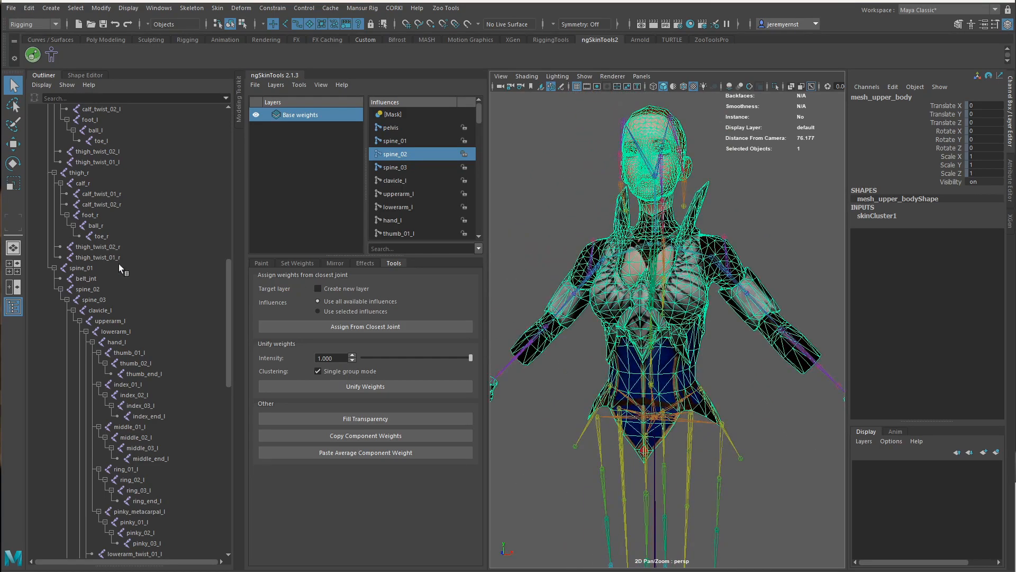
Bend the torso to each side by rotating spine_01 about 54 degrees in Y to check the waist, and undo both rotations.
{"action": "left_click", "coordinate": [94, 268]}
{"action": "key", "text": "e"}
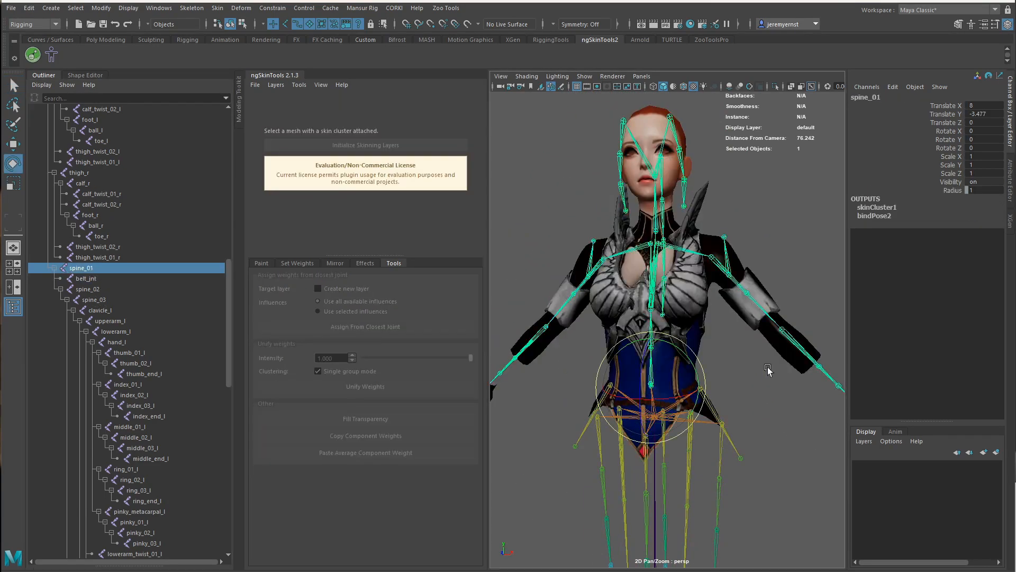
{"action": "left_click_drag", "start_coordinate": [689, 349], "coordinate": [702, 399]}
{"action": "right_click_drag", "start_coordinate": [702, 398], "coordinate": [711, 418], "text": "alt"}
{"action": "middle_click_drag", "start_coordinate": [712, 418], "coordinate": [697, 350], "text": "alt"}
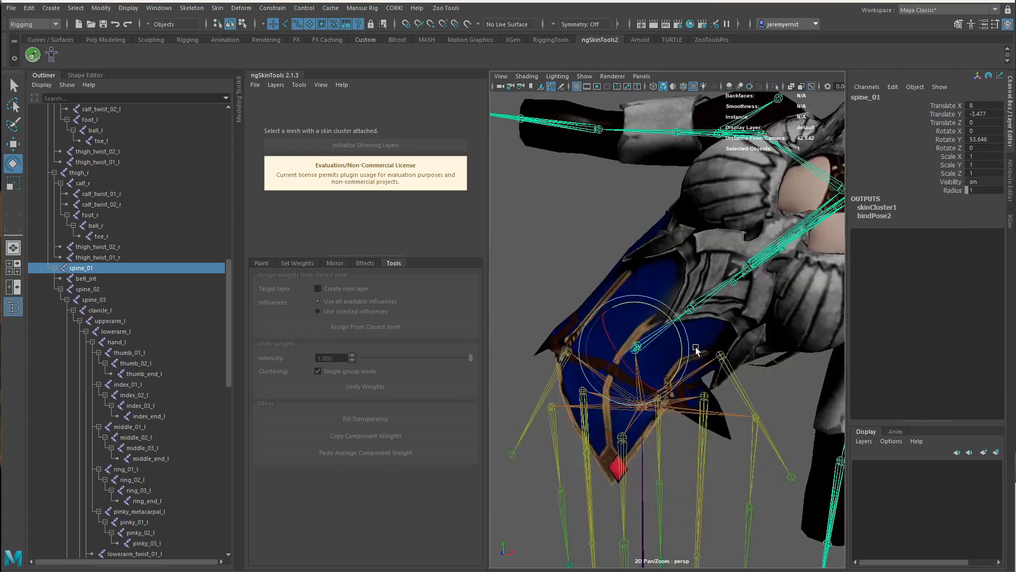
{"action": "left_click_drag", "start_coordinate": [697, 350], "coordinate": [637, 302], "text": "alt"}
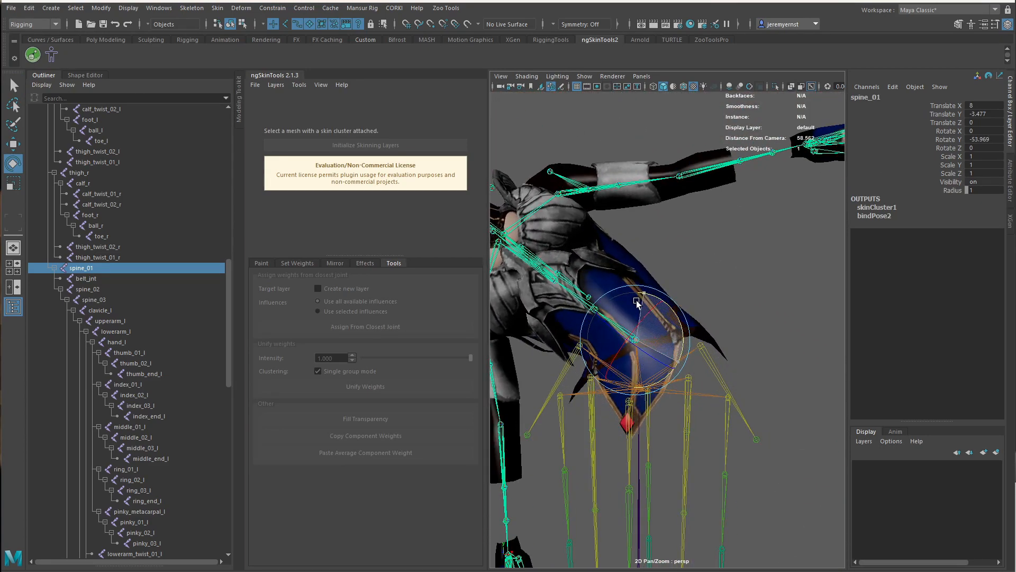
{"action": "key", "text": "ctrl+z"}
{"action": "key", "text": "ctrl+z"}
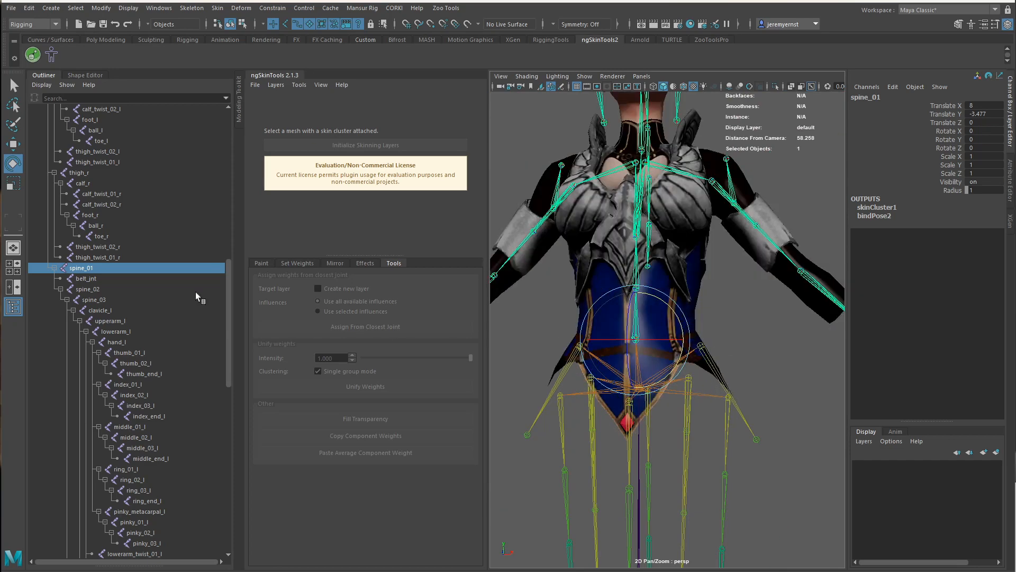
Show the mesh_lower_legs mesh and hide it again.
{"action": "scroll", "coordinate": [100, 319], "scroll_direction": "up", "scroll_amount": 10}
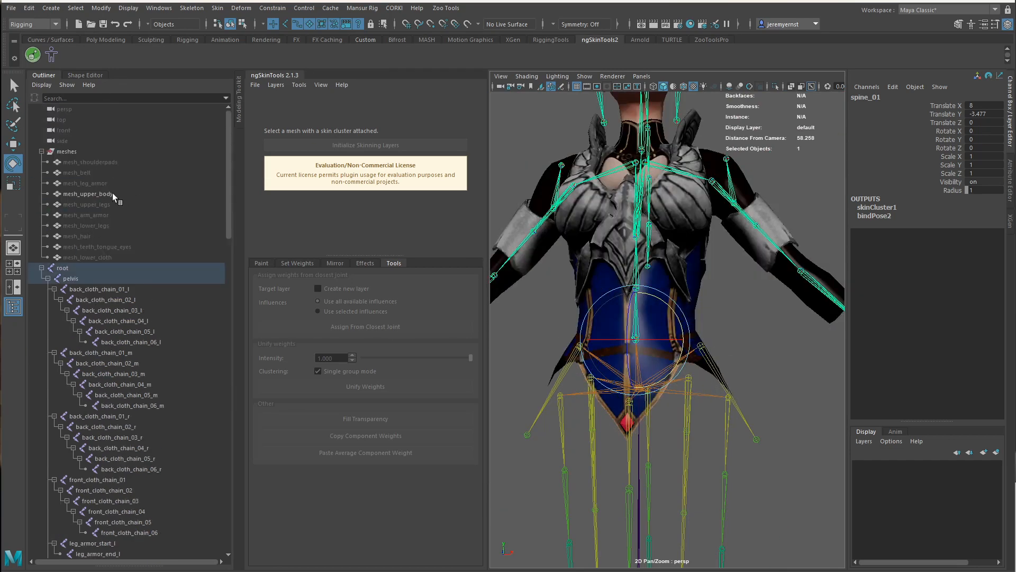
{"action": "left_click", "coordinate": [110, 225]}
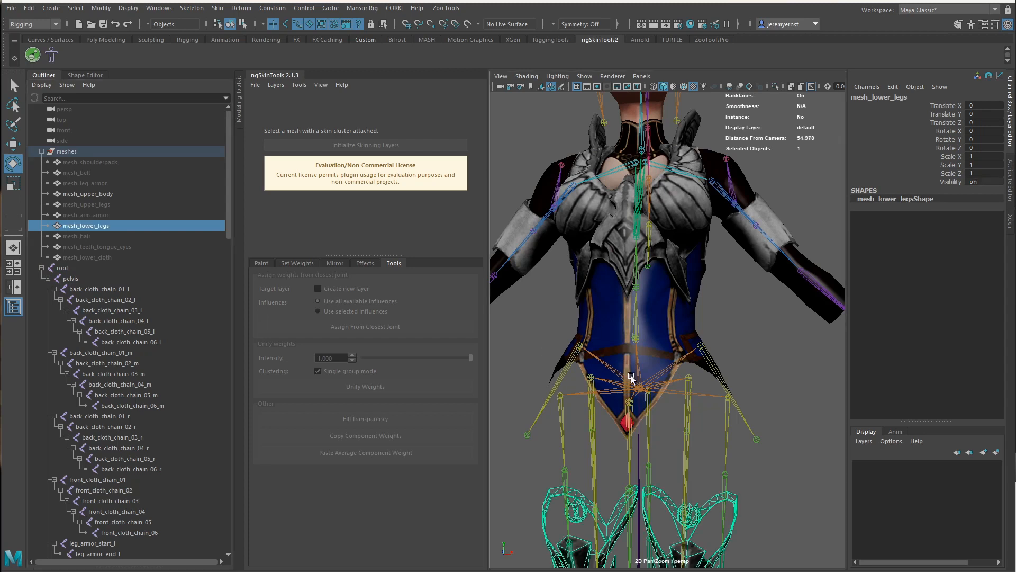
{"action": "key", "text": "ctrl+h"}
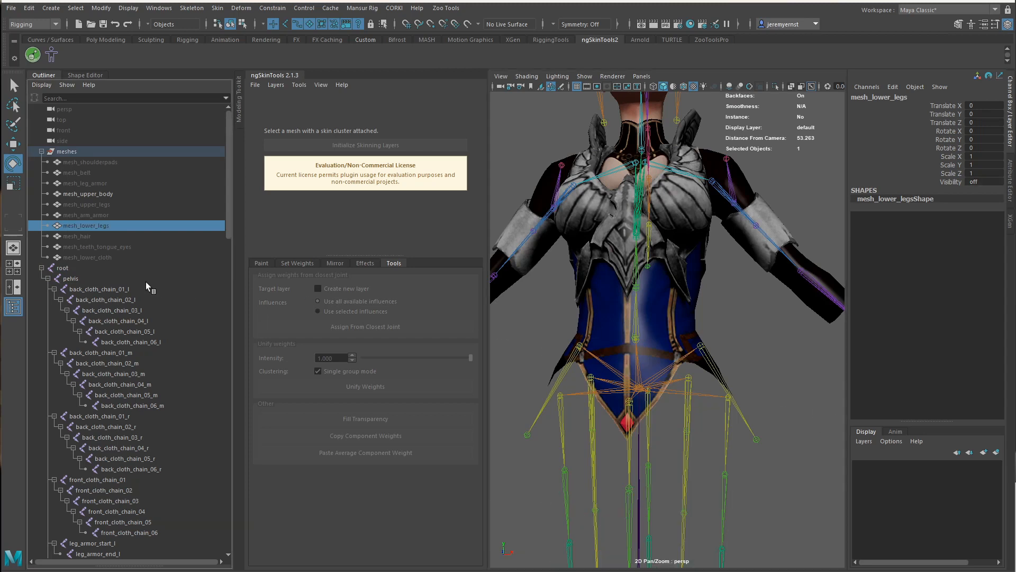
Show the mesh_upper_legs mesh and clear the selection.
{"action": "left_click", "coordinate": [110, 204]}
{"action": "key", "text": "shift+h"}
{"action": "left_click", "coordinate": [767, 352]}
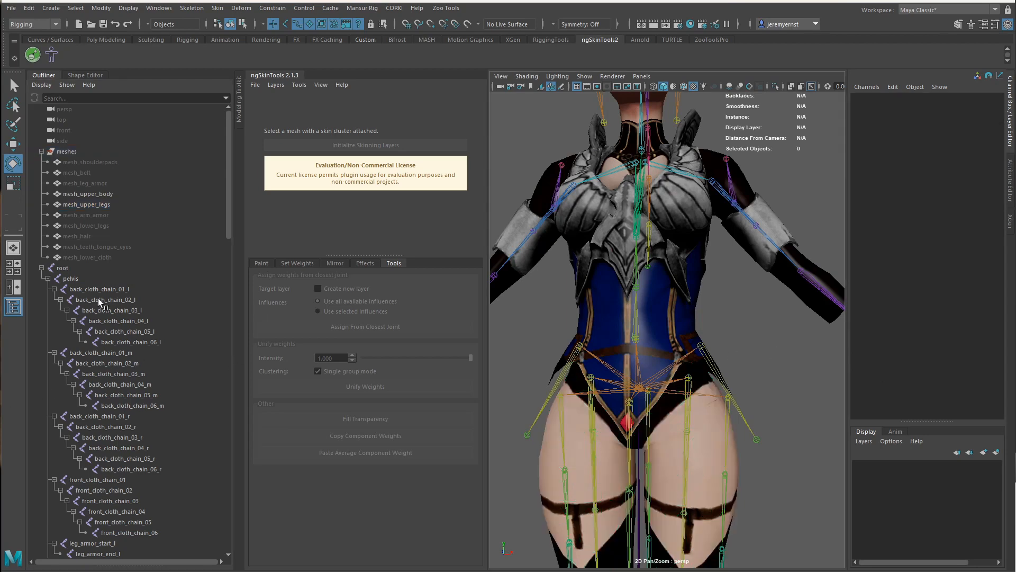
Bend the torso sideways over the left hip by rotating spine_01 about 44 degrees in Y.
{"action": "scroll", "coordinate": [90, 332], "scroll_direction": "down", "scroll_amount": 8}
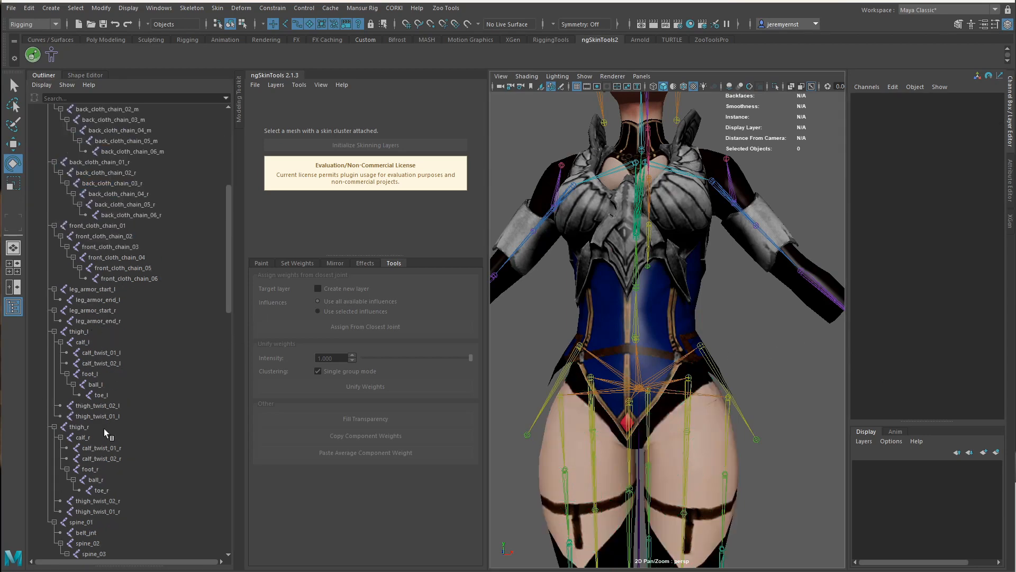
{"action": "left_click", "coordinate": [100, 523]}
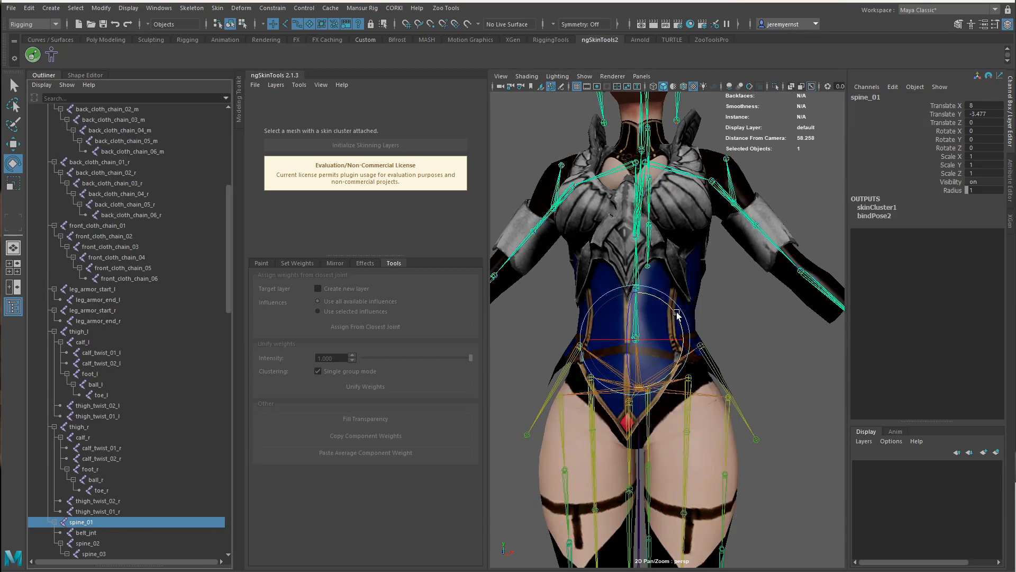
{"action": "left_click_drag", "start_coordinate": [677, 313], "coordinate": [735, 346]}
{"action": "scroll", "coordinate": [735, 380], "scroll_direction": "up", "scroll_amount": 3}
{"action": "left_click_drag", "start_coordinate": [638, 335], "coordinate": [671, 345]}
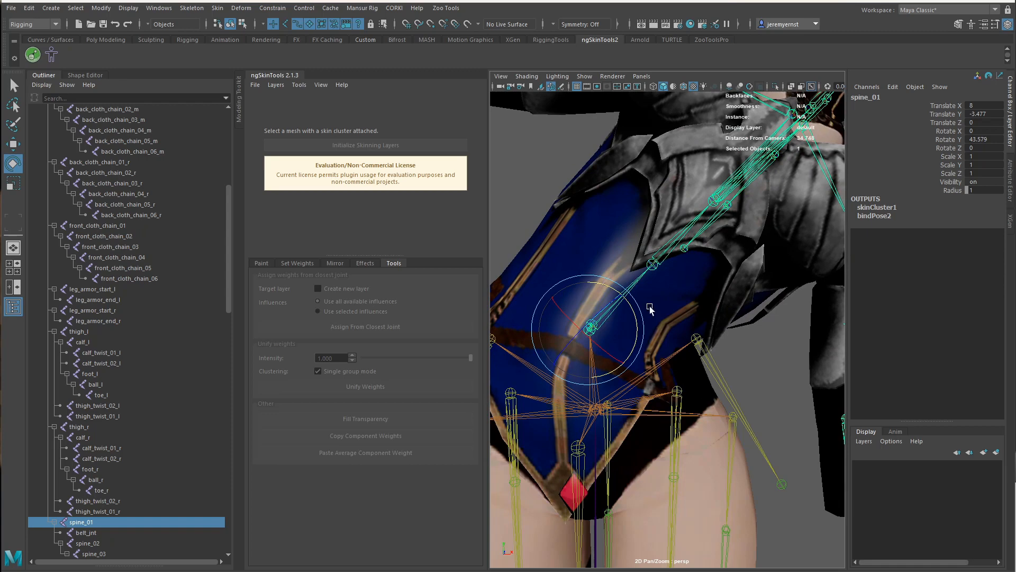
Select the upper body mesh and start painting its skin weights with pelvis as the active influence.
{"action": "left_click", "coordinate": [682, 324]}
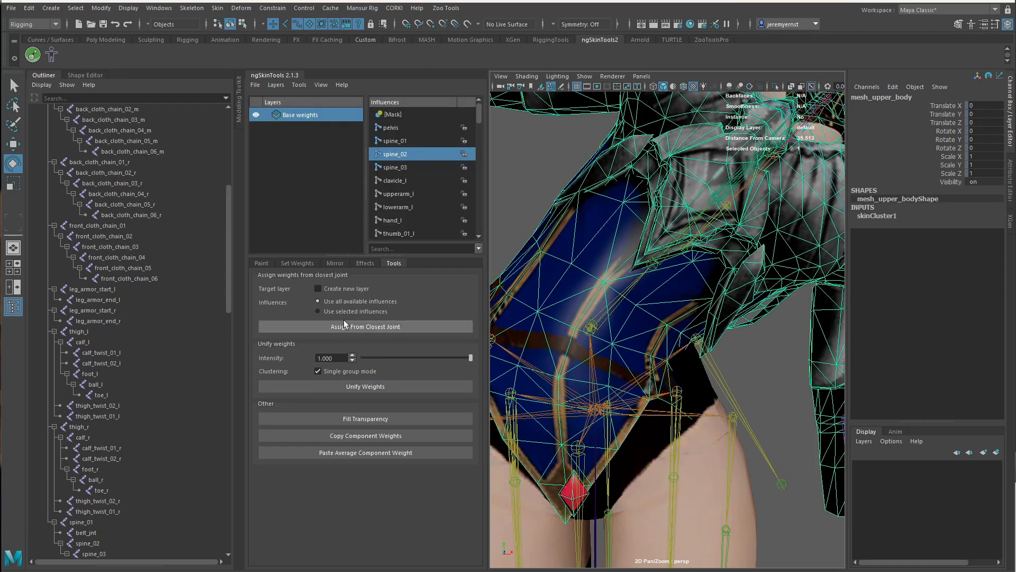
{"action": "left_click", "coordinate": [262, 263]}
{"action": "left_click", "coordinate": [318, 554]}
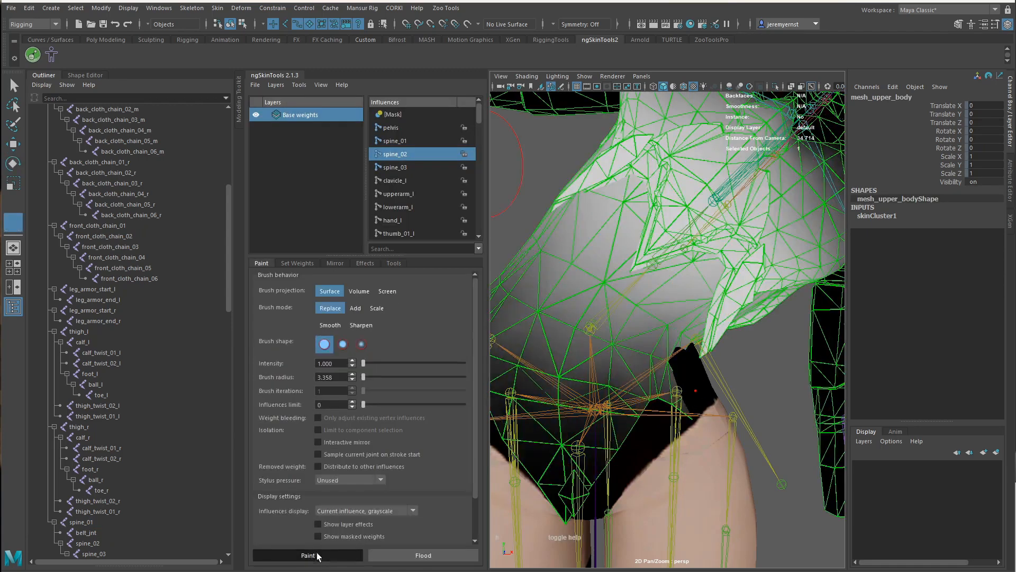
{"action": "left_click", "coordinate": [398, 129]}
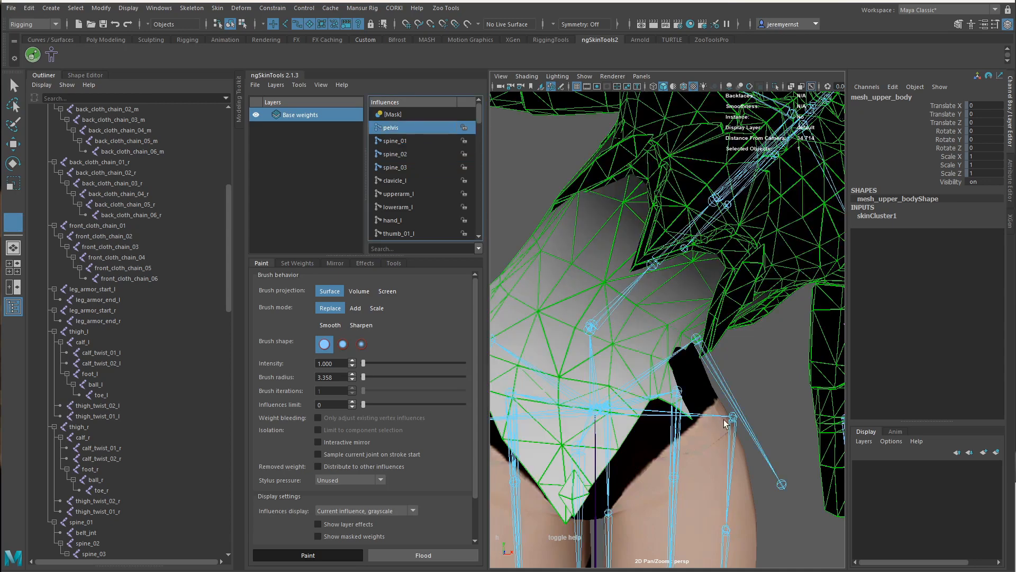
{"action": "mouse_move", "coordinate": [718, 425]}
{"action": "left_mouse_down", "text": "alt"}
{"action": "mouse_move", "coordinate": [703, 391]}
{"action": "mouse_move", "coordinate": [683, 380]}
{"action": "left_mouse_up", "text": "alt"}
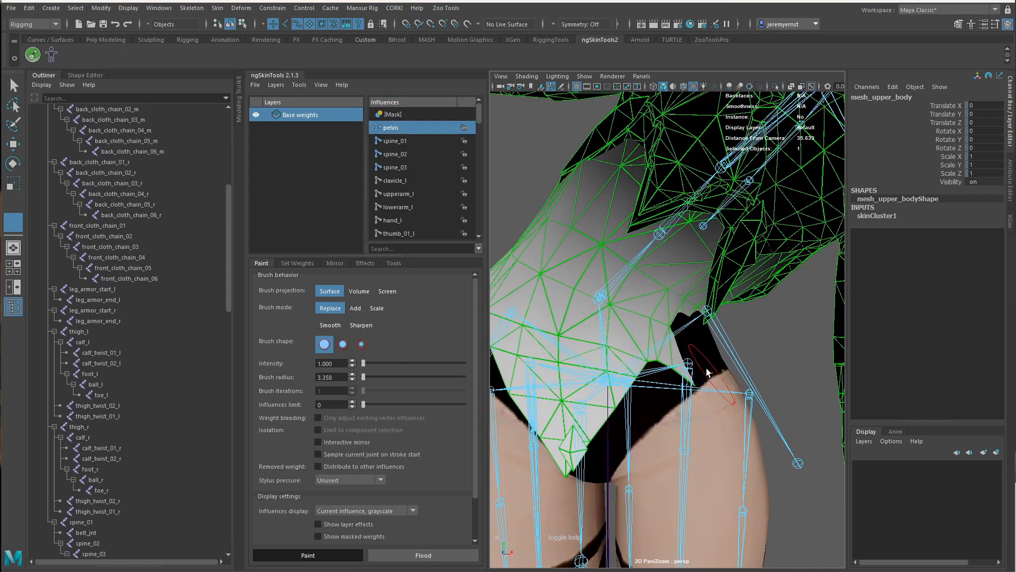
Set the weight brush to Add mode with an intensity of 0.05.
{"action": "left_click", "coordinate": [355, 311]}
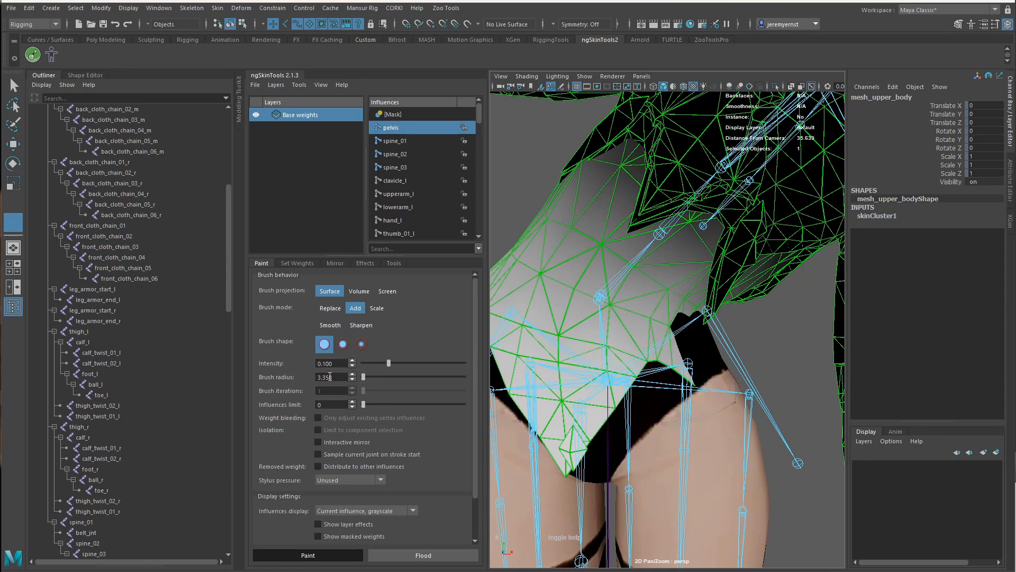
{"action": "mouse_move", "coordinate": [677, 386]}
{"action": "left_mouse_down", "text": "alt"}
{"action": "mouse_move", "coordinate": [701, 363]}
{"action": "mouse_move", "coordinate": [691, 363]}
{"action": "left_mouse_up", "text": "alt"}
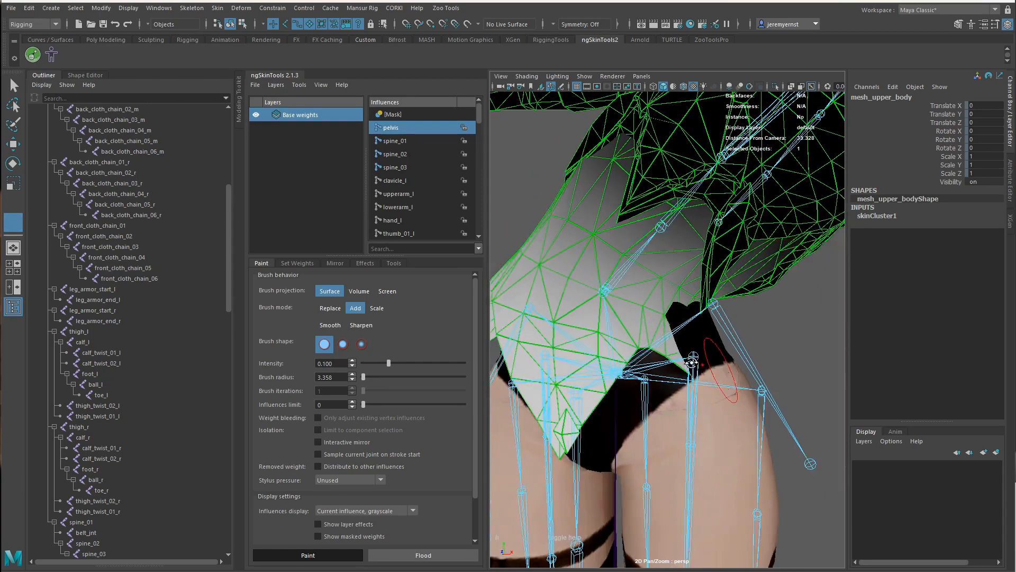
{"action": "double_click", "coordinate": [338, 367]}
{"action": "type", "text": "05"}
{"action": "key", "text": "Return"}
{"action": "middle_click_drag", "start_coordinate": [746, 377], "coordinate": [707, 363], "text": "alt"}
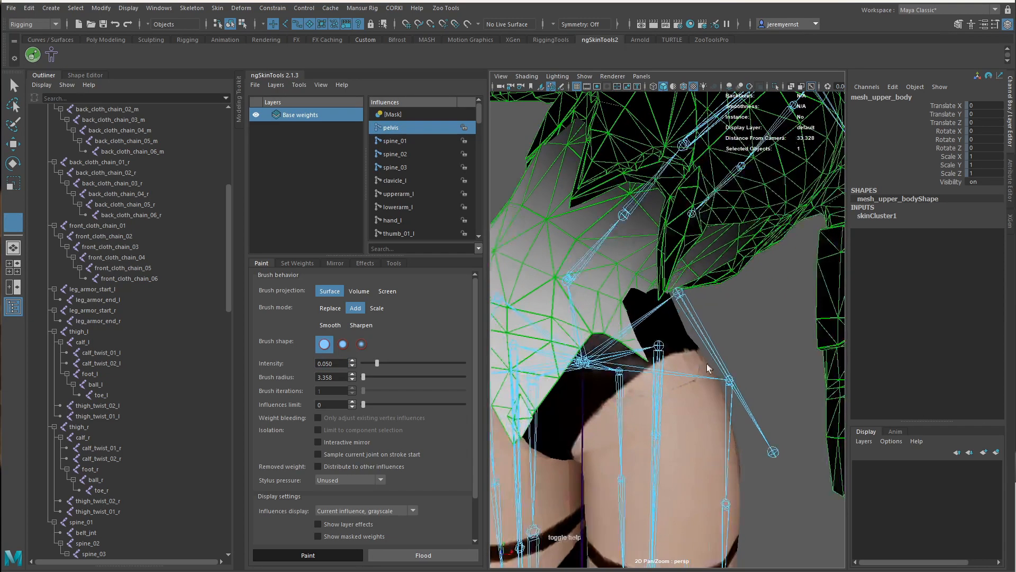
Switch to wireframe display, reduce the brush radius to about 1.3 and add pelvis weight around the bodysuit's pointed left hip corner.
{"action": "key", "text": "4"}
{"action": "mouse_move", "coordinate": [750, 384]}
{"action": "left_mouse_down", "text": "alt"}
{"action": "mouse_move", "coordinate": [688, 370]}
{"action": "mouse_move", "coordinate": [733, 363]}
{"action": "left_mouse_up", "text": "alt"}
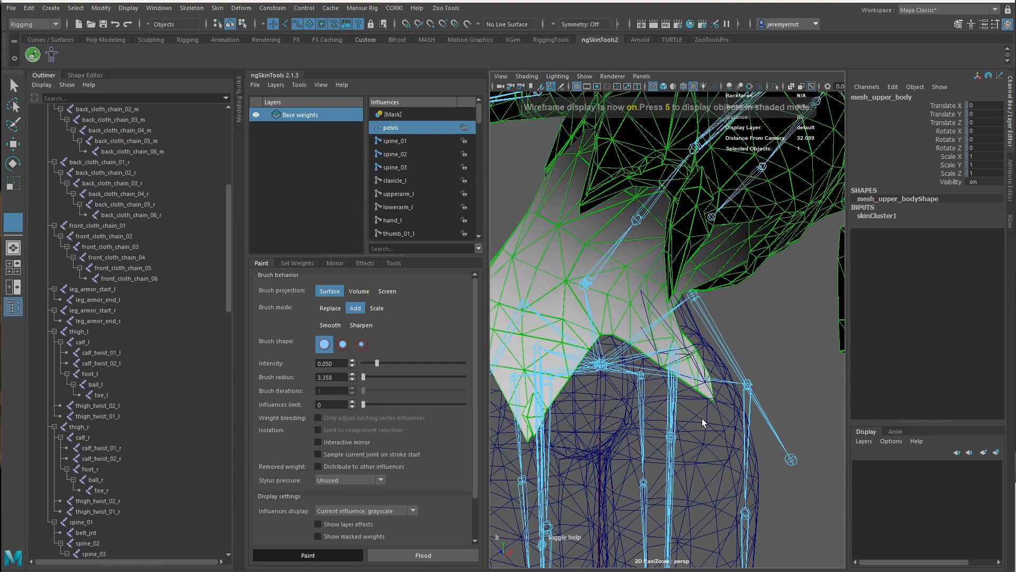
{"action": "scroll", "coordinate": [692, 421], "scroll_direction": "down", "scroll_amount": 3}
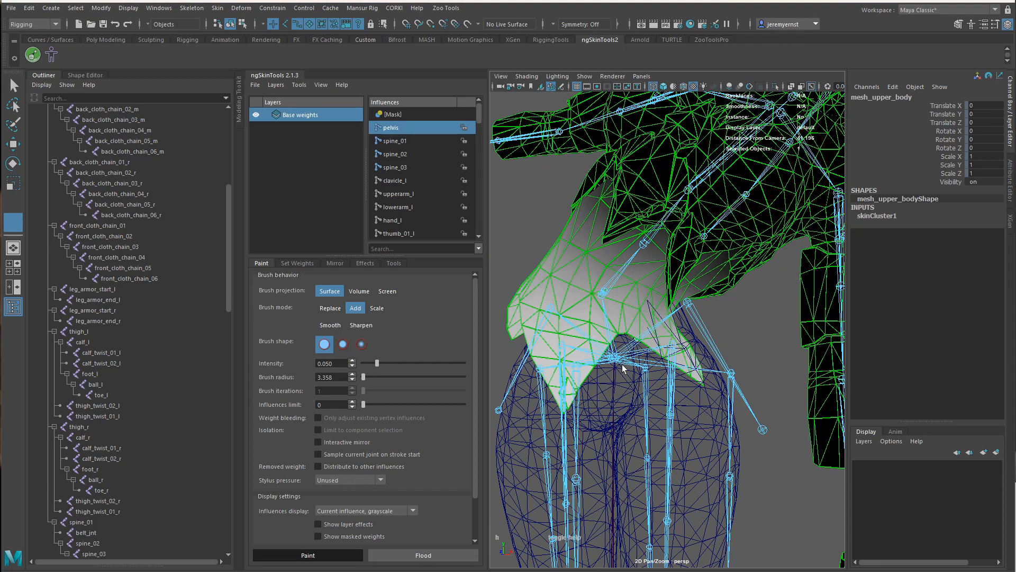
{"action": "scroll", "coordinate": [722, 436], "scroll_direction": "up", "scroll_amount": 6}
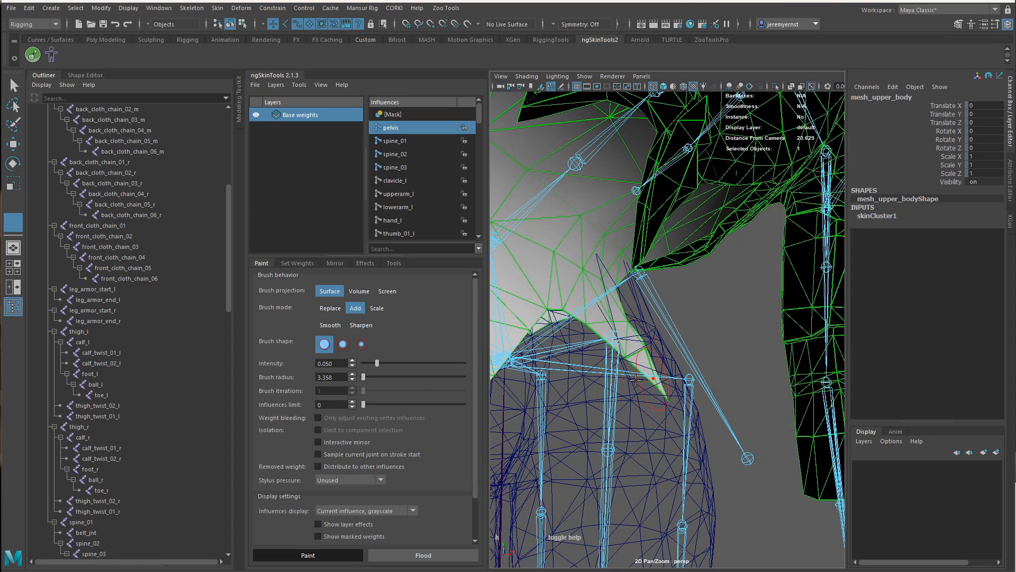
{"action": "scroll", "coordinate": [653, 414], "scroll_direction": "down", "scroll_amount": 4}
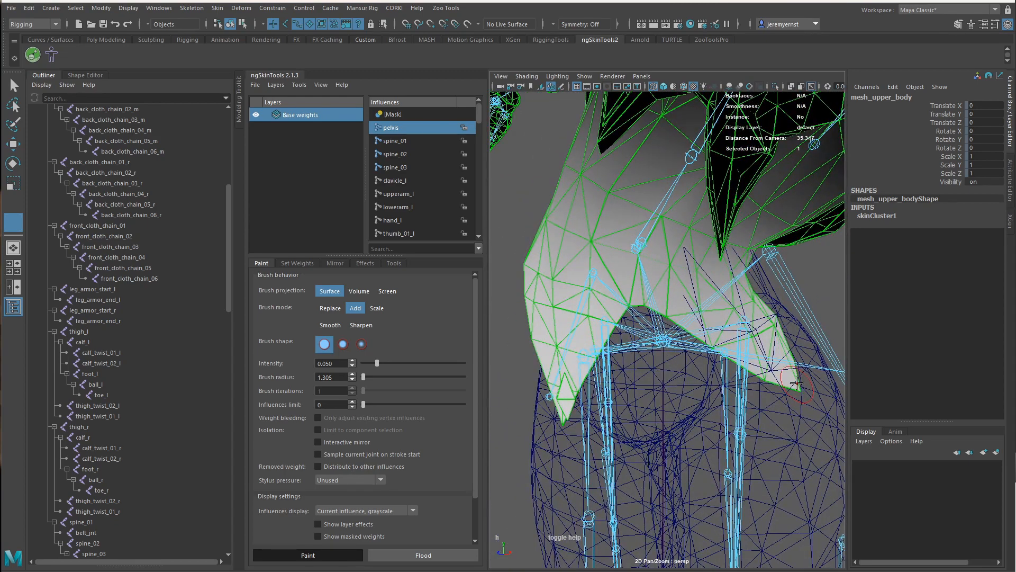
{"action": "scroll", "coordinate": [778, 402], "scroll_direction": "up", "scroll_amount": 4}
{"action": "scroll", "coordinate": [746, 422], "scroll_direction": "up", "scroll_amount": 2}
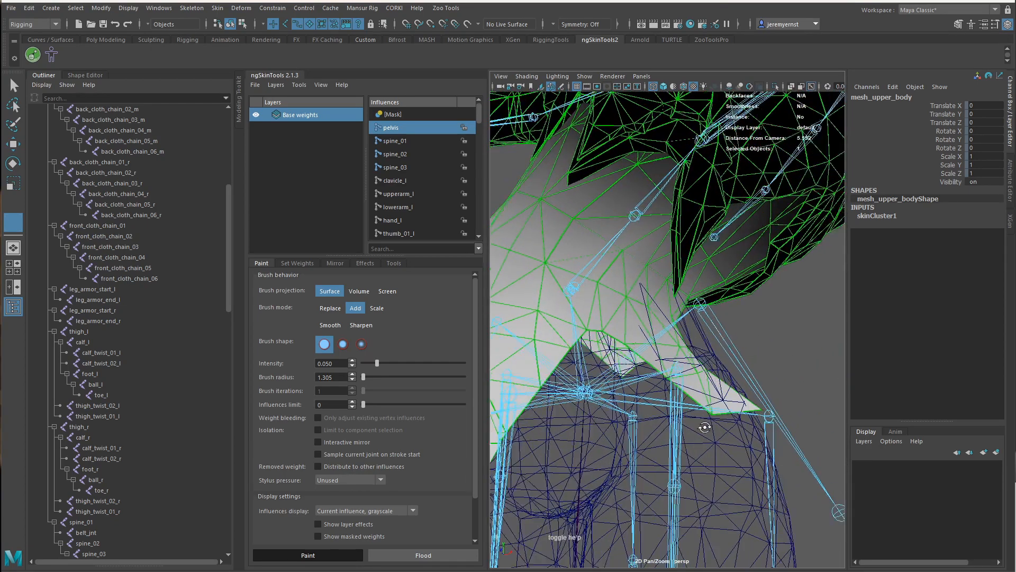
Add more pelvis weight around the left hip from the back and side, using the 1.305 brush radius.
{"action": "mouse_move", "coordinate": [723, 401]}
{"action": "left_mouse_down", "text": "alt"}
{"action": "mouse_move", "coordinate": [723, 416]}
{"action": "mouse_move", "coordinate": [568, 415]}
{"action": "mouse_move", "coordinate": [736, 381]}
{"action": "mouse_move", "coordinate": [693, 365]}
{"action": "mouse_move", "coordinate": [635, 388]}
{"action": "mouse_move", "coordinate": [673, 379]}
{"action": "mouse_move", "coordinate": [668, 365]}
{"action": "left_mouse_up", "text": "alt"}
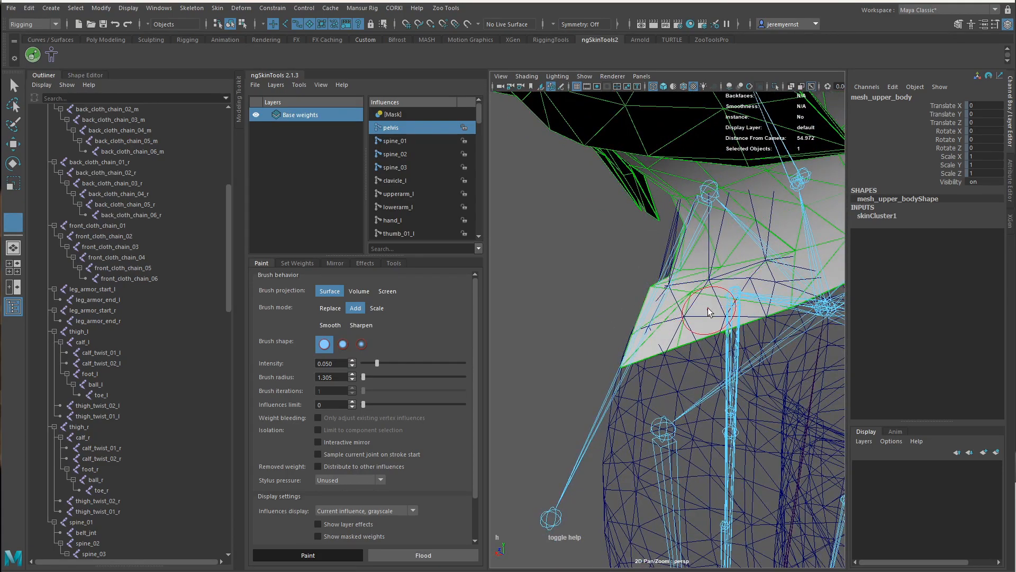
{"action": "scroll", "coordinate": [709, 312], "scroll_direction": "up", "scroll_amount": 5}
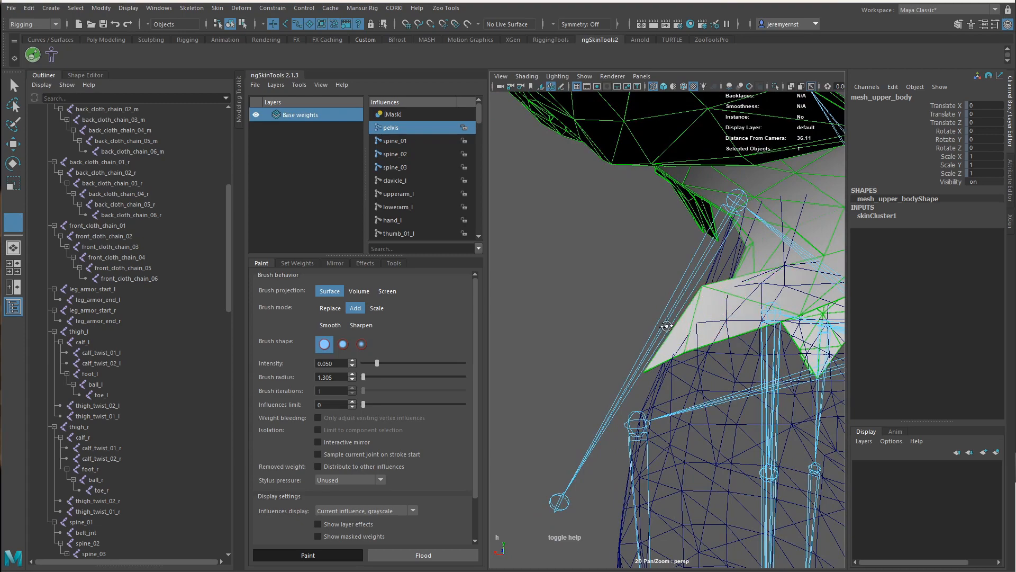
{"action": "scroll", "coordinate": [731, 311], "scroll_direction": "up", "scroll_amount": 1}
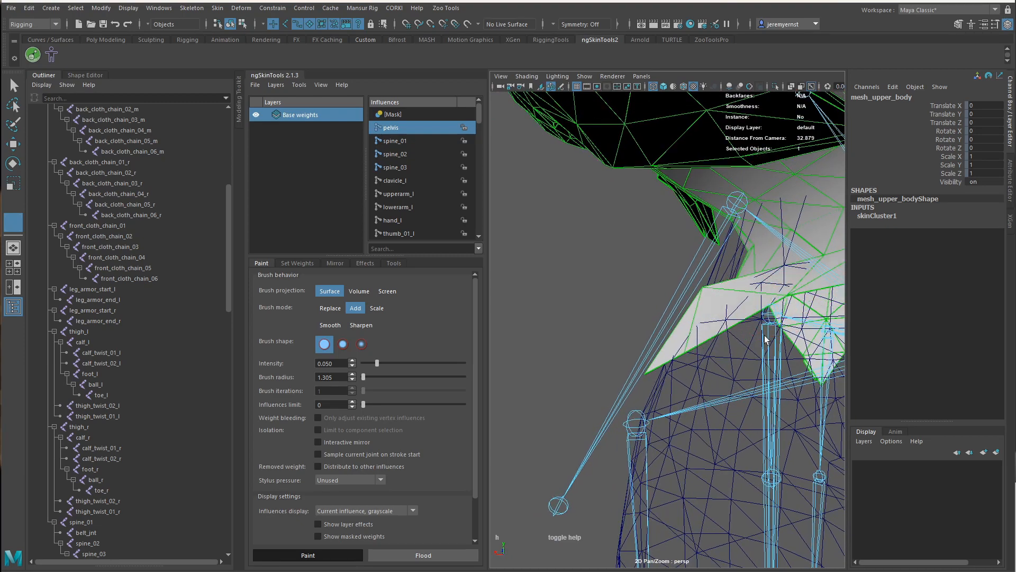
{"action": "mouse_move", "coordinate": [765, 339]}
{"action": "left_mouse_down", "text": "alt"}
{"action": "mouse_move", "coordinate": [647, 329]}
{"action": "mouse_move", "coordinate": [728, 386]}
{"action": "mouse_move", "coordinate": [724, 394]}
{"action": "mouse_move", "coordinate": [673, 372]}
{"action": "mouse_move", "coordinate": [692, 357]}
{"action": "left_mouse_up", "text": "alt"}
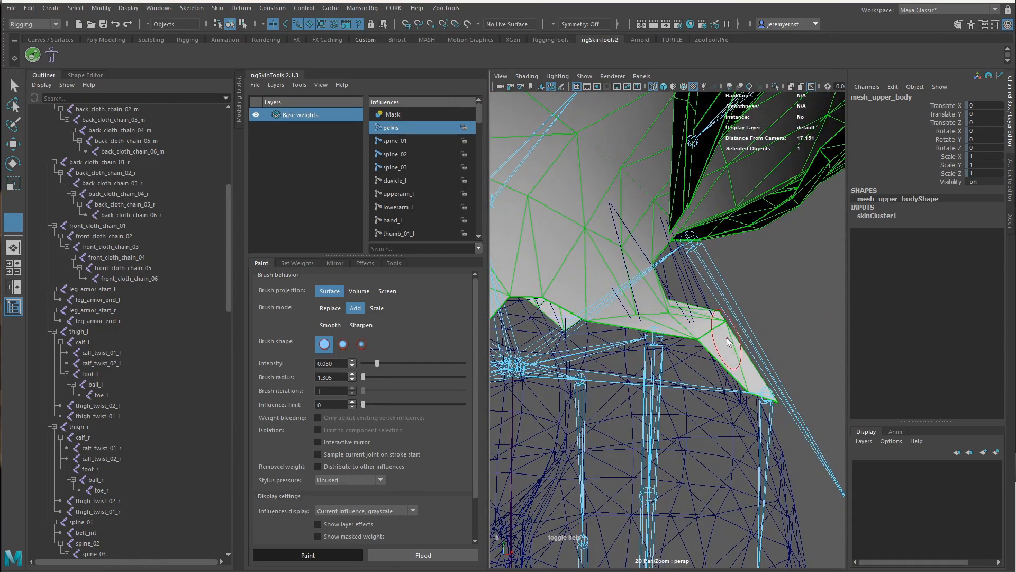
Shrink the brush radius to about 0.73 and keep adding pelvis weight where the left hip meets the waist.
{"action": "mouse_move", "coordinate": [742, 394]}
{"action": "left_mouse_down", "text": "alt"}
{"action": "mouse_move", "coordinate": [680, 388]}
{"action": "mouse_move", "coordinate": [726, 382]}
{"action": "mouse_move", "coordinate": [705, 375]}
{"action": "mouse_move", "coordinate": [710, 354]}
{"action": "mouse_move", "coordinate": [540, 345]}
{"action": "mouse_move", "coordinate": [620, 312]}
{"action": "left_mouse_up", "text": "alt"}
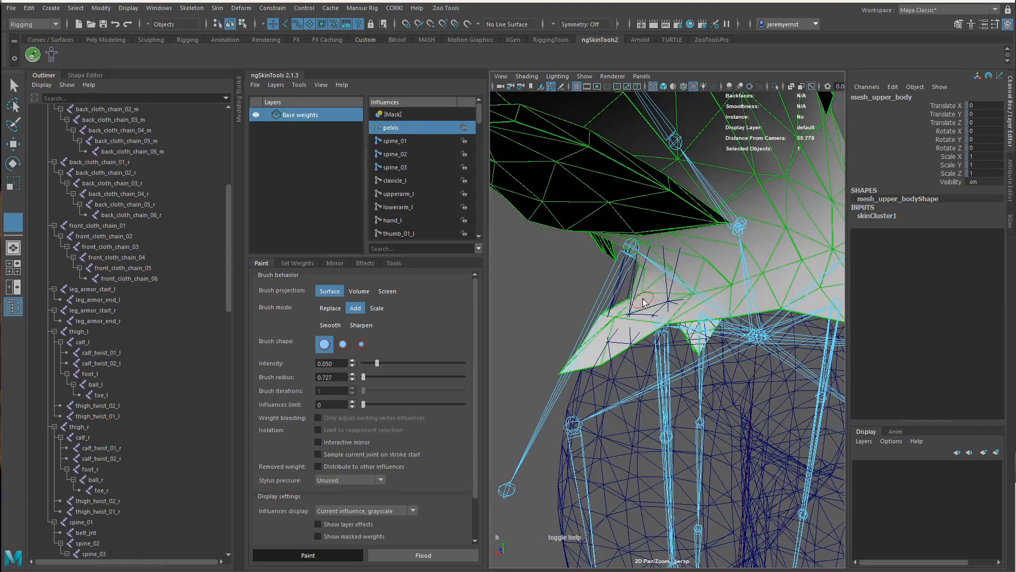
{"action": "mouse_move", "coordinate": [691, 291]}
{"action": "left_mouse_down", "text": "alt"}
{"action": "mouse_move", "coordinate": [781, 325]}
{"action": "mouse_move", "coordinate": [645, 320]}
{"action": "mouse_move", "coordinate": [636, 331]}
{"action": "mouse_move", "coordinate": [618, 314]}
{"action": "mouse_move", "coordinate": [649, 303]}
{"action": "mouse_move", "coordinate": [672, 272]}
{"action": "mouse_move", "coordinate": [681, 285]}
{"action": "left_mouse_up", "text": "alt"}
{"action": "left_click_drag", "start_coordinate": [604, 345], "coordinate": [659, 311], "text": "alt"}
{"action": "mouse_move", "coordinate": [733, 305]}
{"action": "left_mouse_down", "text": "alt"}
{"action": "mouse_move", "coordinate": [737, 295]}
{"action": "mouse_move", "coordinate": [570, 297]}
{"action": "mouse_move", "coordinate": [823, 295]}
{"action": "left_mouse_up", "text": "alt"}
Check the spine_02 and spine_01 weights around the left hip and make pelvis the active influence again.
{"action": "left_click", "coordinate": [407, 154]}
{"action": "left_click", "coordinate": [414, 141]}
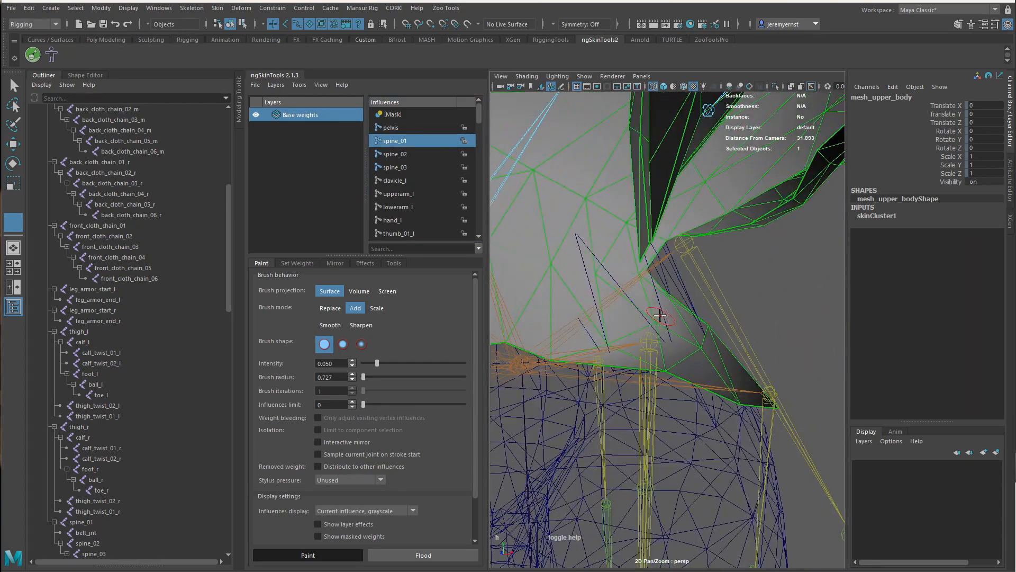
{"action": "left_click", "coordinate": [399, 131]}
Add pelvis weight at 0.05 intensity along the left leg opening and hip where the upper leg mesh pokes through.
{"action": "mouse_move", "coordinate": [663, 313]}
{"action": "left_mouse_down", "text": "alt"}
{"action": "mouse_move", "coordinate": [679, 317]}
{"action": "mouse_move", "coordinate": [664, 321]}
{"action": "mouse_move", "coordinate": [670, 303]}
{"action": "mouse_move", "coordinate": [645, 319]}
{"action": "left_mouse_up", "text": "alt"}
{"action": "left_click", "coordinate": [674, 309]}
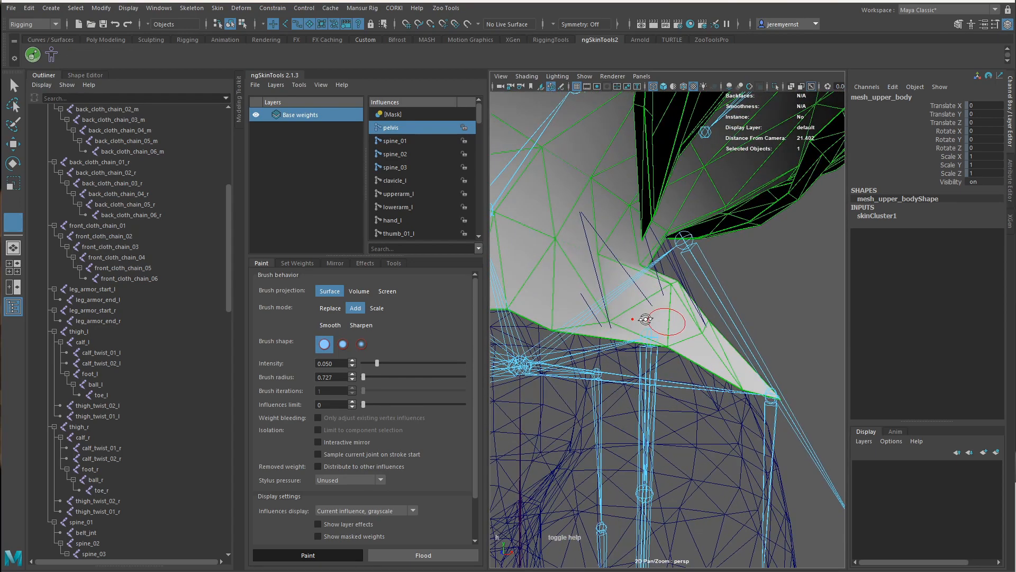
{"action": "scroll", "coordinate": [612, 317], "scroll_direction": "up", "scroll_amount": 5}
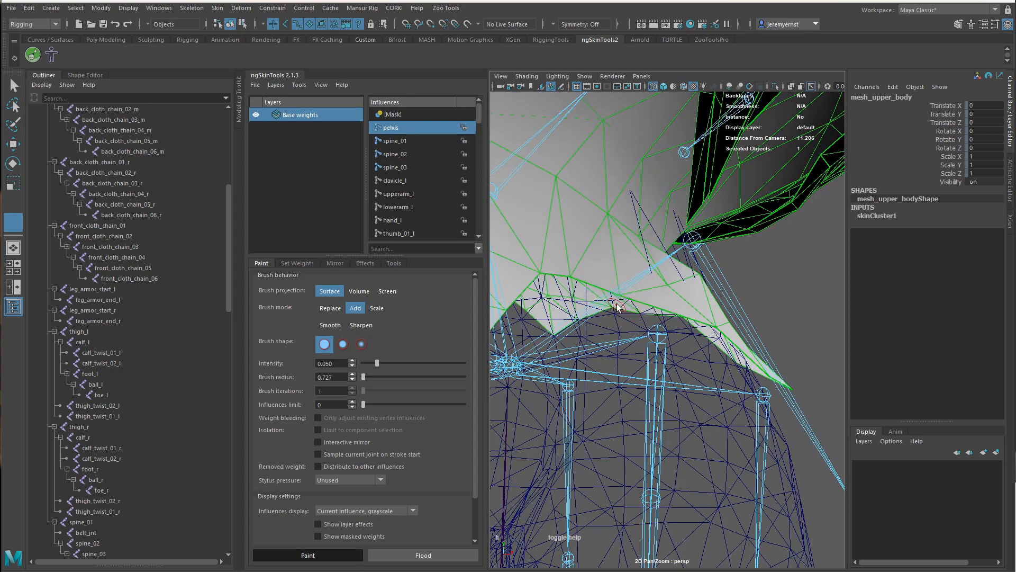
{"action": "scroll", "coordinate": [674, 273], "scroll_direction": "up", "scroll_amount": 3}
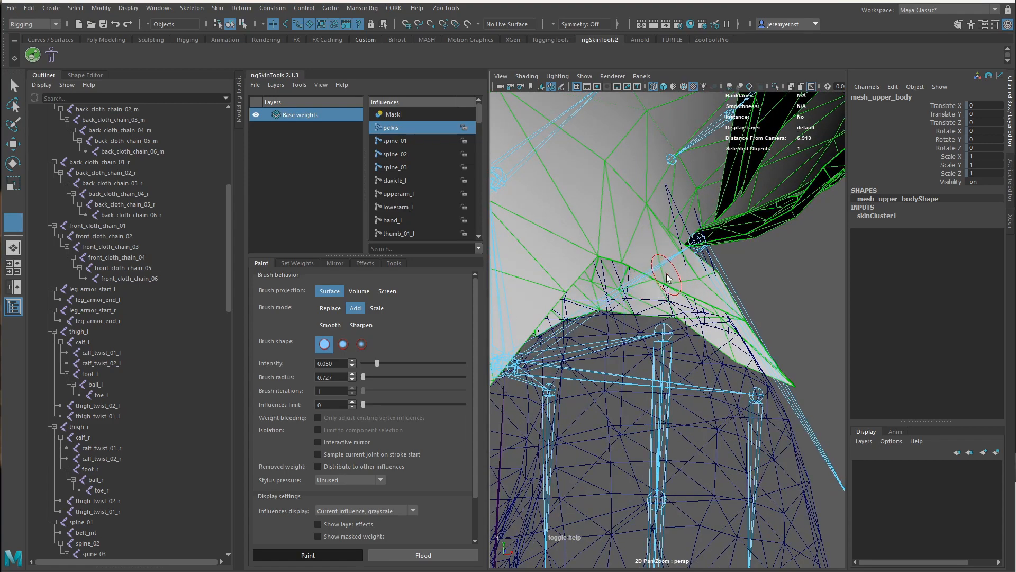
{"action": "scroll", "coordinate": [626, 267], "scroll_direction": "down", "scroll_amount": 6}
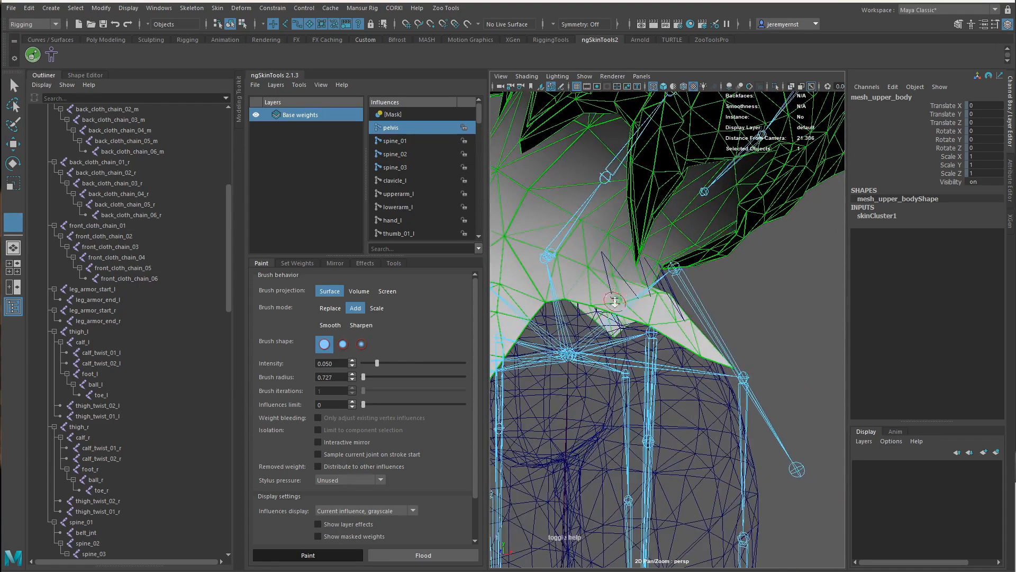
{"action": "scroll", "coordinate": [614, 302], "scroll_direction": "down", "scroll_amount": 5}
{"action": "left_click_drag", "start_coordinate": [616, 304], "coordinate": [697, 323], "text": "alt"}
{"action": "scroll", "coordinate": [660, 325], "scroll_direction": "up", "scroll_amount": 5}
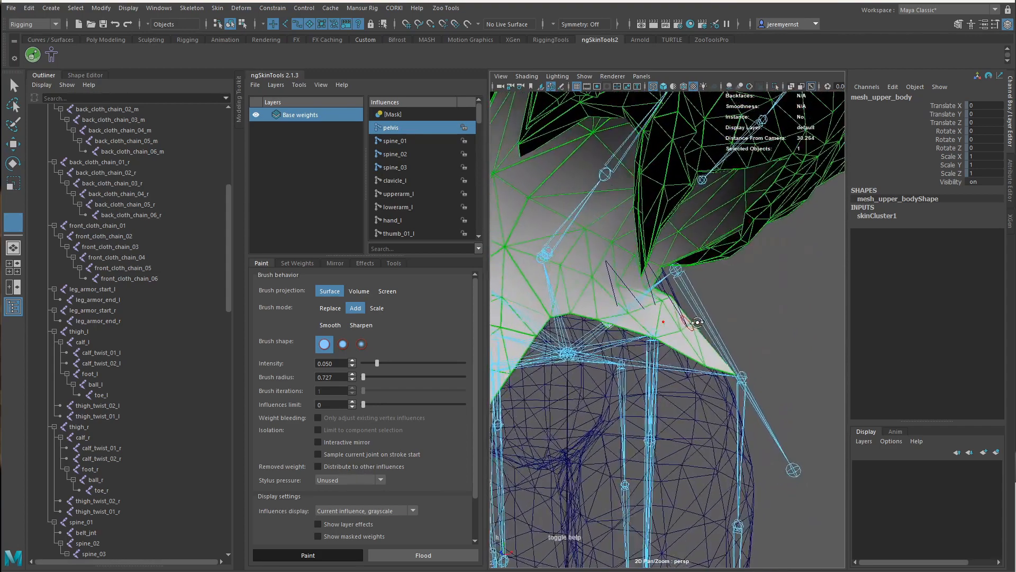
Lower the brush intensity to 0.01 and the radius to about 0.42, and refine the pelvis weights on the left hip.
{"action": "scroll", "coordinate": [635, 312], "scroll_direction": "up", "scroll_amount": 3}
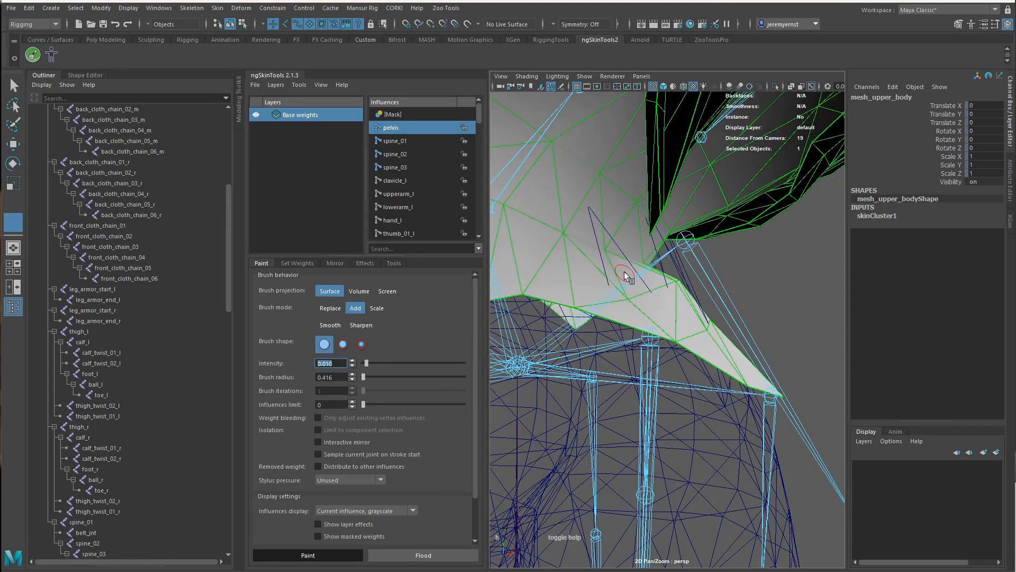
{"action": "left_click_drag", "start_coordinate": [643, 251], "coordinate": [623, 270], "text": "alt"}
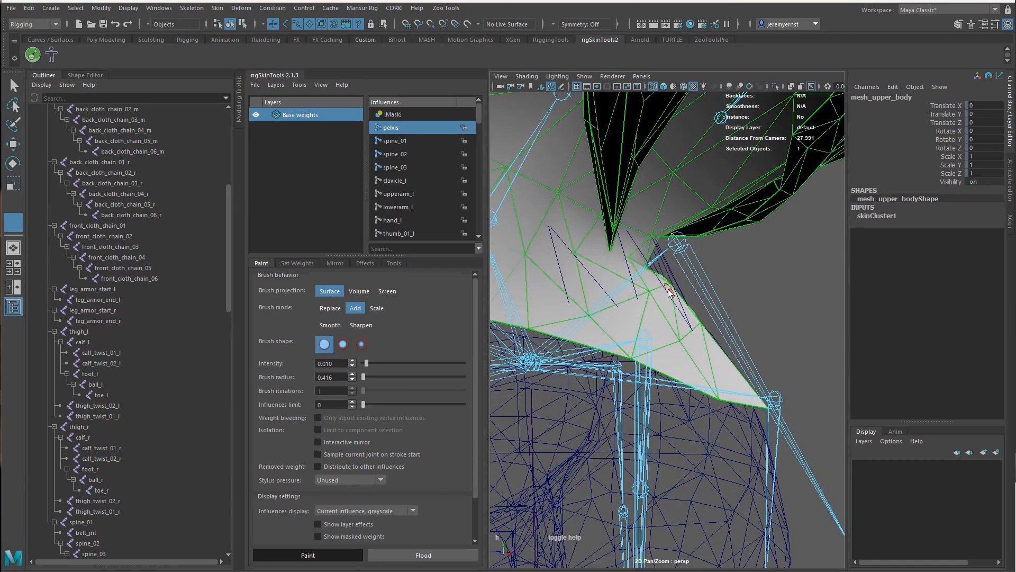
{"action": "mouse_move", "coordinate": [669, 294]}
{"action": "left_mouse_down", "text": "alt"}
{"action": "mouse_move", "coordinate": [575, 286]}
{"action": "mouse_move", "coordinate": [648, 254]}
{"action": "mouse_move", "coordinate": [718, 244]}
{"action": "mouse_move", "coordinate": [726, 259]}
{"action": "mouse_move", "coordinate": [692, 284]}
{"action": "mouse_move", "coordinate": [704, 257]}
{"action": "mouse_move", "coordinate": [647, 284]}
{"action": "mouse_move", "coordinate": [649, 314]}
{"action": "left_mouse_up", "text": "alt"}
{"action": "scroll", "coordinate": [573, 285], "scroll_direction": "down", "scroll_amount": 5}
{"action": "scroll", "coordinate": [654, 256], "scroll_direction": "up", "scroll_amount": 4}
{"action": "mouse_move", "coordinate": [623, 329]}
{"action": "left_mouse_down"}
{"action": "mouse_move", "coordinate": [570, 326]}
{"action": "mouse_move", "coordinate": [773, 319]}
{"action": "left_mouse_up"}
{"action": "left_click_drag", "start_coordinate": [737, 380], "coordinate": [733, 333]}
{"action": "scroll", "coordinate": [691, 315], "scroll_direction": "down", "scroll_amount": 3}
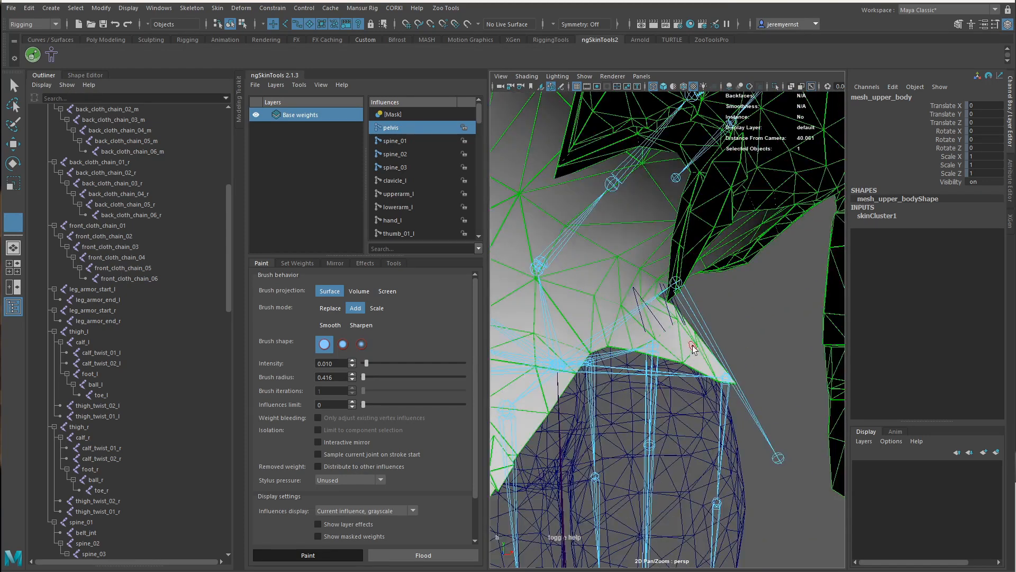
Examine the left hip in shaded, wireframe and textured display to find where the upper leg mesh pokes through.
{"action": "key", "text": "5"}
{"action": "scroll", "coordinate": [713, 384], "scroll_direction": "up", "scroll_amount": 5}
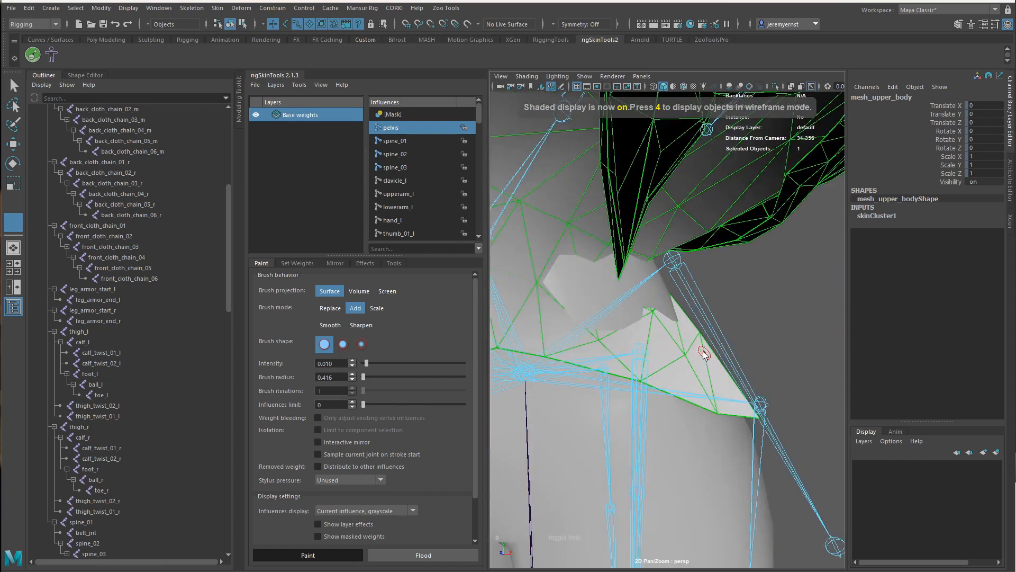
{"action": "scroll", "coordinate": [696, 360], "scroll_direction": "up", "scroll_amount": 1}
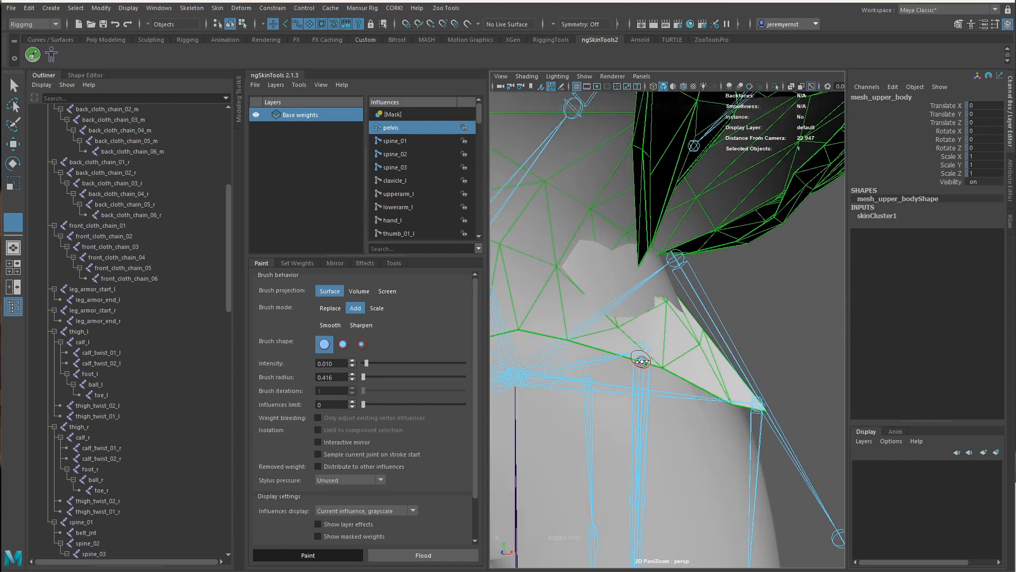
{"action": "middle_click_drag", "start_coordinate": [614, 356], "coordinate": [651, 363], "text": "alt"}
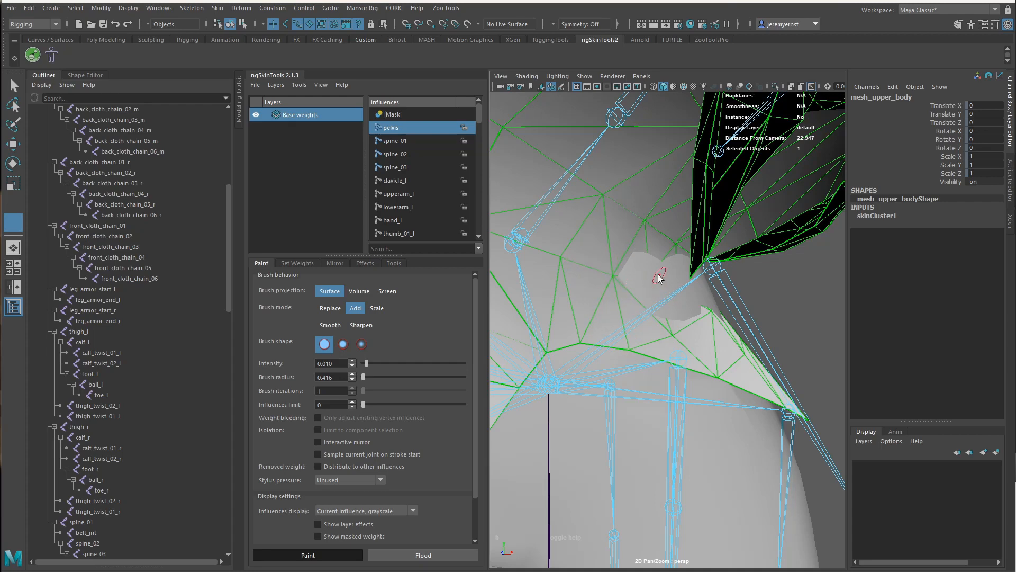
{"action": "key", "text": "4"}
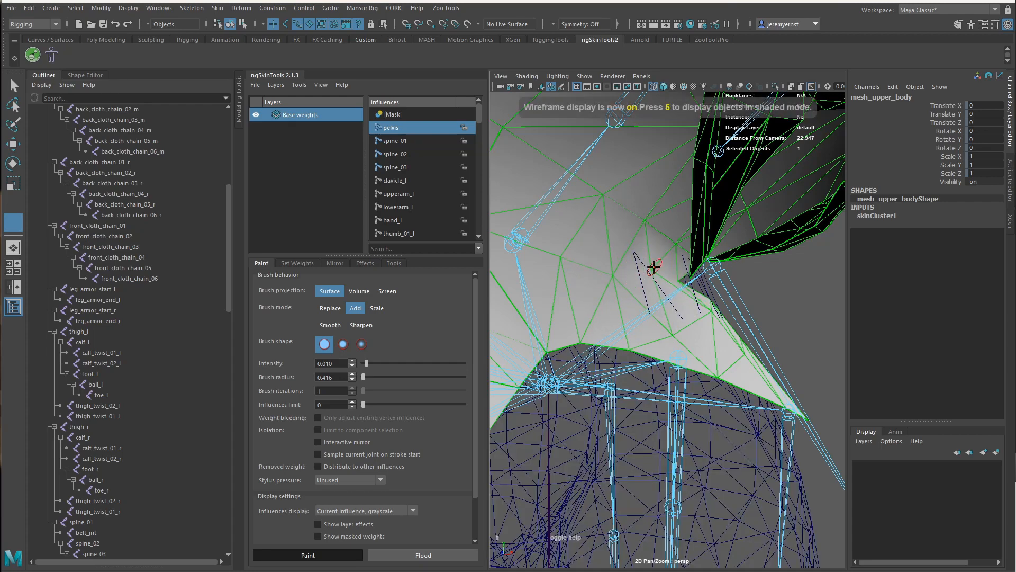
{"action": "scroll", "coordinate": [659, 268], "scroll_direction": "up", "scroll_amount": 4}
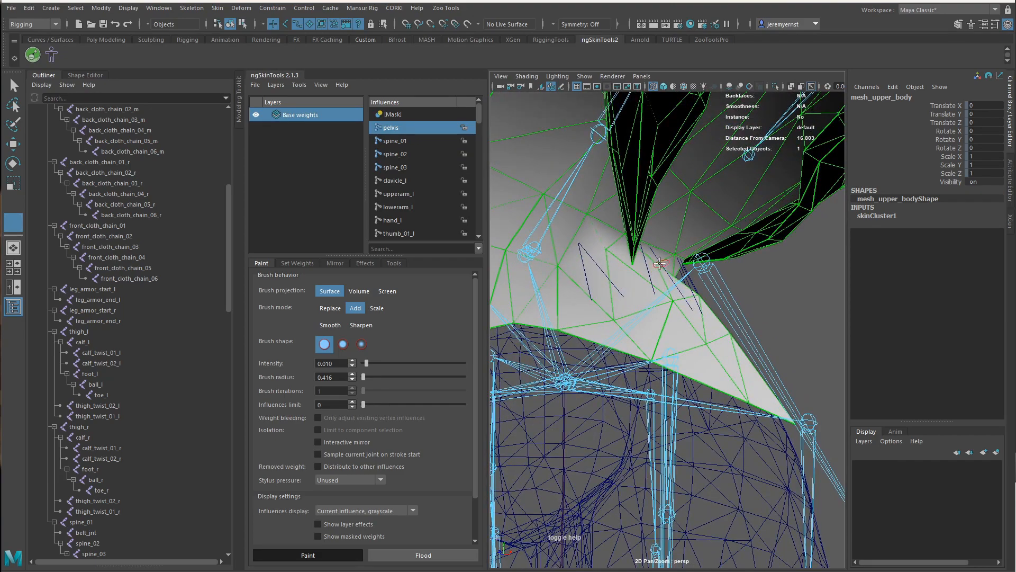
{"action": "left_click_drag", "start_coordinate": [715, 293], "coordinate": [577, 302], "text": "alt"}
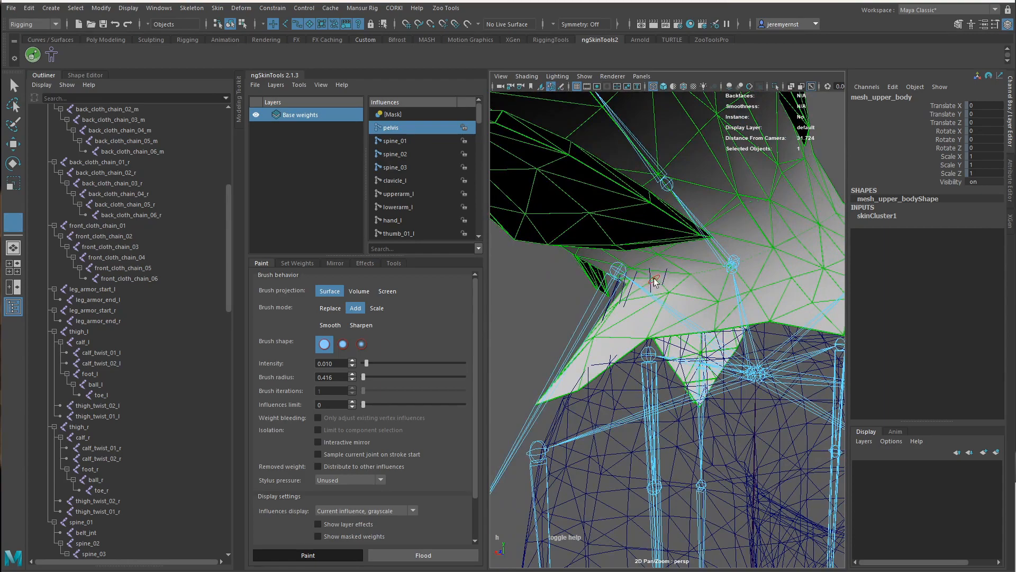
{"action": "mouse_move", "coordinate": [652, 276]}
{"action": "left_mouse_down", "text": "alt"}
{"action": "mouse_move", "coordinate": [683, 299]}
{"action": "mouse_move", "coordinate": [682, 329]}
{"action": "mouse_move", "coordinate": [699, 336]}
{"action": "left_mouse_up", "text": "alt"}
{"action": "key", "text": "6"}
{"action": "right_click_drag", "start_coordinate": [699, 336], "coordinate": [717, 336], "text": "alt"}
{"action": "left_click_drag", "start_coordinate": [687, 317], "coordinate": [688, 256], "text": "alt"}
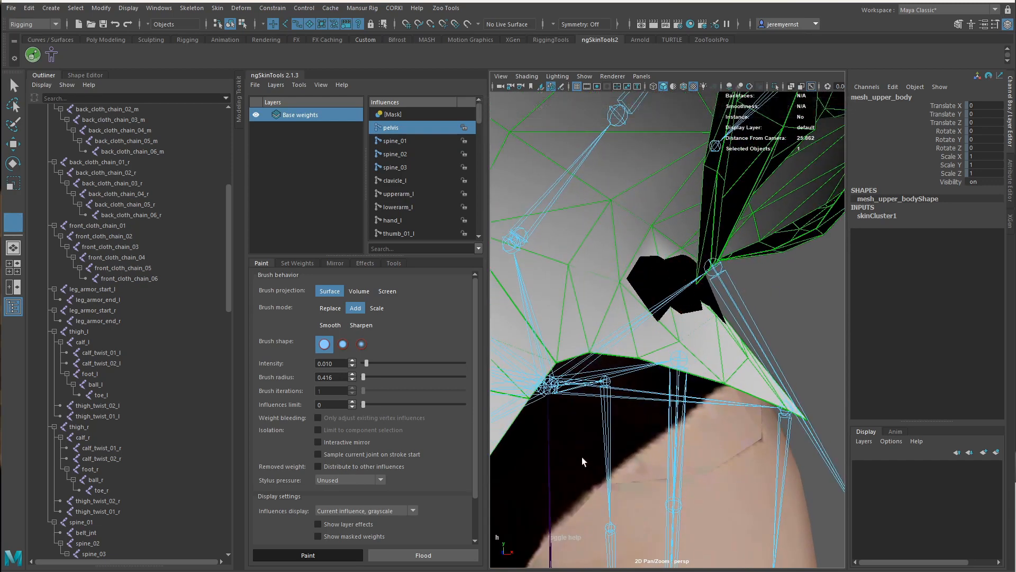
Leave weight painting and hide the mesh_upper_legs mesh.
{"action": "left_click_drag", "start_coordinate": [650, 277], "coordinate": [688, 316], "text": "alt"}
{"action": "scroll", "coordinate": [688, 316], "scroll_direction": "down", "scroll_amount": 6}
{"action": "key", "text": "w"}
{"action": "left_click", "coordinate": [723, 319]}
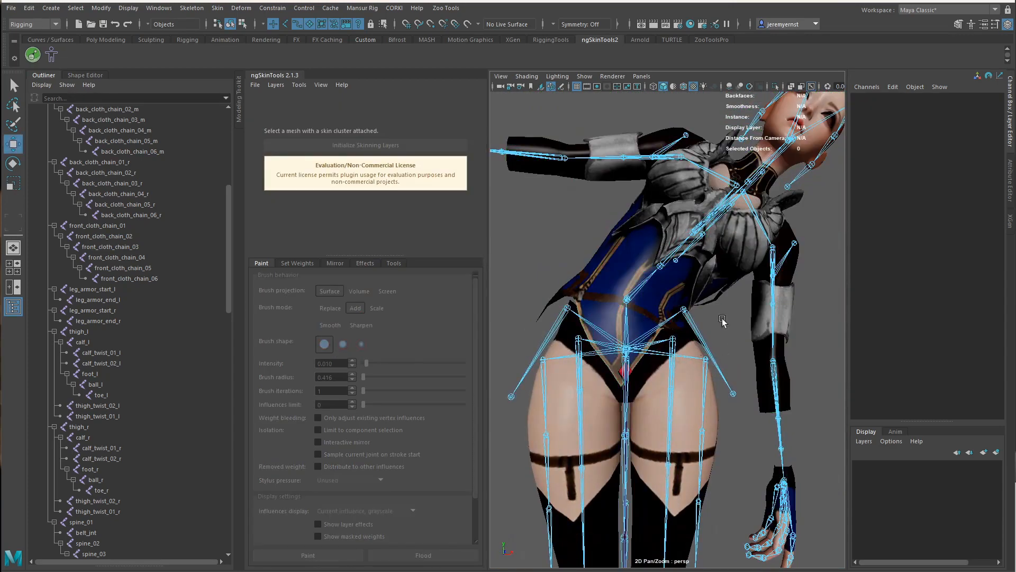
{"action": "left_click", "coordinate": [715, 413]}
{"action": "key", "text": "ctrl+h"}
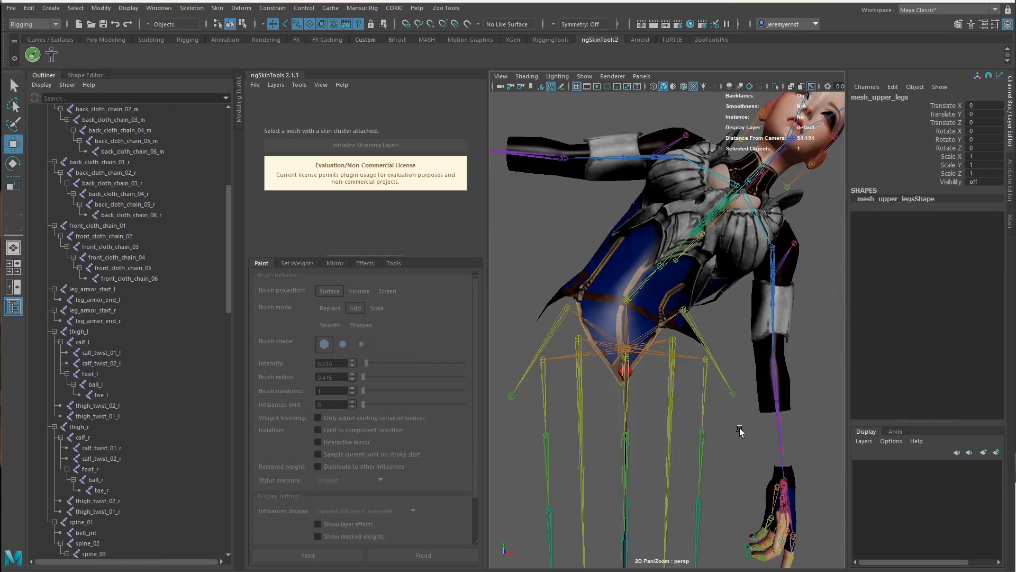
{"action": "left_click", "coordinate": [739, 429]}
Resume pelvis painting on mesh_upper_body, enlarge the brush radius to about 1.0, and touch up the weights around the back of the hip.
{"action": "left_click_drag", "start_coordinate": [736, 418], "coordinate": [662, 345], "text": "alt"}
{"action": "left_click", "coordinate": [658, 268]}
{"action": "left_click_drag", "start_coordinate": [658, 267], "coordinate": [649, 373], "text": "alt"}
{"action": "left_click", "coordinate": [307, 554]}
{"action": "scroll", "coordinate": [642, 337], "scroll_direction": "up", "scroll_amount": 6}
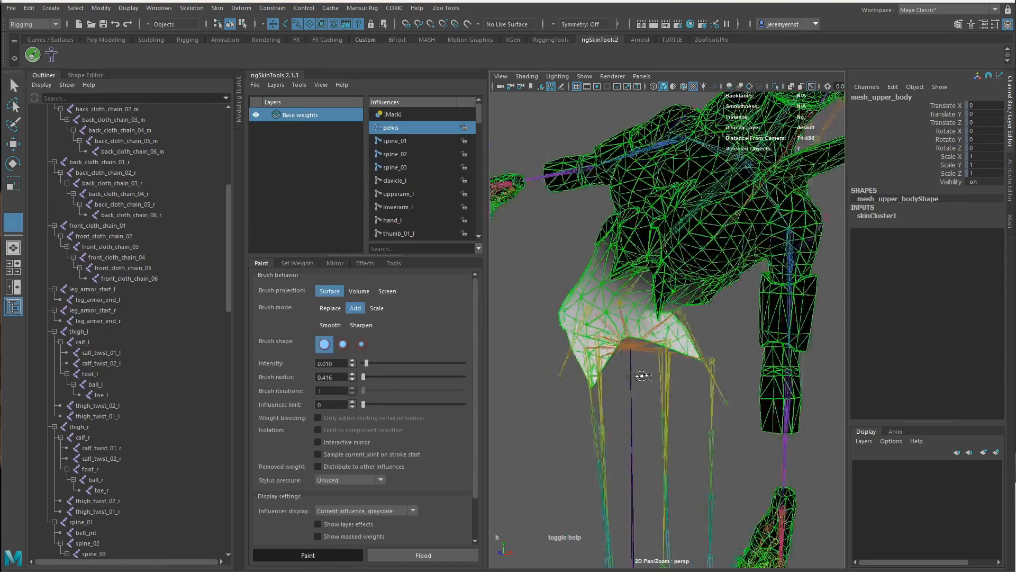
{"action": "mouse_move", "coordinate": [642, 336]}
{"action": "left_mouse_down", "text": "alt"}
{"action": "mouse_move", "coordinate": [665, 349]}
{"action": "mouse_move", "coordinate": [667, 304]}
{"action": "mouse_move", "coordinate": [661, 288]}
{"action": "mouse_move", "coordinate": [665, 331]}
{"action": "mouse_move", "coordinate": [645, 286]}
{"action": "mouse_move", "coordinate": [648, 313]}
{"action": "mouse_move", "coordinate": [680, 292]}
{"action": "left_mouse_up", "text": "alt"}
{"action": "key", "text": "b"}
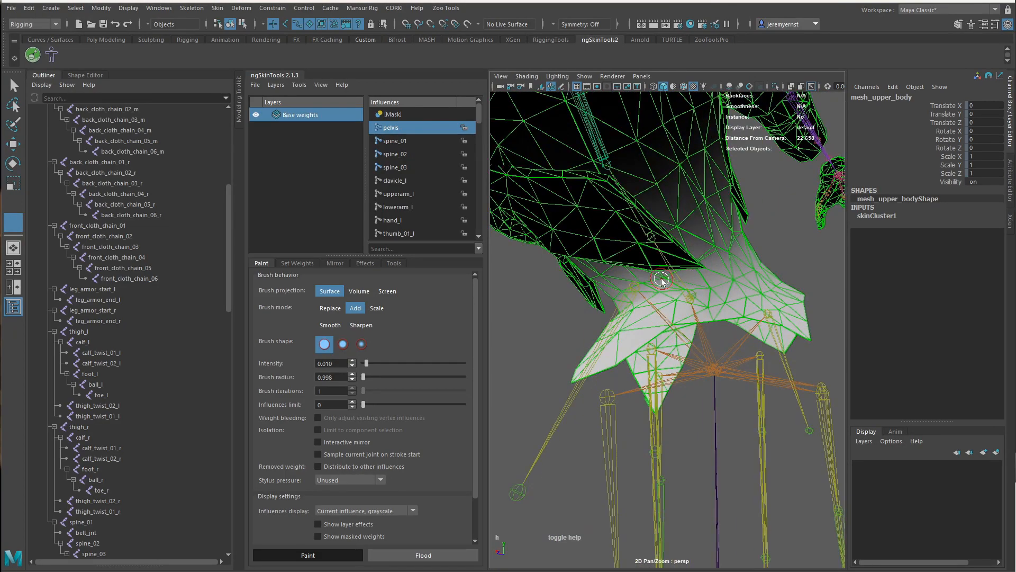
{"action": "mouse_move", "coordinate": [737, 318]}
{"action": "left_mouse_down", "text": "alt"}
{"action": "mouse_move", "coordinate": [739, 331]}
{"action": "mouse_move", "coordinate": [903, 330]}
{"action": "left_mouse_up", "text": "alt"}
{"action": "key", "text": "w"}
{"action": "left_click", "coordinate": [775, 328]}
{"action": "scroll", "coordinate": [626, 356], "scroll_direction": "down", "scroll_amount": 6}
{"action": "left_click_drag", "start_coordinate": [626, 357], "coordinate": [645, 345], "text": "alt"}
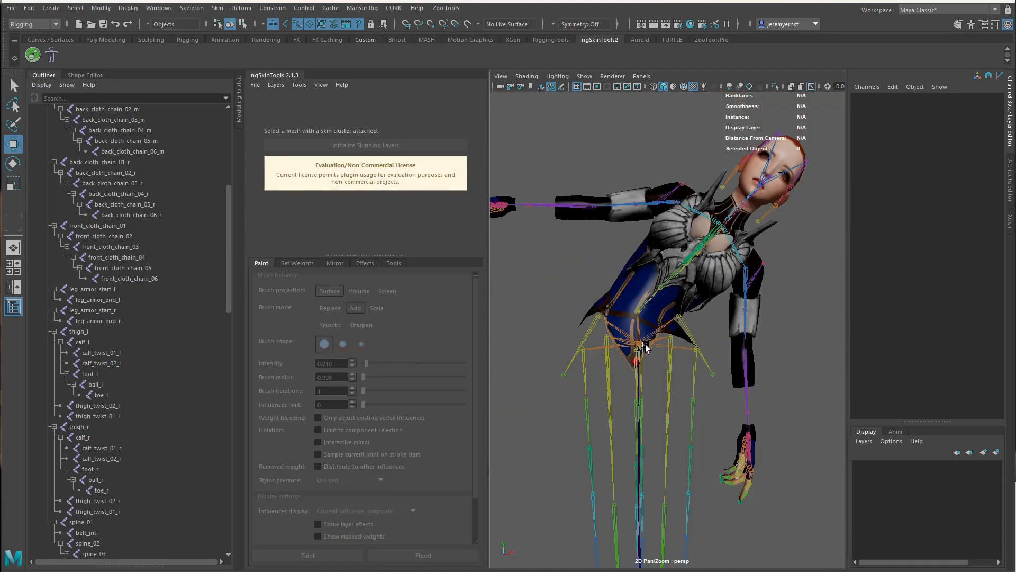
Mirror mesh_upper_body's skin weights across the X axis from positive to negative, and check the result from behind.
{"action": "left_click", "coordinate": [335, 263]}
{"action": "left_click", "coordinate": [622, 287]}
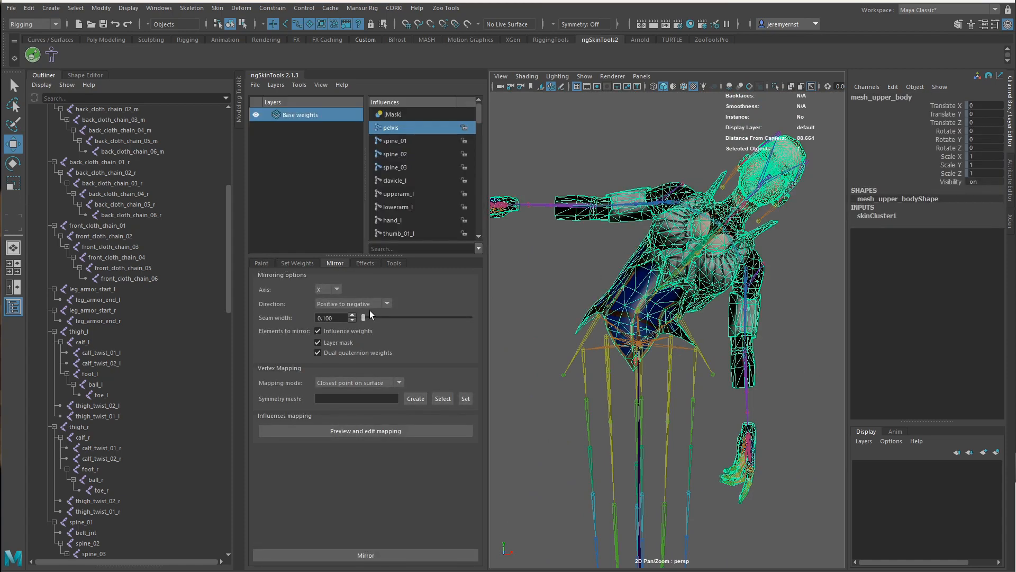
{"action": "left_click", "coordinate": [344, 304]}
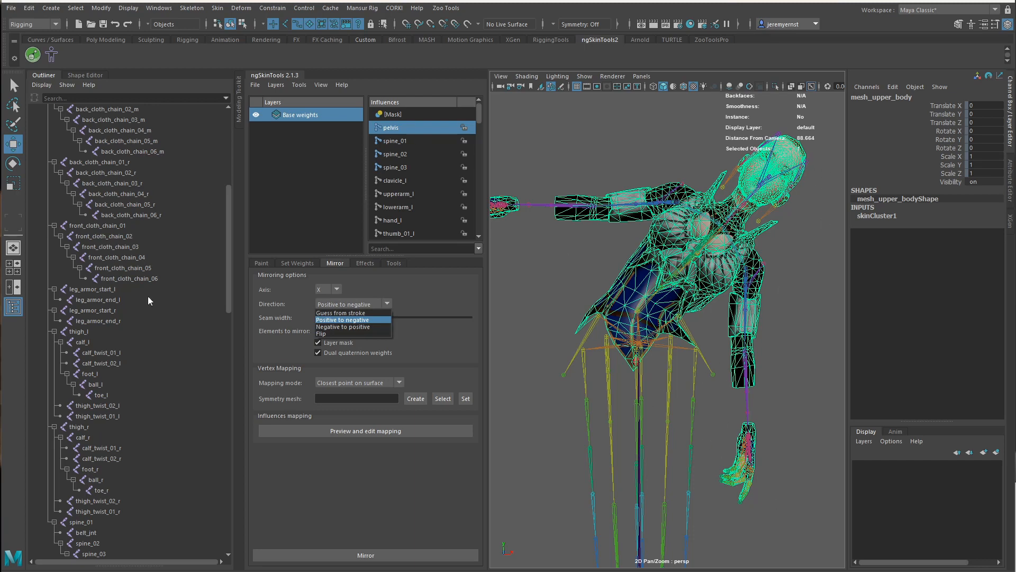
{"action": "left_click", "coordinate": [342, 319]}
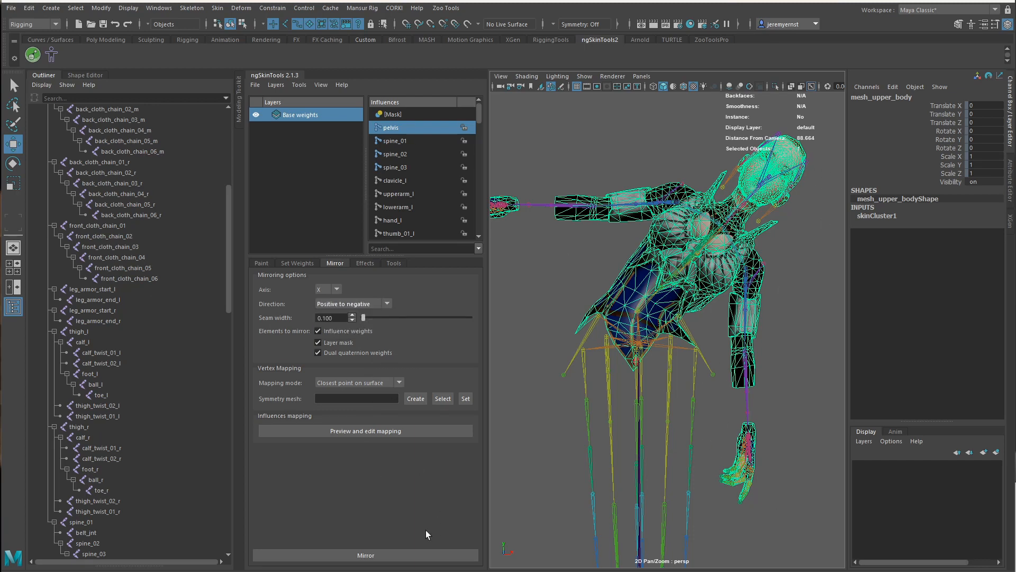
{"action": "left_click", "coordinate": [364, 554]}
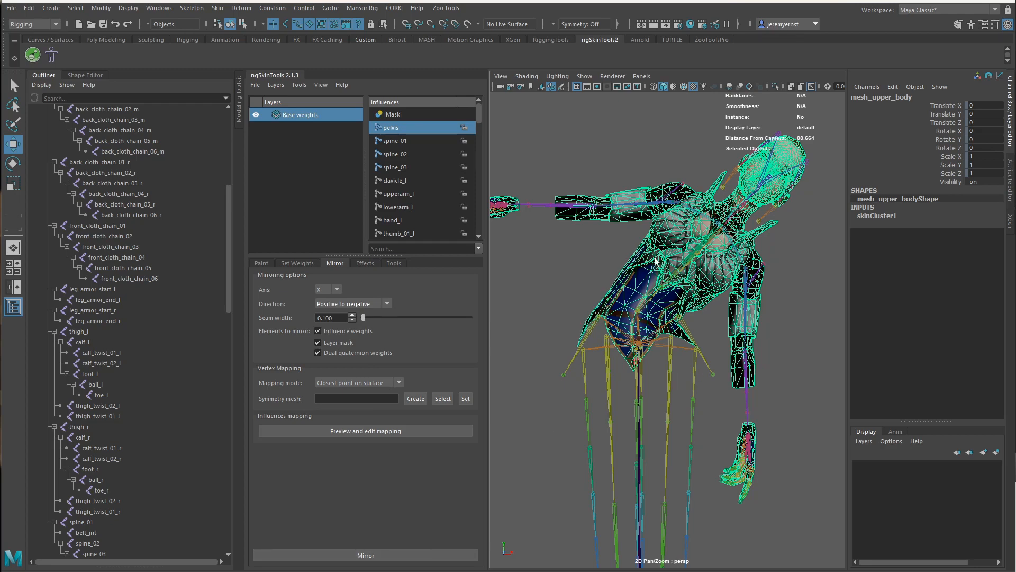
{"action": "left_click_drag", "start_coordinate": [555, 285], "coordinate": [852, 337], "text": "alt"}
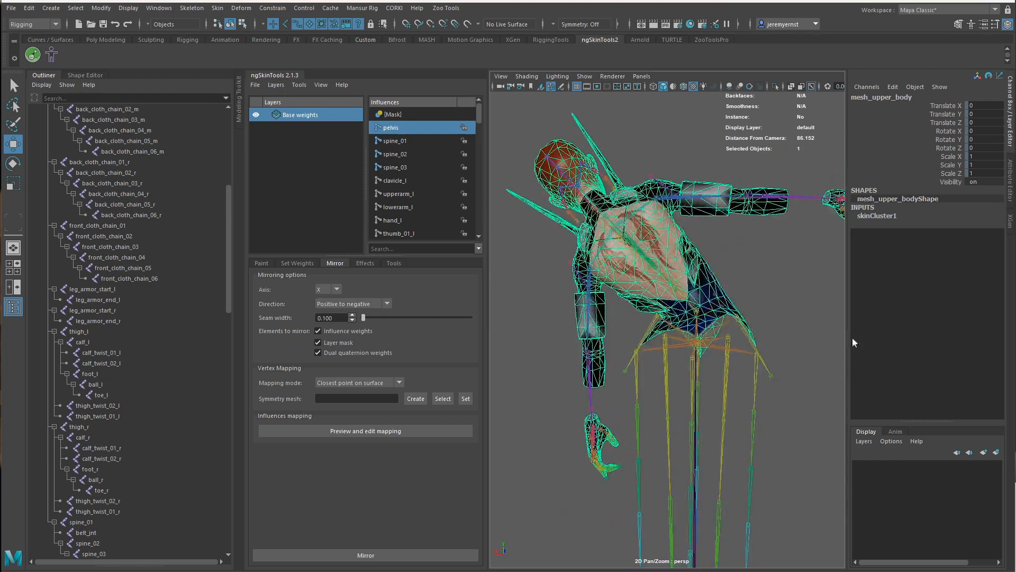
{"action": "left_click", "coordinate": [777, 306]}
{"action": "left_click_drag", "start_coordinate": [757, 334], "coordinate": [737, 357], "text": "alt"}
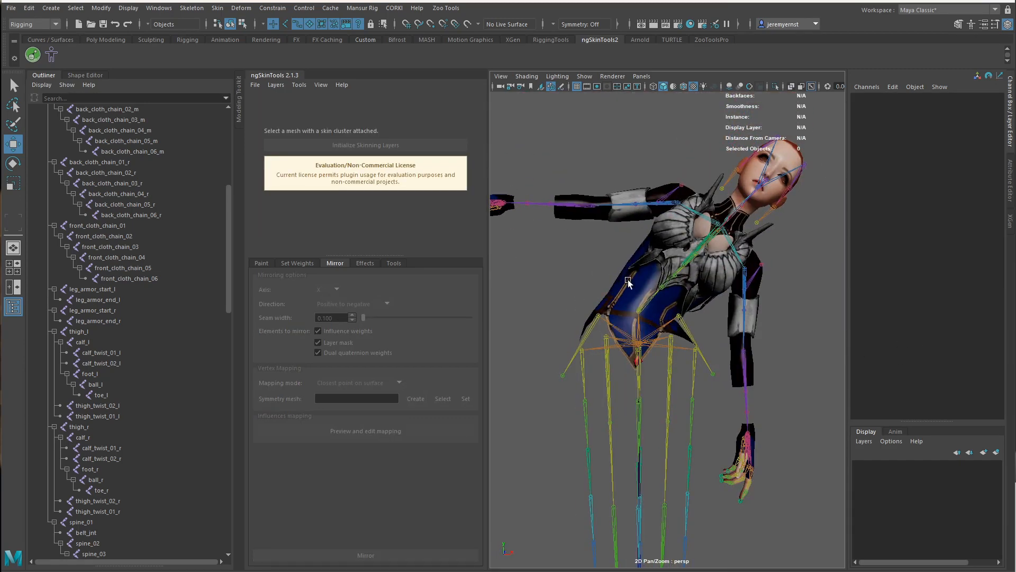
Return the posed skeleton of mesh_upper_body to its bind pose.
{"action": "left_click", "coordinate": [628, 283]}
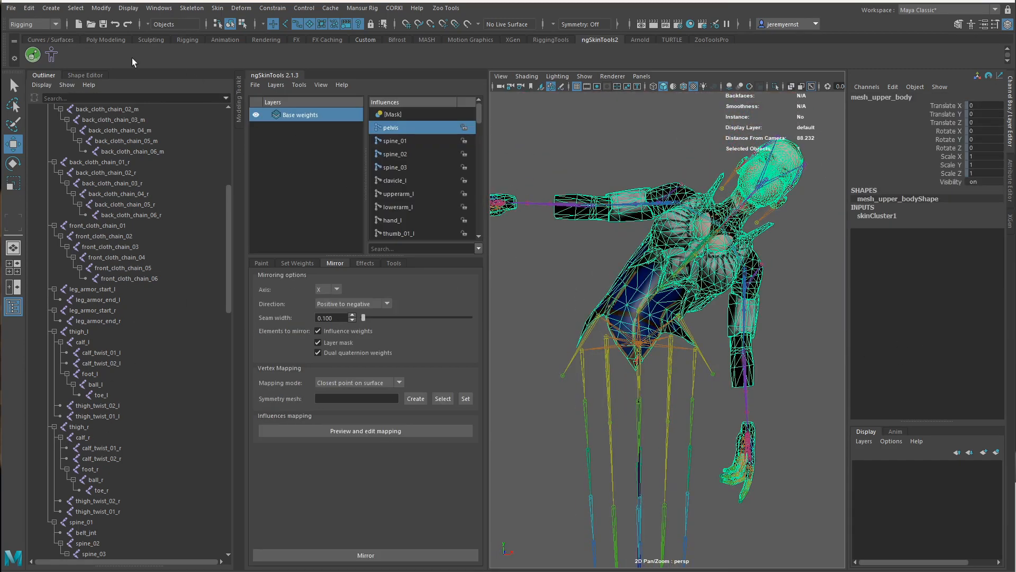
{"action": "left_click", "coordinate": [52, 57]}
{"action": "left_click", "coordinate": [767, 357]}
{"action": "left_click_drag", "start_coordinate": [767, 358], "coordinate": [754, 337], "text": "alt"}
{"action": "left_click_drag", "start_coordinate": [629, 307], "coordinate": [657, 287], "text": "alt"}
Add a skinning layer named Clavicles above the base weights of mesh_upper_body.
{"action": "left_click", "coordinate": [637, 304]}
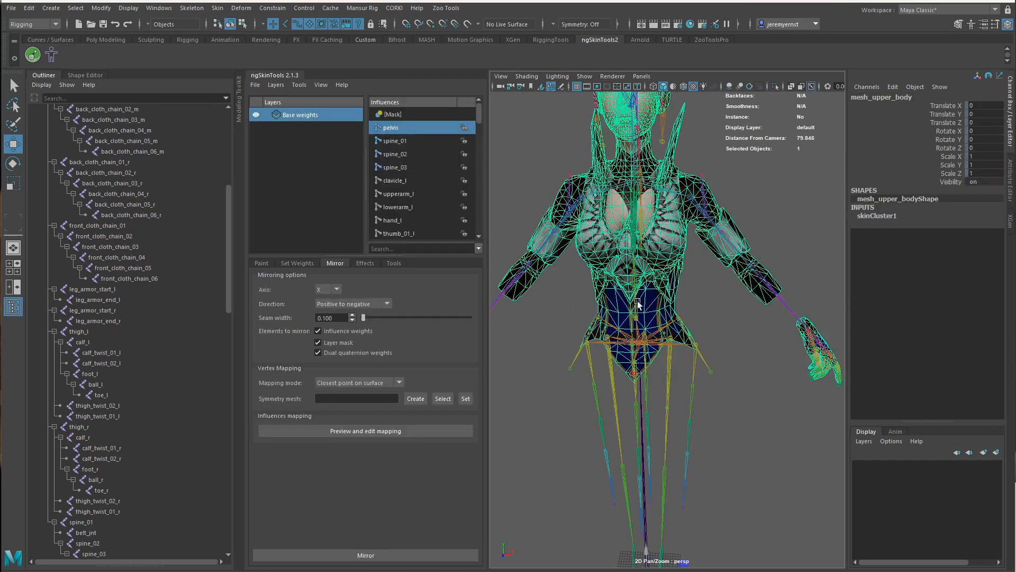
{"action": "left_click", "coordinate": [276, 86]}
{"action": "left_click", "coordinate": [291, 118]}
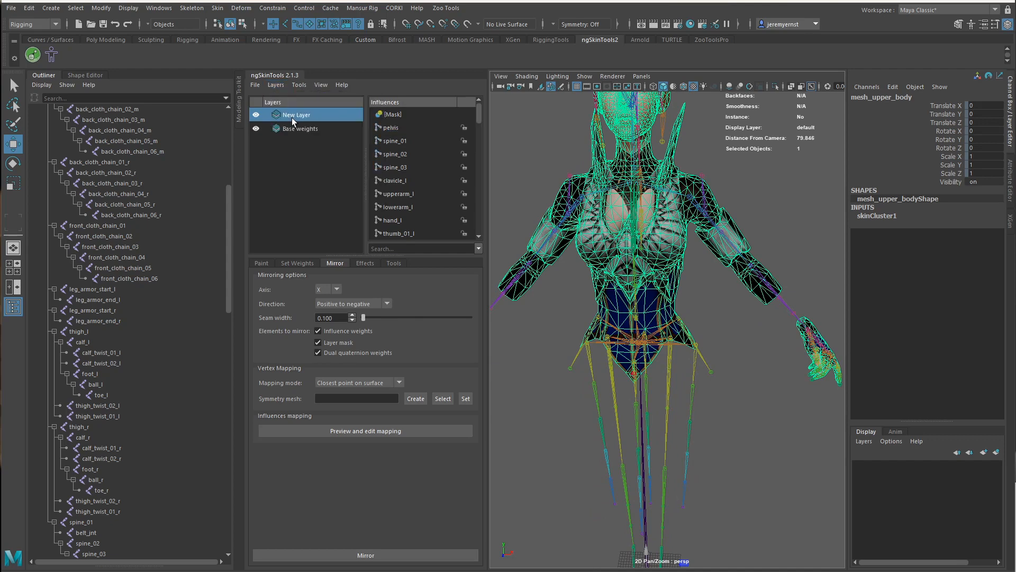
{"action": "double_click", "coordinate": [291, 115]}
{"action": "type", "text": "Clavicles"}
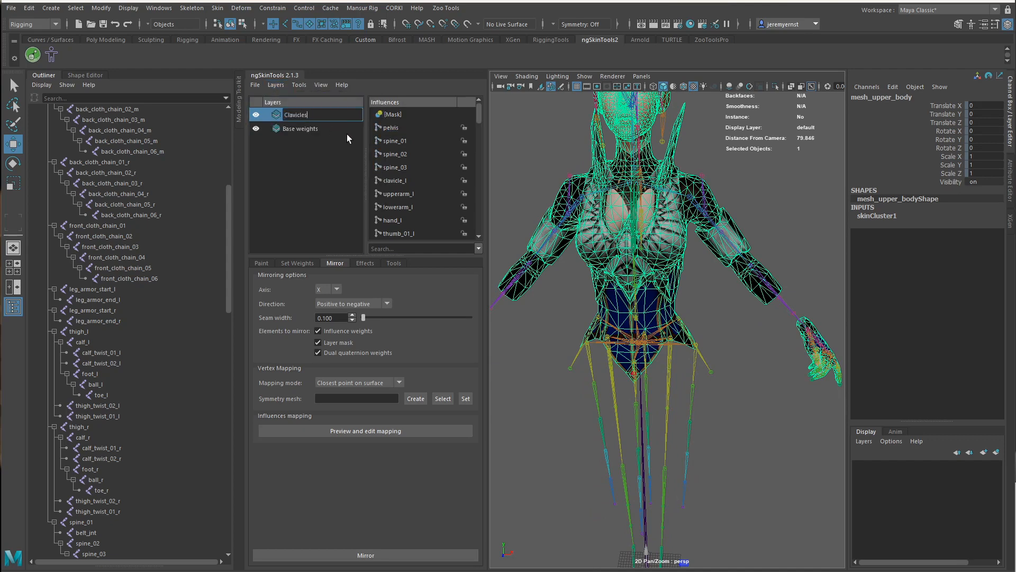
{"action": "key", "text": "Return"}
Filter the influences by "clav" and start painting clavicle_l in Replace mode at intensity 1.
{"action": "left_click", "coordinate": [381, 249]}
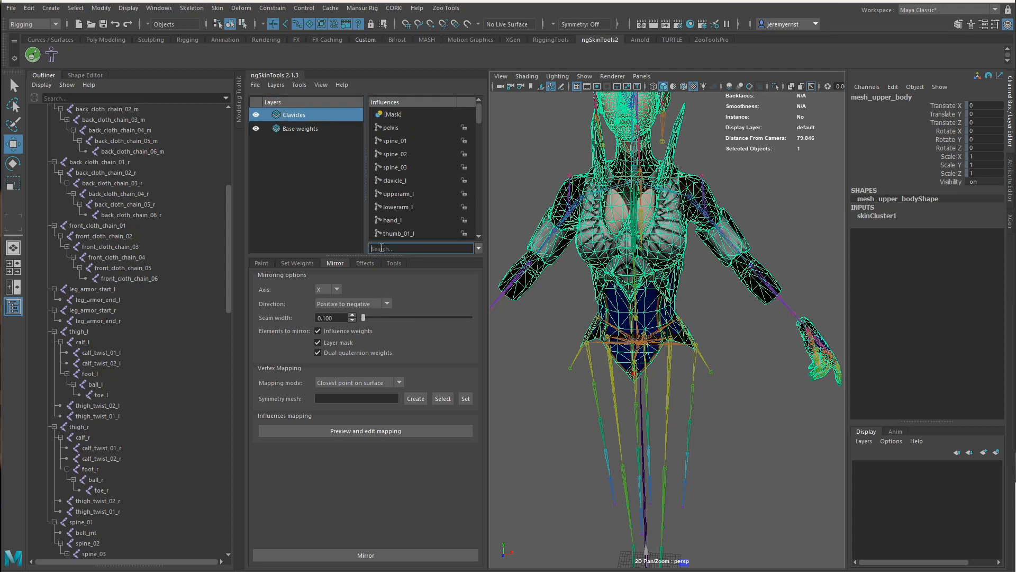
{"action": "type", "text": "clav"}
{"action": "left_click", "coordinate": [261, 263]}
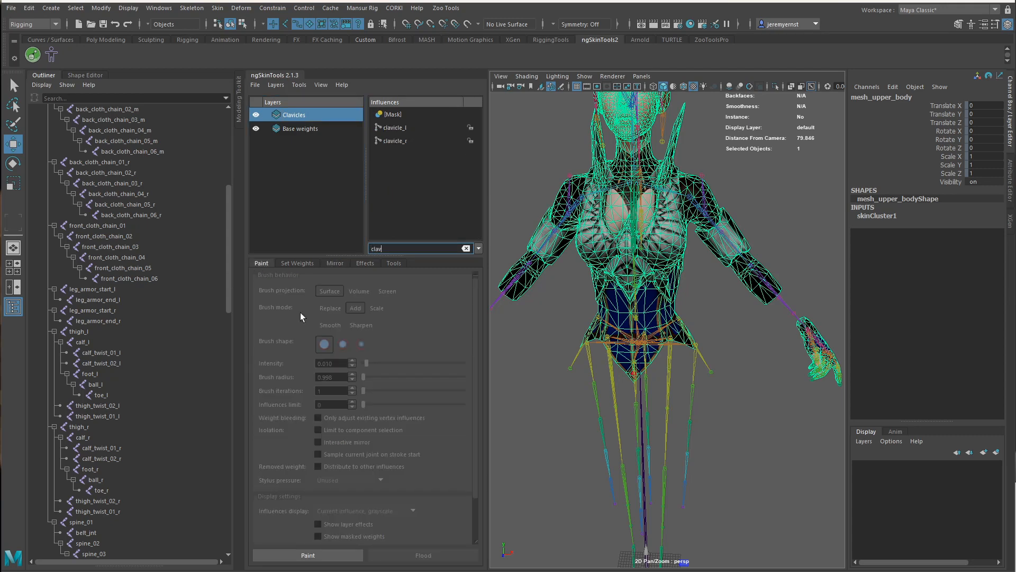
{"action": "left_click", "coordinate": [322, 555]}
{"action": "left_click", "coordinate": [395, 128]}
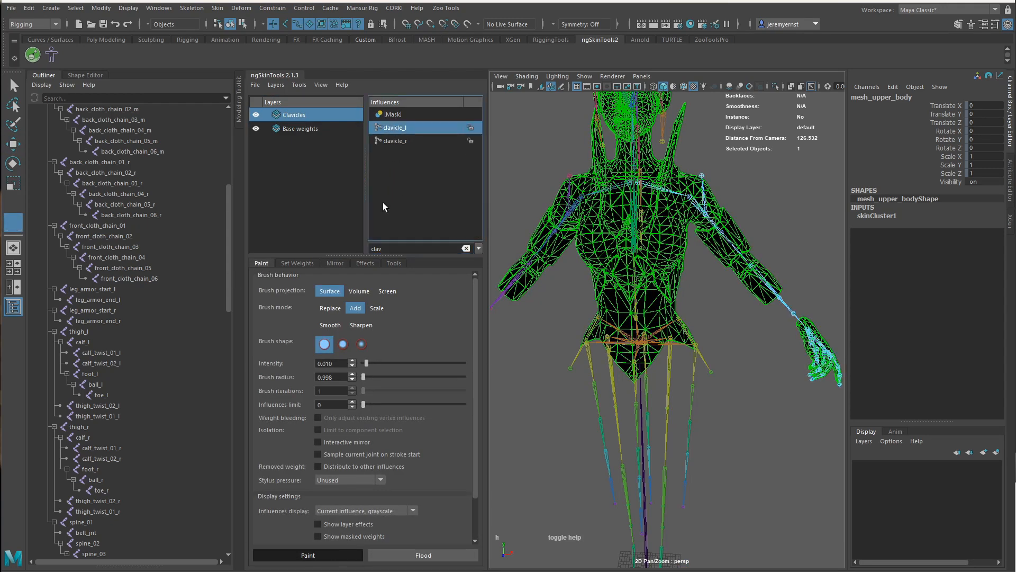
{"action": "left_click", "coordinate": [328, 310]}
Enlarge the brush radius to about 4.7 and paint full clavicle_l weight over the left upper chest and shoulder.
{"action": "scroll", "coordinate": [666, 207], "scroll_direction": "up", "scroll_amount": 3}
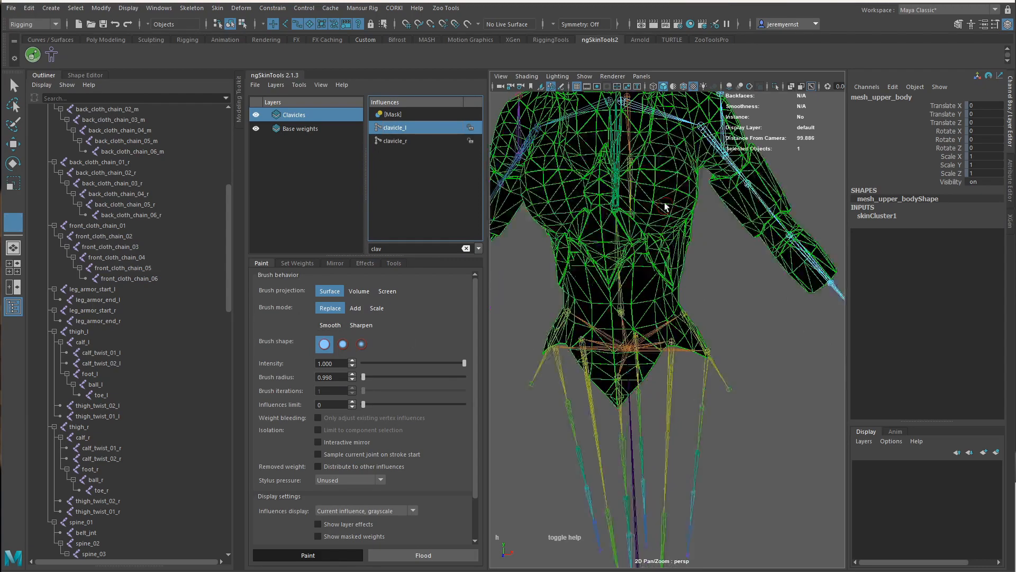
{"action": "middle_click_drag", "start_coordinate": [665, 206], "coordinate": [628, 252], "text": "alt"}
{"action": "mouse_move", "coordinate": [628, 251]}
{"action": "left_mouse_down", "text": "alt"}
{"action": "mouse_move", "coordinate": [624, 236]}
{"action": "mouse_move", "coordinate": [704, 239]}
{"action": "left_mouse_up", "text": "alt"}
{"action": "left_click_drag", "start_coordinate": [703, 239], "coordinate": [615, 239], "text": "alt"}
{"action": "mouse_move", "coordinate": [615, 240]}
{"action": "left_mouse_down"}
{"action": "mouse_move", "coordinate": [648, 242]}
{"action": "mouse_move", "coordinate": [621, 255]}
{"action": "left_mouse_up"}
{"action": "mouse_move", "coordinate": [620, 255]}
{"action": "left_mouse_down", "text": "alt"}
{"action": "mouse_move", "coordinate": [675, 258]}
{"action": "mouse_move", "coordinate": [646, 236]}
{"action": "mouse_move", "coordinate": [657, 235]}
{"action": "left_mouse_up", "text": "alt"}
{"action": "left_click_drag", "start_coordinate": [656, 234], "coordinate": [680, 234], "text": "alt"}
{"action": "middle_click_drag", "start_coordinate": [723, 345], "coordinate": [667, 262], "text": "alt"}
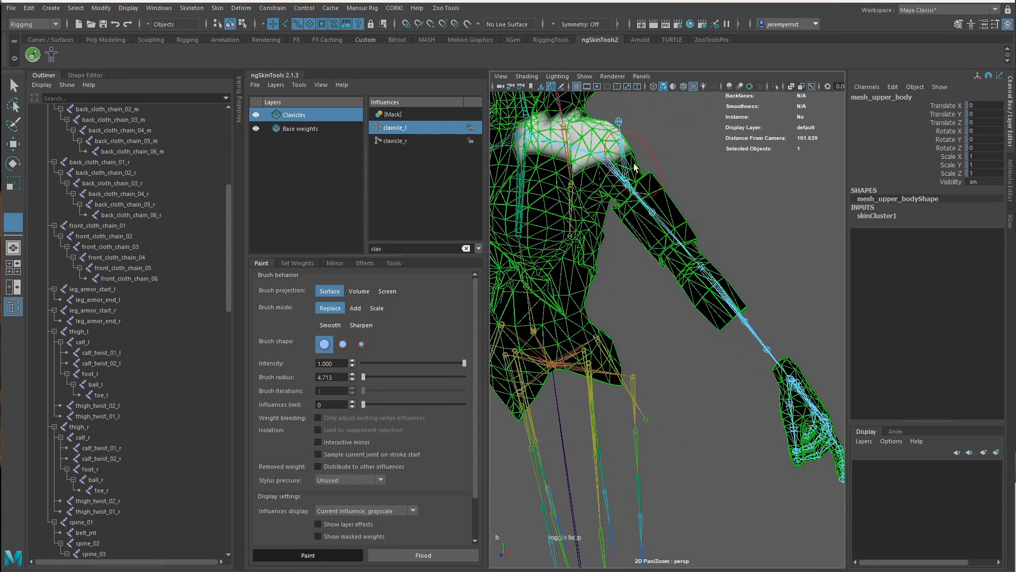
Paint full clavicle_l weight down the left arm and over the hand.
{"action": "mouse_move", "coordinate": [629, 168]}
{"action": "left_mouse_down"}
{"action": "mouse_move", "coordinate": [673, 233]}
{"action": "mouse_move", "coordinate": [710, 248]}
{"action": "left_mouse_up"}
{"action": "middle_click_drag", "start_coordinate": [775, 365], "coordinate": [708, 327], "text": "alt"}
{"action": "mouse_move", "coordinate": [711, 335]}
{"action": "left_mouse_down"}
{"action": "mouse_move", "coordinate": [696, 357]}
{"action": "mouse_move", "coordinate": [730, 426]}
{"action": "left_mouse_up"}
{"action": "left_click_drag", "start_coordinate": [774, 334], "coordinate": [723, 329], "text": "alt"}
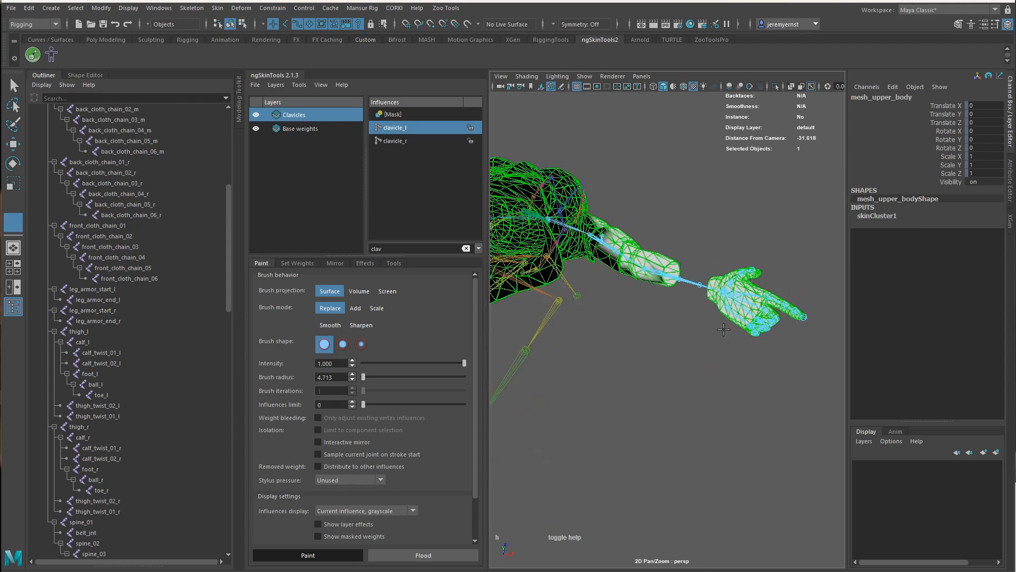
Reduce the brush radius to about 3.3 and fill the remaining sides of the left arm with clavicle_l weight.
{"action": "left_click_drag", "start_coordinate": [803, 321], "coordinate": [606, 345], "text": "alt"}
{"action": "middle_click_drag", "start_coordinate": [606, 345], "coordinate": [598, 364], "text": "alt"}
{"action": "scroll", "coordinate": [598, 364], "scroll_direction": "up", "scroll_amount": 5}
{"action": "left_click_drag", "start_coordinate": [625, 279], "coordinate": [623, 392], "text": "alt"}
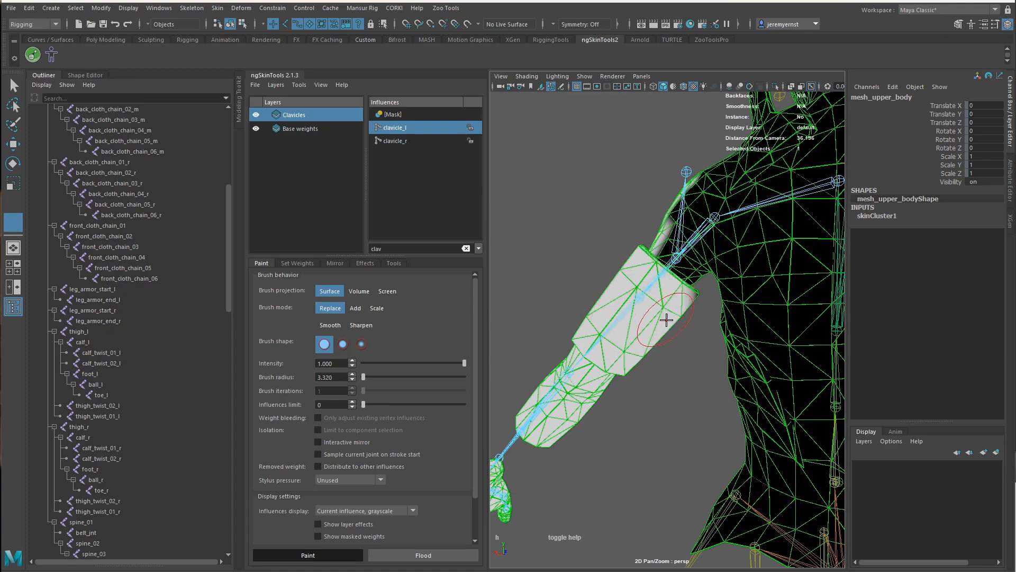
{"action": "left_click_drag", "start_coordinate": [666, 319], "coordinate": [630, 304], "text": "alt"}
{"action": "scroll", "coordinate": [629, 305], "scroll_direction": "up", "scroll_amount": 4}
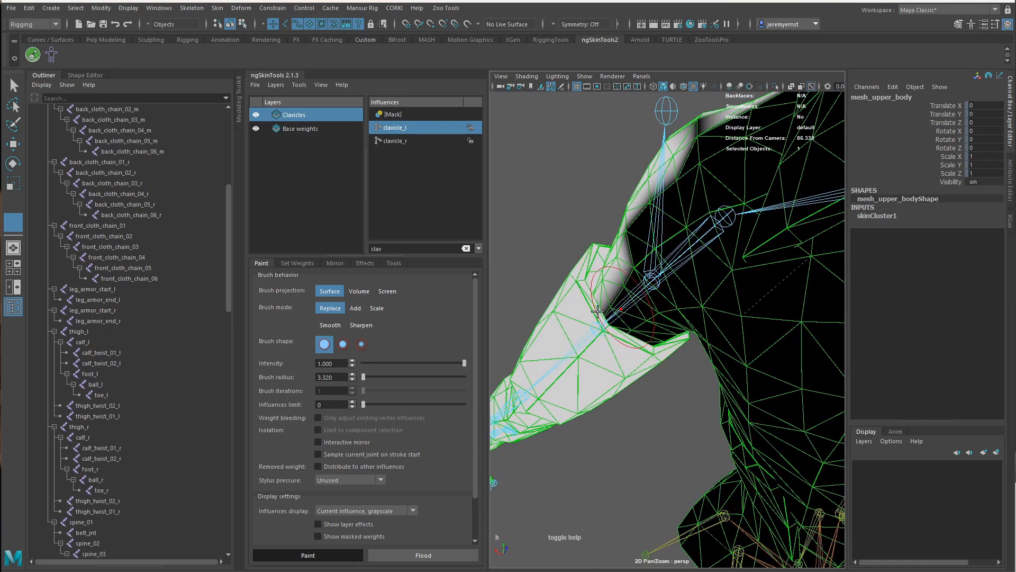
Shrink the brush radius to about 0.77 and fill the left shoulder and armpit gaps with full clavicle_l weight.
{"action": "left_click_drag", "start_coordinate": [618, 343], "coordinate": [650, 359], "text": "alt"}
{"action": "left_click_drag", "start_coordinate": [612, 292], "coordinate": [644, 309], "text": "alt"}
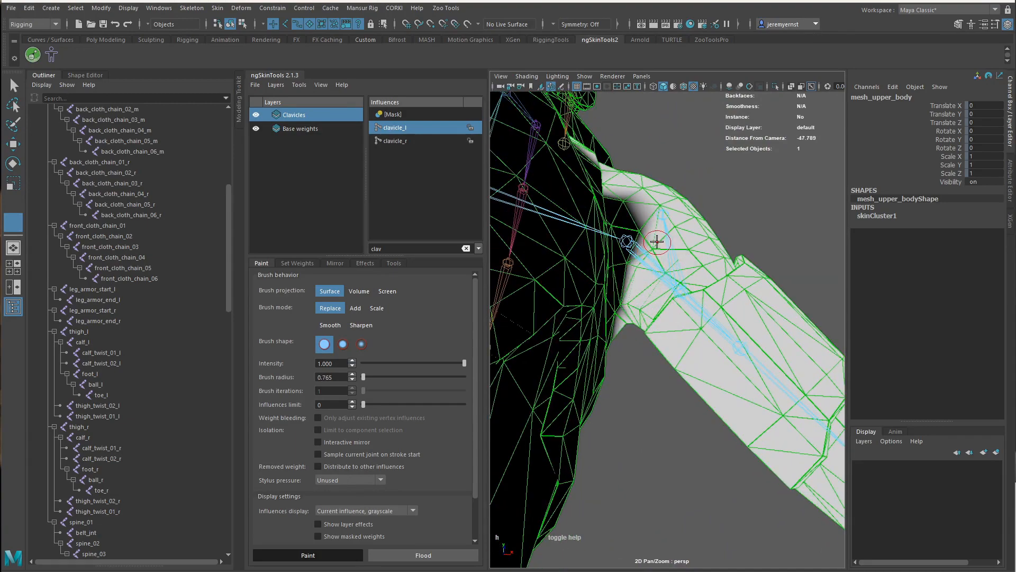
{"action": "left_click_drag", "start_coordinate": [657, 242], "coordinate": [619, 245], "text": "alt"}
{"action": "right_click_drag", "start_coordinate": [620, 245], "coordinate": [601, 236], "text": "alt"}
{"action": "left_click_drag", "start_coordinate": [601, 236], "coordinate": [655, 276], "text": "alt"}
{"action": "right_click_drag", "start_coordinate": [655, 276], "coordinate": [691, 288], "text": "alt"}
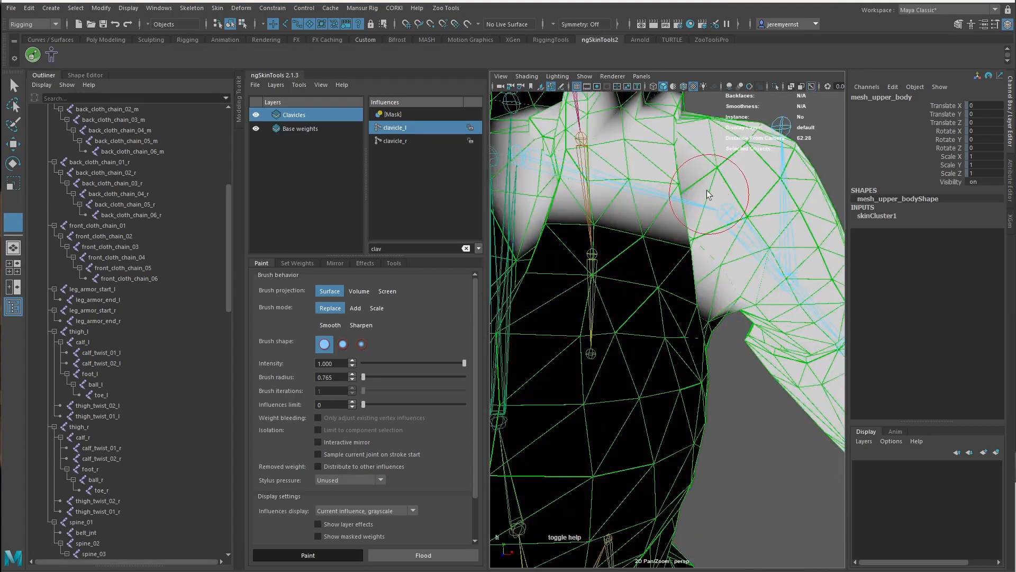
Paint full clavicle_l weight over the front and side of the left shoulder and the left collar spike in Replace mode.
{"action": "left_click_drag", "start_coordinate": [726, 199], "coordinate": [680, 233], "text": "alt"}
{"action": "right_click_drag", "start_coordinate": [680, 233], "coordinate": [662, 234], "text": "alt"}
{"action": "left_click_drag", "start_coordinate": [662, 234], "coordinate": [664, 235], "text": "alt"}
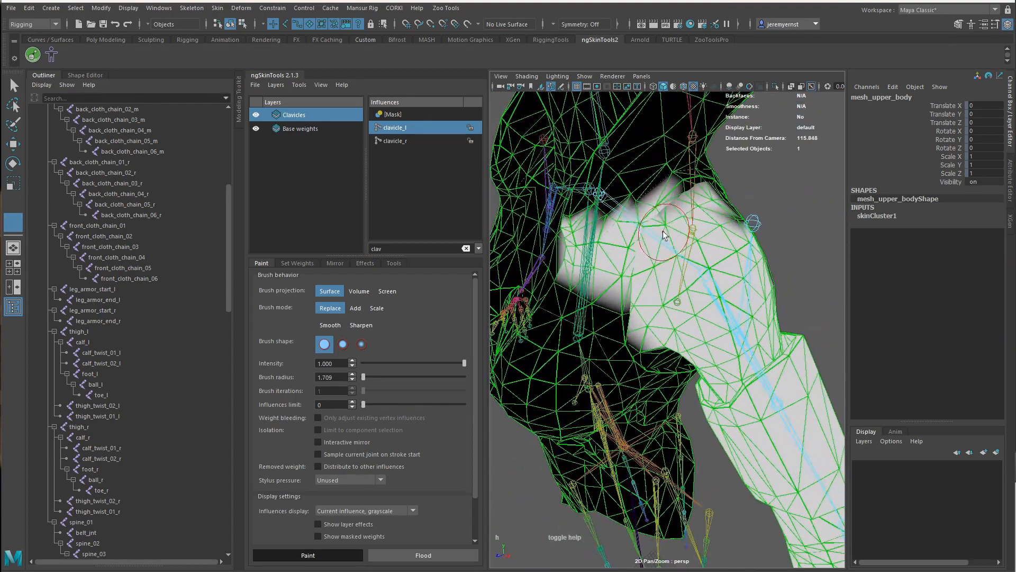
{"action": "left_click_drag", "start_coordinate": [675, 195], "coordinate": [733, 202], "text": "alt"}
{"action": "left_click_drag", "start_coordinate": [640, 177], "coordinate": [662, 245], "text": "alt"}
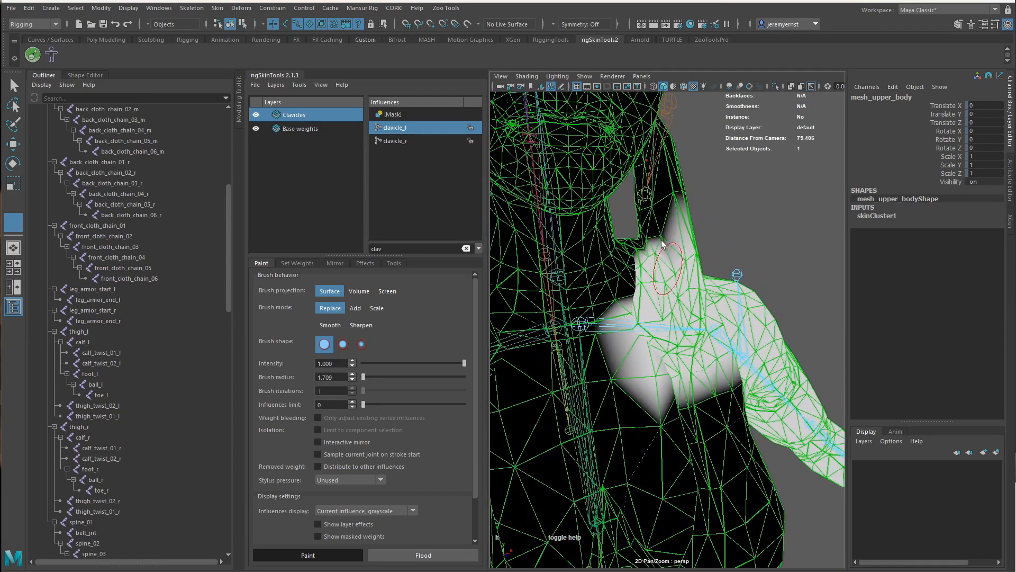
{"action": "left_click_drag", "start_coordinate": [684, 205], "coordinate": [689, 131], "text": "alt"}
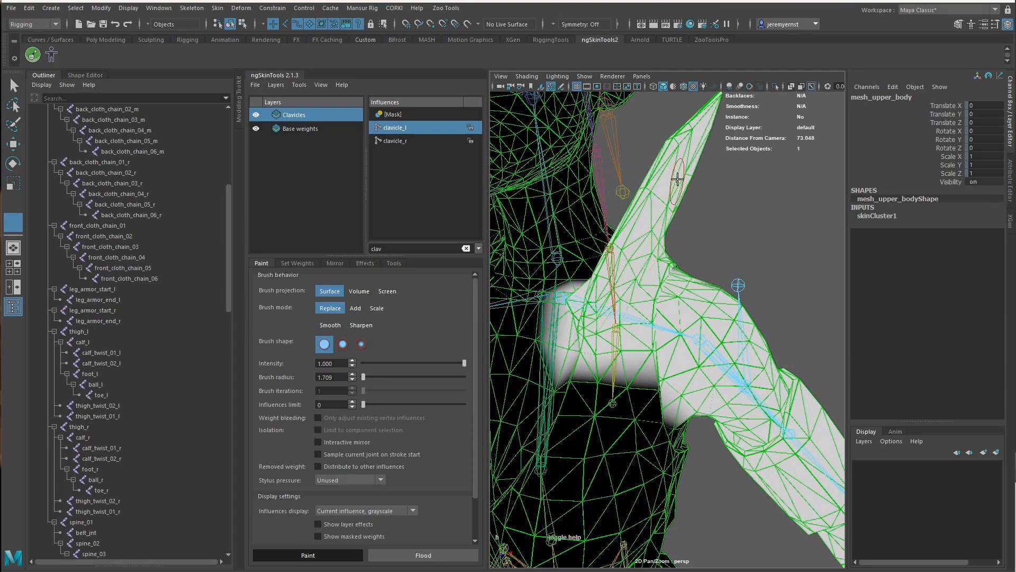
Paint full clavicle_l weight across the back of the left shoulder and shoulder blade.
{"action": "left_click_drag", "start_coordinate": [677, 179], "coordinate": [584, 291], "text": "alt"}
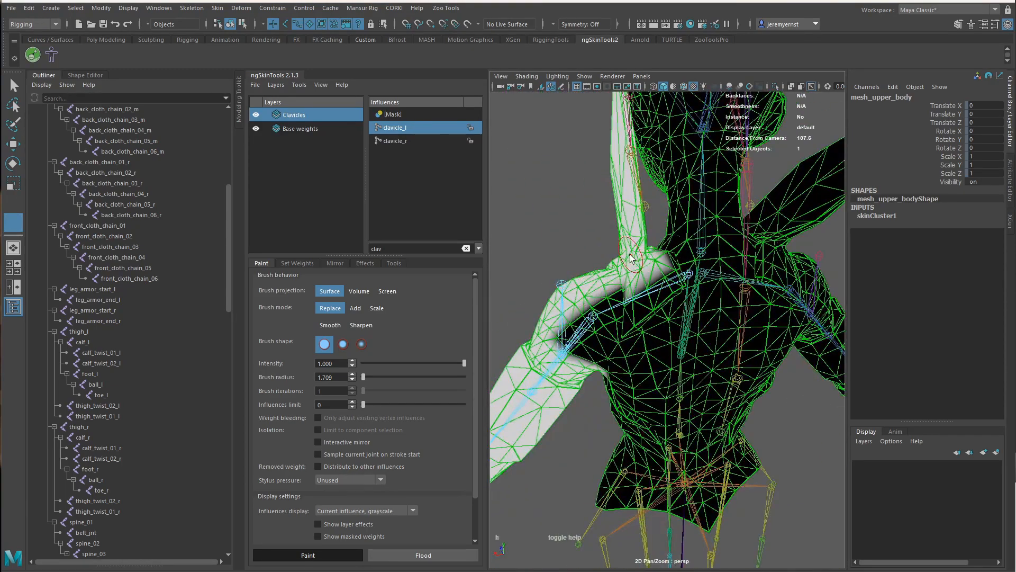
{"action": "left_click_drag", "start_coordinate": [631, 258], "coordinate": [678, 250], "text": "alt"}
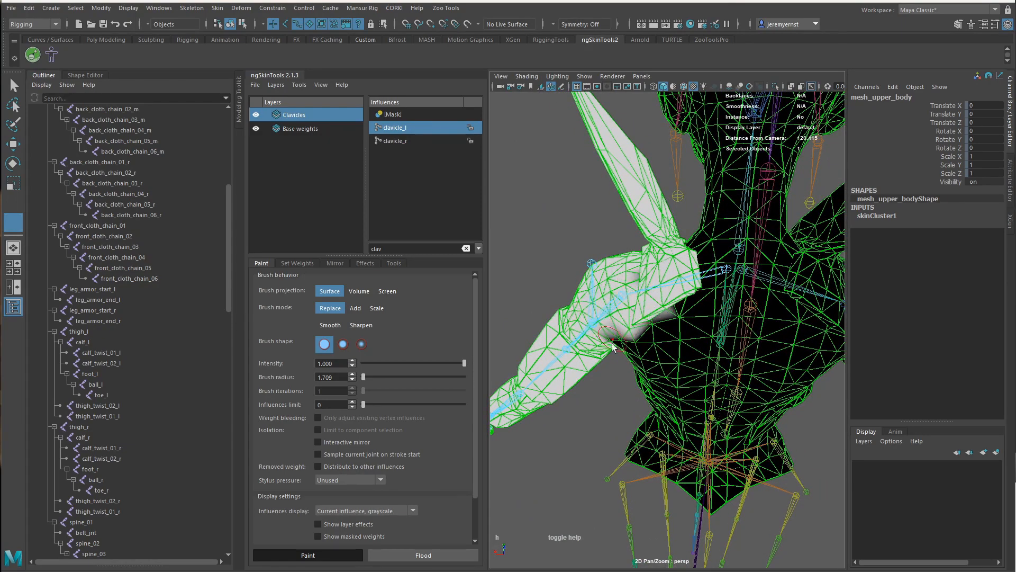
{"action": "left_click_drag", "start_coordinate": [612, 347], "coordinate": [608, 323], "text": "alt"}
{"action": "left_click_drag", "start_coordinate": [605, 377], "coordinate": [678, 370]}
{"action": "left_click_drag", "start_coordinate": [654, 276], "coordinate": [626, 220], "text": "alt"}
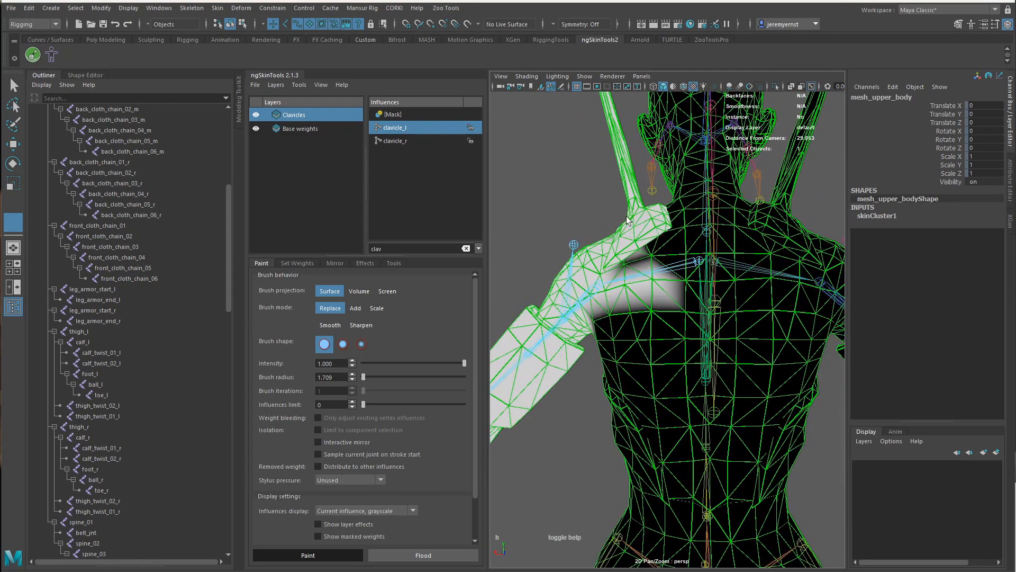
{"action": "mouse_move", "coordinate": [699, 344]}
{"action": "left_mouse_down"}
{"action": "mouse_move", "coordinate": [676, 329]}
{"action": "mouse_move", "coordinate": [605, 332]}
{"action": "left_mouse_up"}
{"action": "mouse_move", "coordinate": [654, 303]}
{"action": "left_mouse_down", "text": "alt"}
{"action": "mouse_move", "coordinate": [706, 283]}
{"action": "mouse_move", "coordinate": [688, 249]}
{"action": "mouse_move", "coordinate": [651, 226]}
{"action": "mouse_move", "coordinate": [687, 229]}
{"action": "mouse_move", "coordinate": [730, 264]}
{"action": "mouse_move", "coordinate": [660, 252]}
{"action": "mouse_move", "coordinate": [668, 299]}
{"action": "mouse_move", "coordinate": [671, 254]}
{"action": "mouse_move", "coordinate": [705, 245]}
{"action": "left_mouse_up", "text": "alt"}
{"action": "left_click_drag", "start_coordinate": [703, 206], "coordinate": [612, 259], "text": "alt"}
{"action": "scroll", "coordinate": [626, 289], "scroll_direction": "down", "scroll_amount": 4}
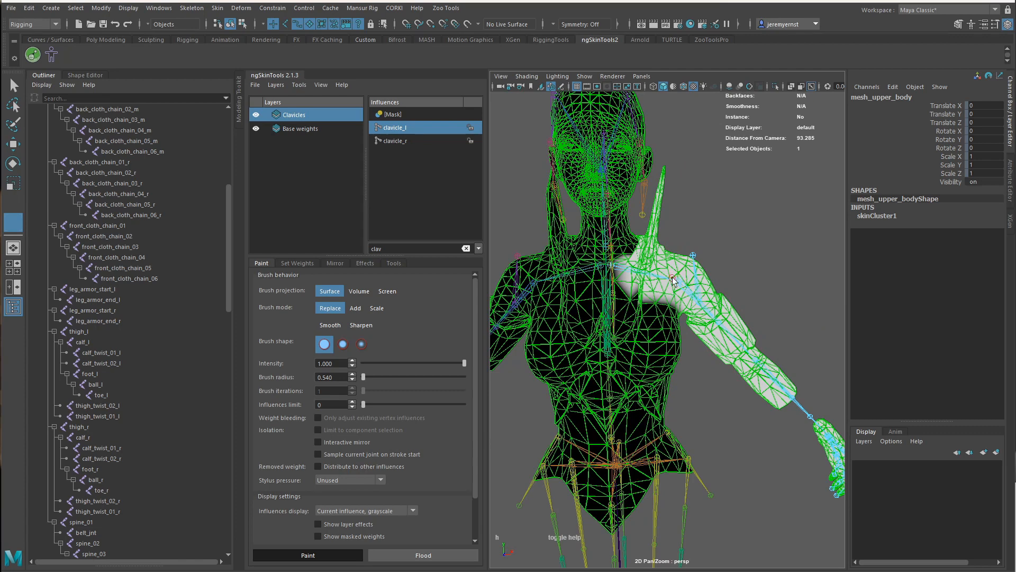
Extend the full clavicle_l weight across the upper left chest toward the sternum with brush radius 1.799.
{"action": "scroll", "coordinate": [638, 268], "scroll_direction": "up", "scroll_amount": 2}
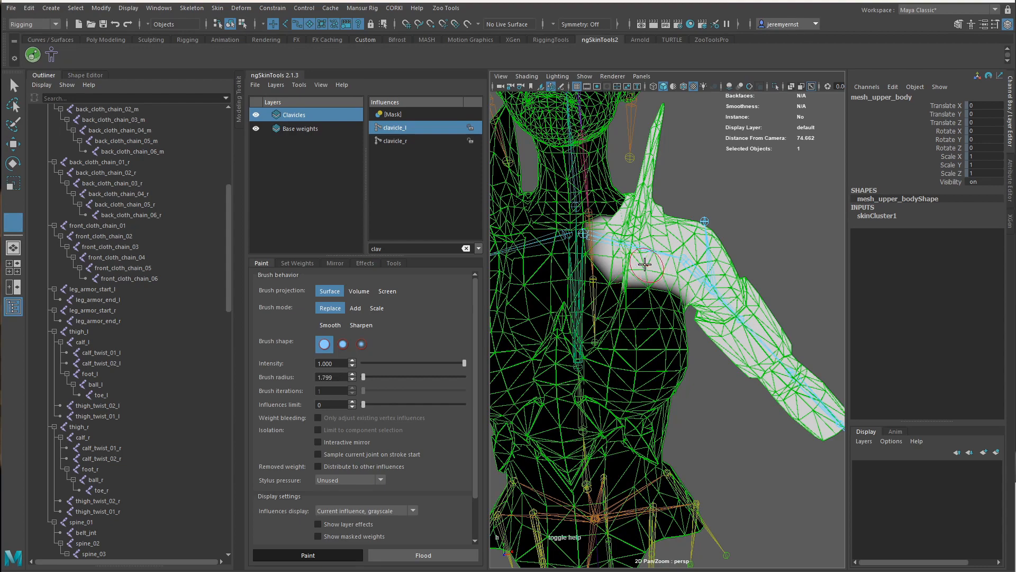
{"action": "mouse_move", "coordinate": [682, 271]}
{"action": "left_mouse_down"}
{"action": "mouse_move", "coordinate": [609, 283]}
{"action": "mouse_move", "coordinate": [675, 280]}
{"action": "mouse_move", "coordinate": [651, 281]}
{"action": "mouse_move", "coordinate": [668, 276]}
{"action": "mouse_move", "coordinate": [620, 259]}
{"action": "left_mouse_up"}
{"action": "left_click_drag", "start_coordinate": [629, 260], "coordinate": [682, 263], "text": "alt"}
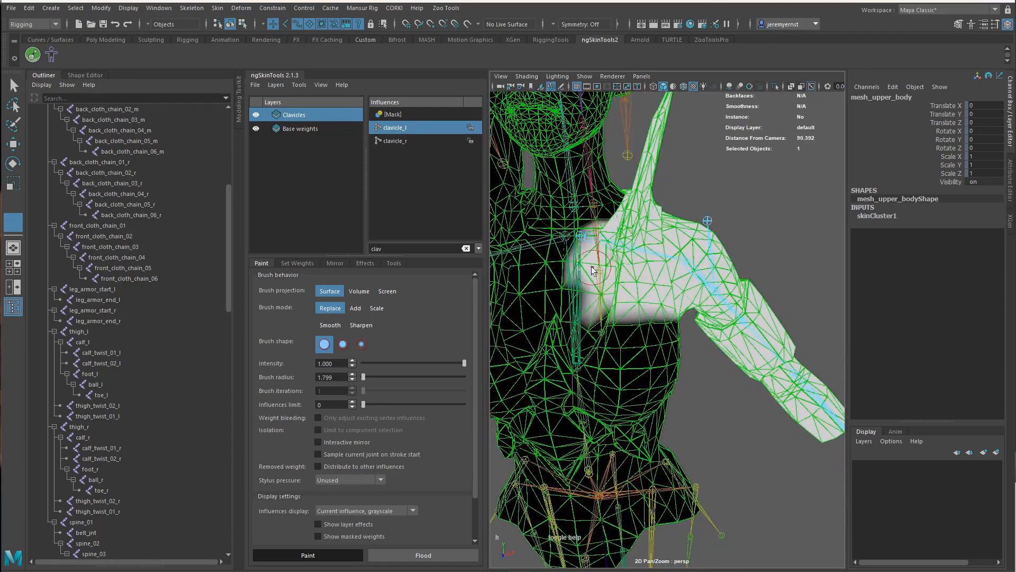
{"action": "left_click_drag", "start_coordinate": [592, 268], "coordinate": [578, 263]}
{"action": "scroll", "coordinate": [637, 287], "scroll_direction": "down", "scroll_amount": 4}
{"action": "mouse_move", "coordinate": [640, 288]}
{"action": "left_mouse_down", "text": "alt"}
{"action": "mouse_move", "coordinate": [706, 285]}
{"action": "mouse_move", "coordinate": [659, 288]}
{"action": "mouse_move", "coordinate": [682, 291]}
{"action": "left_mouse_up", "text": "alt"}
{"action": "mouse_move", "coordinate": [741, 302]}
{"action": "left_mouse_down", "text": "alt"}
{"action": "mouse_move", "coordinate": [614, 294]}
{"action": "mouse_move", "coordinate": [922, 313]}
{"action": "mouse_move", "coordinate": [895, 312]}
{"action": "left_mouse_up", "text": "alt"}
Smooth the whole clavicle_l weight map repeatedly at intensity 0.300, with smoothing across gaps and thin surfaces.
{"action": "left_click", "coordinate": [310, 263]}
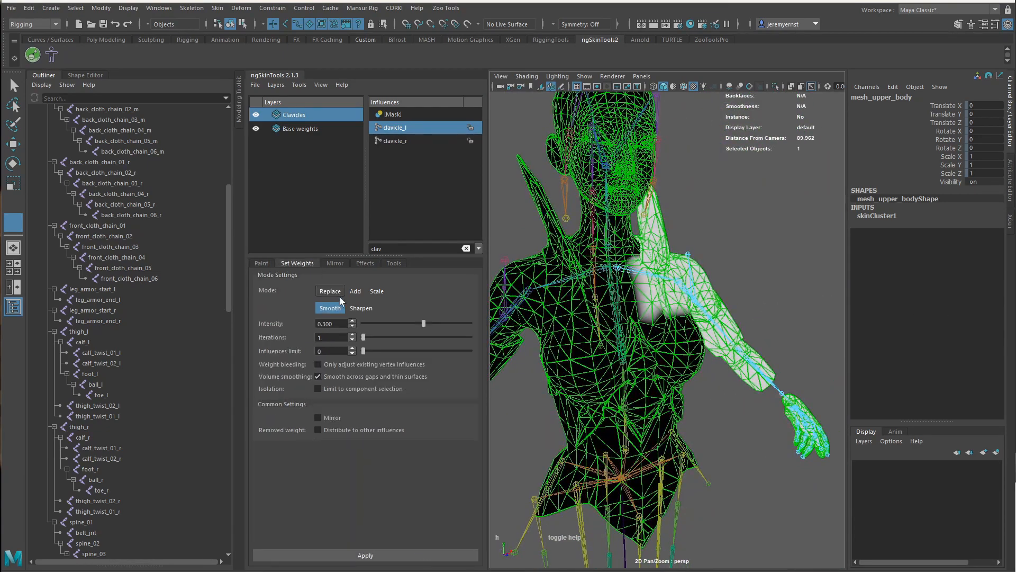
{"action": "left_click", "coordinate": [371, 558]}
{"action": "left_click", "coordinate": [371, 558]}
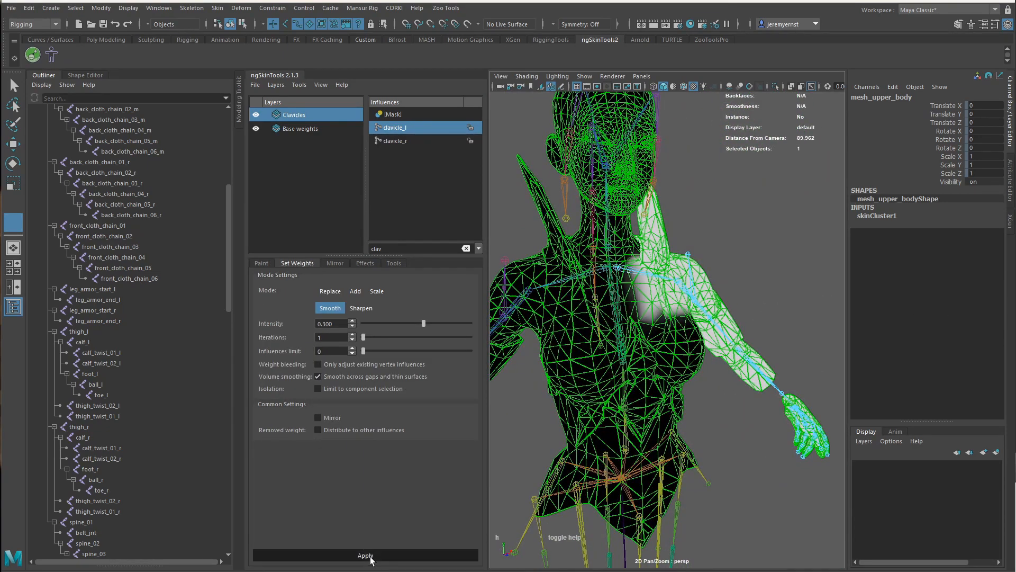
{"action": "left_click", "coordinate": [370, 559]}
{"action": "left_click", "coordinate": [370, 559]}
{"action": "left_click_drag", "start_coordinate": [694, 421], "coordinate": [563, 454], "text": "alt"}
{"action": "left_click", "coordinate": [343, 555]}
Select the clavicle_l joint and rotate it about 39.5 degrees around Z to test the shoulder deformation.
{"action": "left_click_drag", "start_coordinate": [706, 354], "coordinate": [510, 347], "text": "alt"}
{"action": "key", "text": "w"}
{"action": "left_click", "coordinate": [585, 236]}
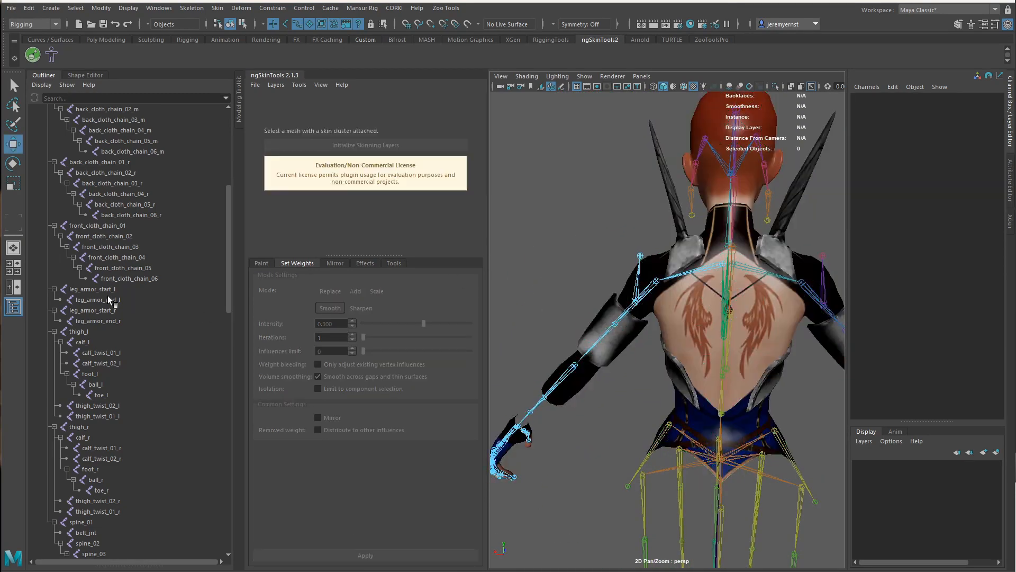
{"action": "scroll", "coordinate": [99, 341], "scroll_direction": "down", "scroll_amount": 12}
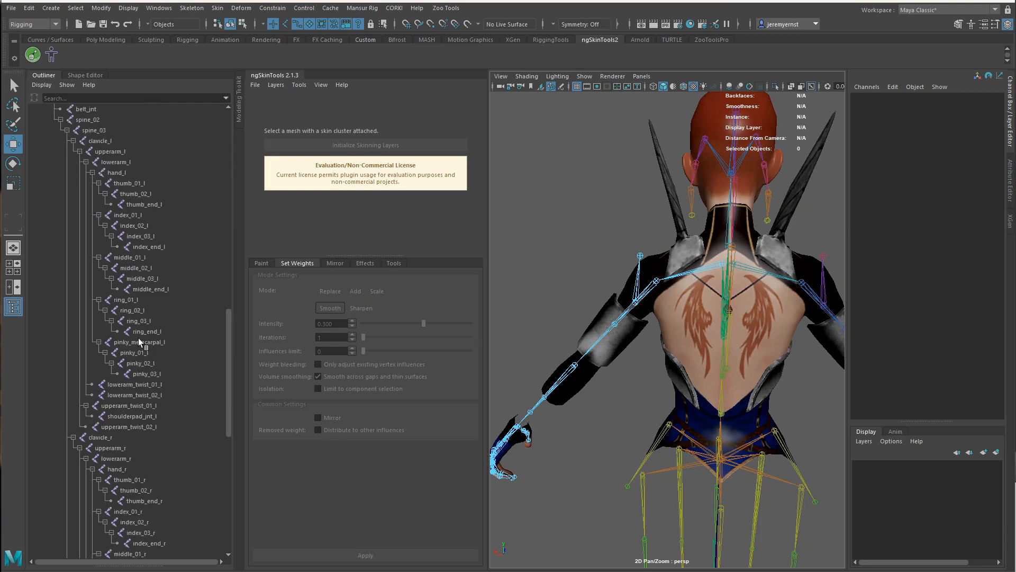
{"action": "left_click", "coordinate": [114, 143]}
{"action": "key", "text": "e"}
{"action": "mouse_move", "coordinate": [699, 269]}
{"action": "left_mouse_down"}
{"action": "mouse_move", "coordinate": [756, 343]}
{"action": "mouse_move", "coordinate": [705, 347]}
{"action": "mouse_move", "coordinate": [715, 339]}
{"action": "left_mouse_up"}
Hide the joints in the viewport to view the upper back without the skeleton.
{"action": "left_click", "coordinate": [584, 76]}
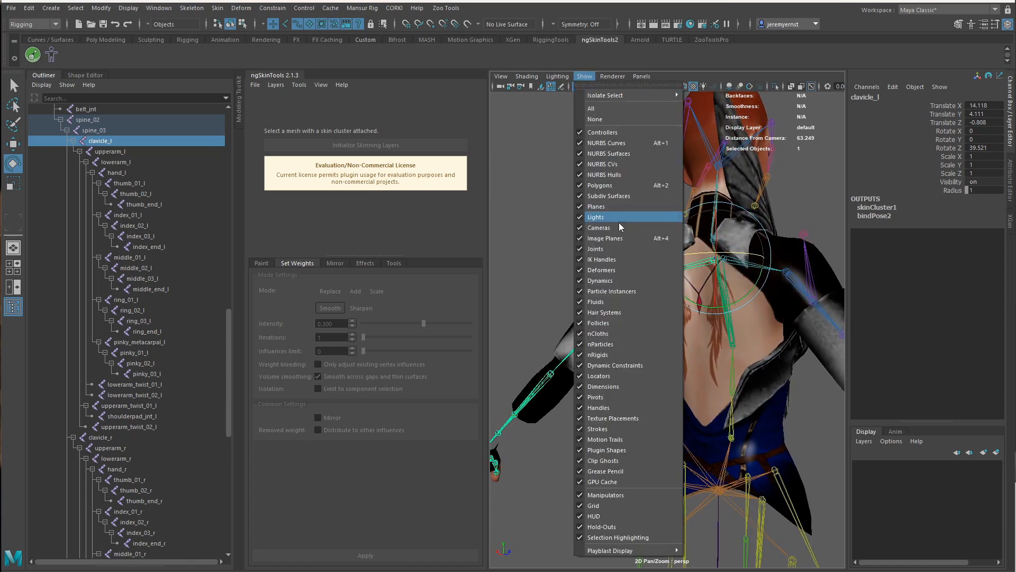
{"action": "left_click", "coordinate": [618, 237]}
{"action": "scroll", "coordinate": [729, 339], "scroll_direction": "up", "scroll_amount": 1}
{"action": "middle_click_drag", "start_coordinate": [729, 339], "coordinate": [631, 327], "text": "alt"}
{"action": "mouse_move", "coordinate": [631, 327]}
{"action": "left_mouse_down", "text": "alt"}
{"action": "mouse_move", "coordinate": [601, 344]}
{"action": "mouse_move", "coordinate": [630, 339]}
{"action": "left_mouse_up", "text": "alt"}
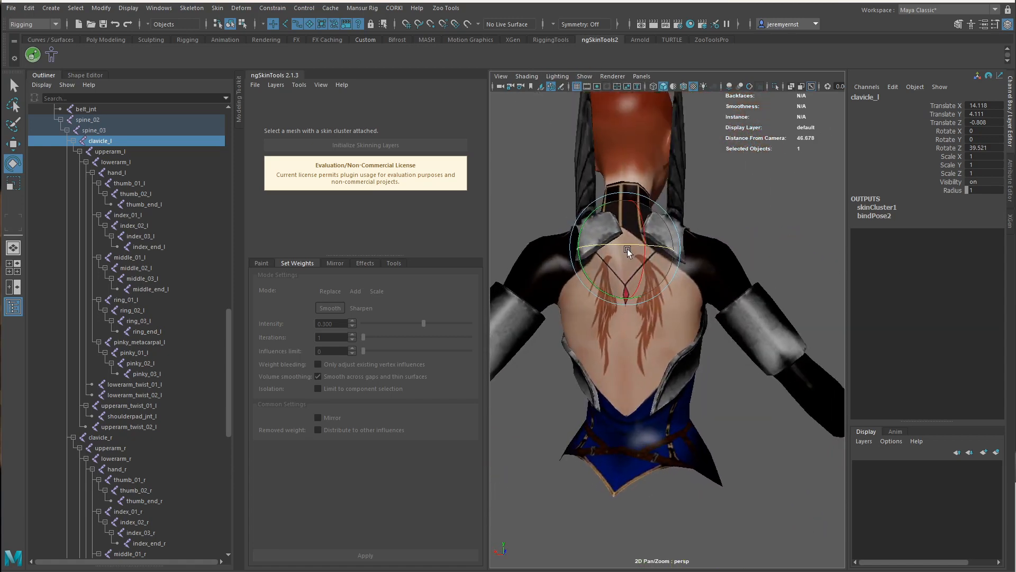
Try rotating the clavicle_l joint further from the back view, and undo the test rotations.
{"action": "left_click_drag", "start_coordinate": [628, 247], "coordinate": [821, 332]}
{"action": "key", "text": "ctrl+z"}
{"action": "key", "text": "ctrl+z"}
Pose the clavicle_l joint at a rotation of about X 4.13, Y -11.83, Z -40.82.
{"action": "left_click_drag", "start_coordinate": [730, 296], "coordinate": [771, 270], "text": "alt"}
{"action": "left_click_drag", "start_coordinate": [750, 228], "coordinate": [736, 203]}
{"action": "left_click_drag", "start_coordinate": [743, 238], "coordinate": [714, 279], "text": "alt"}
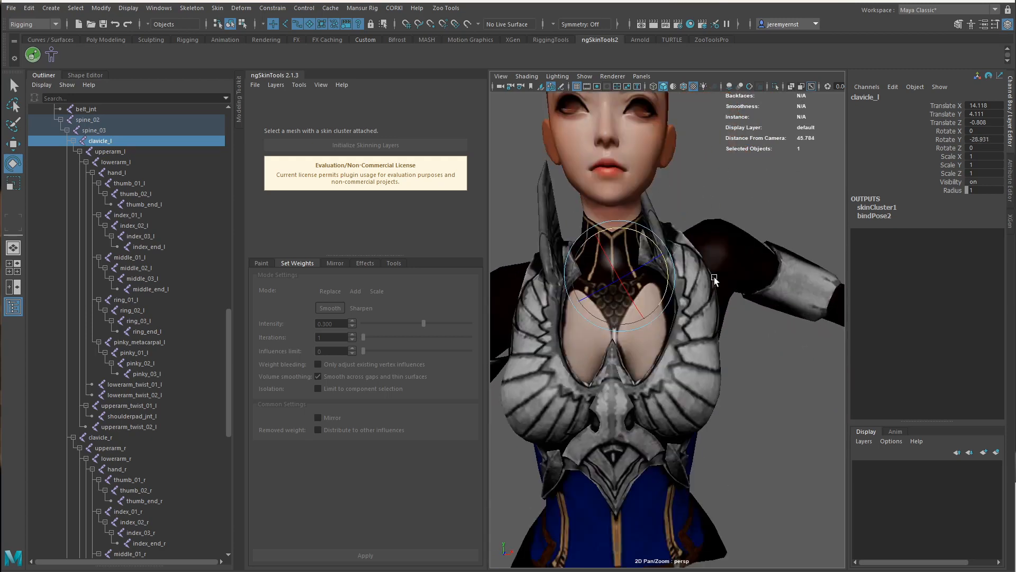
{"action": "left_click_drag", "start_coordinate": [658, 307], "coordinate": [670, 312]}
{"action": "left_click_drag", "start_coordinate": [653, 271], "coordinate": [606, 338]}
Try touching up the clavicle_l weights on mesh_upper_body along the left breastplate's armpit edge, and undo the last stroke.
{"action": "key", "text": "q"}
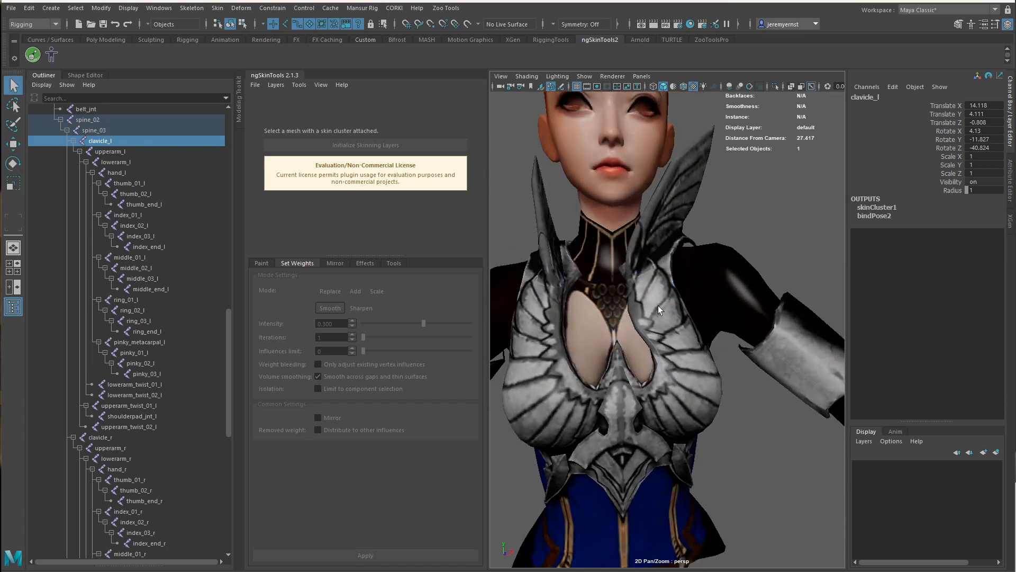
{"action": "left_click", "coordinate": [635, 311]}
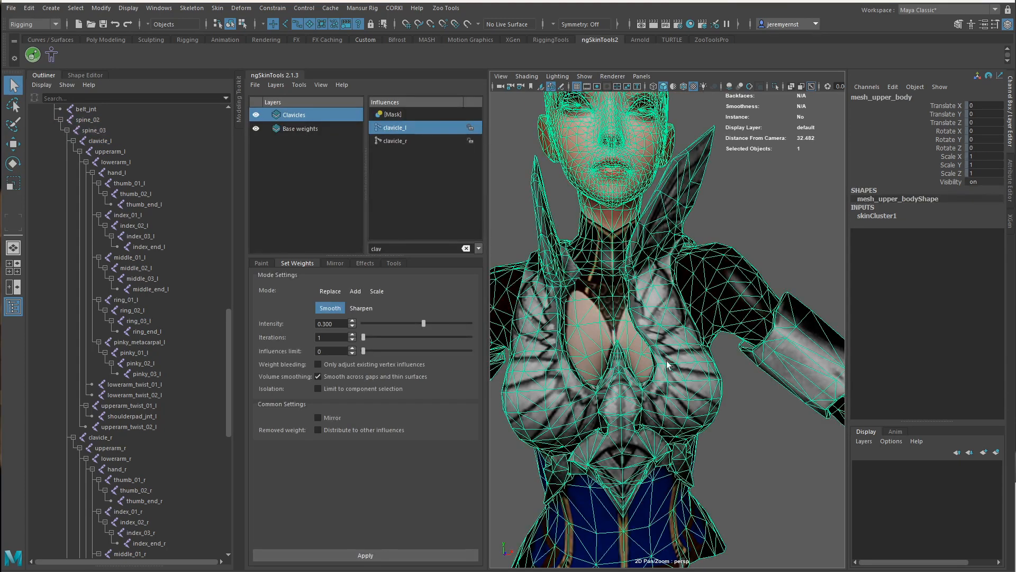
{"action": "left_click", "coordinate": [262, 263]}
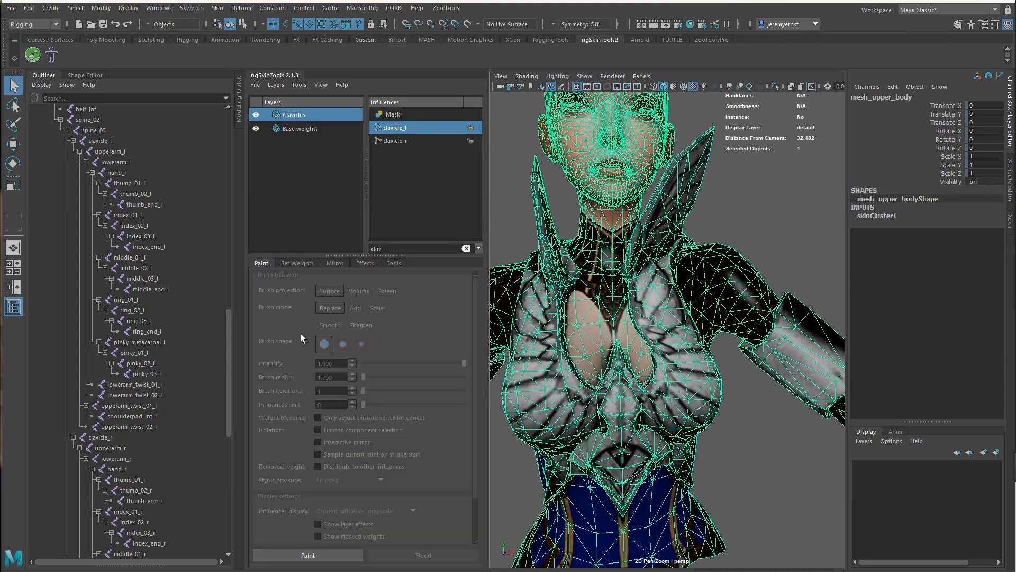
{"action": "left_click", "coordinate": [309, 554]}
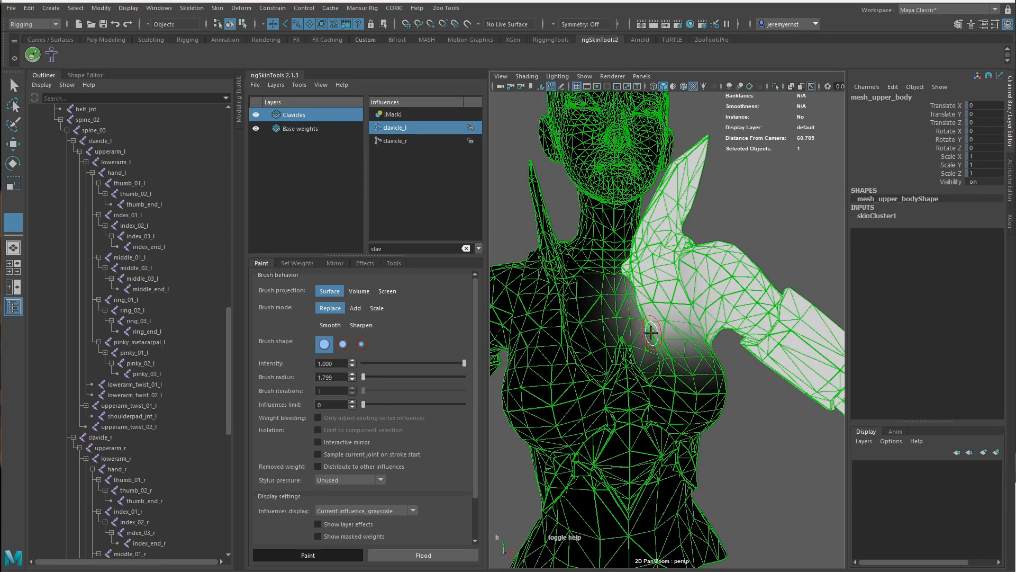
{"action": "left_click_drag", "start_coordinate": [667, 324], "coordinate": [590, 316], "text": "alt"}
{"action": "right_click_drag", "start_coordinate": [590, 316], "coordinate": [732, 376], "text": "alt"}
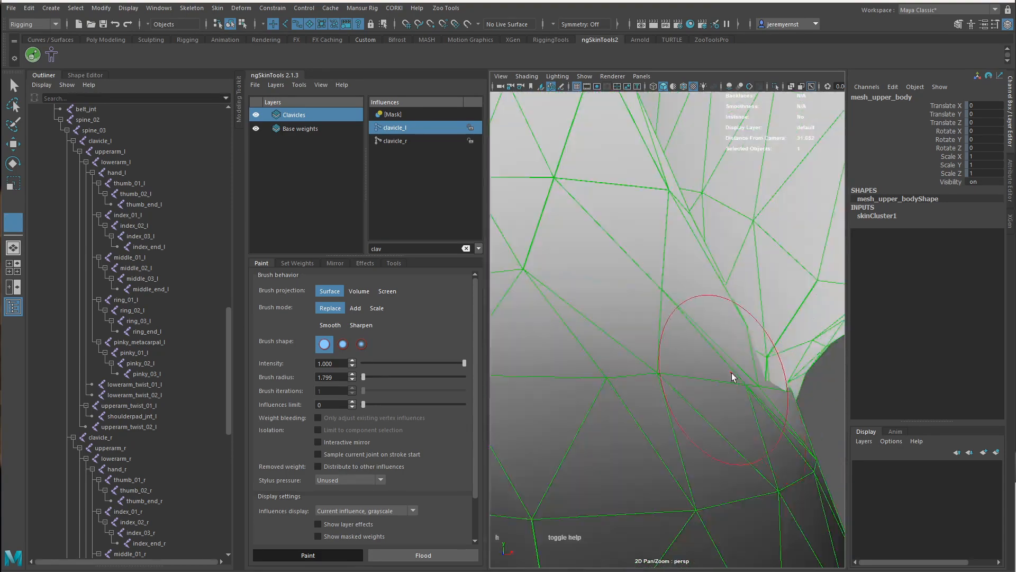
{"action": "middle_click_drag", "start_coordinate": [732, 377], "coordinate": [643, 394], "text": "alt"}
{"action": "mouse_move", "coordinate": [724, 377]}
{"action": "left_mouse_down"}
{"action": "mouse_move", "coordinate": [676, 363]}
{"action": "mouse_move", "coordinate": [701, 368]}
{"action": "mouse_move", "coordinate": [738, 405]}
{"action": "mouse_move", "coordinate": [681, 339]}
{"action": "mouse_move", "coordinate": [648, 337]}
{"action": "left_mouse_up"}
{"action": "mouse_move", "coordinate": [656, 338]}
{"action": "left_mouse_down", "text": "ctrl"}
{"action": "mouse_move", "coordinate": [684, 365]}
{"action": "mouse_move", "coordinate": [680, 355]}
{"action": "mouse_move", "coordinate": [586, 344]}
{"action": "mouse_move", "coordinate": [791, 322]}
{"action": "mouse_move", "coordinate": [770, 405]}
{"action": "mouse_move", "coordinate": [871, 416]}
{"action": "left_mouse_up", "text": "ctrl"}
{"action": "key", "text": "ctrl+z"}
Clear the mesh selection and inspect the textured breastplate near the left armpit.
{"action": "scroll", "coordinate": [780, 455], "scroll_direction": "down", "scroll_amount": 2}
{"action": "key", "text": "w"}
{"action": "left_click", "coordinate": [780, 455]}
{"action": "scroll", "coordinate": [709, 387], "scroll_direction": "up", "scroll_amount": 6}
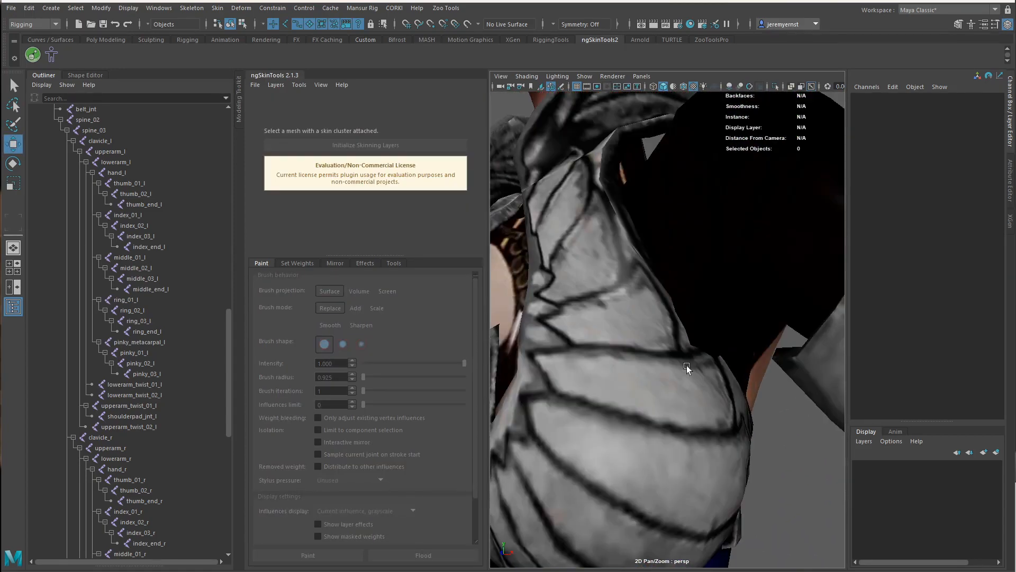
Resume painting clavicle_l on mesh_upper_body, adding weight along the breastplate's outer edge in Add mode, intensity 0.010, radius 0.452.
{"action": "left_click_drag", "start_coordinate": [687, 368], "coordinate": [663, 302], "text": "alt"}
{"action": "left_click", "coordinate": [664, 302]}
{"action": "left_click_drag", "start_coordinate": [651, 394], "coordinate": [606, 398], "text": "alt"}
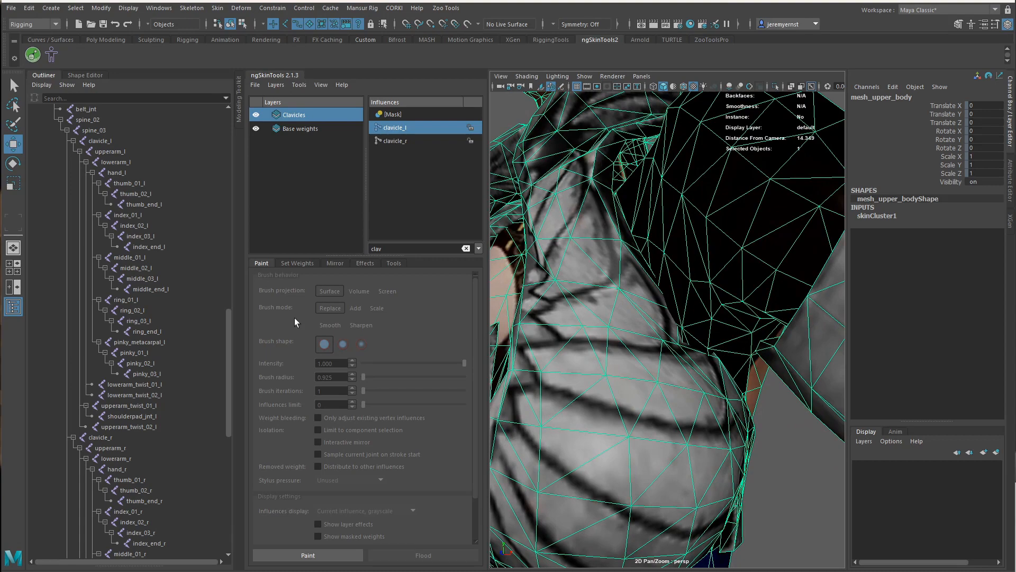
{"action": "left_click", "coordinate": [325, 555]}
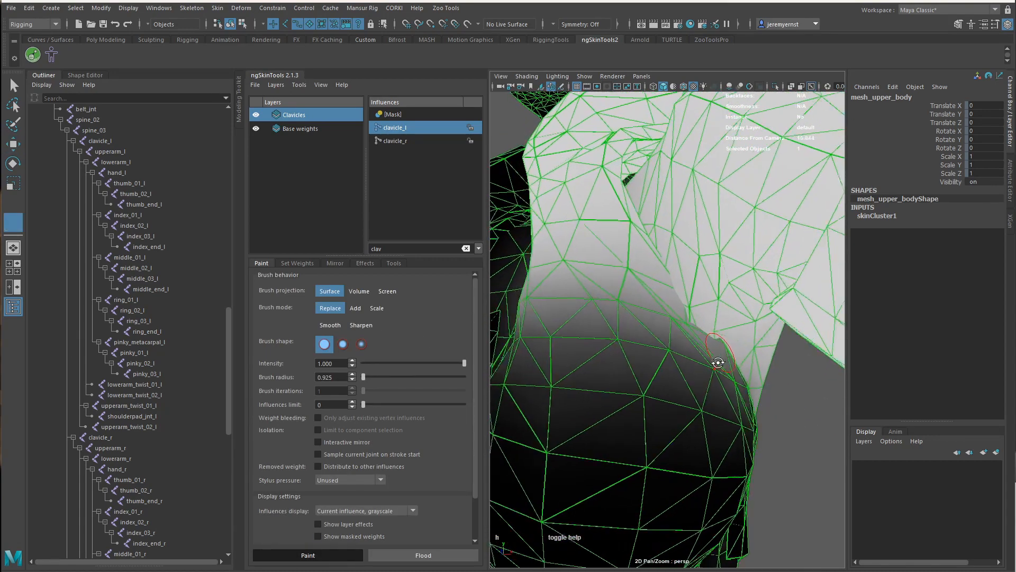
{"action": "mouse_move", "coordinate": [718, 362]}
{"action": "left_mouse_down", "text": "alt"}
{"action": "mouse_move", "coordinate": [701, 367]}
{"action": "mouse_move", "coordinate": [702, 358]}
{"action": "mouse_move", "coordinate": [709, 378]}
{"action": "mouse_move", "coordinate": [688, 379]}
{"action": "mouse_move", "coordinate": [655, 360]}
{"action": "mouse_move", "coordinate": [685, 370]}
{"action": "mouse_move", "coordinate": [704, 352]}
{"action": "left_mouse_up", "text": "alt"}
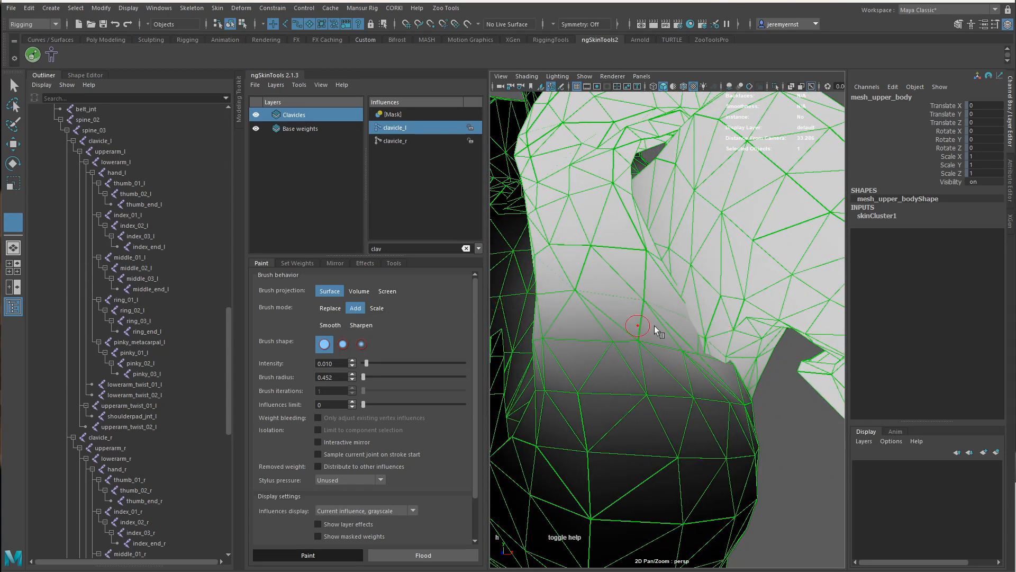
{"action": "left_click_drag", "start_coordinate": [656, 331], "coordinate": [680, 349], "text": "alt"}
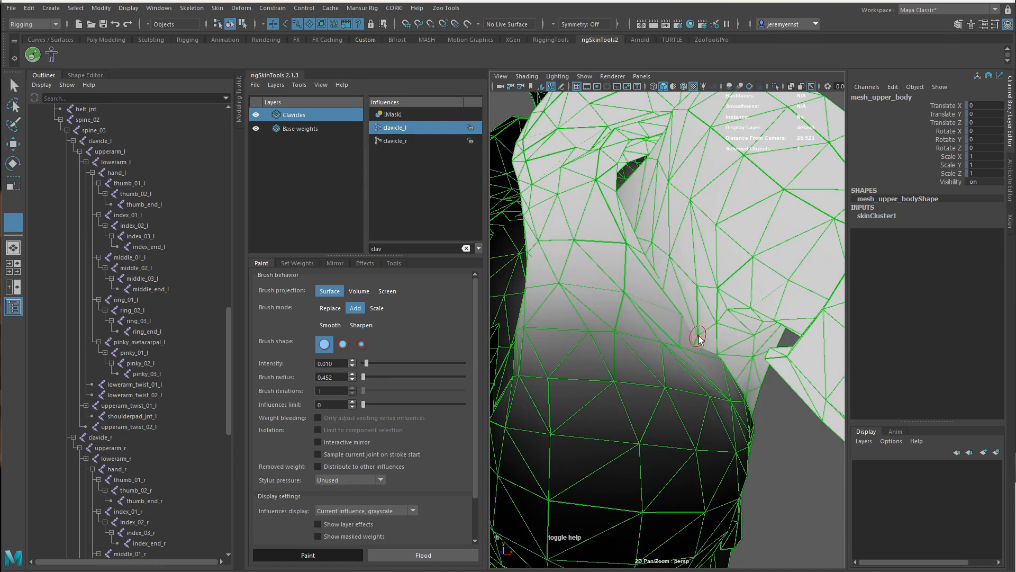
{"action": "left_click_drag", "start_coordinate": [741, 362], "coordinate": [712, 370], "text": "alt"}
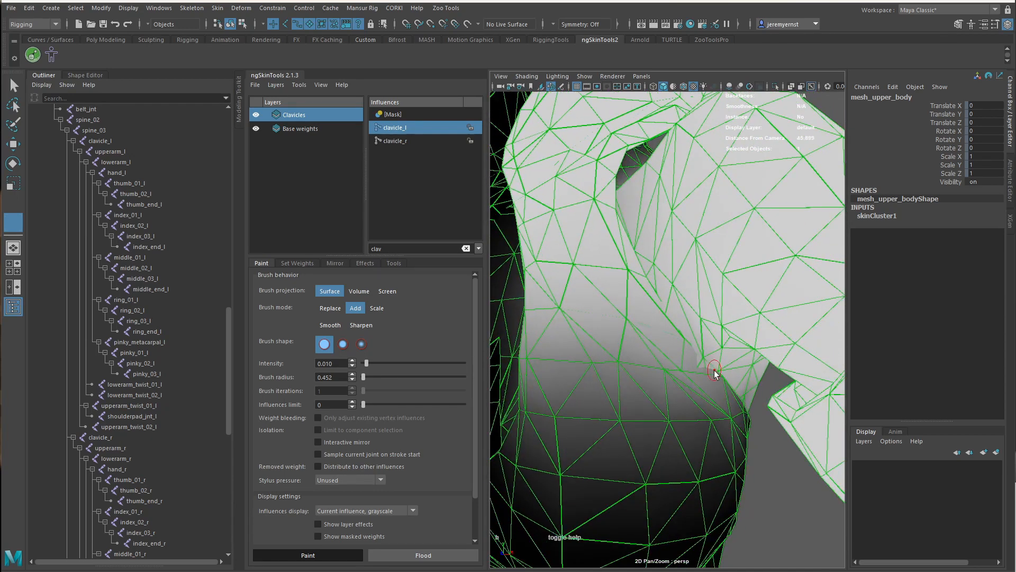
Blend a little more clavicle_l weight into the left breastplate's lower edge near the armpit.
{"action": "right_click_drag", "start_coordinate": [712, 370], "coordinate": [728, 415], "text": "alt"}
{"action": "mouse_move", "coordinate": [729, 415]}
{"action": "left_mouse_down", "text": "alt"}
{"action": "mouse_move", "coordinate": [731, 407]}
{"action": "mouse_move", "coordinate": [656, 349]}
{"action": "mouse_move", "coordinate": [708, 399]}
{"action": "left_mouse_up", "text": "alt"}
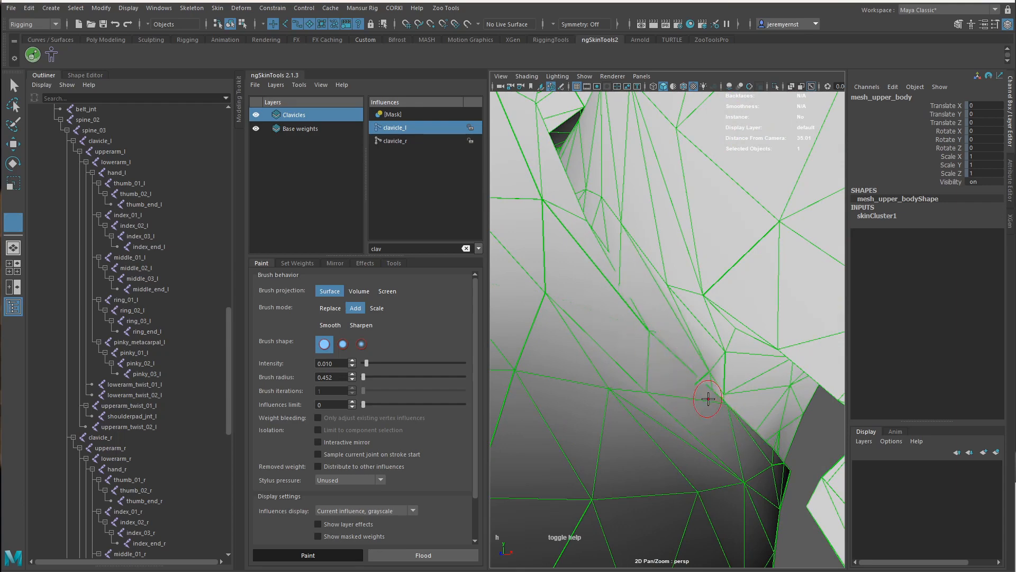
{"action": "left_click_drag", "start_coordinate": [665, 365], "coordinate": [698, 393]}
{"action": "scroll", "coordinate": [634, 362], "scroll_direction": "down", "scroll_amount": 4}
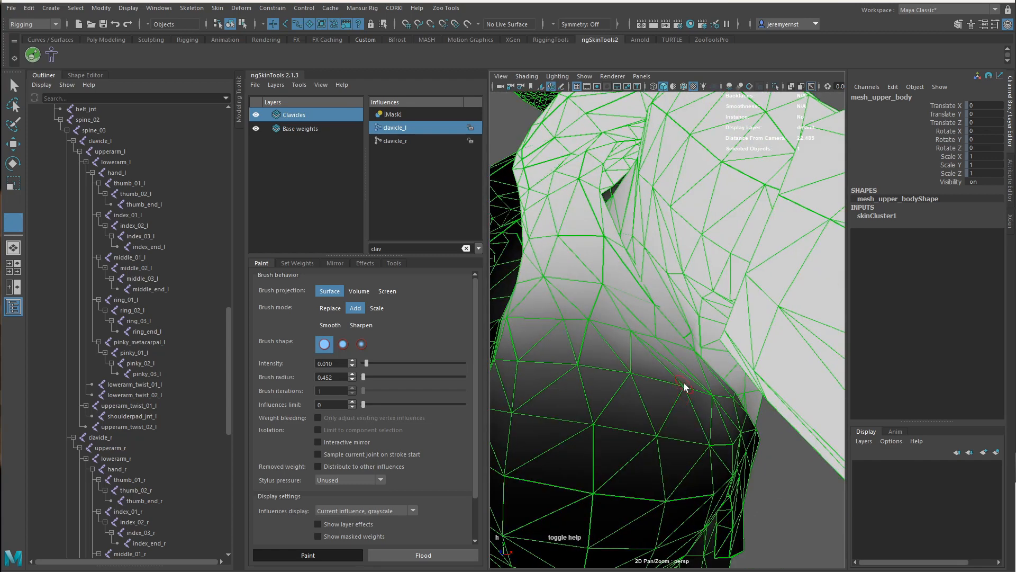
{"action": "mouse_move", "coordinate": [619, 377]}
{"action": "left_mouse_down", "text": "alt"}
{"action": "mouse_move", "coordinate": [664, 374]}
{"action": "mouse_move", "coordinate": [610, 366]}
{"action": "mouse_move", "coordinate": [633, 384]}
{"action": "mouse_move", "coordinate": [606, 390]}
{"action": "mouse_move", "coordinate": [655, 379]}
{"action": "mouse_move", "coordinate": [694, 389]}
{"action": "left_mouse_up", "text": "alt"}
{"action": "scroll", "coordinate": [589, 382], "scroll_direction": "up", "scroll_amount": 4}
{"action": "scroll", "coordinate": [637, 393], "scroll_direction": "down", "scroll_amount": 6}
{"action": "scroll", "coordinate": [697, 385], "scroll_direction": "up", "scroll_amount": 5}
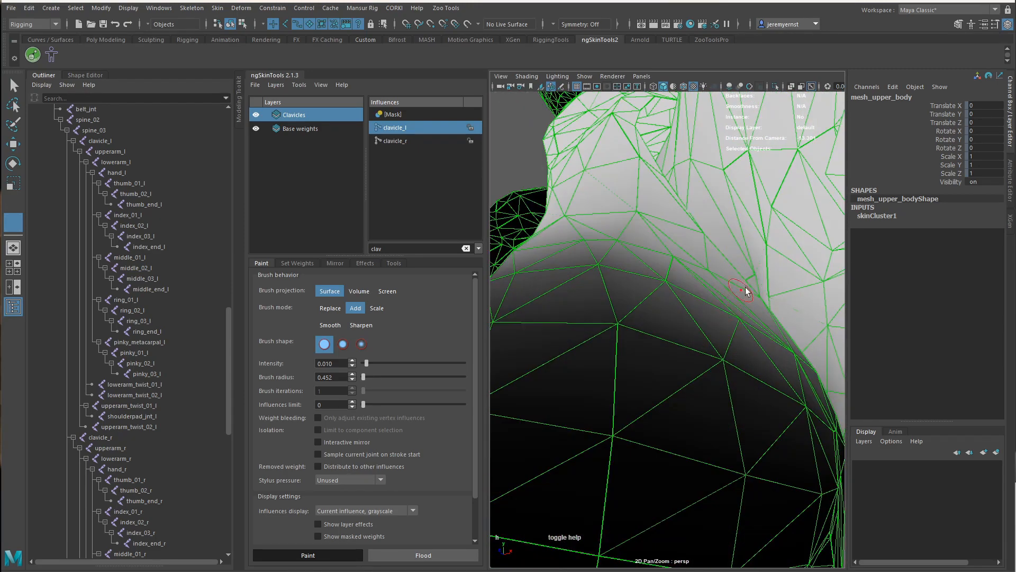
{"action": "scroll", "coordinate": [741, 283], "scroll_direction": "down", "scroll_amount": 5}
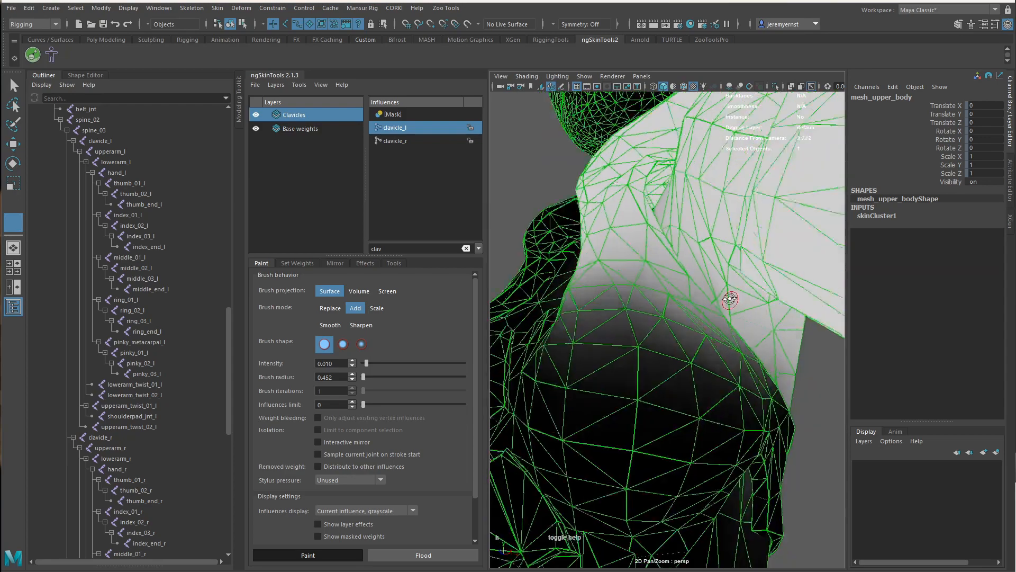
Clear the mesh selection and examine the deformed left shoulder and breastplate on the textured character.
{"action": "mouse_move", "coordinate": [730, 297]}
{"action": "left_mouse_down", "text": "alt"}
{"action": "mouse_move", "coordinate": [762, 305]}
{"action": "mouse_move", "coordinate": [757, 328]}
{"action": "left_mouse_up", "text": "alt"}
{"action": "key", "text": "w"}
{"action": "left_click", "coordinate": [793, 376]}
{"action": "scroll", "coordinate": [773, 377], "scroll_direction": "down", "scroll_amount": 5}
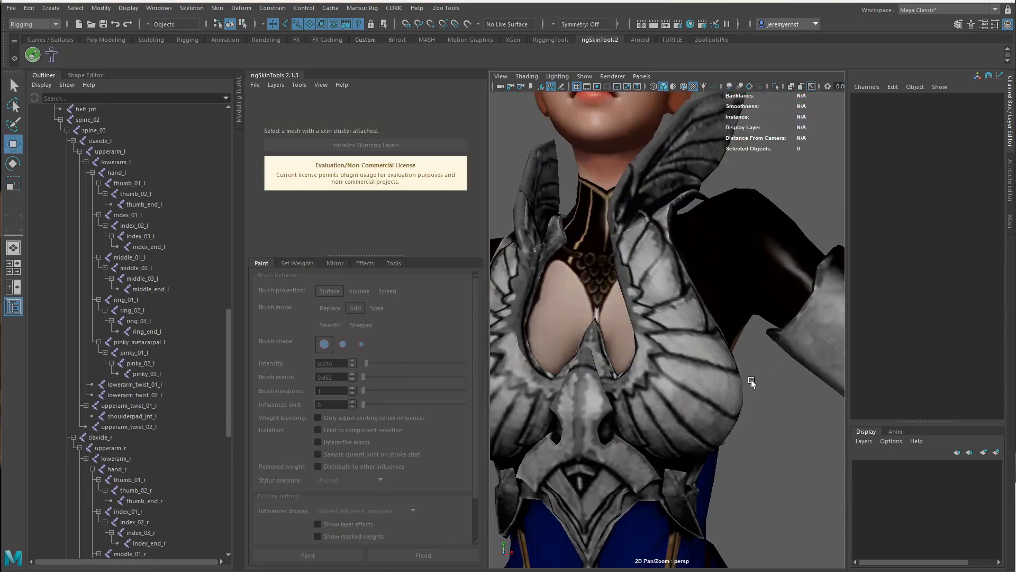
{"action": "left_click_drag", "start_coordinate": [751, 379], "coordinate": [751, 338], "text": "alt"}
{"action": "scroll", "coordinate": [549, 369], "scroll_direction": "up", "scroll_amount": 4}
{"action": "scroll", "coordinate": [550, 369], "scroll_direction": "down", "scroll_amount": 5}
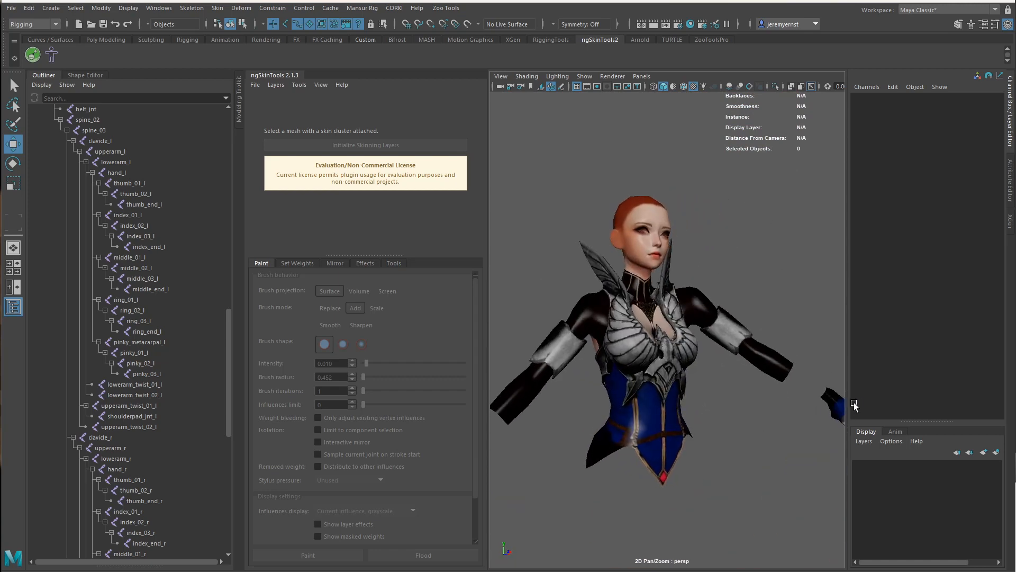
Mirror the Clavicles layer weights of mesh_upper_body across X from positive to negative with seam width 0.100.
{"action": "left_click", "coordinate": [690, 288]}
{"action": "key", "text": "f"}
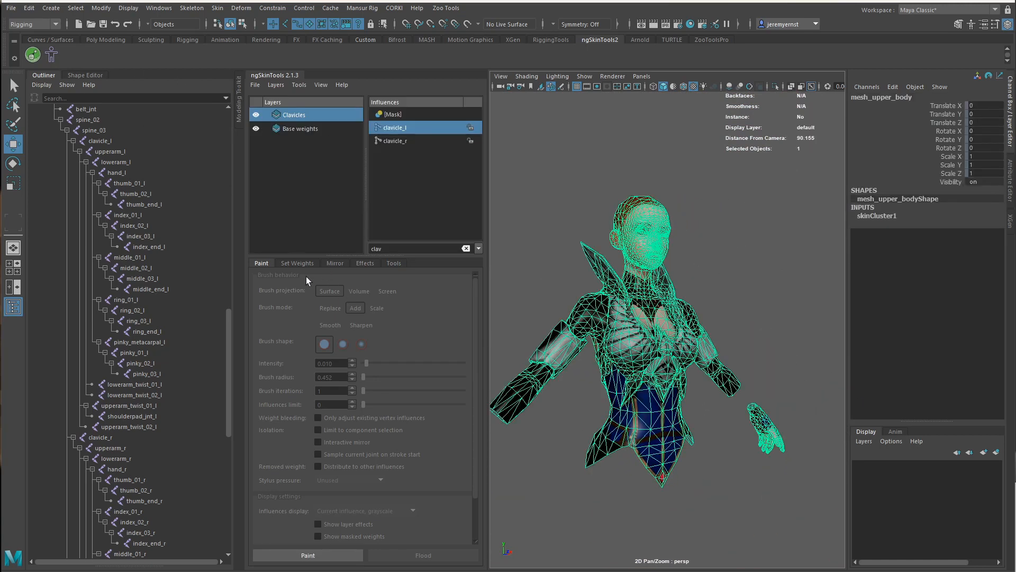
{"action": "left_click", "coordinate": [335, 263]}
{"action": "left_click", "coordinate": [367, 556]}
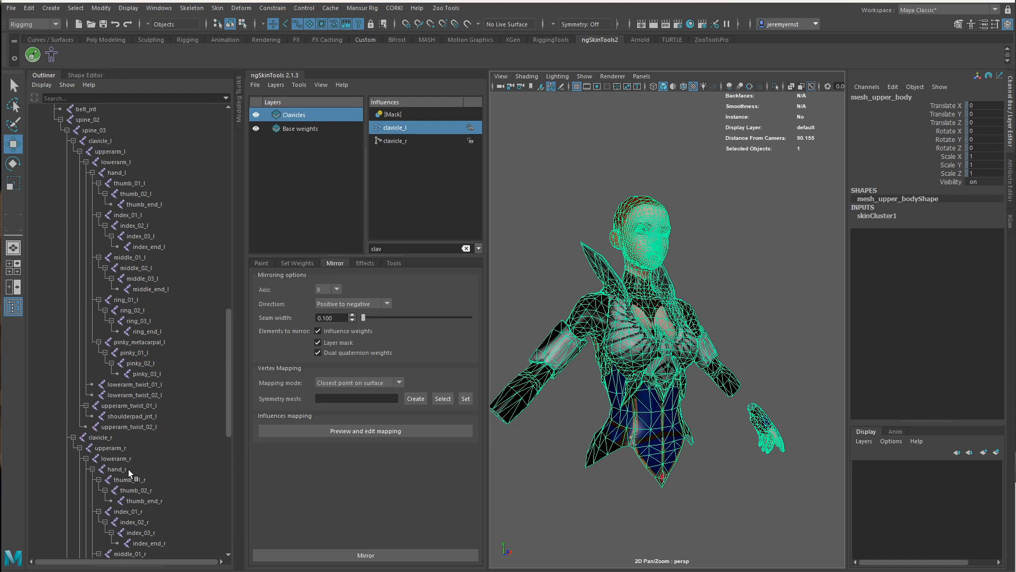
Rotate clavicle_l and clavicle_r together to test the mirrored shoulder weights, undoing each test rotation.
{"action": "left_click", "coordinate": [96, 436]}
{"action": "left_click", "coordinate": [79, 448]}
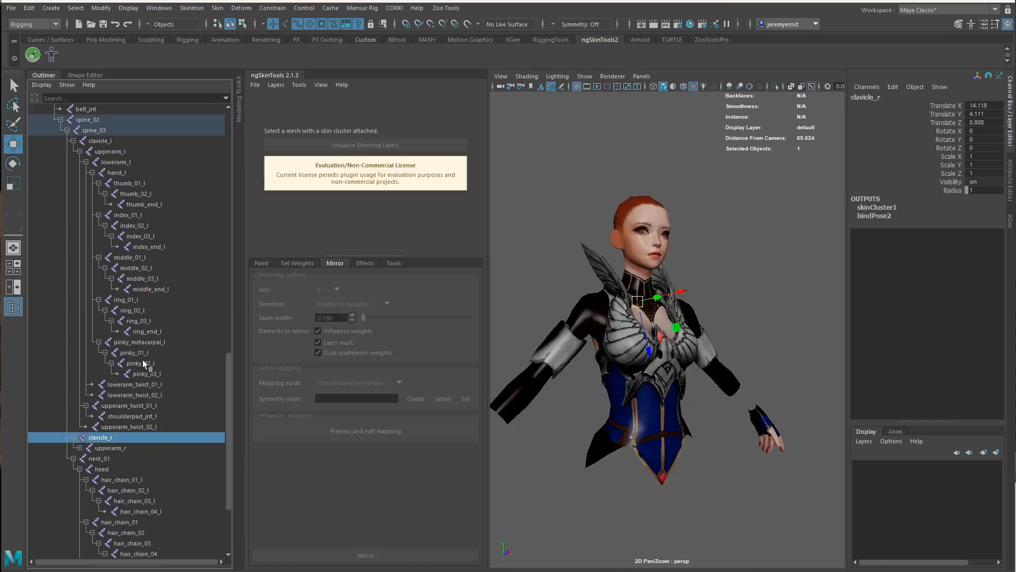
{"action": "left_click", "coordinate": [100, 140], "text": "ctrl"}
{"action": "key", "text": "e"}
{"action": "left_click_drag", "start_coordinate": [601, 284], "coordinate": [592, 319]}
{"action": "left_click_drag", "start_coordinate": [756, 370], "coordinate": [699, 336], "text": "alt"}
{"action": "key", "text": "ctrl+z"}
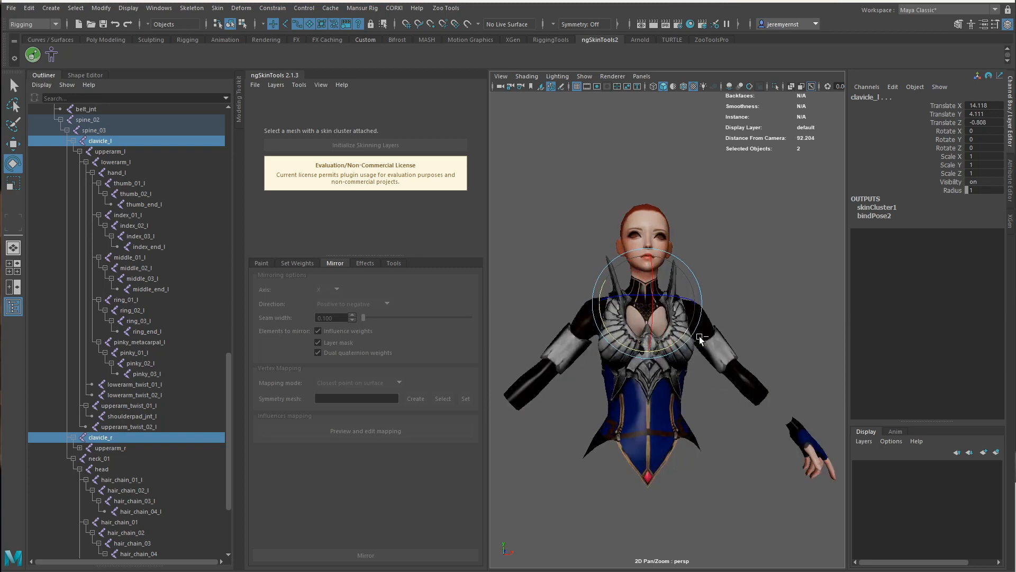
{"action": "left_click_drag", "start_coordinate": [671, 298], "coordinate": [656, 300]}
{"action": "left_click_drag", "start_coordinate": [684, 300], "coordinate": [786, 404]}
{"action": "key", "text": "ctrl+z"}
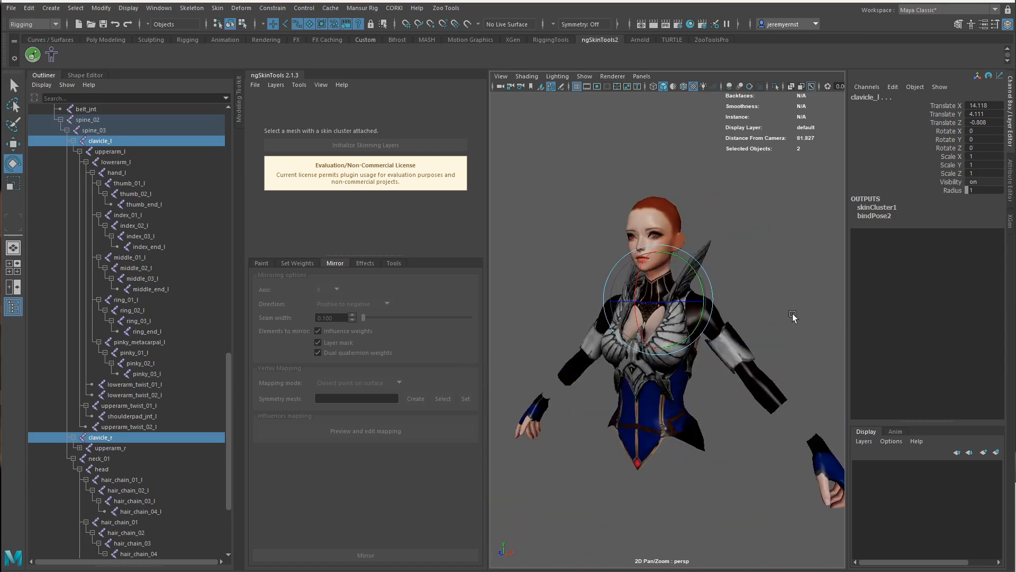
Add a new skinning layer named UpperArm to mesh_upper_body.
{"action": "left_click", "coordinate": [793, 316]}
{"action": "left_click_drag", "start_coordinate": [659, 341], "coordinate": [711, 350], "text": "alt"}
{"action": "left_click", "coordinate": [726, 340]}
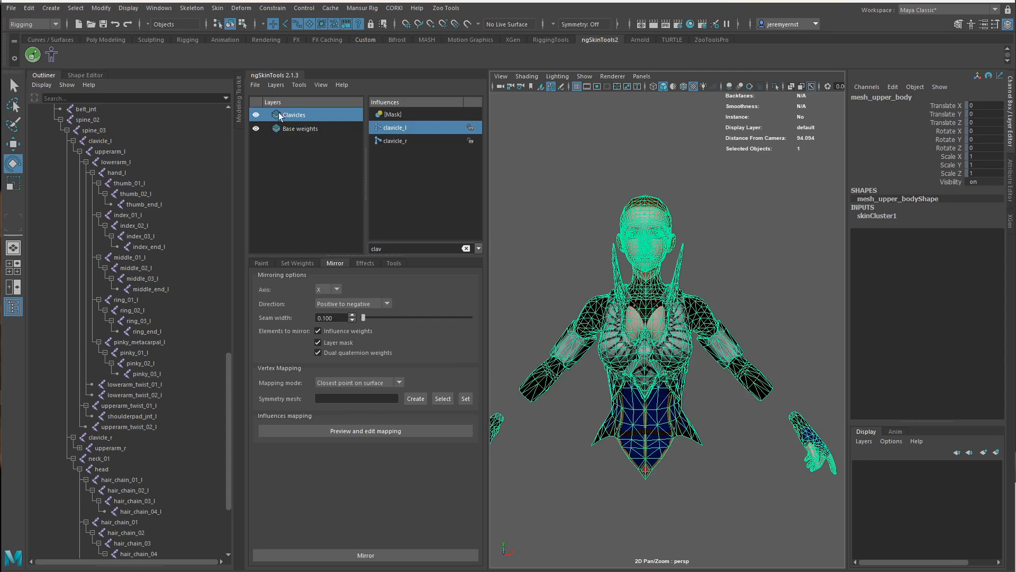
{"action": "left_click", "coordinate": [276, 84]}
{"action": "left_click", "coordinate": [305, 122]}
{"action": "double_click", "coordinate": [296, 115]}
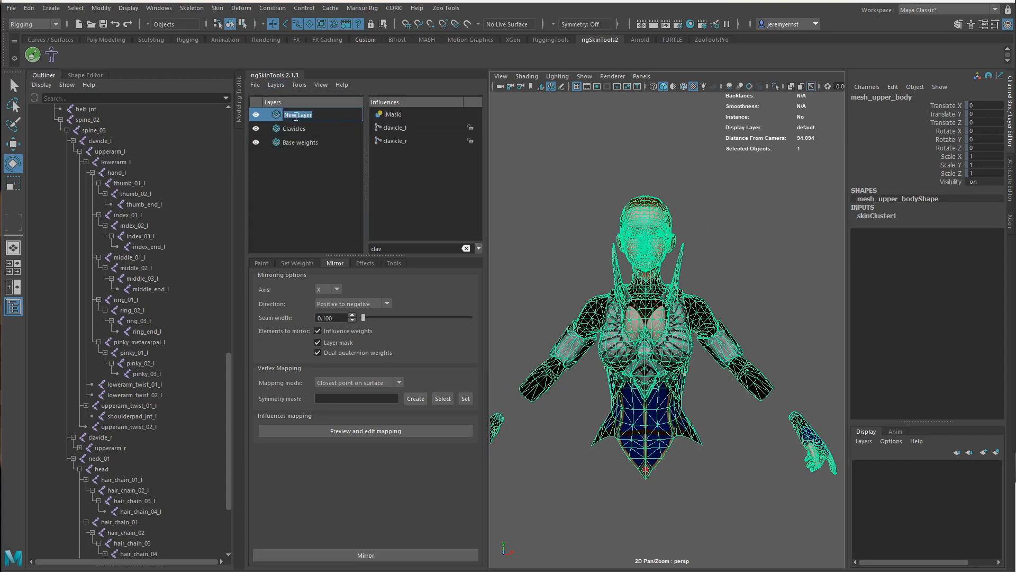
{"action": "type", "text": "UpperArm"}
{"action": "key", "text": "Return"}
Filter the influences by "upper" and start the weight Paint tool on the UpperArm layer.
{"action": "left_click", "coordinate": [466, 248]}
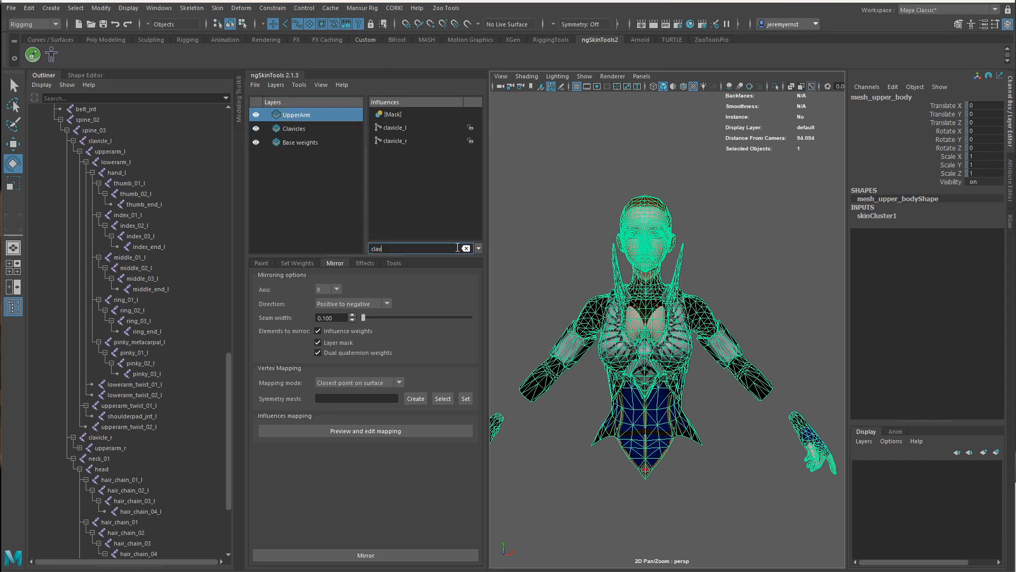
{"action": "type", "text": "upper"}
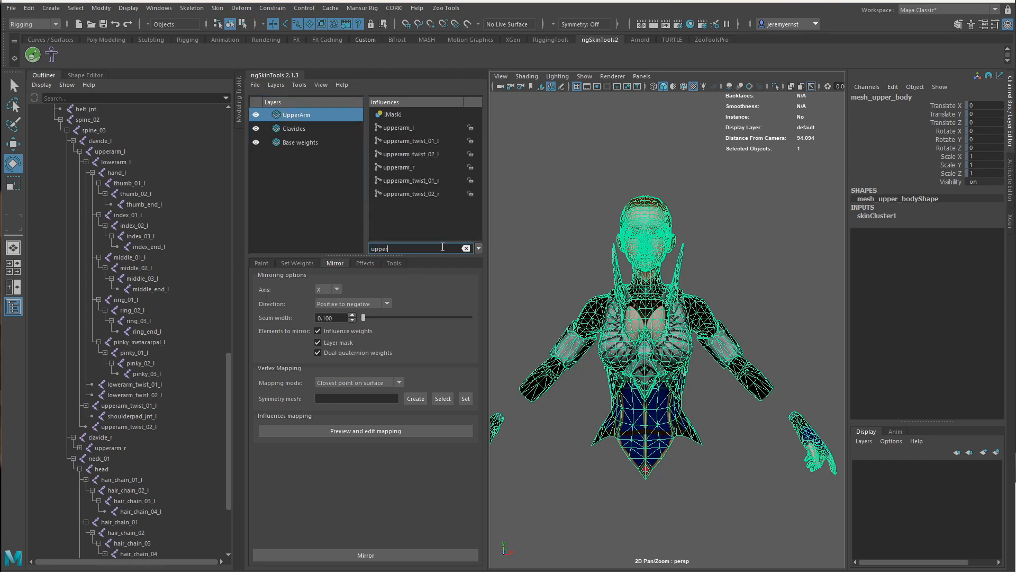
{"action": "left_click", "coordinate": [262, 263]}
{"action": "left_click", "coordinate": [334, 555]}
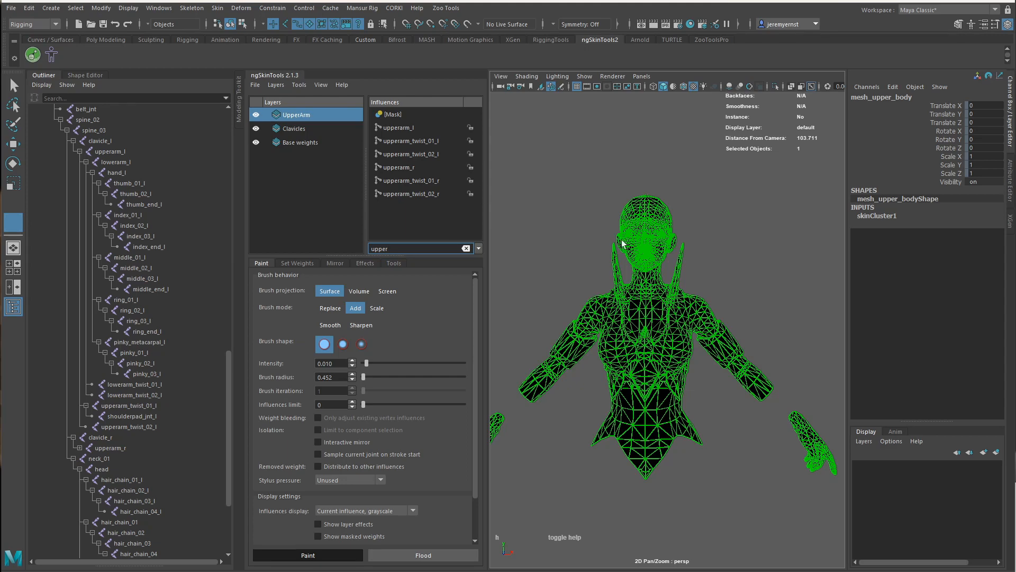
{"action": "scroll", "coordinate": [771, 347], "scroll_direction": "up", "scroll_amount": 2}
{"action": "left_click_drag", "start_coordinate": [774, 347], "coordinate": [653, 281], "text": "alt"}
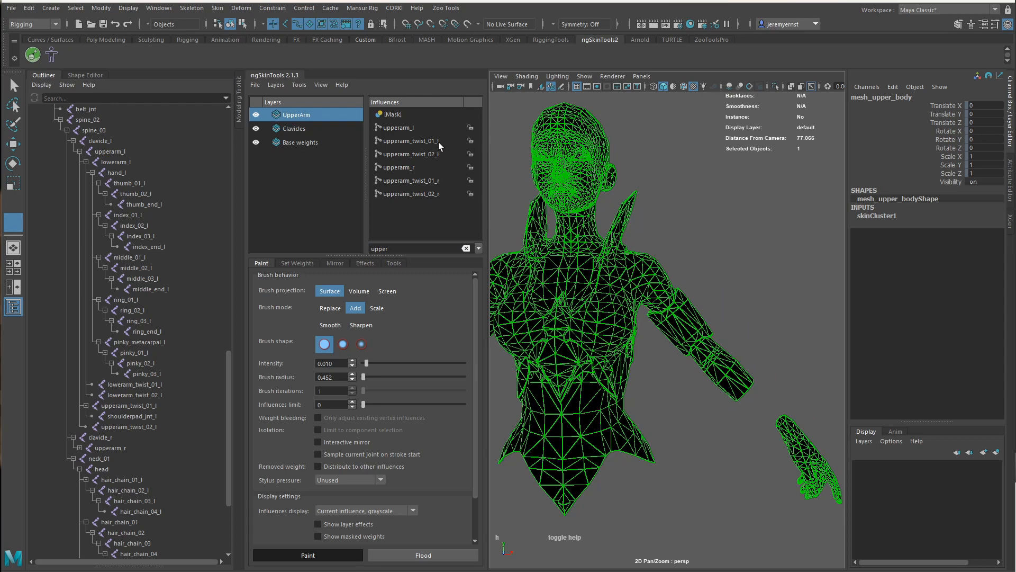
Compare the upperarm_l, upperarm_twist_01_l and upperarm_twist_02_l influences against the left arm on the UpperArm layer.
{"action": "left_click", "coordinate": [422, 134]}
{"action": "scroll", "coordinate": [652, 314], "scroll_direction": "up", "scroll_amount": 2}
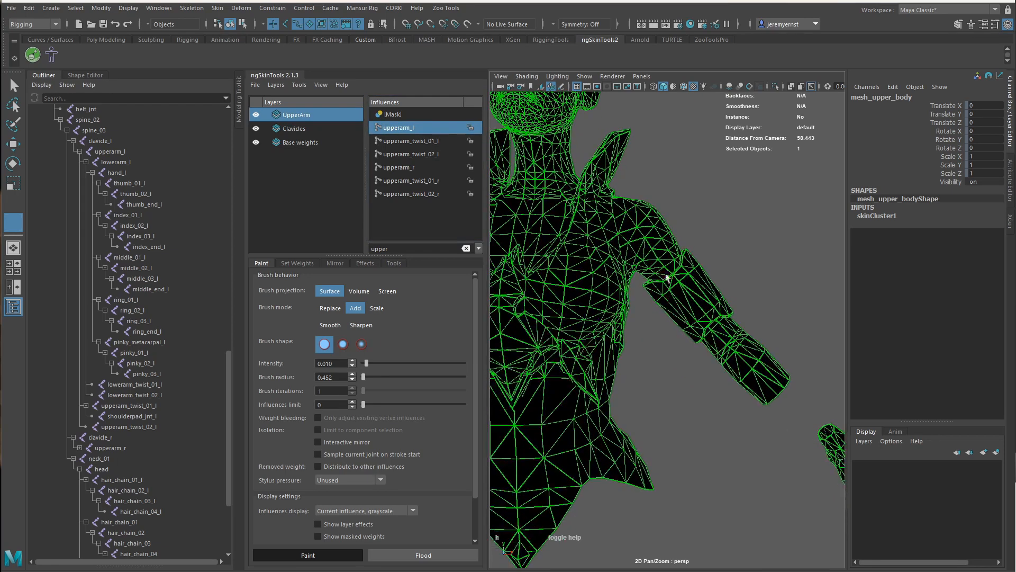
{"action": "left_click", "coordinate": [433, 146]}
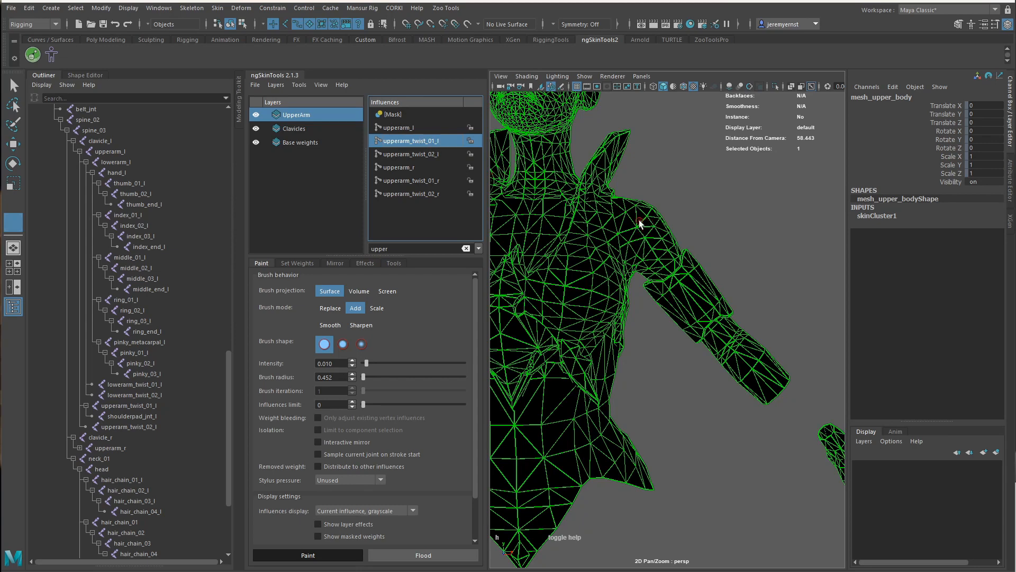
{"action": "left_click", "coordinate": [403, 129]}
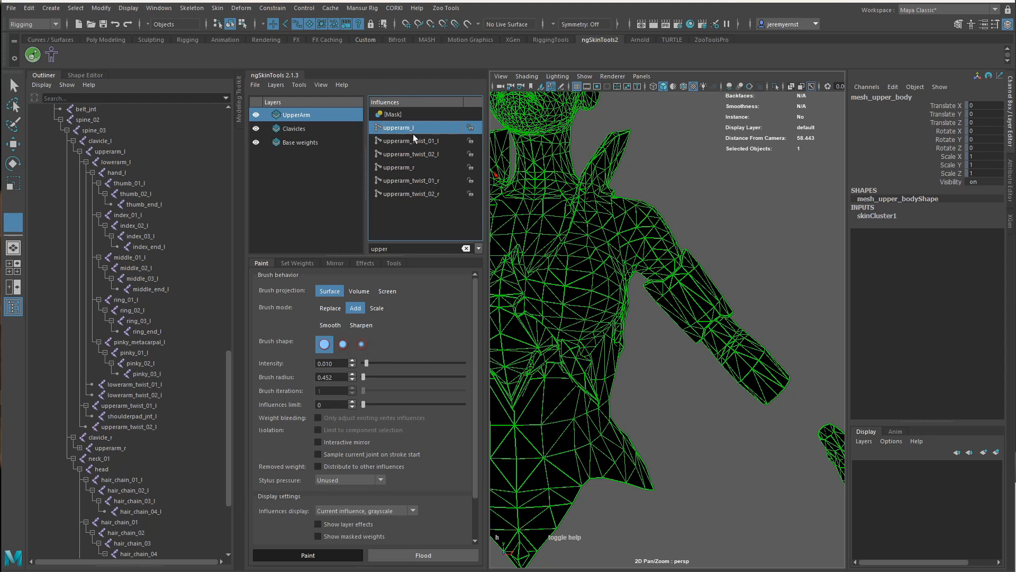
{"action": "left_click", "coordinate": [420, 141]}
{"action": "left_click", "coordinate": [421, 153]}
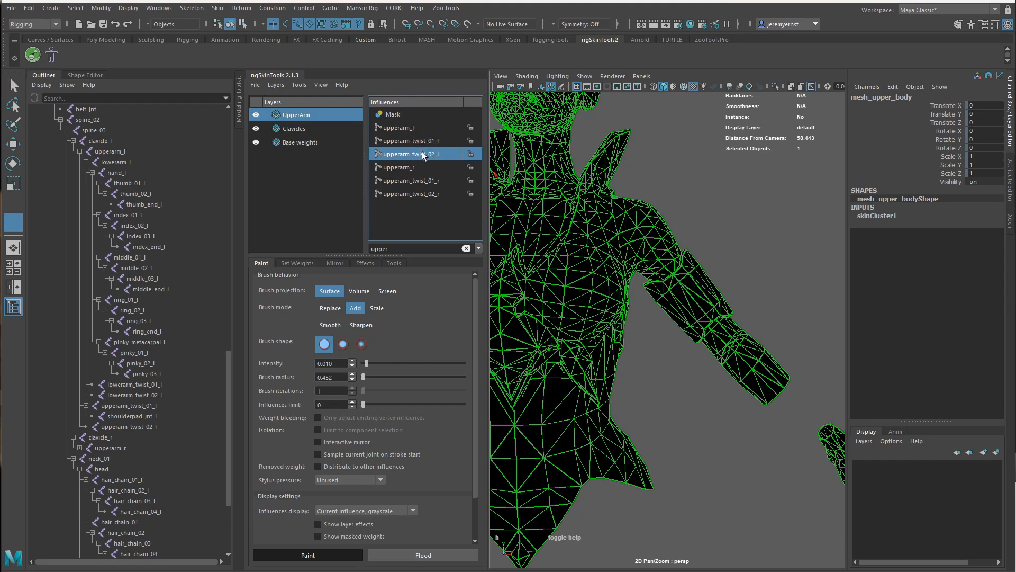
{"action": "left_click", "coordinate": [412, 128]}
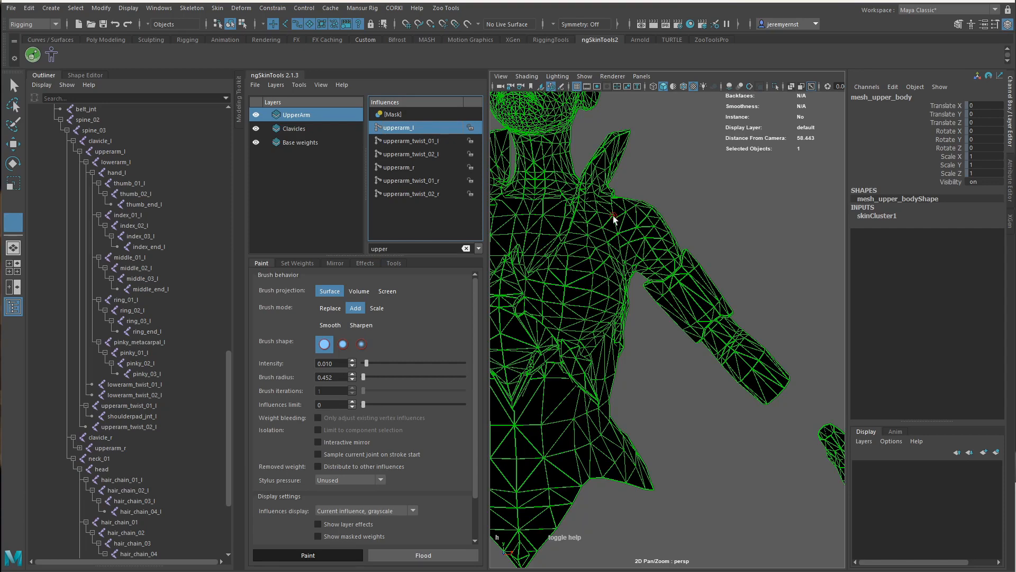
Paint upperarm_twist_01_l over the left arm's armour cuff and forearm in Replace mode at intensity 1.000, reducing the brush radius to 1.472.
{"action": "left_click", "coordinate": [417, 141]}
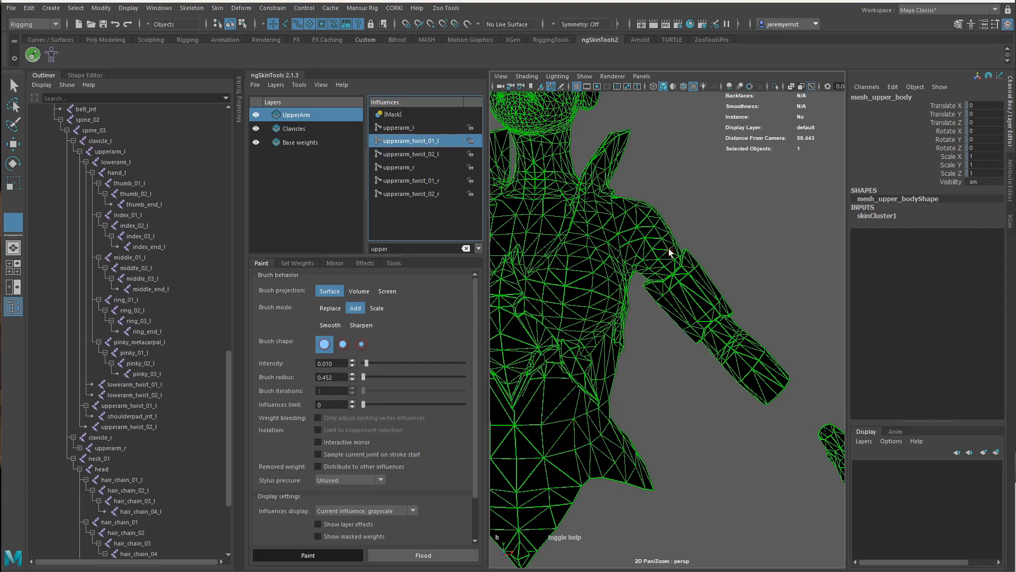
{"action": "scroll", "coordinate": [664, 260], "scroll_direction": "up", "scroll_amount": 3}
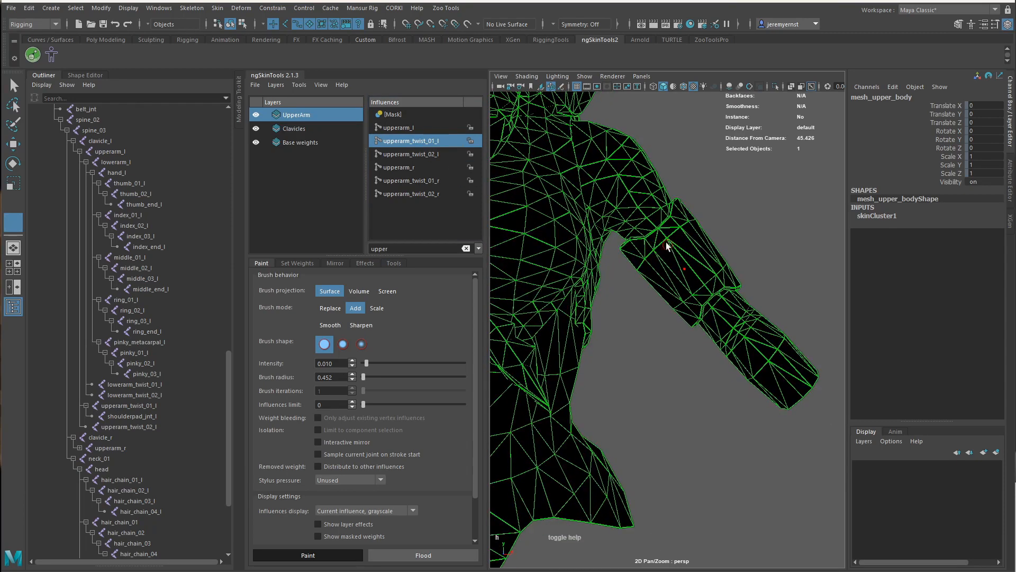
{"action": "key", "text": "b"}
{"action": "mouse_move", "coordinate": [678, 240]}
{"action": "left_mouse_down"}
{"action": "mouse_move", "coordinate": [711, 252]}
{"action": "mouse_move", "coordinate": [715, 304]}
{"action": "mouse_move", "coordinate": [781, 373]}
{"action": "left_mouse_up"}
{"action": "left_click_drag", "start_coordinate": [693, 293], "coordinate": [681, 281], "text": "alt"}
{"action": "scroll", "coordinate": [681, 238], "scroll_direction": "up", "scroll_amount": 3}
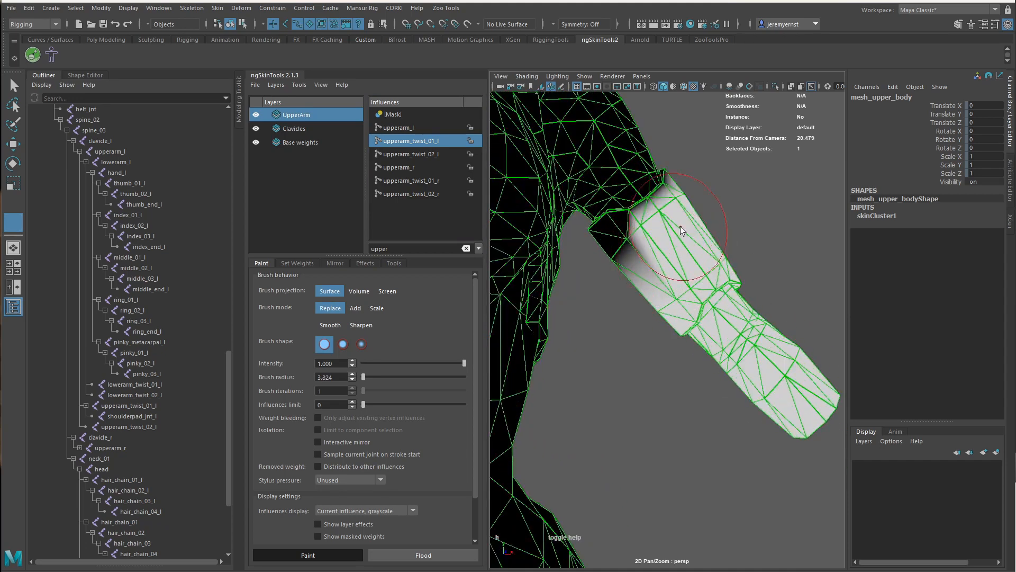
{"action": "middle_click_drag", "start_coordinate": [681, 227], "coordinate": [736, 317], "text": "alt"}
{"action": "key", "text": "b"}
{"action": "mouse_move", "coordinate": [689, 268]}
{"action": "left_mouse_down"}
{"action": "mouse_move", "coordinate": [658, 265]}
{"action": "mouse_move", "coordinate": [670, 254]}
{"action": "mouse_move", "coordinate": [643, 203]}
{"action": "left_mouse_up"}
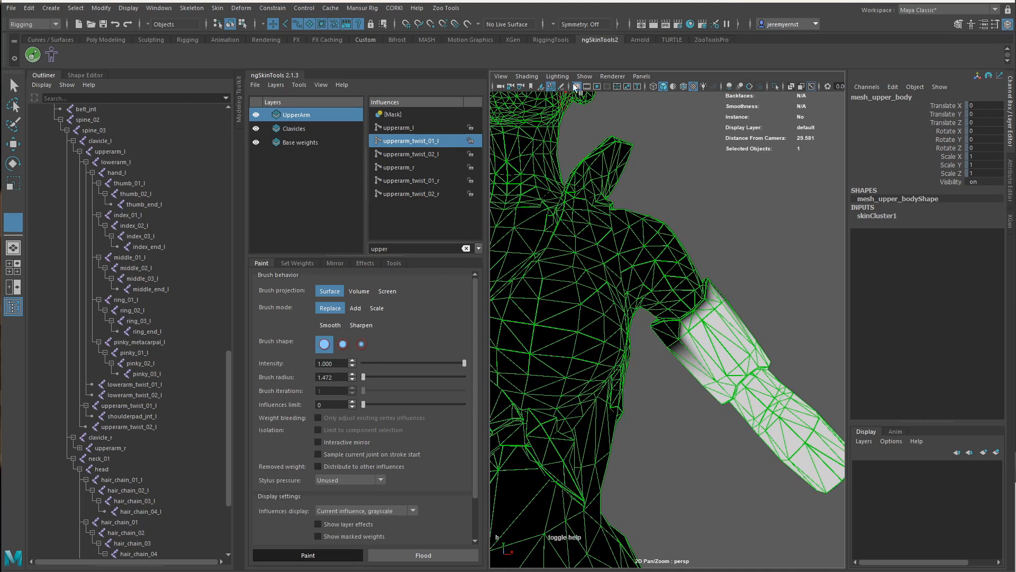
Display the skeleton's joints in the viewport.
{"action": "left_click_drag", "start_coordinate": [680, 293], "coordinate": [624, 180], "text": "alt"}
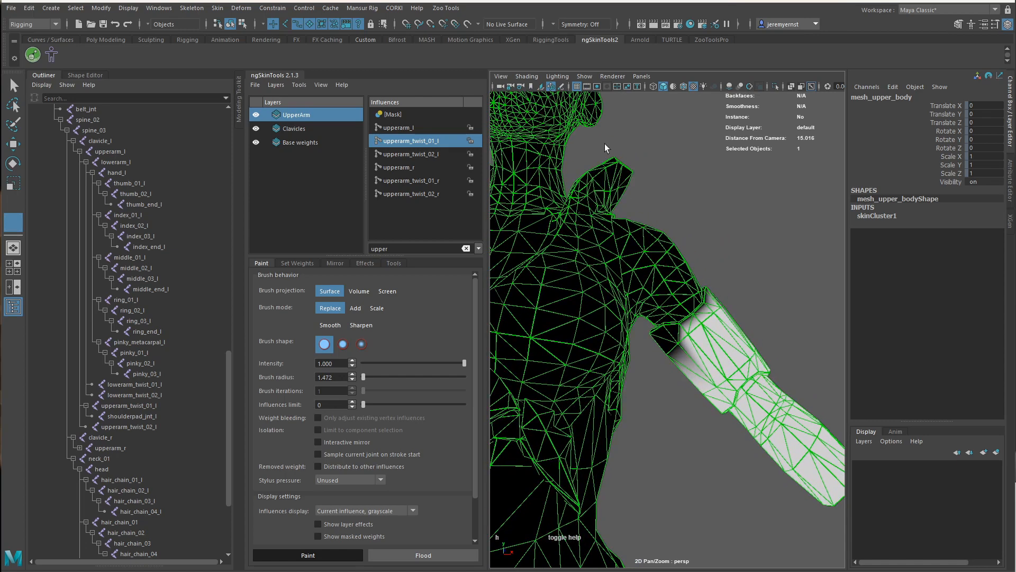
{"action": "left_click", "coordinate": [584, 76]}
{"action": "left_click", "coordinate": [599, 251]}
Paint full upperarm_twist_01_l weight around the left upper arm up to the shoulder, covering front, back and underside.
{"action": "mouse_move", "coordinate": [598, 250]}
{"action": "left_mouse_down", "text": "alt"}
{"action": "mouse_move", "coordinate": [661, 264]}
{"action": "mouse_move", "coordinate": [661, 247]}
{"action": "left_mouse_up", "text": "alt"}
{"action": "mouse_move", "coordinate": [645, 216]}
{"action": "left_mouse_down"}
{"action": "mouse_move", "coordinate": [651, 285]}
{"action": "mouse_move", "coordinate": [665, 271]}
{"action": "mouse_move", "coordinate": [676, 281]}
{"action": "mouse_move", "coordinate": [673, 339]}
{"action": "mouse_move", "coordinate": [699, 301]}
{"action": "mouse_move", "coordinate": [744, 172]}
{"action": "mouse_move", "coordinate": [609, 297]}
{"action": "mouse_move", "coordinate": [617, 296]}
{"action": "left_mouse_up"}
{"action": "mouse_move", "coordinate": [638, 306]}
{"action": "left_mouse_down"}
{"action": "mouse_move", "coordinate": [614, 320]}
{"action": "mouse_move", "coordinate": [631, 241]}
{"action": "mouse_move", "coordinate": [648, 221]}
{"action": "left_mouse_up"}
{"action": "mouse_move", "coordinate": [650, 222]}
{"action": "left_mouse_down", "text": "alt"}
{"action": "mouse_move", "coordinate": [642, 215]}
{"action": "mouse_move", "coordinate": [662, 211]}
{"action": "left_mouse_up", "text": "alt"}
{"action": "mouse_move", "coordinate": [683, 201]}
{"action": "left_mouse_down"}
{"action": "mouse_move", "coordinate": [680, 222]}
{"action": "mouse_move", "coordinate": [637, 238]}
{"action": "left_mouse_up"}
{"action": "mouse_move", "coordinate": [635, 318]}
{"action": "left_mouse_down", "text": "alt"}
{"action": "mouse_move", "coordinate": [607, 352]}
{"action": "mouse_move", "coordinate": [617, 347]}
{"action": "left_mouse_up", "text": "alt"}
{"action": "mouse_move", "coordinate": [625, 349]}
{"action": "left_mouse_down"}
{"action": "mouse_move", "coordinate": [647, 326]}
{"action": "mouse_move", "coordinate": [630, 296]}
{"action": "mouse_move", "coordinate": [648, 251]}
{"action": "mouse_move", "coordinate": [644, 183]}
{"action": "left_mouse_up"}
{"action": "left_click_drag", "start_coordinate": [643, 212], "coordinate": [672, 240], "text": "alt"}
{"action": "mouse_move", "coordinate": [706, 264]}
{"action": "left_mouse_down"}
{"action": "mouse_move", "coordinate": [684, 233]}
{"action": "mouse_move", "coordinate": [698, 225]}
{"action": "left_mouse_up"}
{"action": "mouse_move", "coordinate": [704, 217]}
{"action": "left_mouse_down"}
{"action": "mouse_move", "coordinate": [693, 195]}
{"action": "mouse_move", "coordinate": [687, 258]}
{"action": "mouse_move", "coordinate": [695, 266]}
{"action": "mouse_move", "coordinate": [670, 292]}
{"action": "mouse_move", "coordinate": [668, 322]}
{"action": "mouse_move", "coordinate": [643, 338]}
{"action": "left_mouse_up"}
{"action": "mouse_move", "coordinate": [598, 352]}
{"action": "left_mouse_down"}
{"action": "mouse_move", "coordinate": [624, 352]}
{"action": "mouse_move", "coordinate": [529, 415]}
{"action": "mouse_move", "coordinate": [566, 412]}
{"action": "left_mouse_up"}
Replace the left hand's weights with upperarm_twist_01_l at intensity 1.000, enlarging the brush radius to 9.351.
{"action": "mouse_move", "coordinate": [569, 411]}
{"action": "middle_mouse_down", "text": "alt"}
{"action": "mouse_move", "coordinate": [596, 391]}
{"action": "mouse_move", "coordinate": [729, 199]}
{"action": "middle_mouse_up", "text": "alt"}
{"action": "right_click_drag", "start_coordinate": [728, 198], "coordinate": [683, 259], "text": "alt"}
{"action": "left_click_drag", "start_coordinate": [683, 259], "coordinate": [665, 285]}
{"action": "mouse_move", "coordinate": [569, 352]}
{"action": "left_mouse_down"}
{"action": "mouse_move", "coordinate": [537, 420]}
{"action": "mouse_move", "coordinate": [588, 339]}
{"action": "left_mouse_up"}
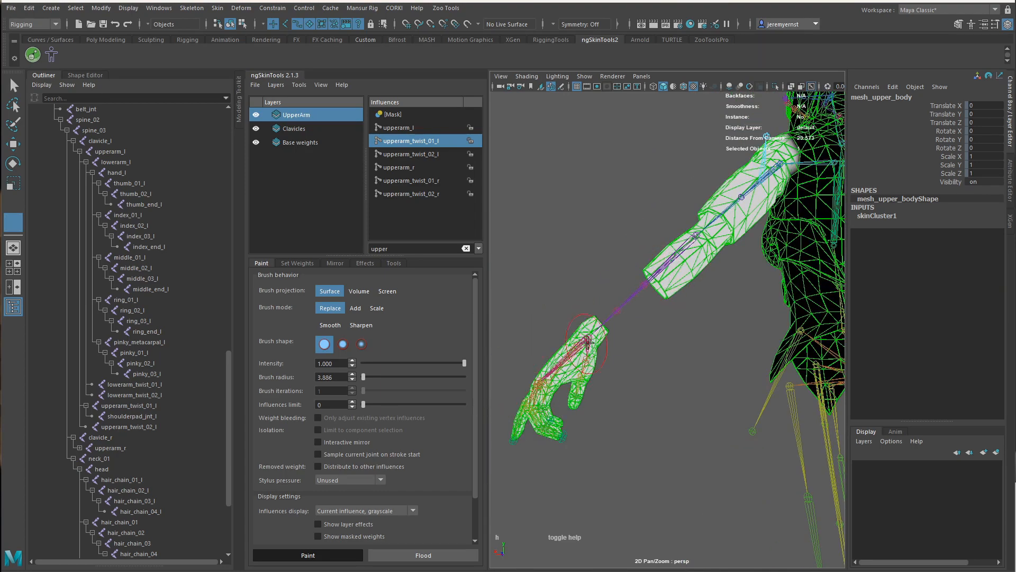
{"action": "mouse_move", "coordinate": [554, 388]}
{"action": "left_mouse_down", "text": "alt"}
{"action": "mouse_move", "coordinate": [601, 402]}
{"action": "mouse_move", "coordinate": [809, 344]}
{"action": "left_mouse_up", "text": "alt"}
{"action": "left_click_drag", "start_coordinate": [746, 370], "coordinate": [811, 415]}
{"action": "left_click_drag", "start_coordinate": [811, 414], "coordinate": [783, 391], "text": "alt"}
{"action": "mouse_move", "coordinate": [783, 391]}
{"action": "right_mouse_down", "text": "alt"}
{"action": "mouse_move", "coordinate": [746, 433]}
{"action": "mouse_move", "coordinate": [782, 335]}
{"action": "right_mouse_up", "text": "alt"}
{"action": "mouse_move", "coordinate": [717, 251]}
{"action": "left_mouse_down", "text": "alt"}
{"action": "mouse_move", "coordinate": [721, 328]}
{"action": "mouse_move", "coordinate": [828, 374]}
{"action": "left_mouse_up", "text": "alt"}
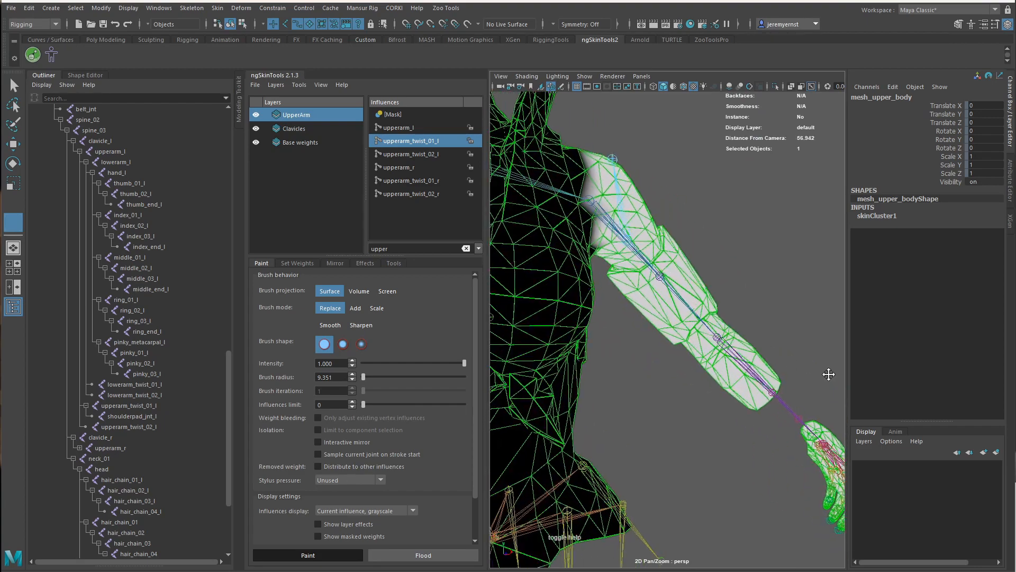
Paint upperarm_twist_02_l from the middle of the left armour cuff down the forearm in Replace mode at intensity 1.000.
{"action": "right_click_drag", "start_coordinate": [828, 374], "coordinate": [746, 354], "text": "alt"}
{"action": "left_click_drag", "start_coordinate": [726, 341], "coordinate": [754, 324], "text": "alt"}
{"action": "right_click_drag", "start_coordinate": [754, 324], "coordinate": [810, 301], "text": "alt"}
{"action": "middle_click_drag", "start_coordinate": [676, 291], "coordinate": [700, 331], "text": "alt"}
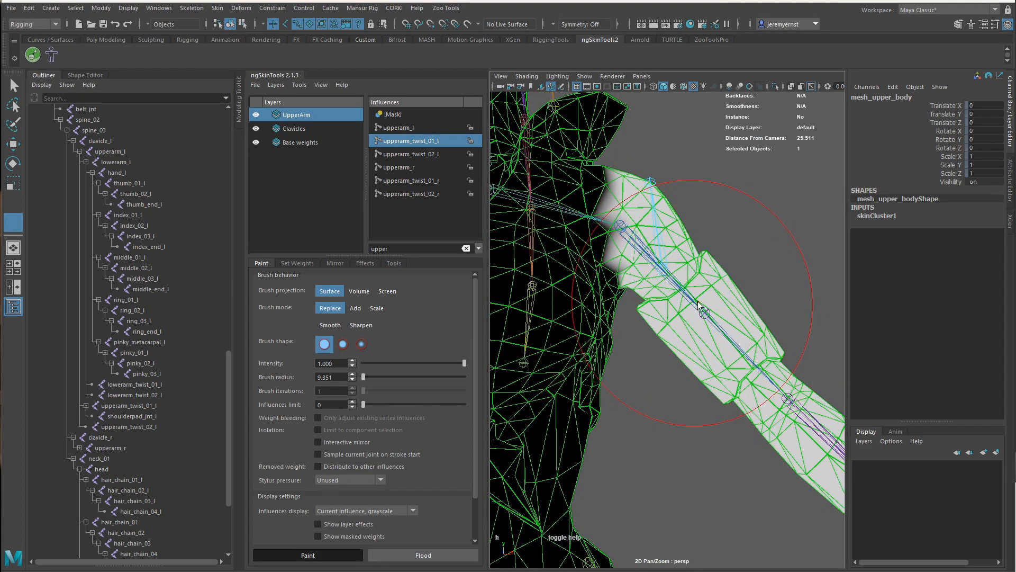
{"action": "left_click_drag", "start_coordinate": [702, 308], "coordinate": [692, 308], "text": "alt"}
{"action": "scroll", "coordinate": [603, 217], "scroll_direction": "down", "scroll_amount": 3}
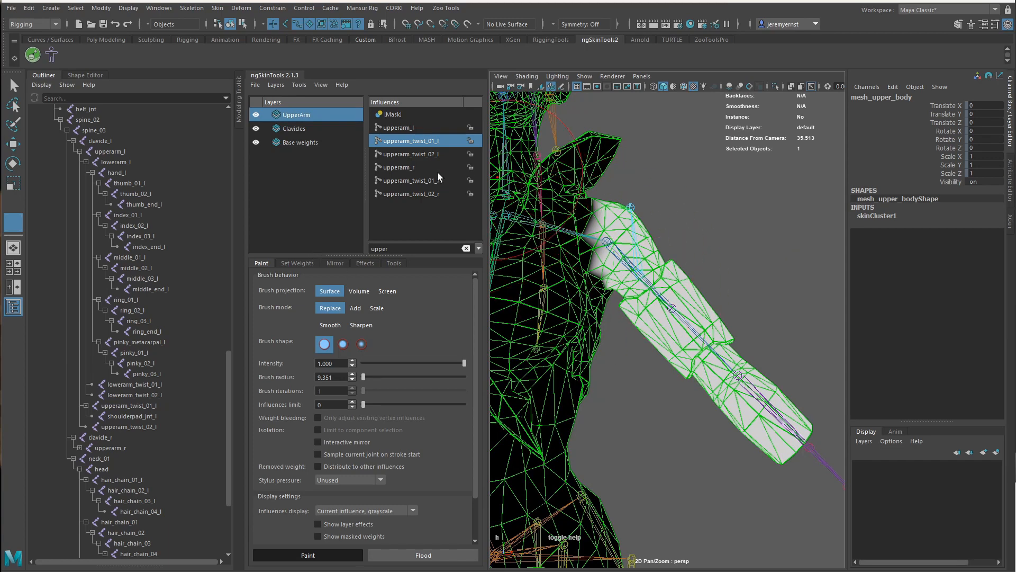
{"action": "left_click", "coordinate": [421, 154]}
{"action": "scroll", "coordinate": [640, 328], "scroll_direction": "up", "scroll_amount": 3}
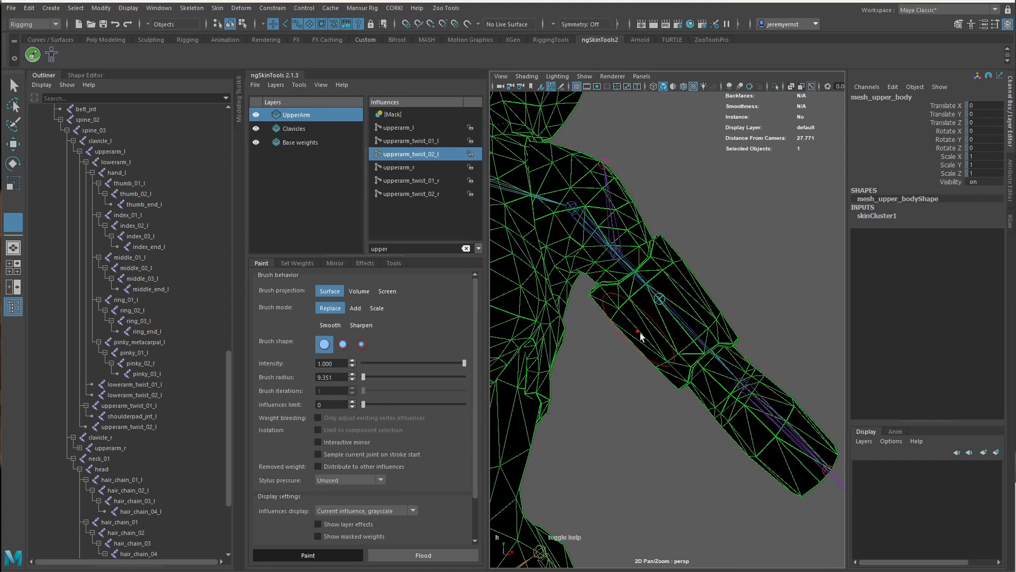
{"action": "mouse_move", "coordinate": [640, 336]}
{"action": "left_mouse_down"}
{"action": "mouse_move", "coordinate": [678, 398]}
{"action": "mouse_move", "coordinate": [787, 506]}
{"action": "left_mouse_up"}
{"action": "scroll", "coordinate": [733, 399], "scroll_direction": "down", "scroll_amount": 3}
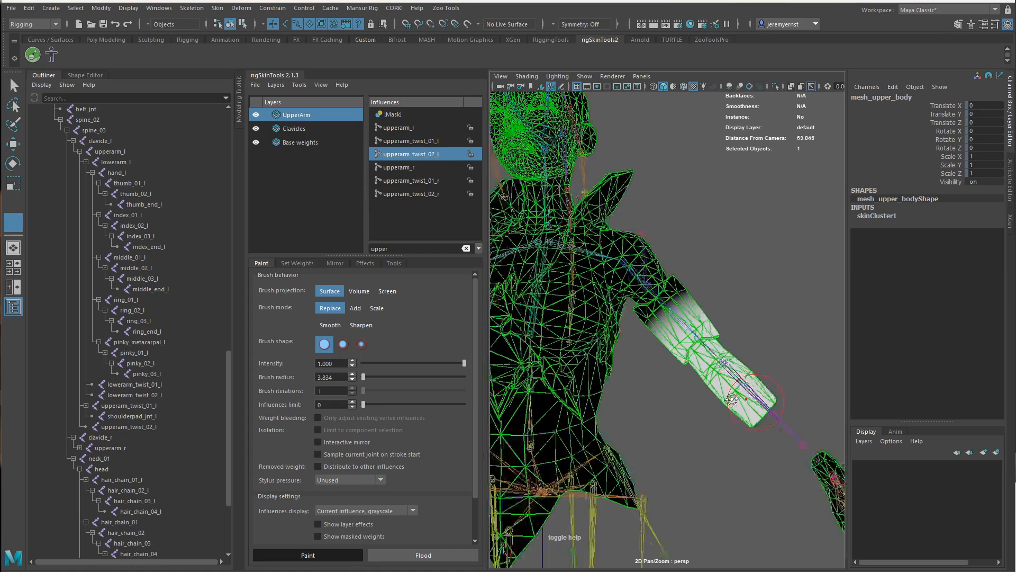
Extend full upperarm_twist_02_l weight over the back of the left forearm and the hand, enlarging the brush radius to 11.016.
{"action": "mouse_move", "coordinate": [732, 399]}
{"action": "left_mouse_down", "text": "alt"}
{"action": "mouse_move", "coordinate": [524, 406]}
{"action": "mouse_move", "coordinate": [519, 397]}
{"action": "left_mouse_up", "text": "alt"}
{"action": "mouse_move", "coordinate": [604, 413]}
{"action": "left_mouse_down"}
{"action": "mouse_move", "coordinate": [624, 388]}
{"action": "mouse_move", "coordinate": [567, 450]}
{"action": "mouse_move", "coordinate": [603, 428]}
{"action": "mouse_move", "coordinate": [600, 377]}
{"action": "mouse_move", "coordinate": [638, 379]}
{"action": "left_mouse_up"}
{"action": "scroll", "coordinate": [595, 440], "scroll_direction": "down", "scroll_amount": 5}
{"action": "key", "text": "b"}
{"action": "mouse_move", "coordinate": [624, 379]}
{"action": "left_mouse_down"}
{"action": "mouse_move", "coordinate": [610, 378]}
{"action": "mouse_move", "coordinate": [787, 356]}
{"action": "mouse_move", "coordinate": [745, 402]}
{"action": "mouse_move", "coordinate": [730, 442]}
{"action": "left_mouse_up"}
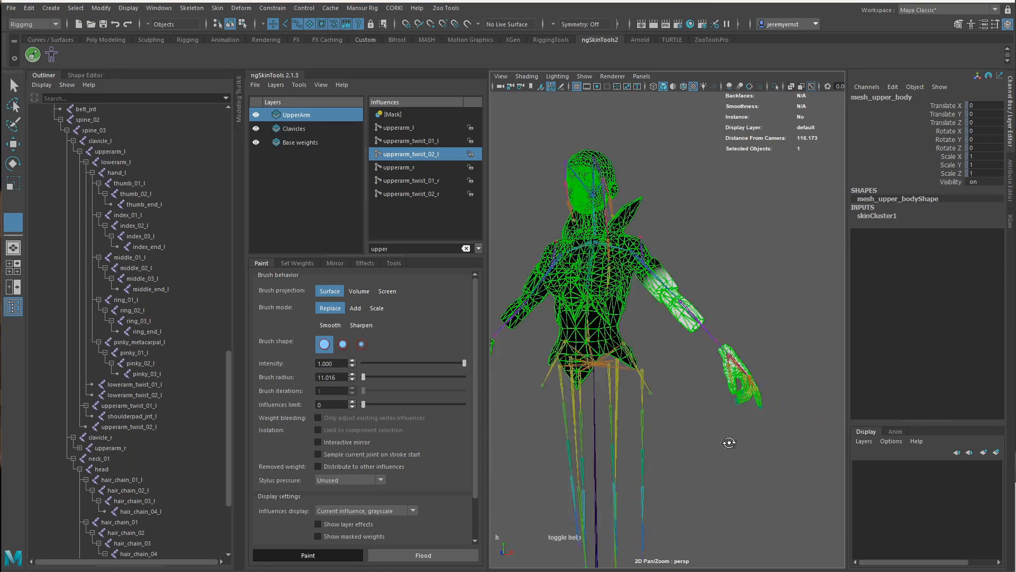
Smooth the upperarm_twist_01_l weights three times at intensity 0.300 with 1 iteration and volume smoothing across gaps.
{"action": "scroll", "coordinate": [710, 360], "scroll_direction": "up", "scroll_amount": 6}
{"action": "middle_click_drag", "start_coordinate": [706, 341], "coordinate": [730, 423], "text": "alt"}
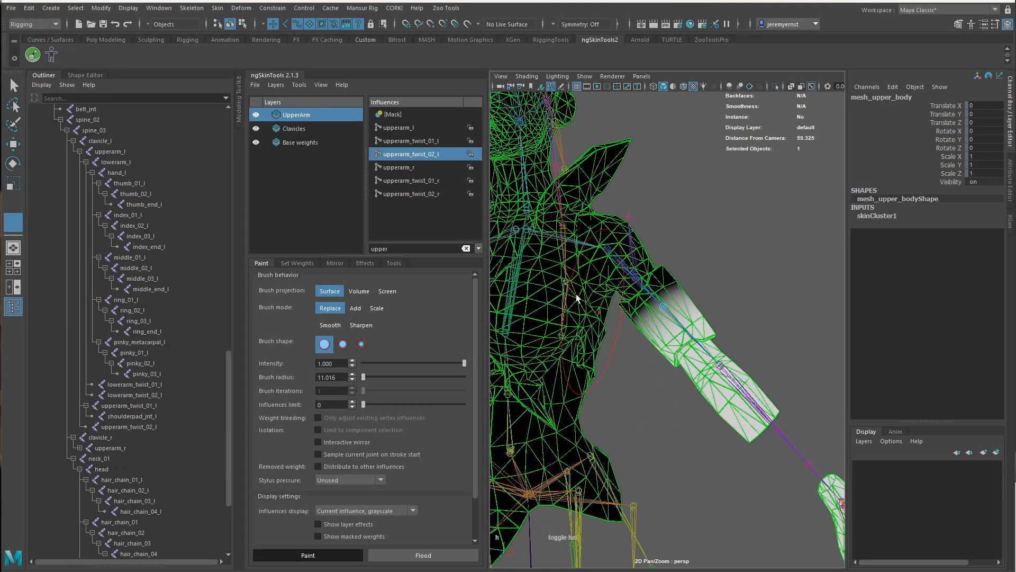
{"action": "left_click", "coordinate": [412, 141]}
{"action": "left_click", "coordinate": [297, 263]}
{"action": "left_click", "coordinate": [390, 554]}
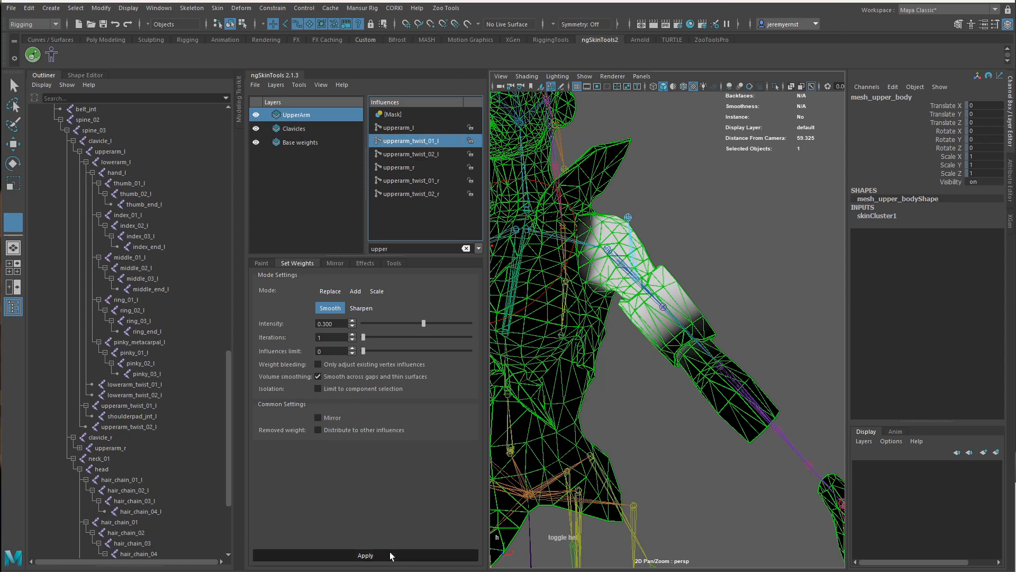
{"action": "left_click", "coordinate": [389, 553]}
{"action": "left_click", "coordinate": [390, 553]}
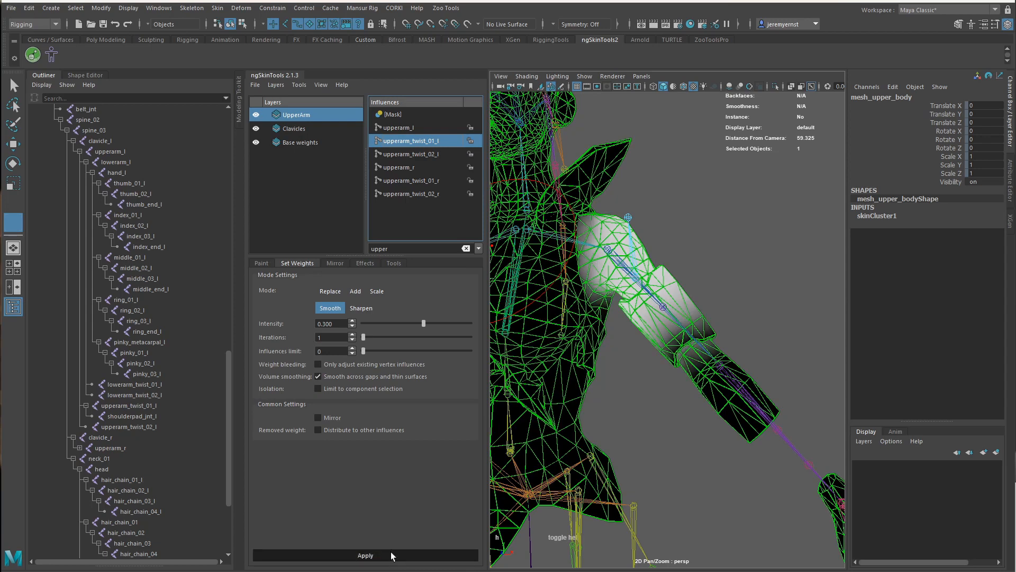
Enable joint selection and raise the left upper arm to horizontal to test its deformation.
{"action": "middle_click_drag", "start_coordinate": [763, 362], "coordinate": [778, 355], "text": "alt"}
{"action": "key", "text": "w"}
{"action": "left_click", "coordinate": [700, 249]}
{"action": "left_click", "coordinate": [627, 248]}
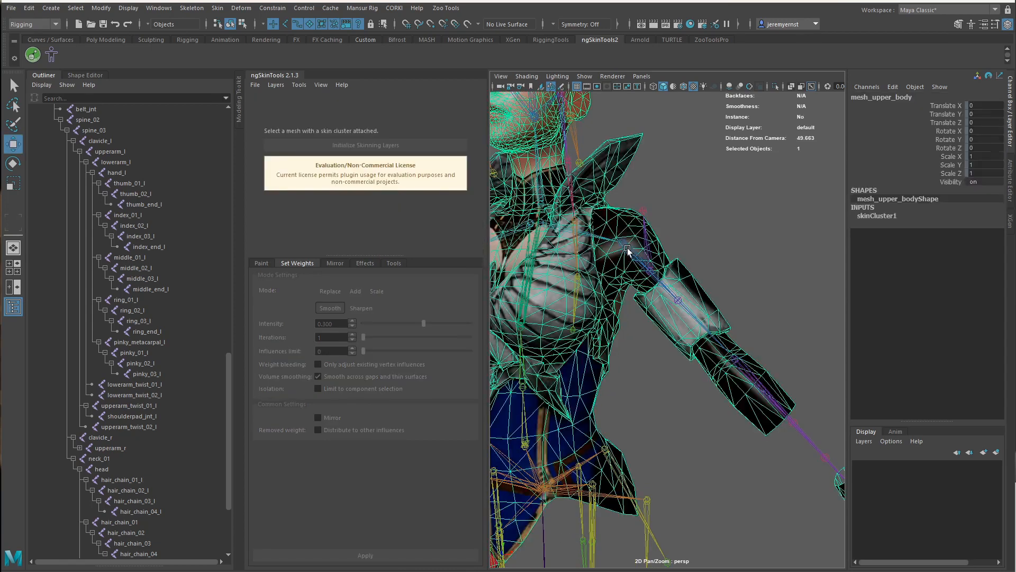
{"action": "left_click", "coordinate": [287, 25]}
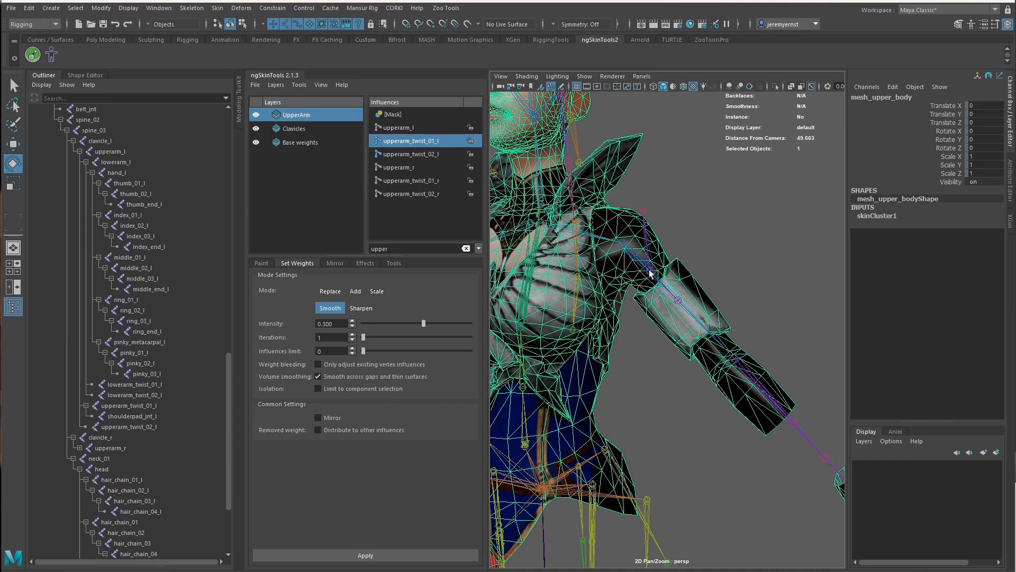
{"action": "left_click", "coordinate": [640, 258]}
{"action": "left_click_drag", "start_coordinate": [667, 303], "coordinate": [632, 250], "text": "alt"}
{"action": "left_click", "coordinate": [688, 340]}
{"action": "scroll", "coordinate": [624, 315], "scroll_direction": "up", "scroll_amount": 3}
{"action": "middle_click_drag", "start_coordinate": [624, 315], "coordinate": [647, 323], "text": "alt"}
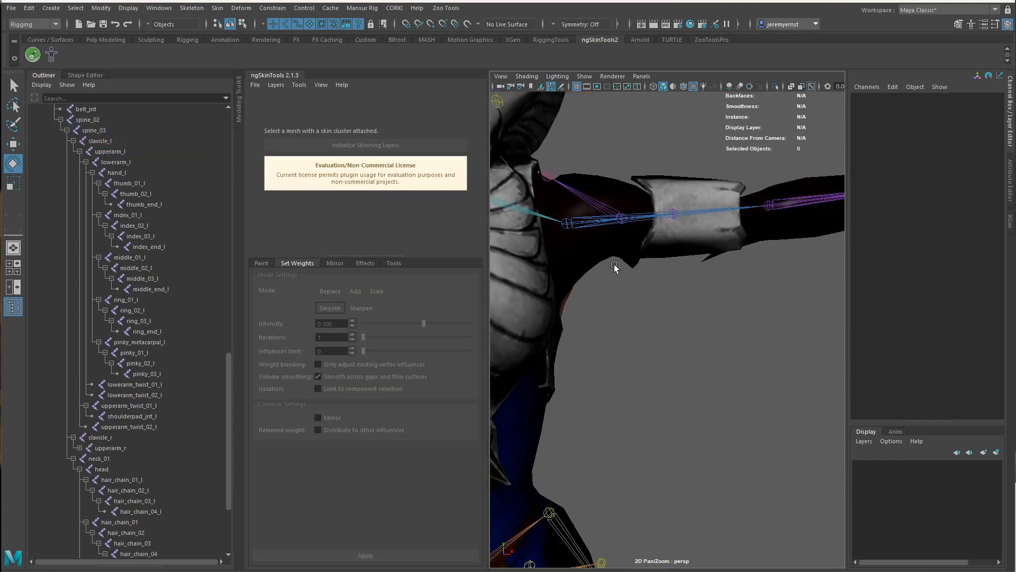
Reselect mesh_upper_body and examine the upperarm_twist_01_l weights on the raised left arm with the Paint tool.
{"action": "left_click", "coordinate": [631, 261]}
{"action": "left_click_drag", "start_coordinate": [693, 366], "coordinate": [590, 390], "text": "alt"}
{"action": "left_click", "coordinate": [261, 263]}
{"action": "left_click", "coordinate": [308, 554]}
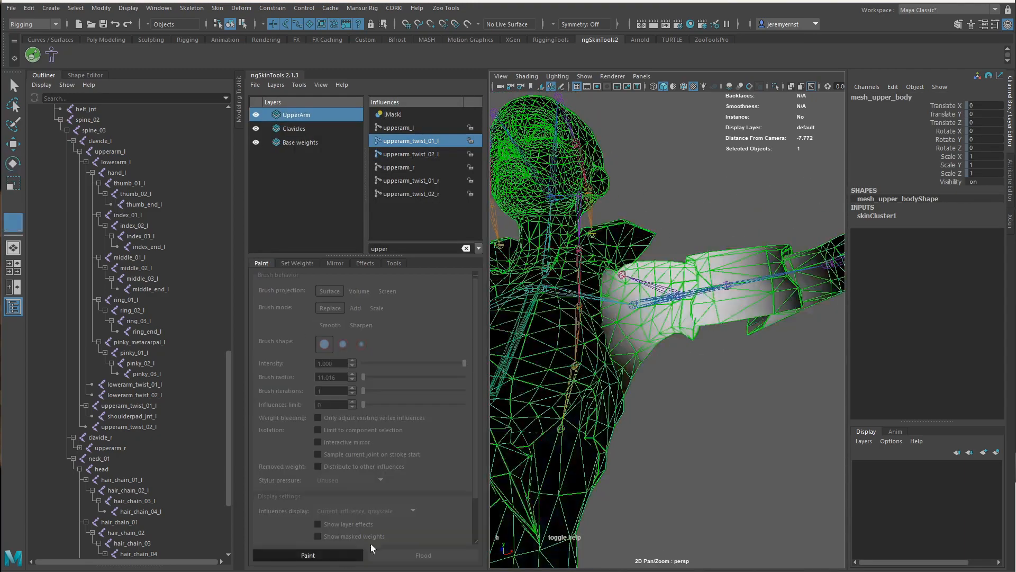
{"action": "left_click_drag", "start_coordinate": [695, 364], "coordinate": [743, 392], "text": "alt"}
{"action": "right_click_drag", "start_coordinate": [743, 392], "coordinate": [762, 397], "text": "alt"}
{"action": "mouse_move", "coordinate": [744, 393]}
{"action": "middle_mouse_down", "text": "alt"}
{"action": "mouse_move", "coordinate": [715, 366]}
{"action": "mouse_move", "coordinate": [714, 374]}
{"action": "middle_mouse_up", "text": "alt"}
Select the left upper arm band's vertices, including its hidden rims, and unify their weights at intensity 1.000 in single group mode.
{"action": "key", "text": "q"}
{"action": "left_click_drag", "start_coordinate": [693, 253], "coordinate": [673, 358], "text": "alt"}
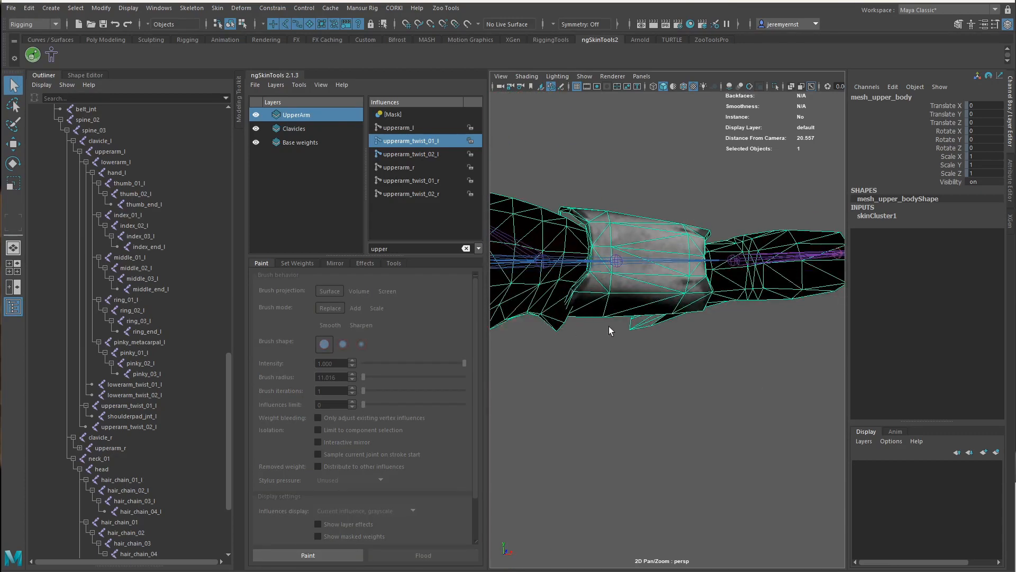
{"action": "right_click_drag", "start_coordinate": [617, 228], "coordinate": [589, 233]}
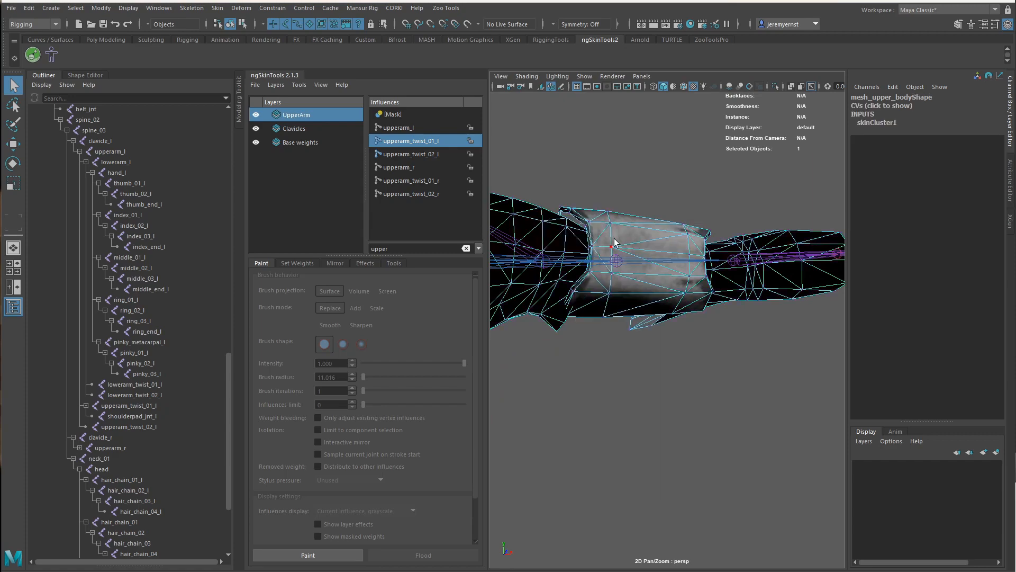
{"action": "left_click_drag", "start_coordinate": [676, 324], "coordinate": [717, 418], "text": "alt"}
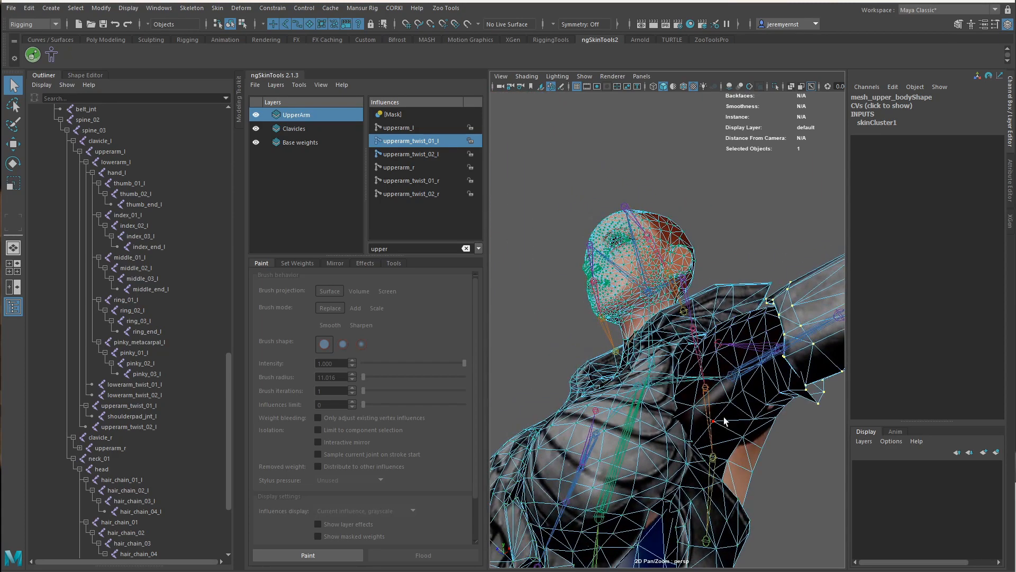
{"action": "key", "text": "4"}
{"action": "left_click_drag", "start_coordinate": [807, 410], "coordinate": [633, 277], "text": "alt"}
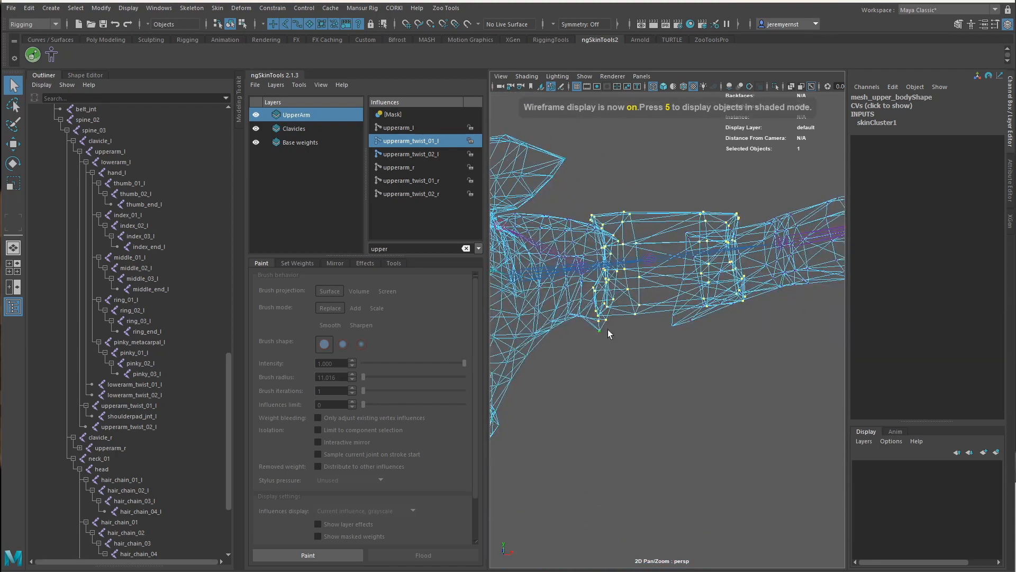
{"action": "key", "text": "6"}
{"action": "mouse_move", "coordinate": [721, 340]}
{"action": "left_mouse_down", "text": "alt"}
{"action": "mouse_move", "coordinate": [792, 377]}
{"action": "mouse_move", "coordinate": [782, 374]}
{"action": "mouse_move", "coordinate": [730, 421]}
{"action": "left_mouse_up", "text": "alt"}
{"action": "left_click", "coordinate": [365, 263]}
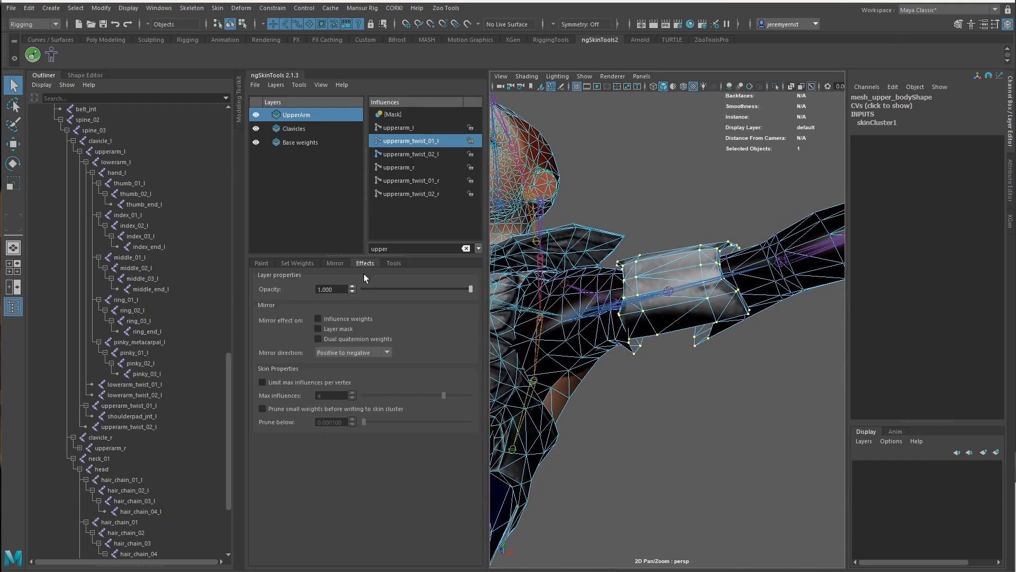
{"action": "left_click", "coordinate": [393, 264]}
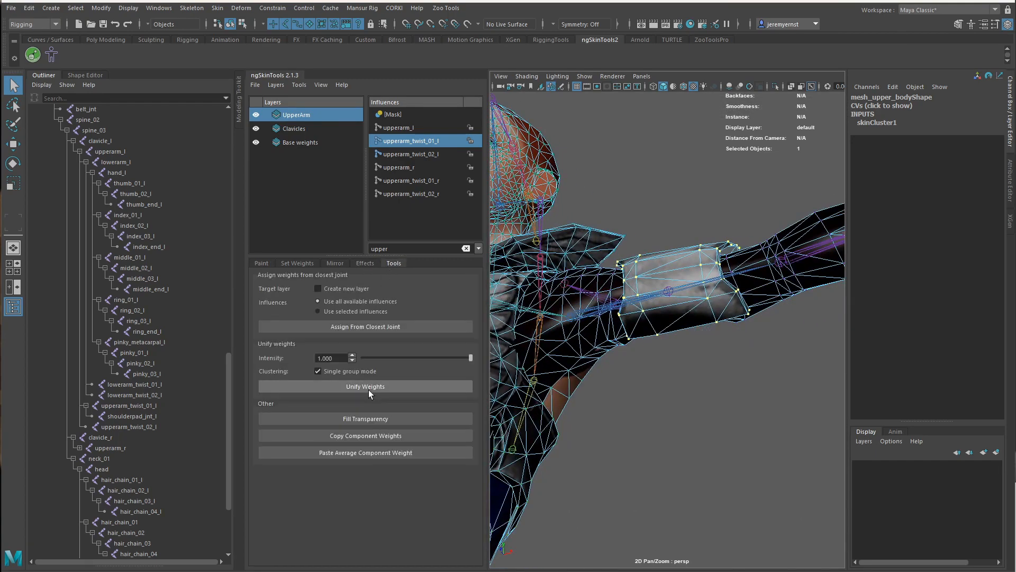
{"action": "left_click_drag", "start_coordinate": [660, 377], "coordinate": [696, 367], "text": "alt"}
{"action": "right_click_drag", "start_coordinate": [667, 300], "coordinate": [715, 284]}
{"action": "left_click", "coordinate": [695, 381]}
Test the band's deformation by rotating the left arm joints and lowering upperarm_l to a Y rotation of about 2.711.
{"action": "left_click_drag", "start_coordinate": [695, 381], "coordinate": [719, 345], "text": "alt"}
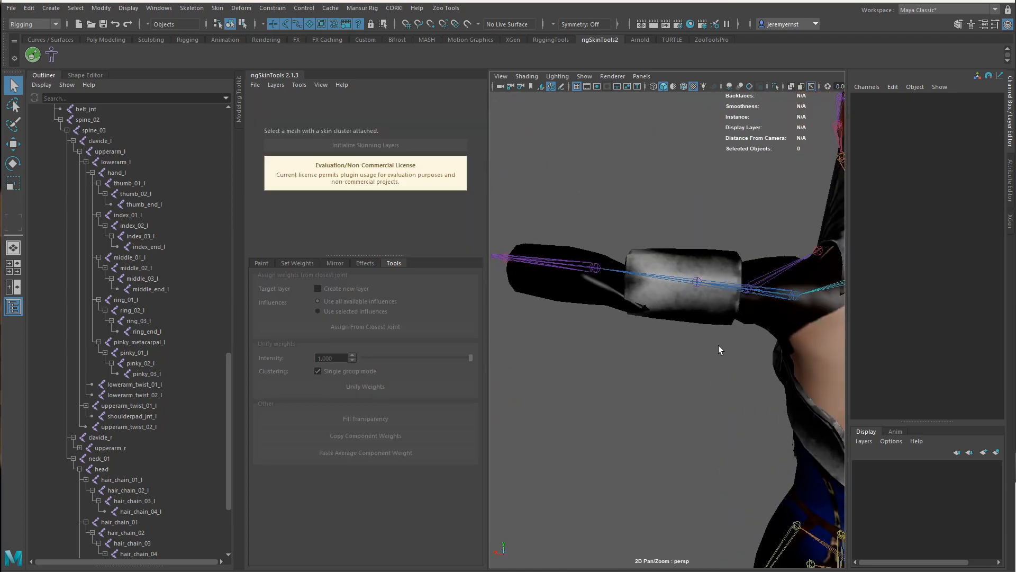
{"action": "middle_click_drag", "start_coordinate": [719, 345], "coordinate": [654, 342], "text": "alt"}
{"action": "left_click", "coordinate": [669, 287]}
{"action": "key", "text": "e"}
{"action": "mouse_move", "coordinate": [694, 321]}
{"action": "left_mouse_down"}
{"action": "mouse_move", "coordinate": [743, 382]}
{"action": "mouse_move", "coordinate": [696, 321]}
{"action": "left_mouse_up"}
{"action": "left_click_drag", "start_coordinate": [671, 362], "coordinate": [637, 374], "text": "alt"}
{"action": "key", "text": "q"}
{"action": "left_click", "coordinate": [638, 374]}
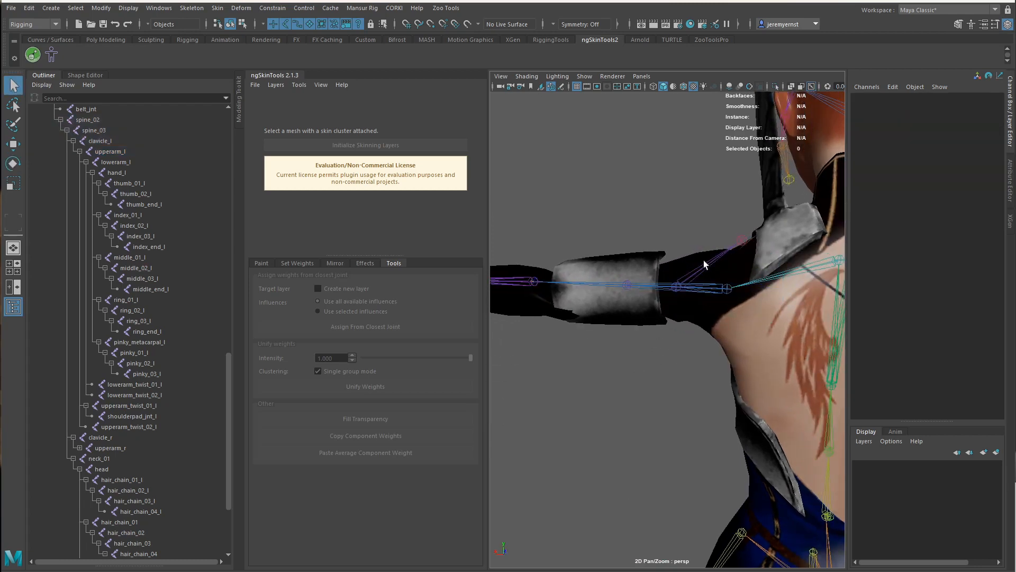
{"action": "left_click", "coordinate": [691, 290]}
{"action": "key", "text": "e"}
{"action": "left_click_drag", "start_coordinate": [694, 325], "coordinate": [702, 337]}
{"action": "left_click_drag", "start_coordinate": [714, 388], "coordinate": [737, 340], "text": "alt"}
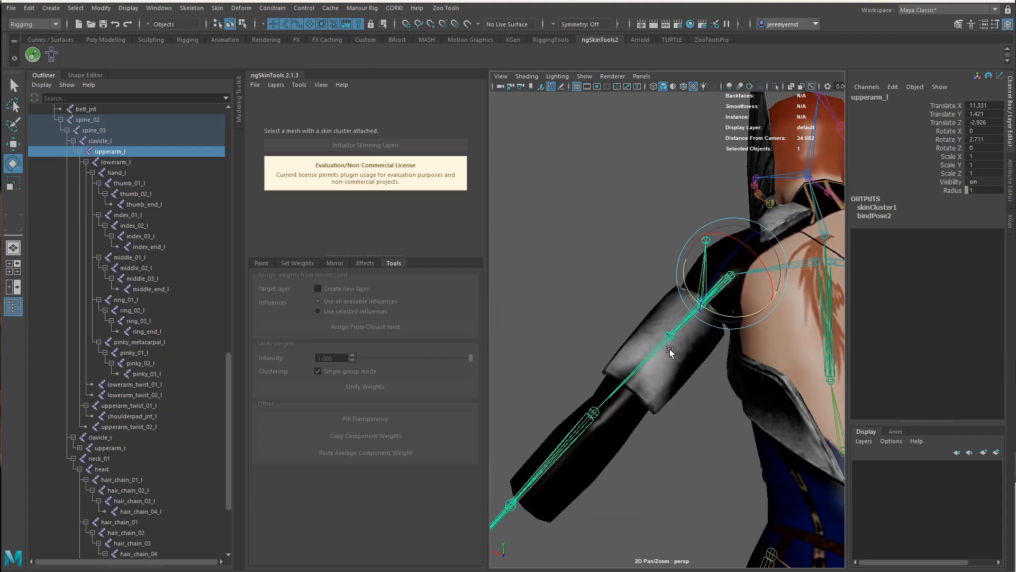
Inspect the lowered left arm from several sides and raise upperarm_l to a Y rotation of about -33.737.
{"action": "left_click_drag", "start_coordinate": [669, 348], "coordinate": [863, 368], "text": "alt"}
{"action": "right_click_drag", "start_coordinate": [629, 395], "coordinate": [686, 459], "text": "alt"}
{"action": "middle_click_drag", "start_coordinate": [687, 459], "coordinate": [632, 355], "text": "alt"}
{"action": "left_click_drag", "start_coordinate": [631, 355], "coordinate": [616, 312], "text": "alt"}
{"action": "left_click", "coordinate": [663, 350]}
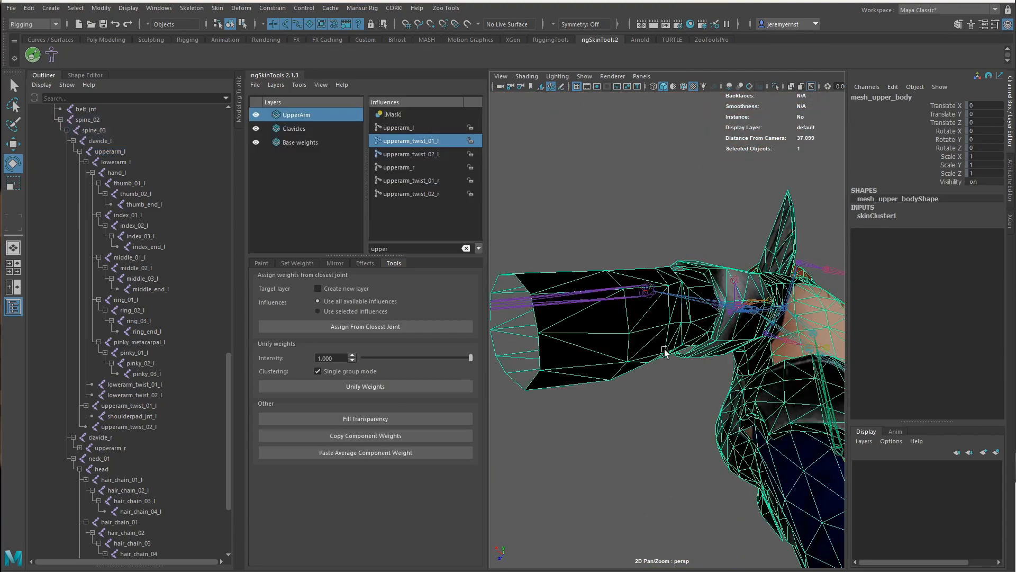
{"action": "left_click_drag", "start_coordinate": [665, 351], "coordinate": [667, 280], "text": "alt"}
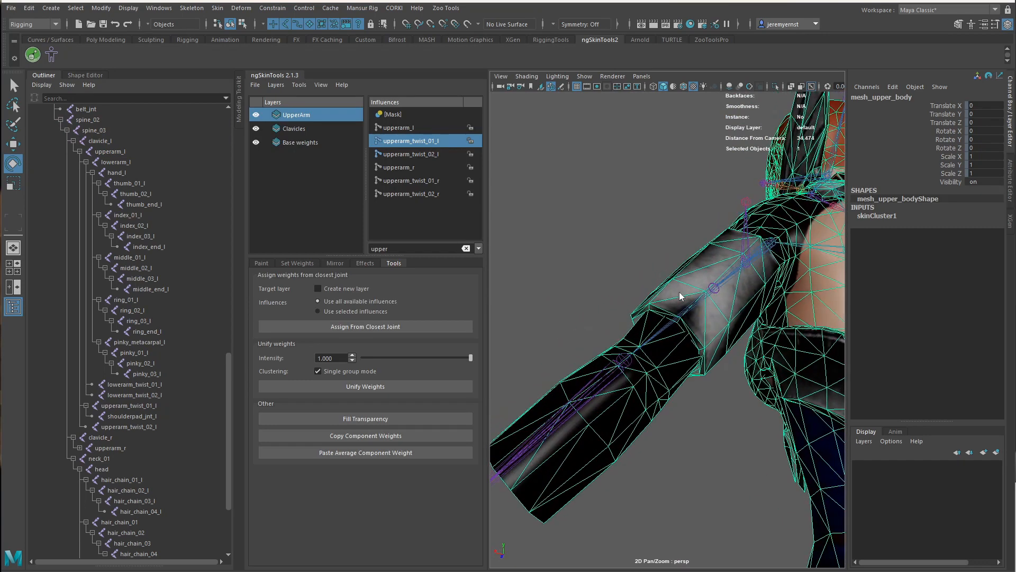
{"action": "right_click_drag", "start_coordinate": [681, 297], "coordinate": [677, 365]}
{"action": "left_click", "coordinate": [745, 263]}
{"action": "left_click_drag", "start_coordinate": [745, 250], "coordinate": [746, 251]}
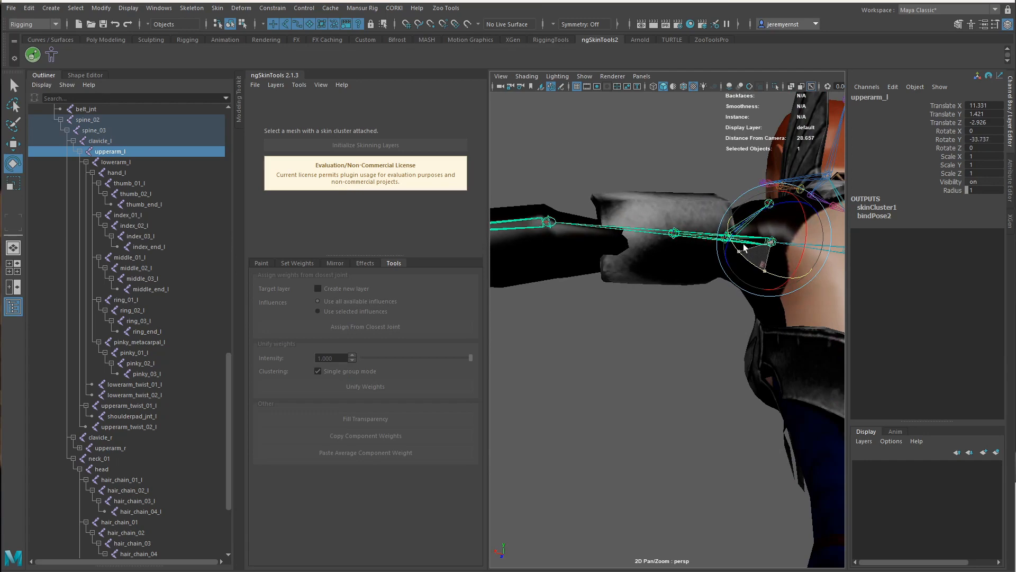
Examine the upperarm_twist_01_l weights around the left arm band's opening with the Paint tool, reducing the brush radius to 1.317.
{"action": "left_click", "coordinate": [657, 271]}
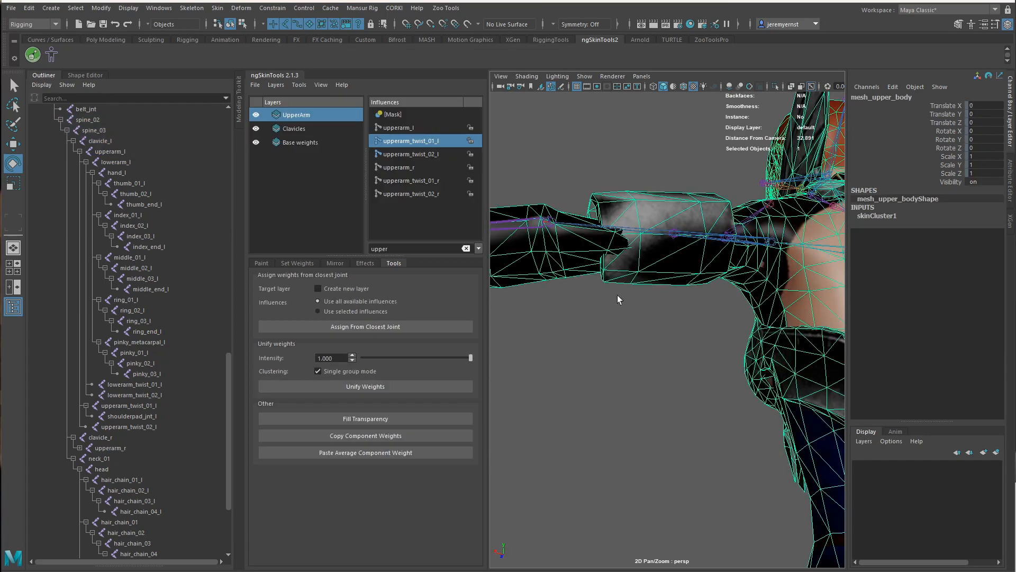
{"action": "left_click", "coordinate": [264, 263]}
{"action": "left_click", "coordinate": [345, 552]}
{"action": "mouse_move", "coordinate": [658, 365]}
{"action": "left_mouse_down", "text": "alt"}
{"action": "mouse_move", "coordinate": [634, 360]}
{"action": "mouse_move", "coordinate": [636, 301]}
{"action": "left_mouse_up", "text": "alt"}
{"action": "left_click_drag", "start_coordinate": [617, 259], "coordinate": [627, 262]}
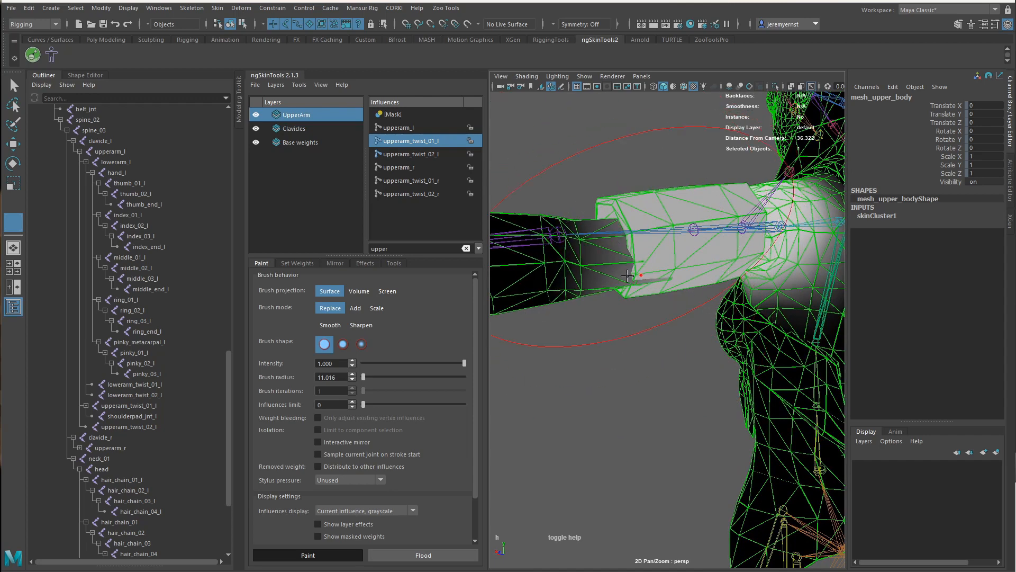
{"action": "right_click_drag", "start_coordinate": [630, 286], "coordinate": [665, 290], "text": "alt"}
{"action": "mouse_move", "coordinate": [665, 290]}
{"action": "left_mouse_down", "text": "alt"}
{"action": "mouse_move", "coordinate": [659, 214]}
{"action": "mouse_move", "coordinate": [630, 213]}
{"action": "mouse_move", "coordinate": [650, 218]}
{"action": "left_mouse_up", "text": "alt"}
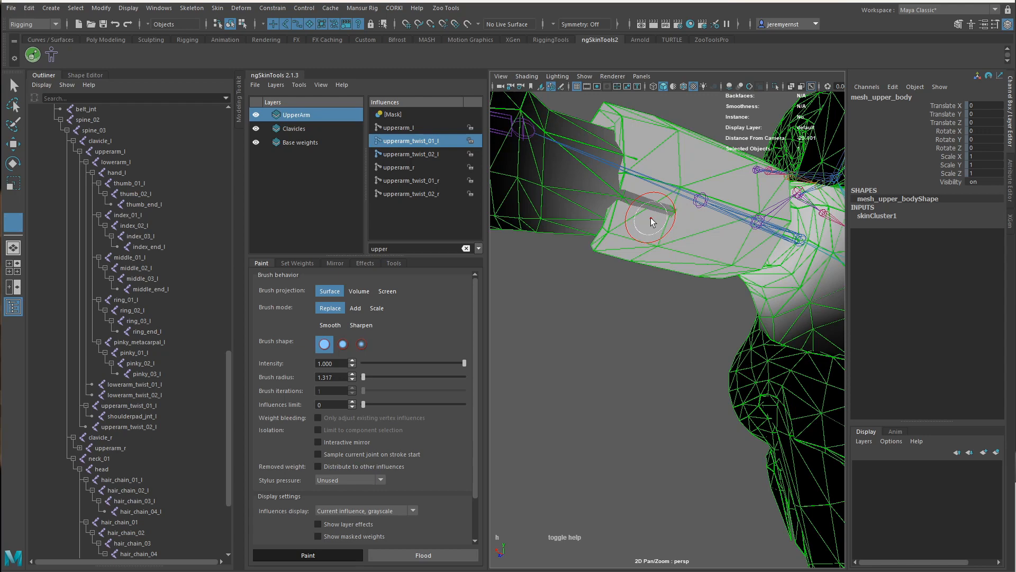
{"action": "mouse_move", "coordinate": [650, 218]}
{"action": "left_mouse_down", "text": "alt"}
{"action": "mouse_move", "coordinate": [652, 205]}
{"action": "mouse_move", "coordinate": [660, 273]}
{"action": "mouse_move", "coordinate": [702, 275]}
{"action": "mouse_move", "coordinate": [711, 296]}
{"action": "mouse_move", "coordinate": [649, 276]}
{"action": "left_mouse_up", "text": "alt"}
{"action": "key", "text": "q"}
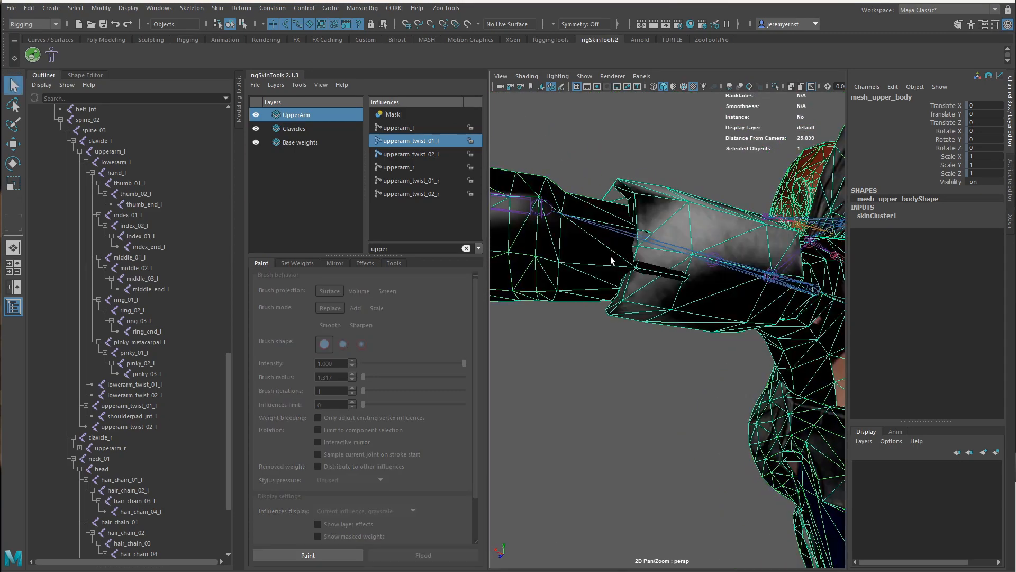
Reselect the left arm band's vertices, including the inner rim, and unify their weights at intensity 1.000 in single group mode.
{"action": "right_click_drag", "start_coordinate": [611, 256], "coordinate": [574, 260]}
{"action": "key", "text": "4"}
{"action": "left_click_drag", "start_coordinate": [613, 290], "coordinate": [604, 267], "text": "alt"}
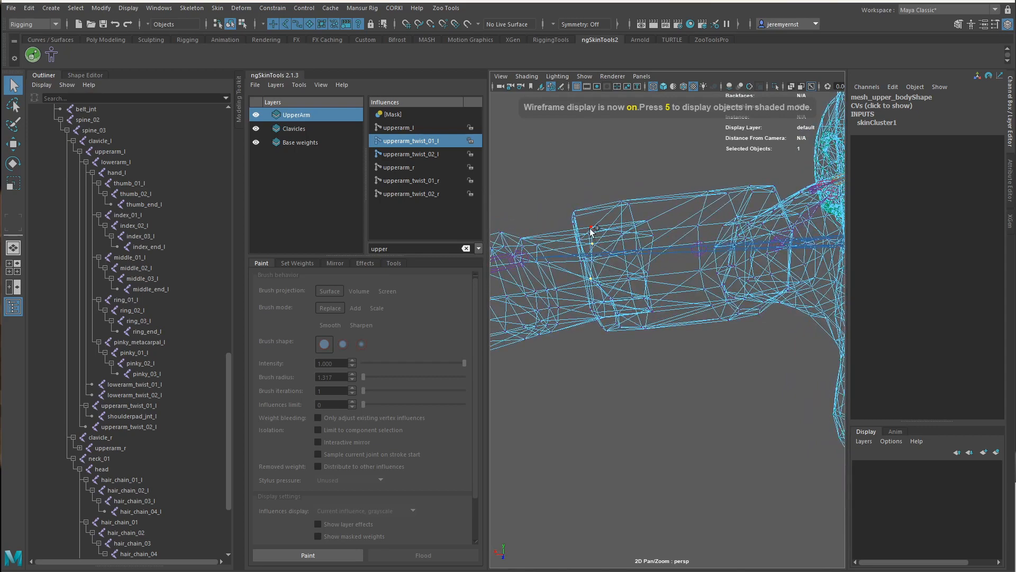
{"action": "mouse_move", "coordinate": [591, 231]}
{"action": "left_mouse_down", "text": "alt"}
{"action": "mouse_move", "coordinate": [590, 270]}
{"action": "mouse_move", "coordinate": [609, 293]}
{"action": "mouse_move", "coordinate": [581, 287]}
{"action": "mouse_move", "coordinate": [638, 393]}
{"action": "mouse_move", "coordinate": [627, 371]}
{"action": "mouse_move", "coordinate": [650, 390]}
{"action": "mouse_move", "coordinate": [636, 357]}
{"action": "left_mouse_up", "text": "alt"}
{"action": "key", "text": "6"}
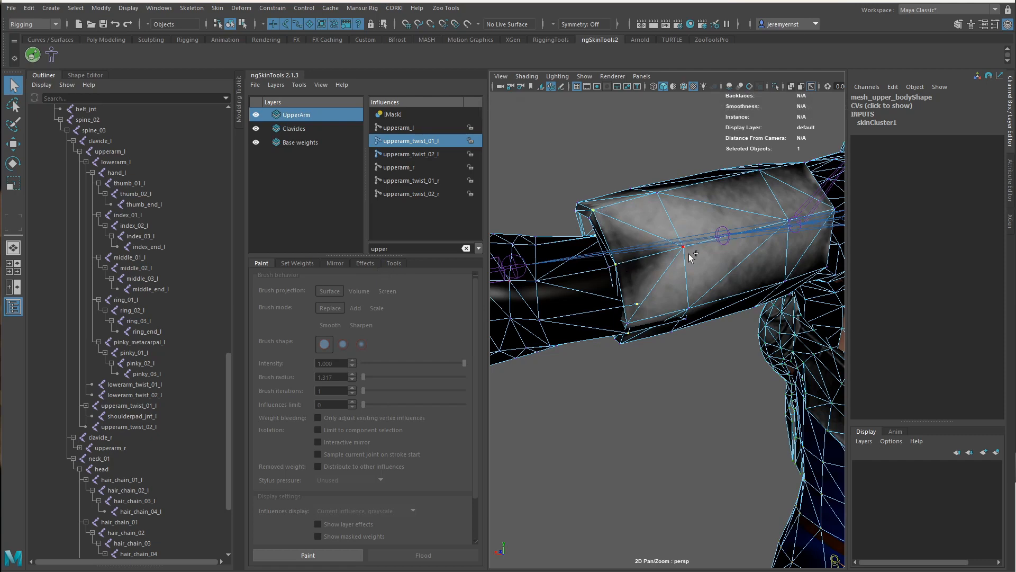
{"action": "left_click_drag", "start_coordinate": [687, 254], "coordinate": [707, 337], "text": "alt"}
{"action": "key", "text": "4"}
{"action": "mouse_move", "coordinate": [739, 366]}
{"action": "left_mouse_down", "text": "alt"}
{"action": "mouse_move", "coordinate": [738, 344]}
{"action": "mouse_move", "coordinate": [717, 349]}
{"action": "mouse_move", "coordinate": [744, 354]}
{"action": "left_mouse_up", "text": "alt"}
{"action": "left_click", "coordinate": [364, 264]}
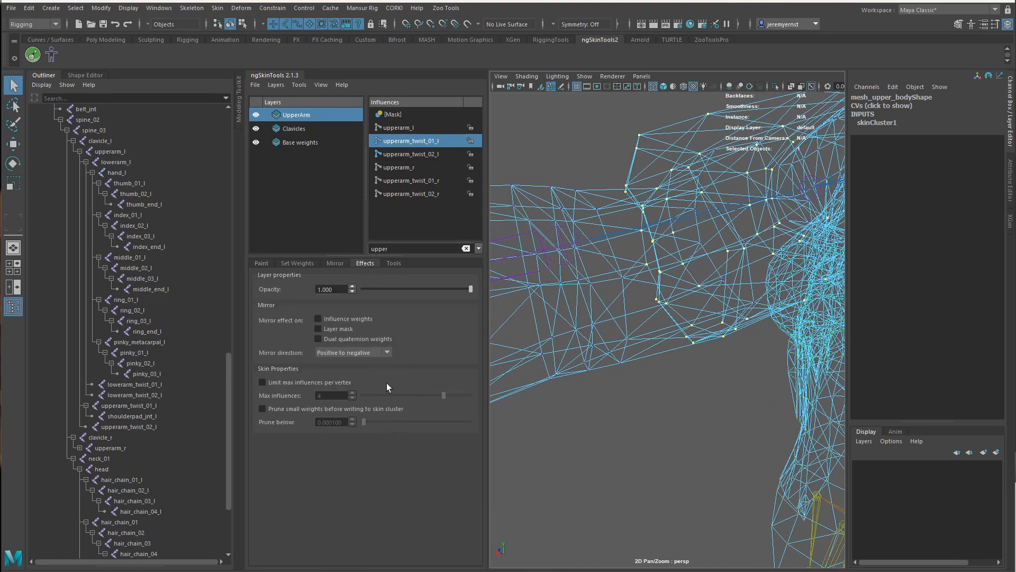
{"action": "left_click", "coordinate": [390, 263]}
{"action": "left_click", "coordinate": [364, 388]}
Examine the unified arm band in wireframe and textured display, with the mesh returned to object mode and deselected.
{"action": "mouse_move", "coordinate": [603, 324]}
{"action": "left_mouse_down", "text": "alt"}
{"action": "mouse_move", "coordinate": [676, 352]}
{"action": "mouse_move", "coordinate": [667, 348]}
{"action": "mouse_move", "coordinate": [674, 334]}
{"action": "mouse_move", "coordinate": [710, 300]}
{"action": "mouse_move", "coordinate": [683, 326]}
{"action": "mouse_move", "coordinate": [662, 322]}
{"action": "mouse_move", "coordinate": [642, 290]}
{"action": "left_mouse_up", "text": "alt"}
{"action": "key", "text": "6"}
{"action": "key", "text": "4"}
{"action": "mouse_move", "coordinate": [592, 254]}
{"action": "right_mouse_down"}
{"action": "mouse_move", "coordinate": [602, 277]}
{"action": "mouse_move", "coordinate": [683, 273]}
{"action": "right_mouse_up"}
{"action": "key", "text": "6"}
{"action": "left_click", "coordinate": [643, 383]}
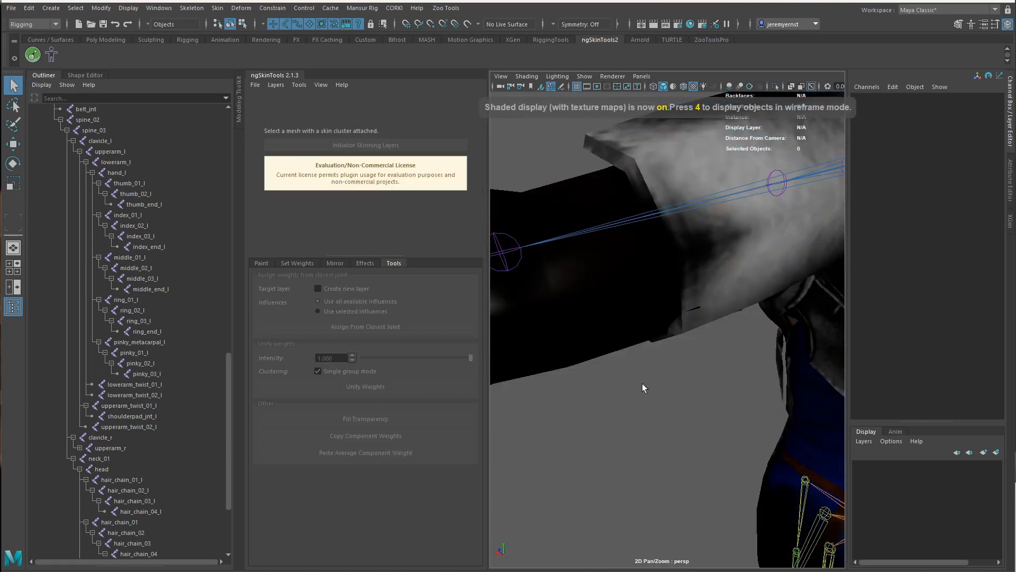
{"action": "scroll", "coordinate": [643, 382], "scroll_direction": "down", "scroll_amount": 5}
{"action": "left_click_drag", "start_coordinate": [688, 360], "coordinate": [671, 352], "text": "alt"}
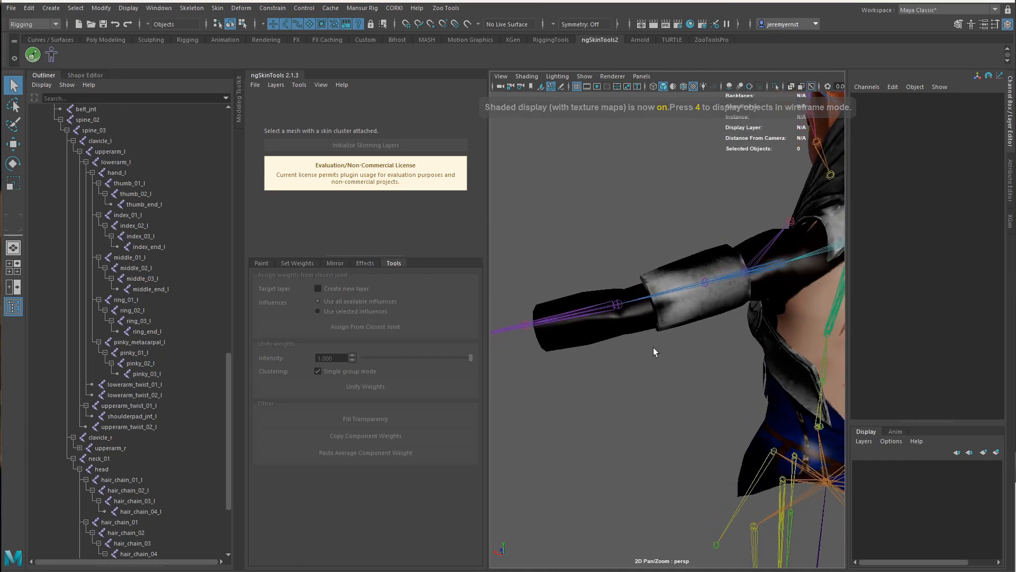
{"action": "scroll", "coordinate": [641, 365], "scroll_direction": "up", "scroll_amount": 3}
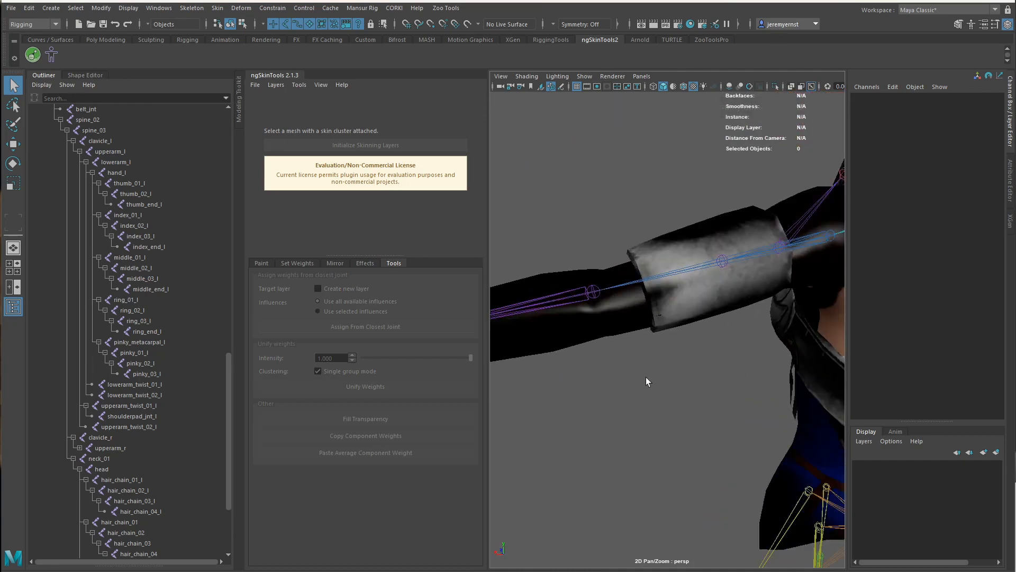
{"action": "left_click", "coordinate": [604, 325]}
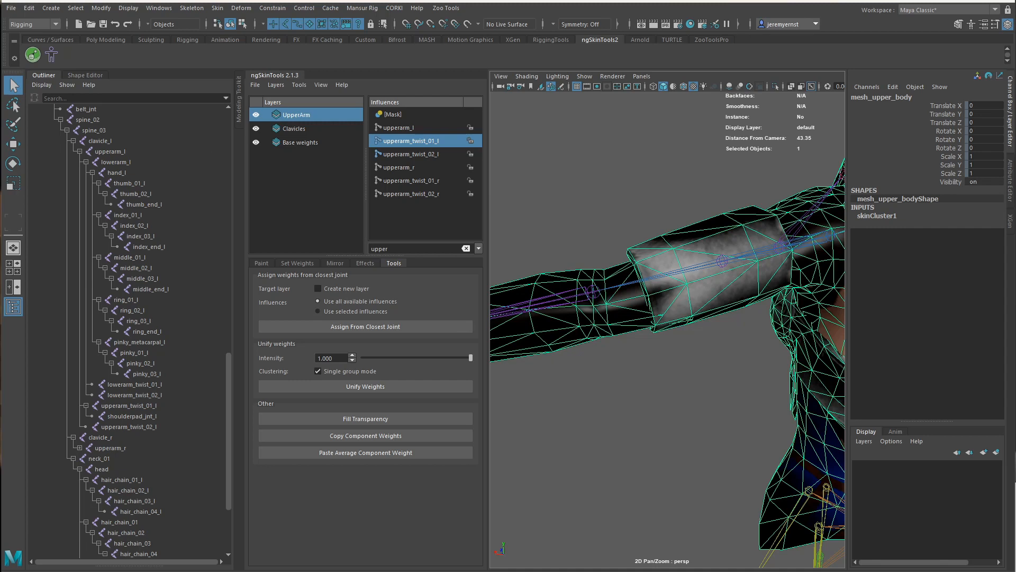
{"action": "left_click", "coordinate": [218, 8]}
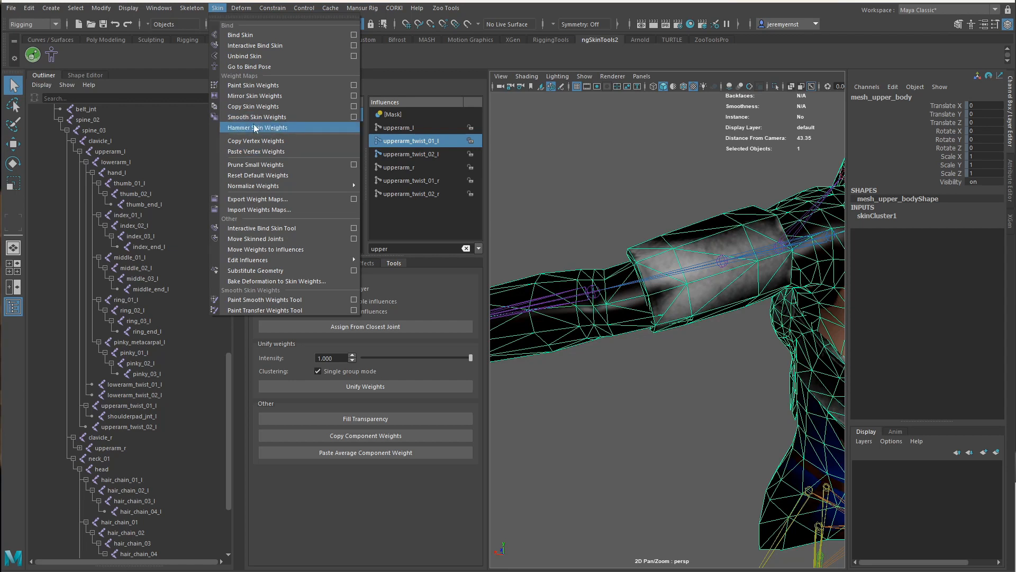
{"action": "left_click", "coordinate": [549, 62]}
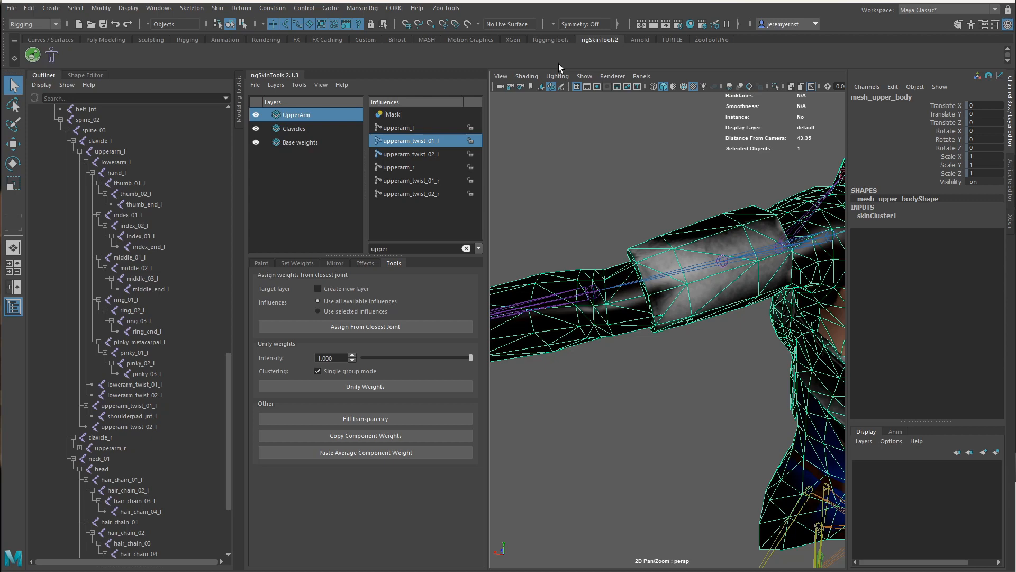
Inspect individual vertices at the arm band's lower rim in wireframe and textured display, and return to object mode.
{"action": "scroll", "coordinate": [645, 469], "scroll_direction": "up", "scroll_amount": 4}
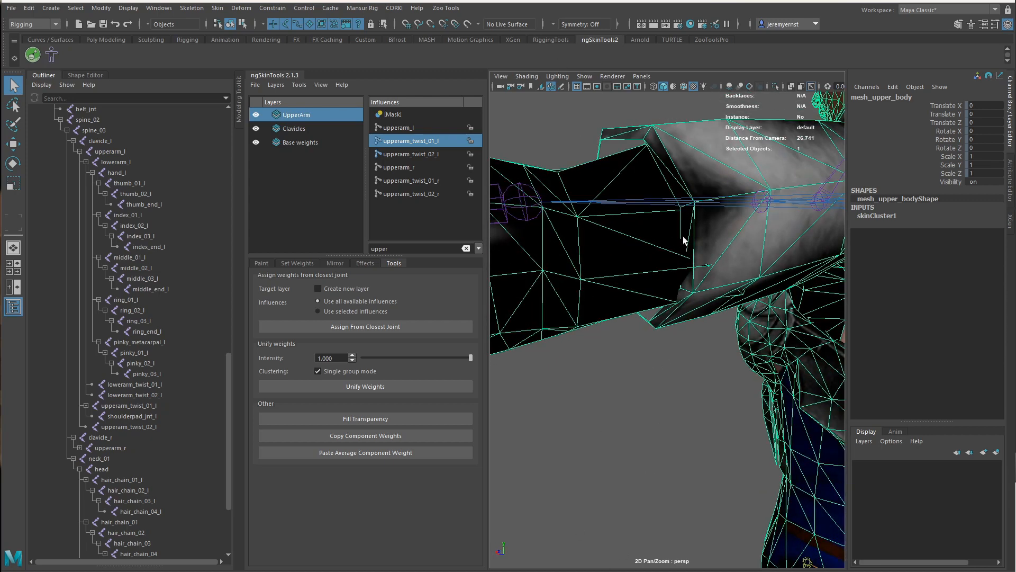
{"action": "right_click_drag", "start_coordinate": [682, 236], "coordinate": [666, 179]}
{"action": "left_click", "coordinate": [709, 266]}
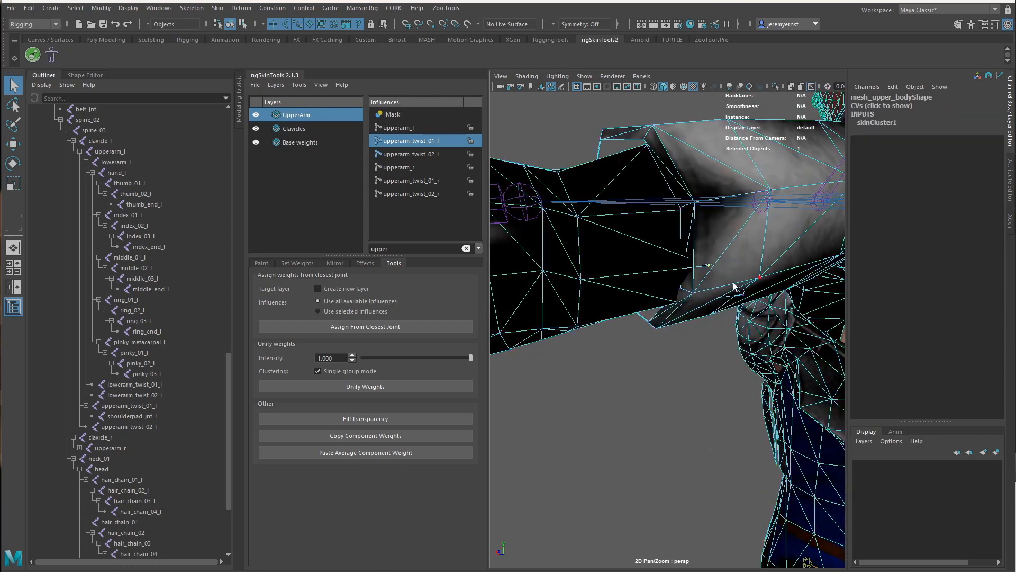
{"action": "left_click_drag", "start_coordinate": [733, 286], "coordinate": [729, 308], "text": "alt"}
{"action": "key", "text": "4"}
{"action": "left_click", "coordinate": [634, 281]}
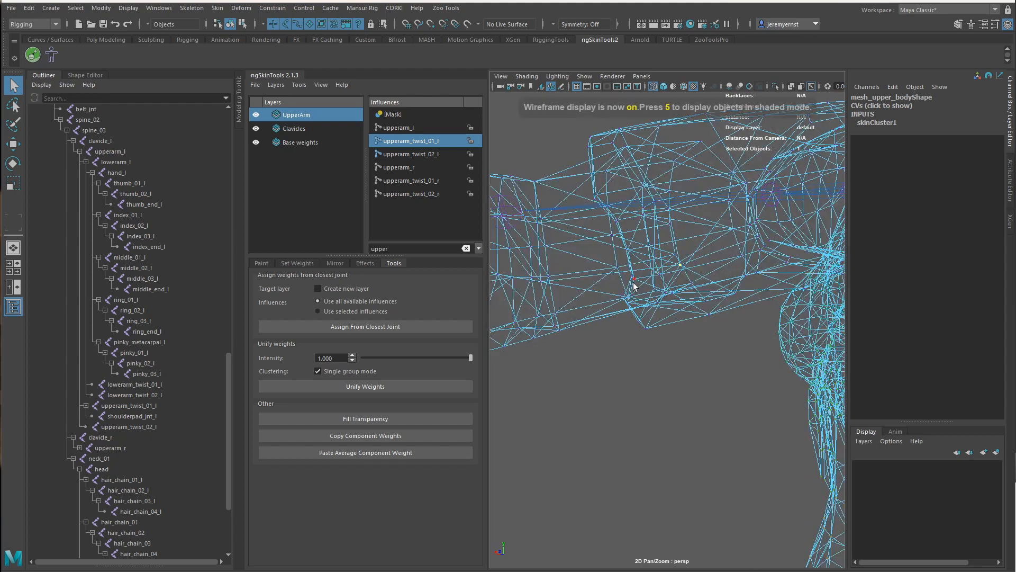
{"action": "key", "text": "6"}
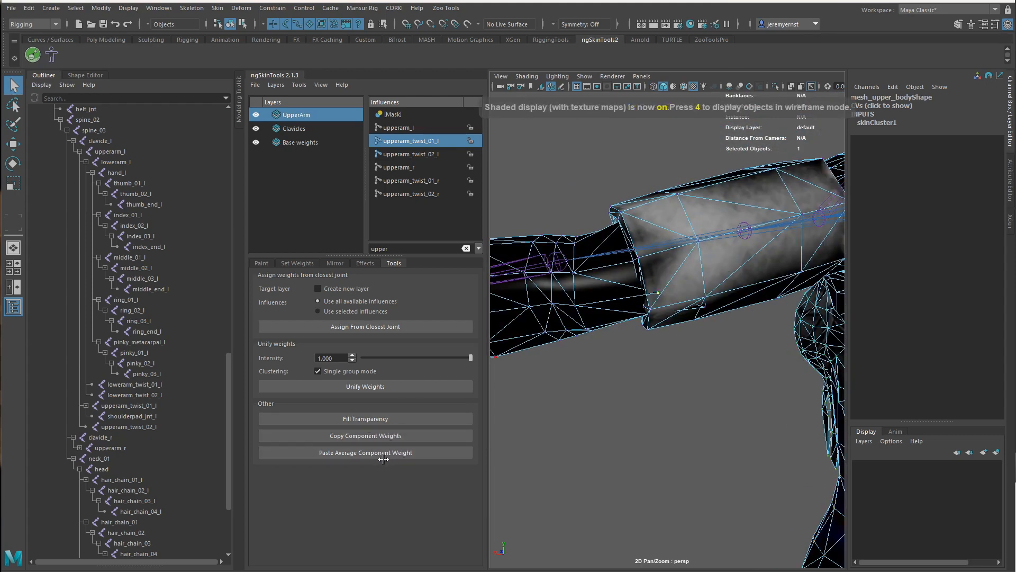
{"action": "left_click_drag", "start_coordinate": [655, 303], "coordinate": [656, 289], "text": "alt"}
{"action": "right_click_drag", "start_coordinate": [656, 290], "coordinate": [697, 271]}
{"action": "left_click", "coordinate": [669, 387]}
{"action": "left_click_drag", "start_coordinate": [669, 386], "coordinate": [620, 323], "text": "alt"}
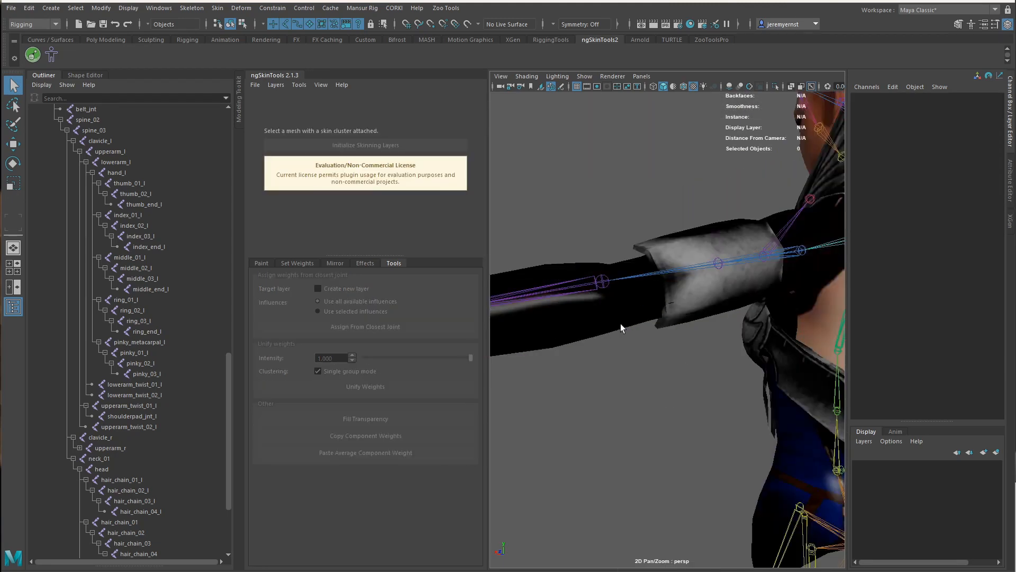
Reselect mesh_upper_body and paint upperarm_twist_01_l weight near the band's lower rim in Add mode at intensity 0.010, reducing the brush radius to 0.611.
{"action": "left_click", "coordinate": [621, 325]}
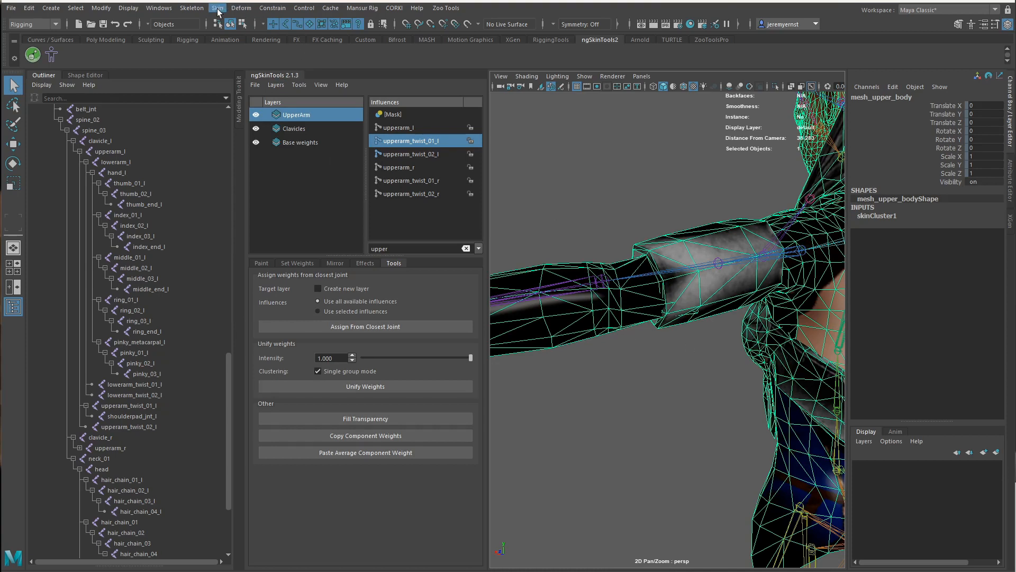
{"action": "left_click", "coordinate": [218, 9]}
{"action": "left_click", "coordinate": [775, 294]}
{"action": "left_click_drag", "start_coordinate": [701, 335], "coordinate": [630, 335], "text": "alt"}
{"action": "left_click", "coordinate": [262, 263]}
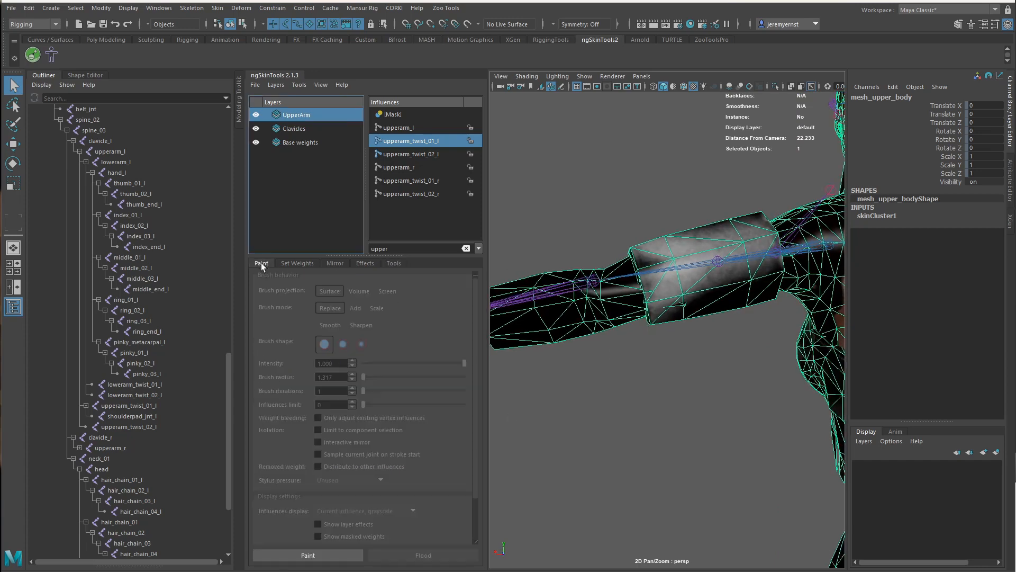
{"action": "left_click", "coordinate": [293, 558]}
{"action": "left_click", "coordinate": [355, 308]}
{"action": "scroll", "coordinate": [696, 303], "scroll_direction": "up", "scroll_amount": 5}
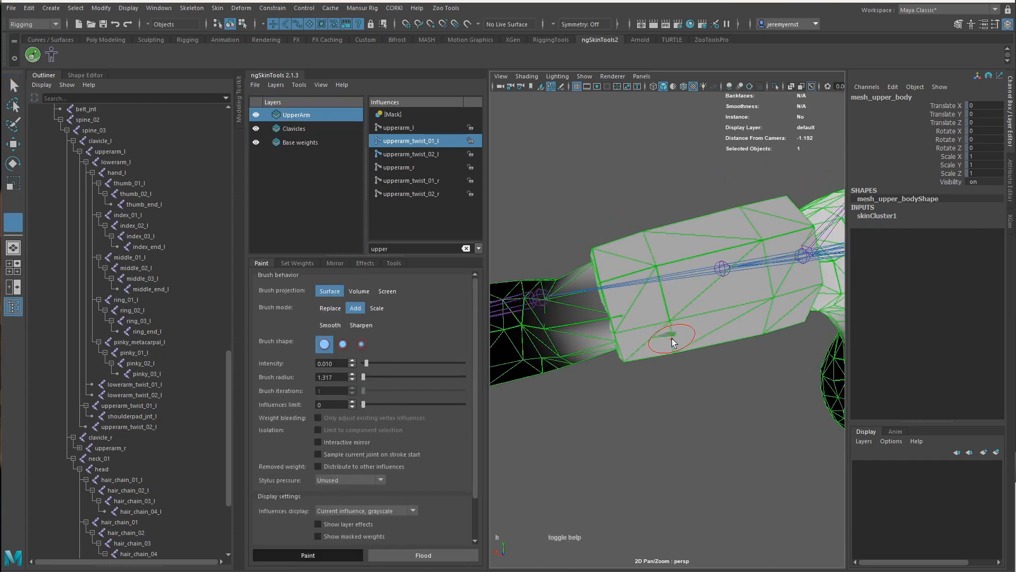
{"action": "mouse_move", "coordinate": [661, 316]}
{"action": "left_mouse_down"}
{"action": "mouse_move", "coordinate": [684, 334]}
{"action": "mouse_move", "coordinate": [659, 329]}
{"action": "mouse_move", "coordinate": [647, 367]}
{"action": "mouse_move", "coordinate": [618, 361]}
{"action": "mouse_move", "coordinate": [640, 358]}
{"action": "left_mouse_up"}
{"action": "key", "text": "q"}
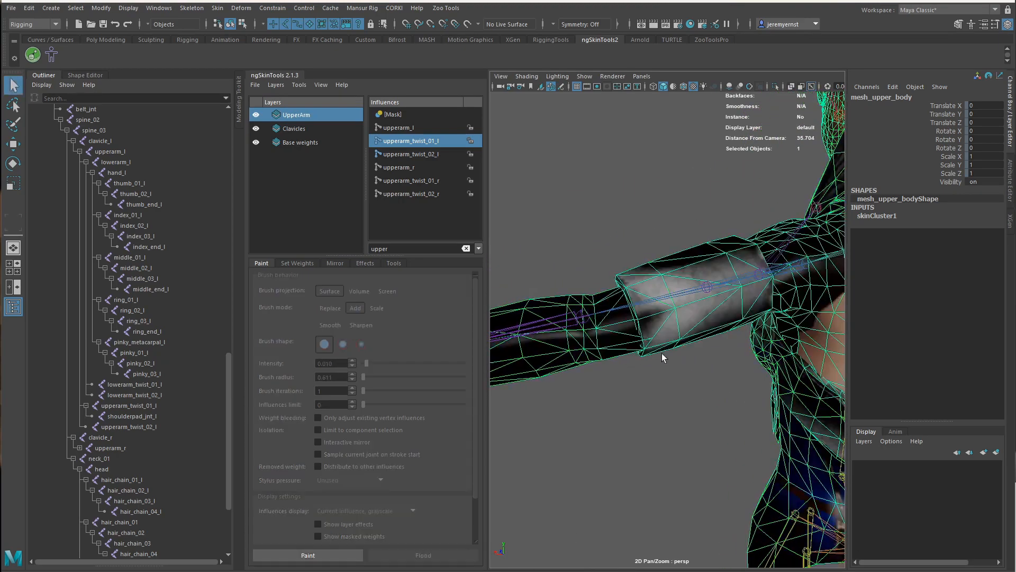
Select connected parts of the upper body mesh, isolate them in the viewport, and return the mesh to object mode.
{"action": "right_click_drag", "start_coordinate": [618, 334], "coordinate": [618, 348]}
{"action": "double_click", "coordinate": [618, 347]}
{"action": "left_click_drag", "start_coordinate": [646, 362], "coordinate": [740, 373], "text": "alt"}
{"action": "double_click", "coordinate": [788, 300], "text": "shift"}
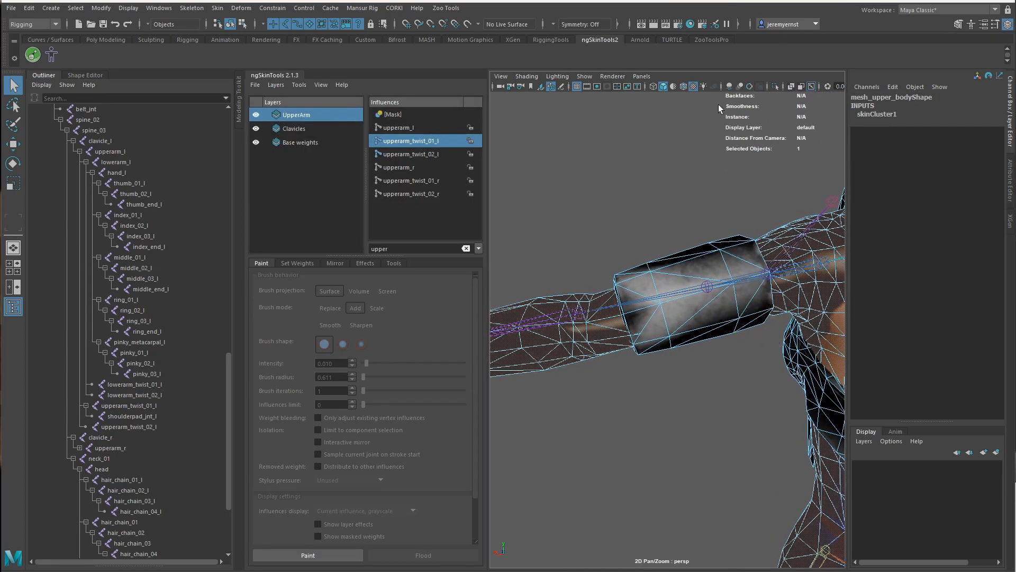
{"action": "left_click", "coordinate": [774, 86]}
{"action": "right_click_drag", "start_coordinate": [630, 312], "coordinate": [670, 286]}
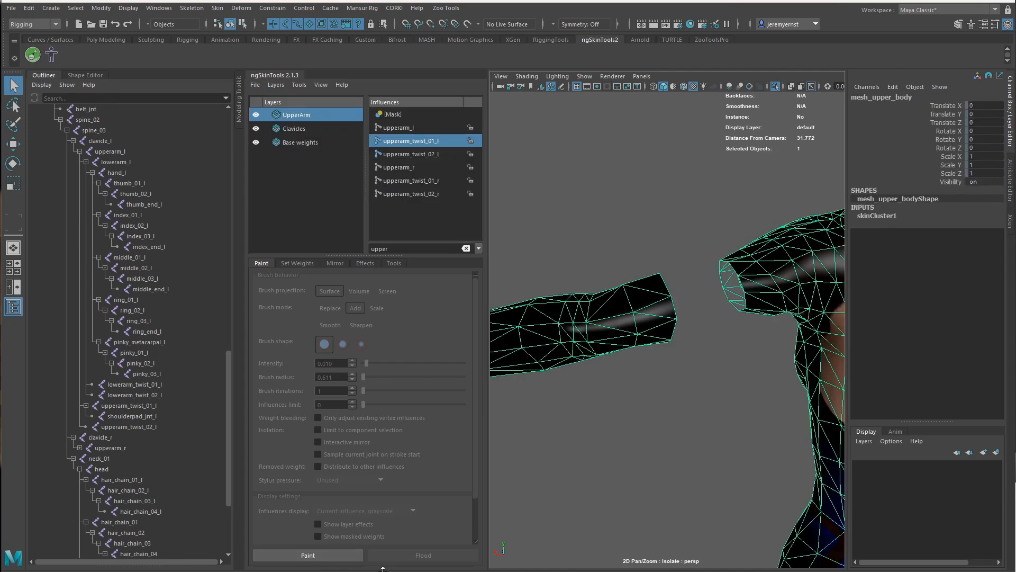
Paint upperarm_twist_01_l weight along the left arm band's lower rim in Add mode at intensity 0.010 and brush radius 0.611.
{"action": "left_click", "coordinate": [339, 559]}
{"action": "left_click_drag", "start_coordinate": [646, 346], "coordinate": [680, 338], "text": "alt"}
{"action": "right_click_drag", "start_coordinate": [645, 350], "coordinate": [704, 344], "text": "alt"}
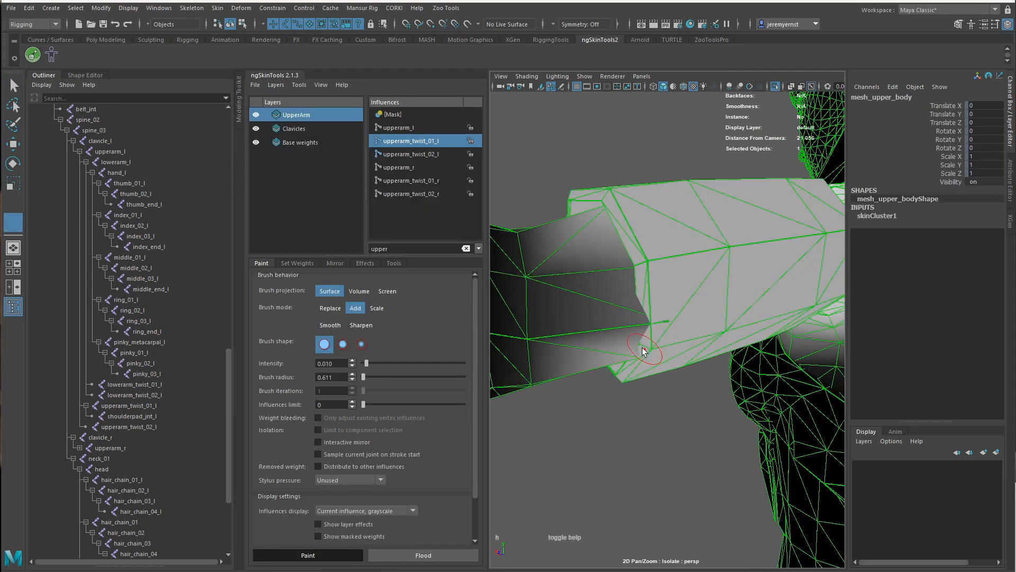
{"action": "left_click_drag", "start_coordinate": [644, 349], "coordinate": [666, 318], "text": "alt"}
{"action": "left_click", "coordinate": [676, 303]}
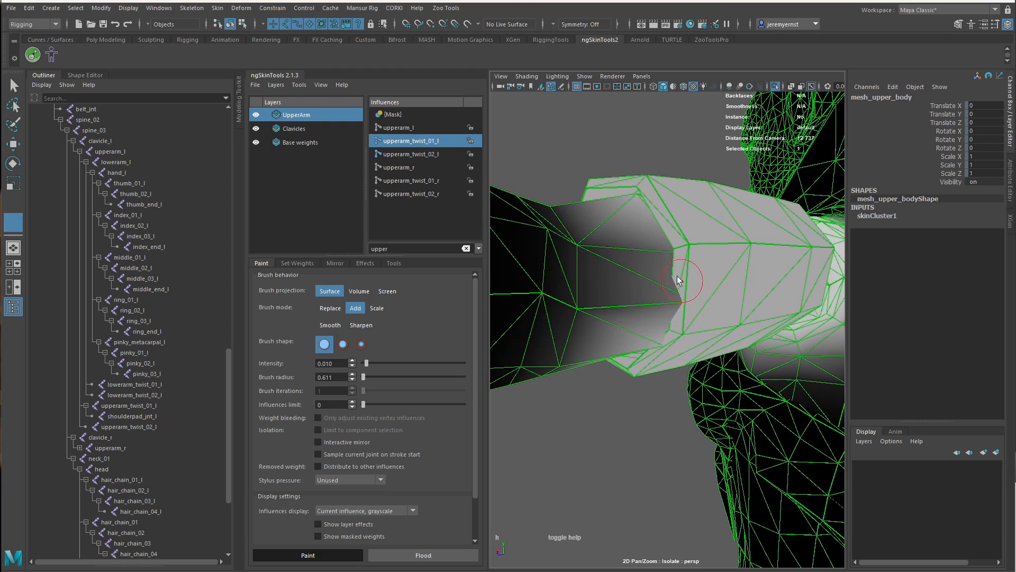
{"action": "left_click", "coordinate": [680, 249]}
{"action": "left_click", "coordinate": [669, 250]}
Rotate and move the upperarm_twist_02_l joint to test how the left arm band follows it.
{"action": "right_click_drag", "start_coordinate": [668, 254], "coordinate": [633, 272], "text": "alt"}
{"action": "mouse_move", "coordinate": [633, 272]}
{"action": "left_mouse_down", "text": "alt"}
{"action": "mouse_move", "coordinate": [618, 300]}
{"action": "mouse_move", "coordinate": [672, 324]}
{"action": "mouse_move", "coordinate": [782, 343]}
{"action": "mouse_move", "coordinate": [673, 355]}
{"action": "mouse_move", "coordinate": [510, 417]}
{"action": "left_mouse_up", "text": "alt"}
{"action": "key", "text": "w"}
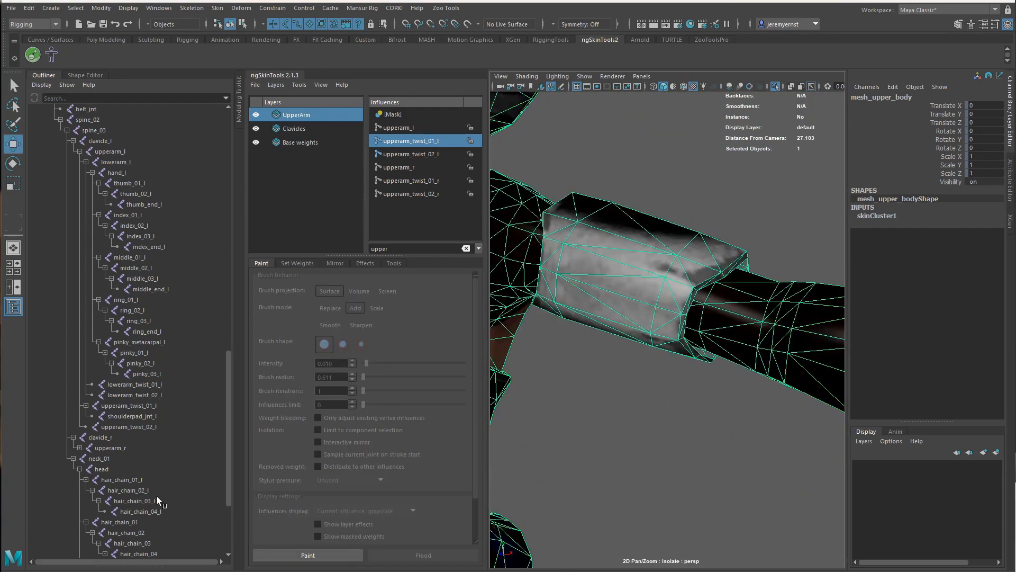
{"action": "left_click", "coordinate": [150, 426]}
{"action": "key", "text": "e"}
{"action": "left_click_drag", "start_coordinate": [584, 311], "coordinate": [661, 289]}
{"action": "key", "text": "w"}
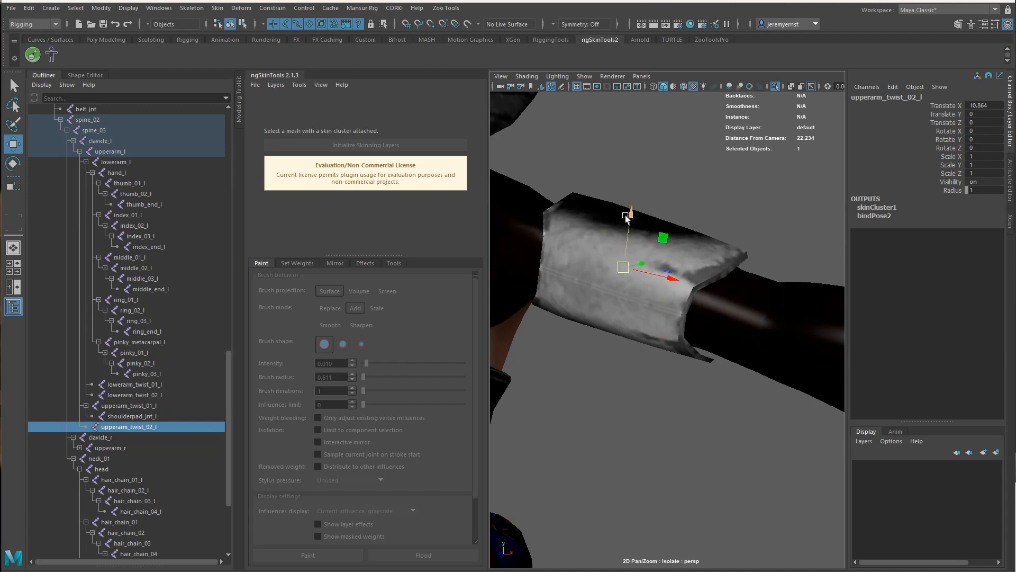
{"action": "left_click_drag", "start_coordinate": [629, 215], "coordinate": [607, 350]}
{"action": "scroll", "coordinate": [807, 382], "scroll_direction": "down", "scroll_amount": 5}
{"action": "left_click_drag", "start_coordinate": [807, 381], "coordinate": [571, 355], "text": "alt"}
{"action": "middle_click_drag", "start_coordinate": [675, 382], "coordinate": [641, 368], "text": "alt"}
{"action": "right_click_drag", "start_coordinate": [641, 368], "coordinate": [667, 407], "text": "alt"}
Reselect mesh_upper_body and add upperarm_twist_01_l weight to the inner rim vertices at the band's elbow end at intensity 0.010.
{"action": "left_click", "coordinate": [683, 309]}
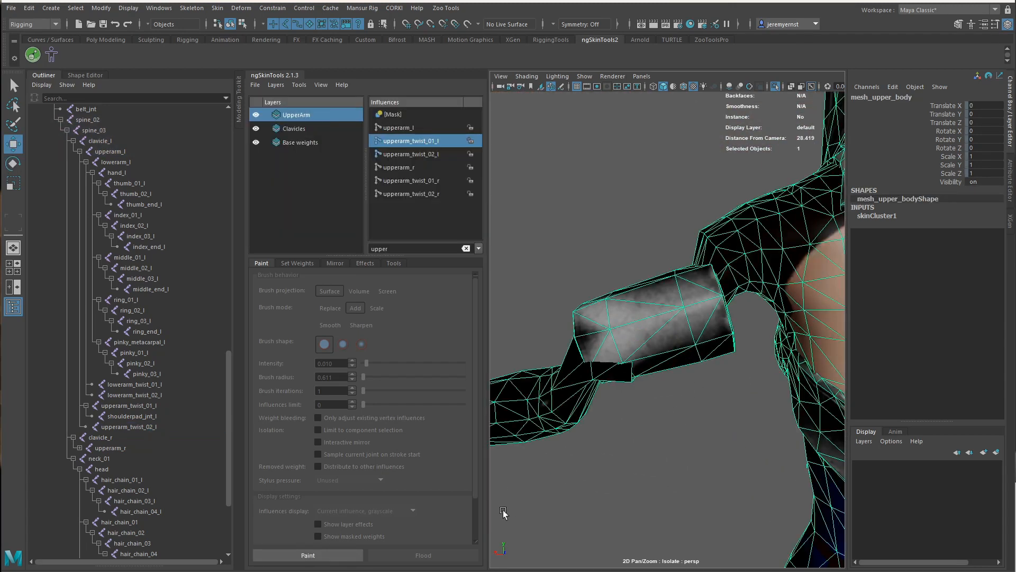
{"action": "left_click", "coordinate": [324, 558]}
{"action": "scroll", "coordinate": [574, 370], "scroll_direction": "up", "scroll_amount": 4}
{"action": "mouse_move", "coordinate": [575, 370]}
{"action": "left_mouse_down", "text": "alt"}
{"action": "mouse_move", "coordinate": [624, 400]}
{"action": "mouse_move", "coordinate": [607, 372]}
{"action": "left_mouse_up", "text": "alt"}
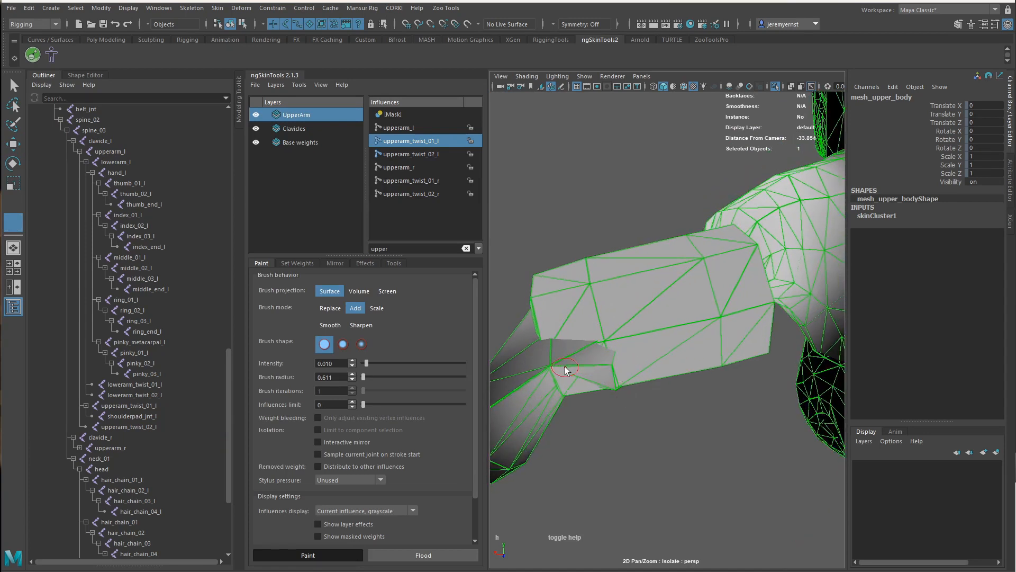
{"action": "left_click_drag", "start_coordinate": [556, 353], "coordinate": [544, 352]}
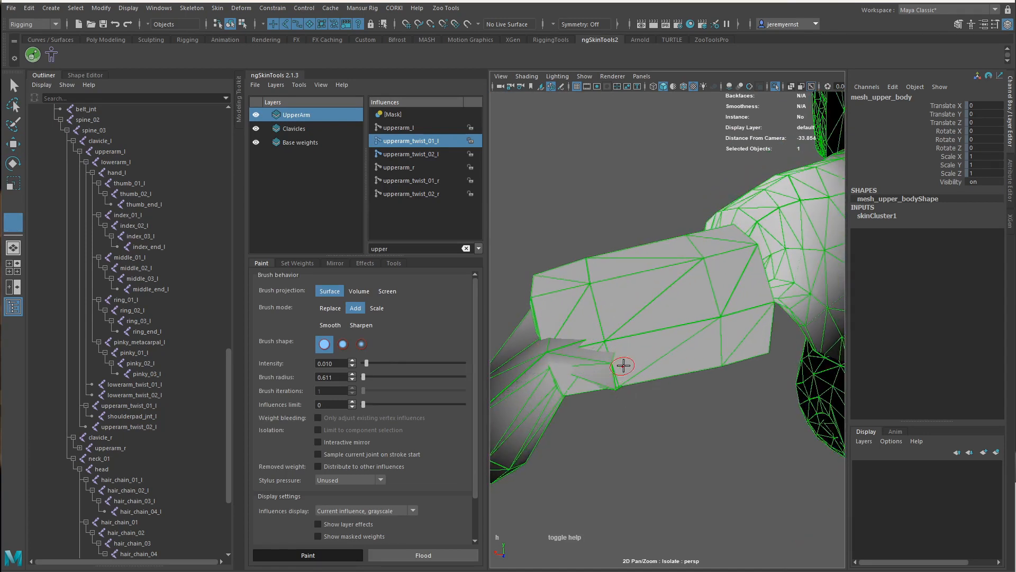
Add upperarm_twist_01_l weight to the band's inner rim at intensity 0.100, reducing the brush radius to 0.187.
{"action": "mouse_move", "coordinate": [608, 356]}
{"action": "left_mouse_down", "text": "alt"}
{"action": "mouse_move", "coordinate": [589, 343]}
{"action": "mouse_move", "coordinate": [637, 372]}
{"action": "mouse_move", "coordinate": [608, 316]}
{"action": "mouse_move", "coordinate": [666, 378]}
{"action": "mouse_move", "coordinate": [653, 398]}
{"action": "mouse_move", "coordinate": [687, 407]}
{"action": "left_mouse_up", "text": "alt"}
{"action": "scroll", "coordinate": [660, 360], "scroll_direction": "up", "scroll_amount": 6}
{"action": "key", "text": "4"}
{"action": "left_click_drag", "start_coordinate": [759, 404], "coordinate": [746, 397]}
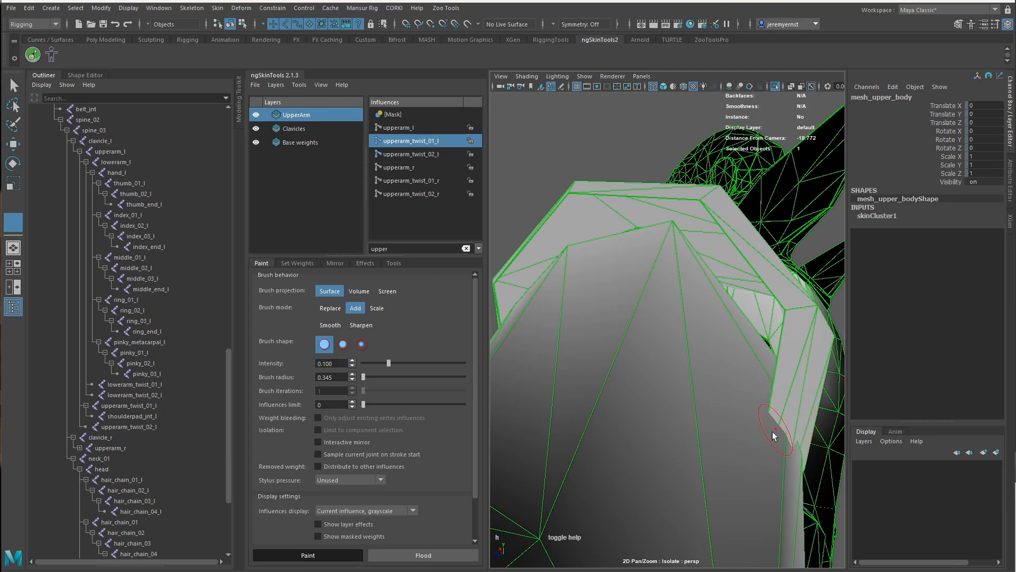
{"action": "left_click_drag", "start_coordinate": [799, 414], "coordinate": [678, 413], "text": "alt"}
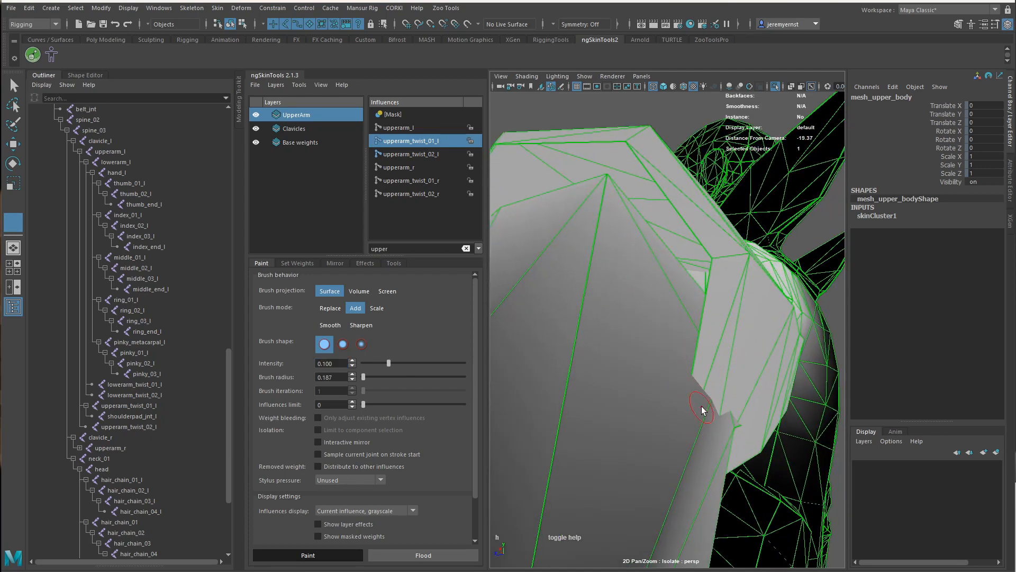
{"action": "left_click_drag", "start_coordinate": [726, 370], "coordinate": [697, 474], "text": "alt"}
{"action": "mouse_move", "coordinate": [707, 424]}
{"action": "left_mouse_down", "text": "alt"}
{"action": "mouse_move", "coordinate": [597, 399]}
{"action": "mouse_move", "coordinate": [578, 407]}
{"action": "left_mouse_up", "text": "alt"}
Leave weight painting, restore textured display, and return the skeleton to its bind pose with mesh_upper_body selected.
{"action": "key", "text": "w"}
{"action": "left_click", "coordinate": [686, 419]}
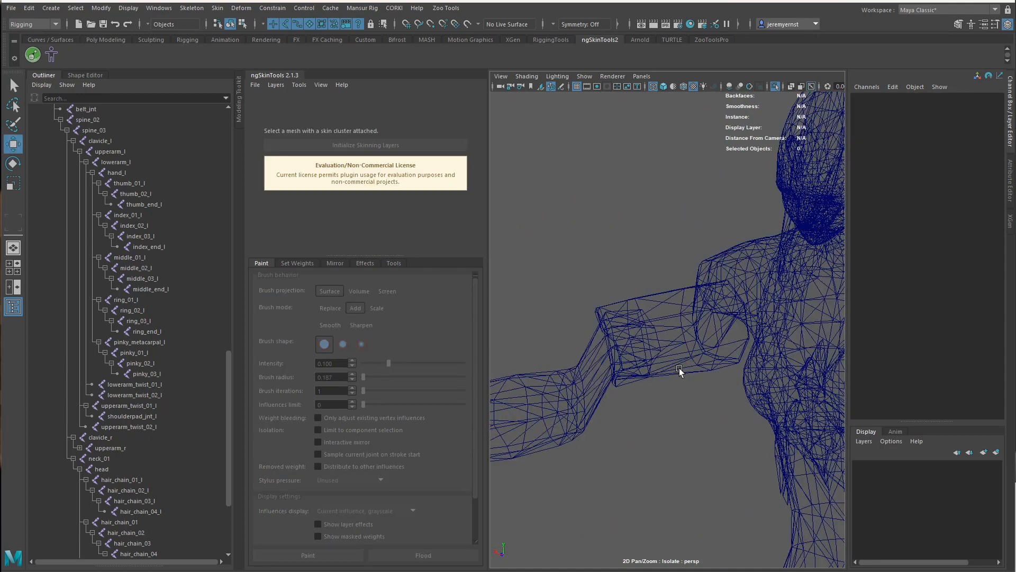
{"action": "key", "text": "6"}
{"action": "left_click", "coordinate": [628, 388]}
{"action": "left_click", "coordinate": [49, 54]}
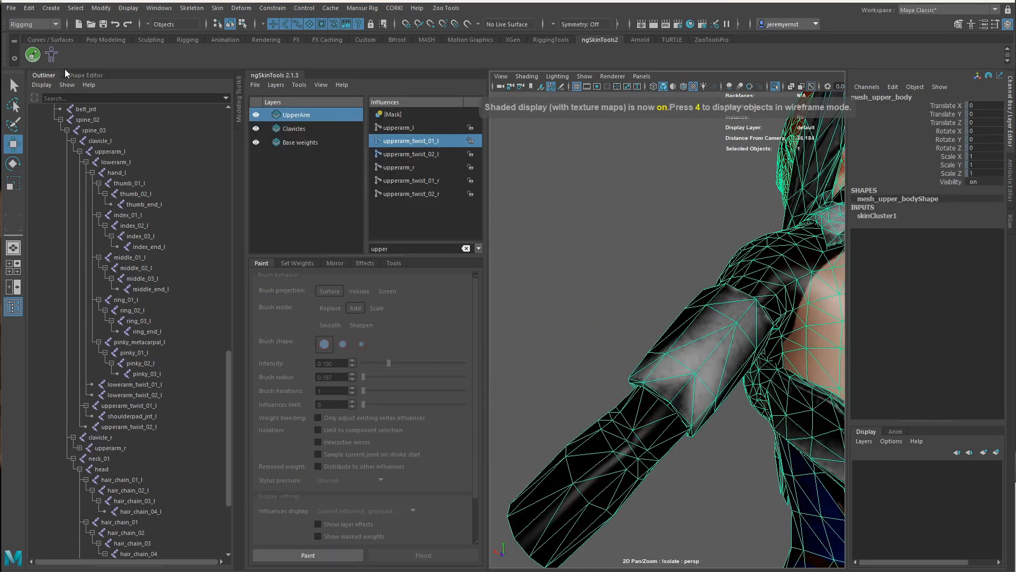
{"action": "left_click_drag", "start_coordinate": [655, 375], "coordinate": [503, 382], "text": "alt"}
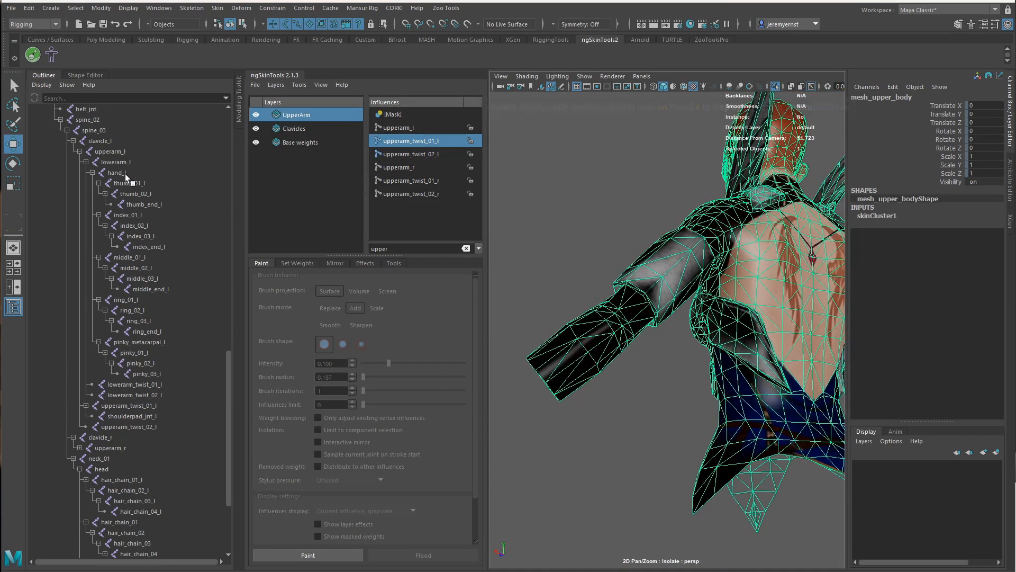
Try a freehand rotation of the upperarm_l joint, and set its Rotate X to -90.
{"action": "left_click", "coordinate": [111, 152]}
{"action": "key", "text": "e"}
{"action": "left_click_drag", "start_coordinate": [598, 312], "coordinate": [754, 324], "text": "alt"}
{"action": "right_click_drag", "start_coordinate": [697, 301], "coordinate": [678, 286], "text": "alt"}
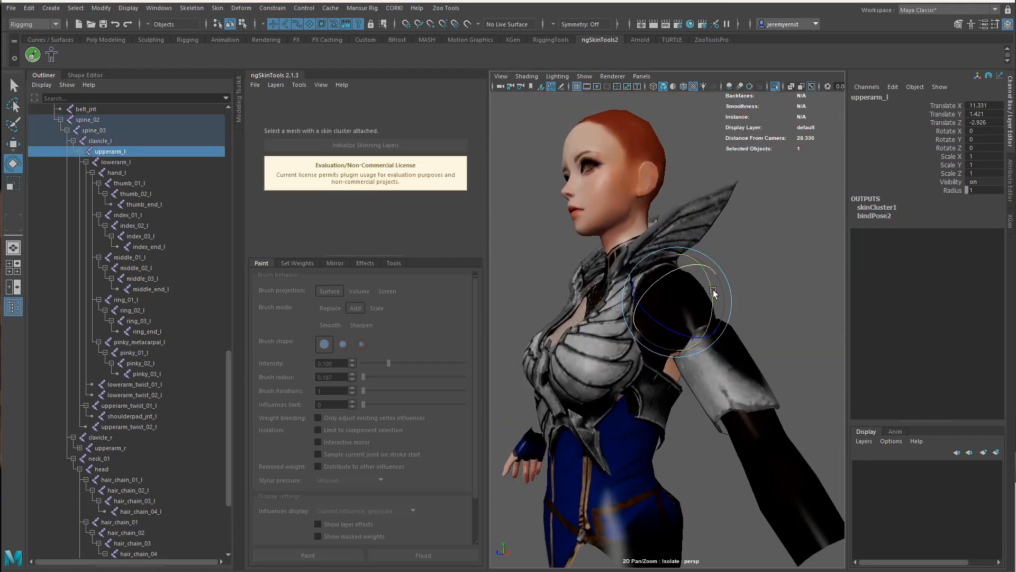
{"action": "left_click_drag", "start_coordinate": [713, 291], "coordinate": [683, 370]}
{"action": "key", "text": "ctrl+z"}
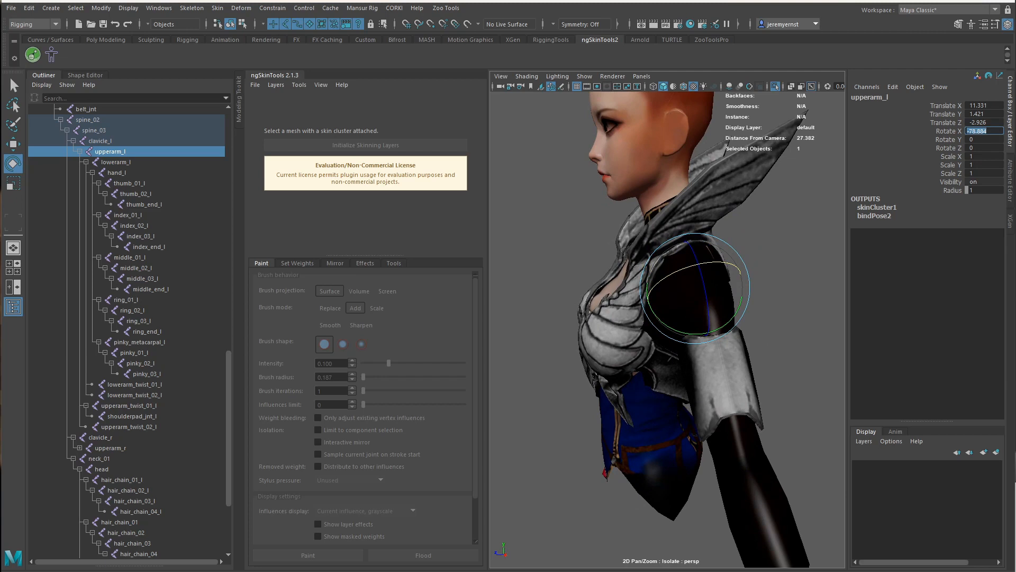
{"action": "key", "text": "Return"}
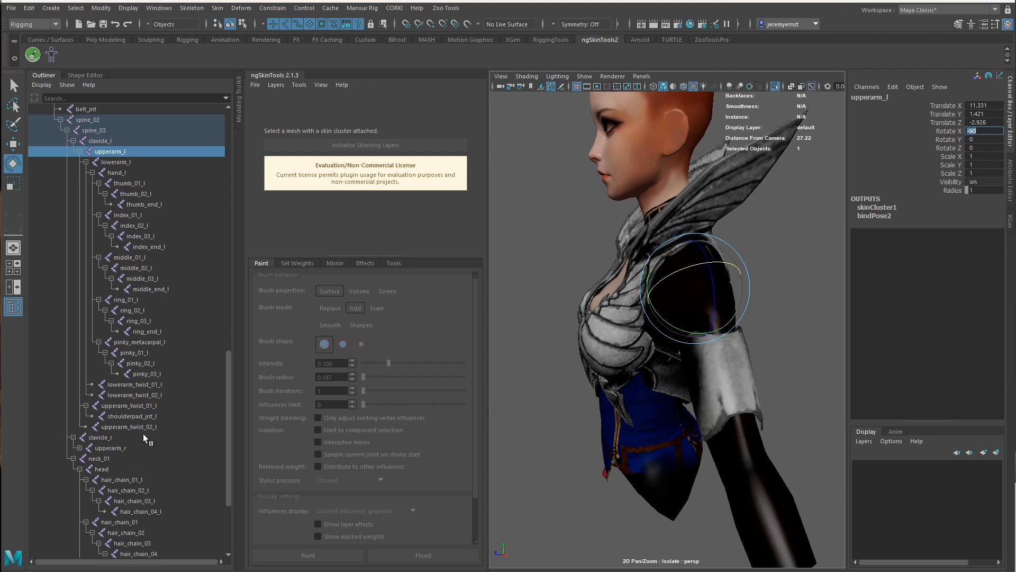
Counter-rotate the upperarm_twist_01_l joint, trying Rotate X 90 and settling on 80.
{"action": "left_click", "coordinate": [155, 406]}
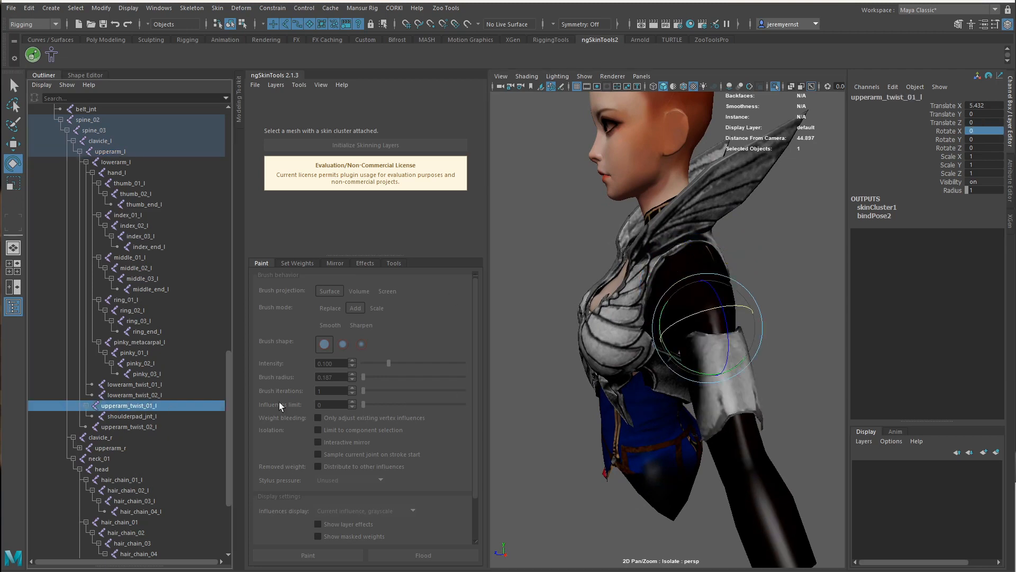
{"action": "left_click", "coordinate": [1004, 132]}
{"action": "type", "text": "90"}
{"action": "key", "text": "Return"}
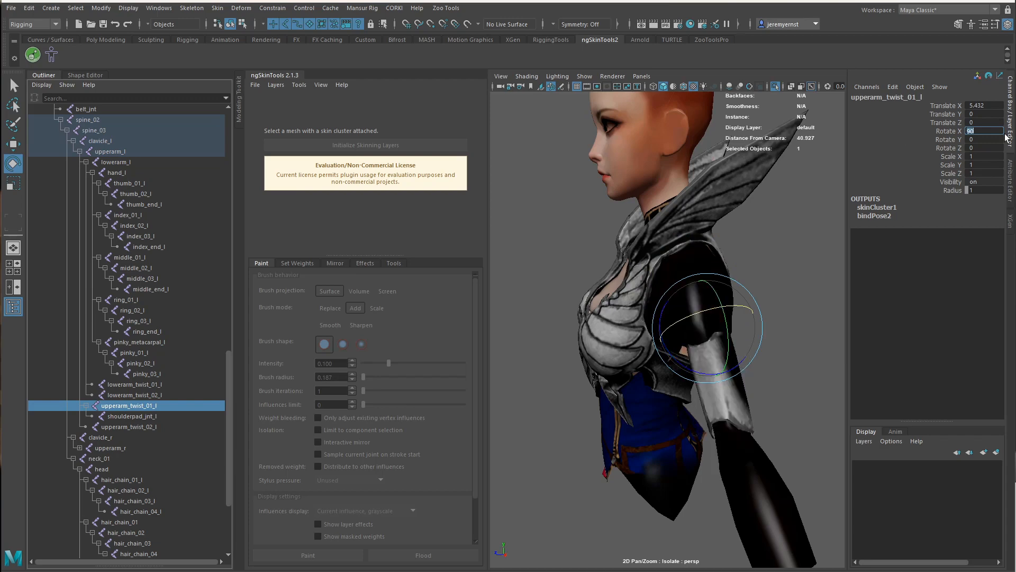
{"action": "type", "text": "80"}
{"action": "key", "text": "Return"}
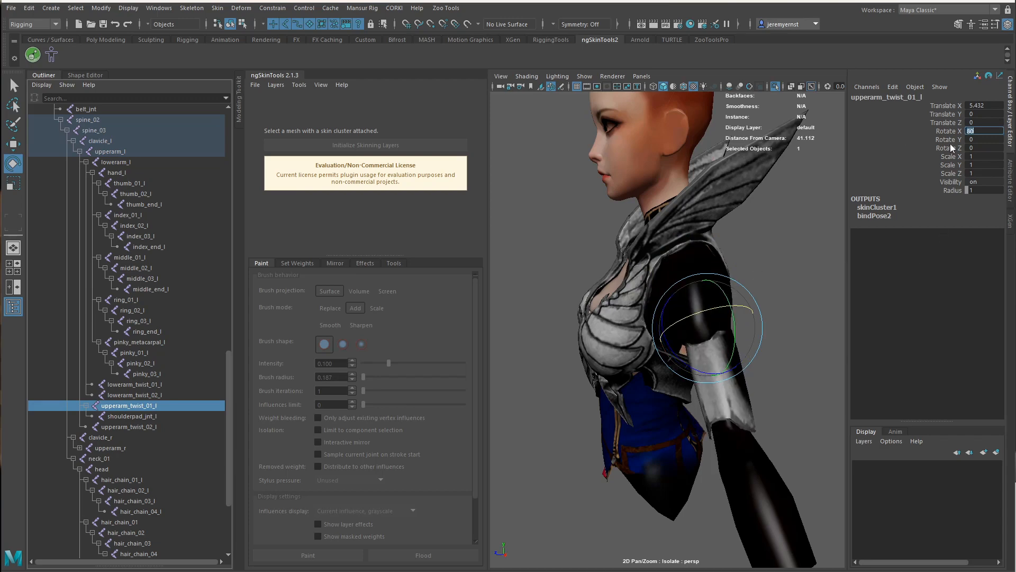
{"action": "scroll", "coordinate": [676, 430], "scroll_direction": "up", "scroll_amount": 3}
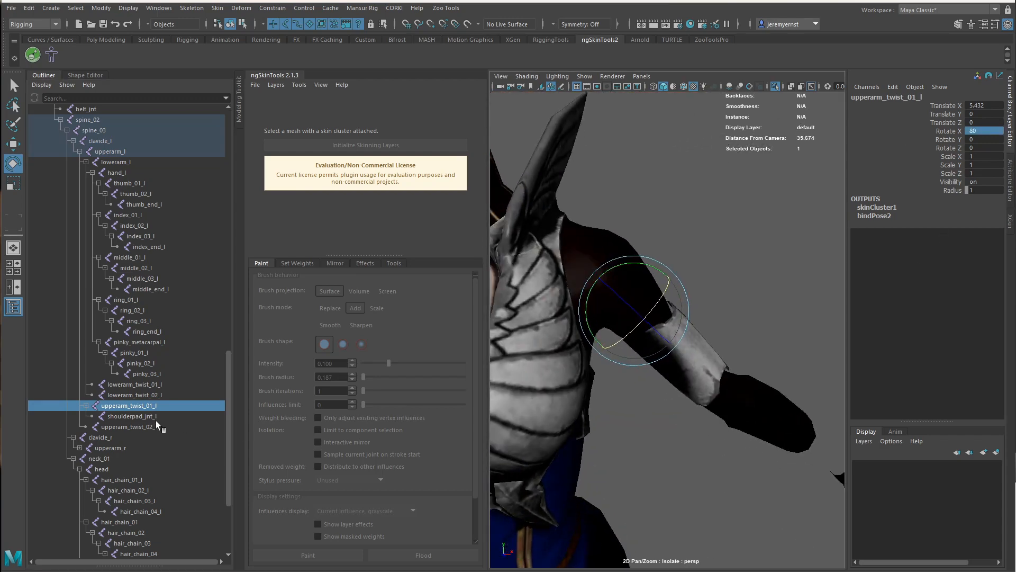
{"action": "left_click", "coordinate": [158, 417]}
{"action": "left_click", "coordinate": [977, 132]}
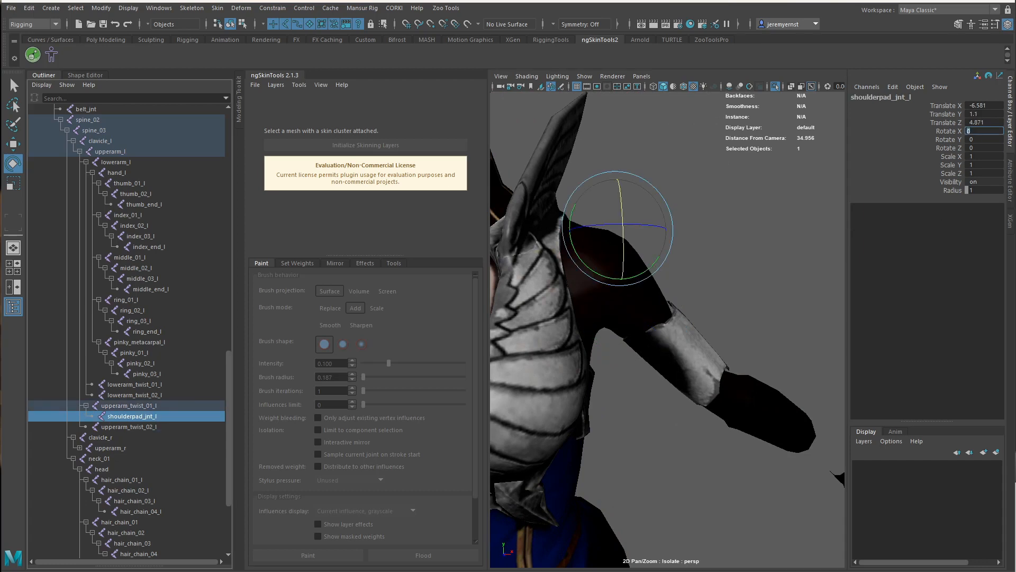
{"action": "type", "text": "40"}
{"action": "key", "text": "Return"}
{"action": "left_click_drag", "start_coordinate": [629, 332], "coordinate": [638, 318], "text": "alt"}
{"action": "key", "text": "ctrl+z"}
Set the upperarm_twist_02_l joint's Rotate X to 40, deselect it, and check the twisted arm band.
{"action": "left_click", "coordinate": [160, 425]}
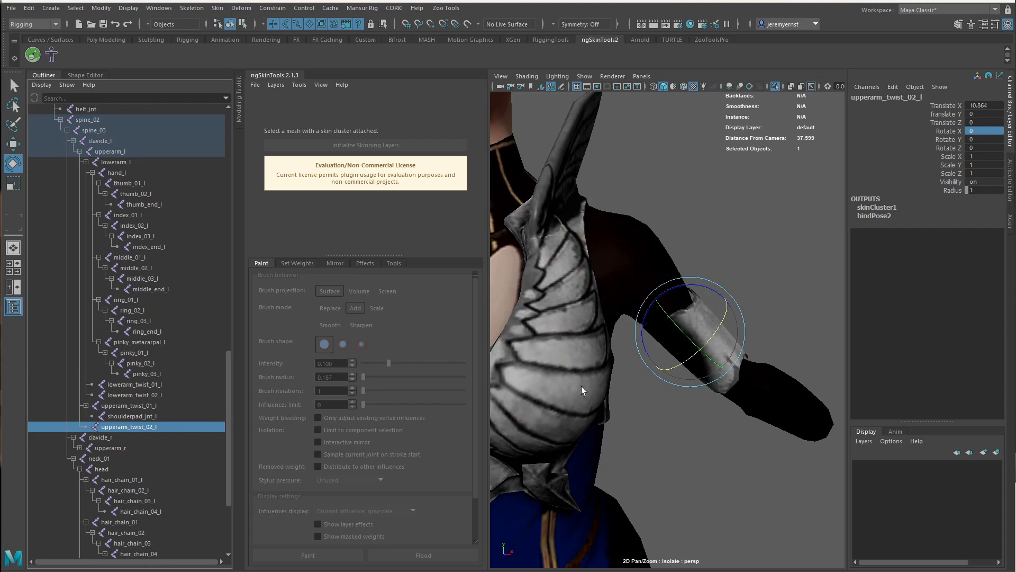
{"action": "left_click", "coordinate": [992, 133]}
{"action": "key", "text": "Return"}
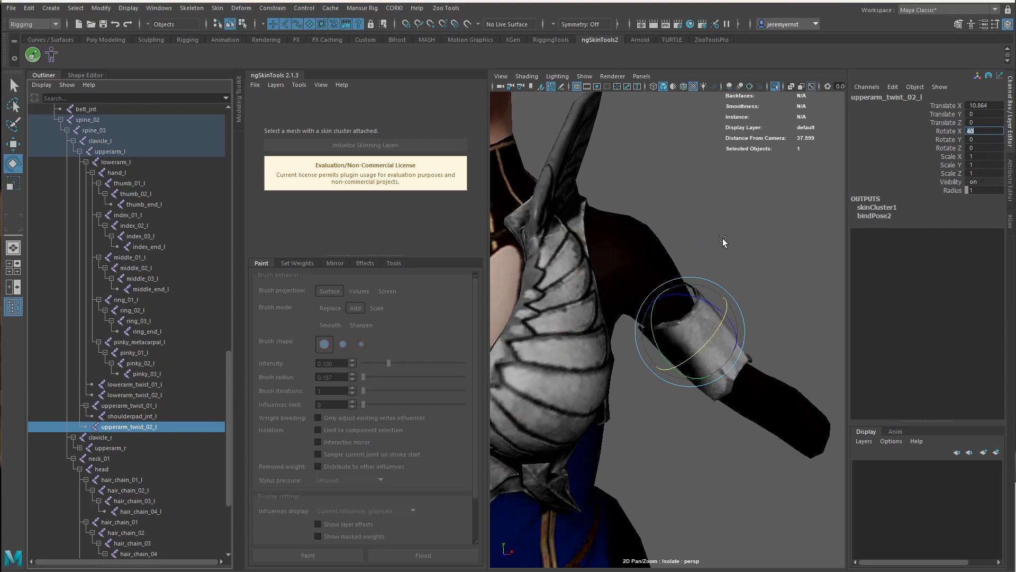
{"action": "left_click", "coordinate": [724, 242]}
{"action": "left_click", "coordinate": [687, 293]}
{"action": "left_click_drag", "start_coordinate": [687, 294], "coordinate": [603, 348], "text": "alt"}
{"action": "left_click", "coordinate": [766, 297]}
{"action": "left_click_drag", "start_coordinate": [767, 298], "coordinate": [764, 384], "text": "alt"}
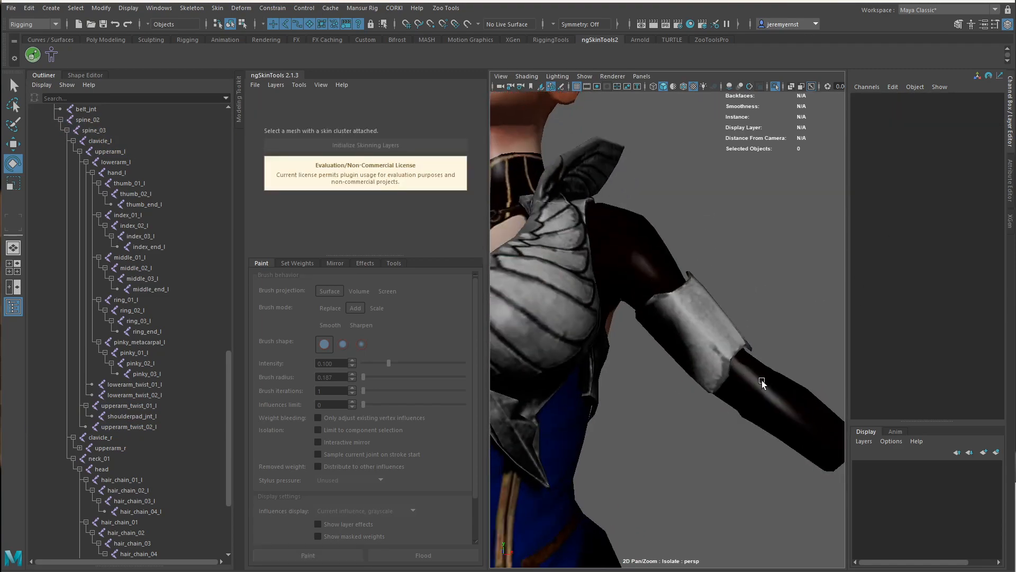
Select mesh_upper_body and turn off viewport isolation to show the whole model with its skeleton.
{"action": "left_click", "coordinate": [764, 383]}
{"action": "right_click_drag", "start_coordinate": [764, 383], "coordinate": [729, 422], "text": "alt"}
{"action": "mouse_move", "coordinate": [728, 422]}
{"action": "left_mouse_down", "text": "alt"}
{"action": "mouse_move", "coordinate": [582, 443]}
{"action": "mouse_move", "coordinate": [478, 430]}
{"action": "mouse_move", "coordinate": [735, 462]}
{"action": "mouse_move", "coordinate": [735, 408]}
{"action": "left_mouse_up", "text": "alt"}
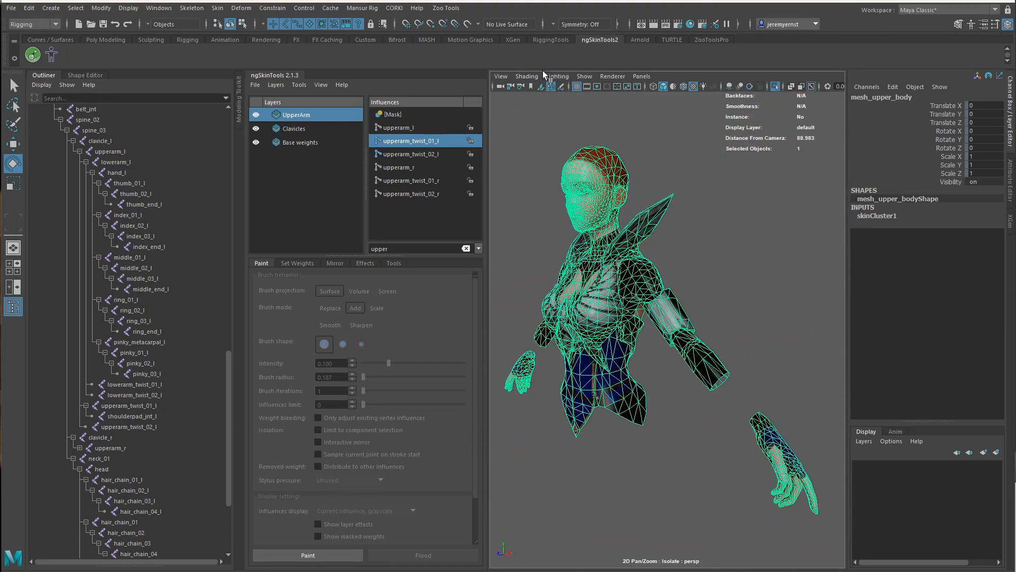
{"action": "left_click", "coordinate": [526, 76]}
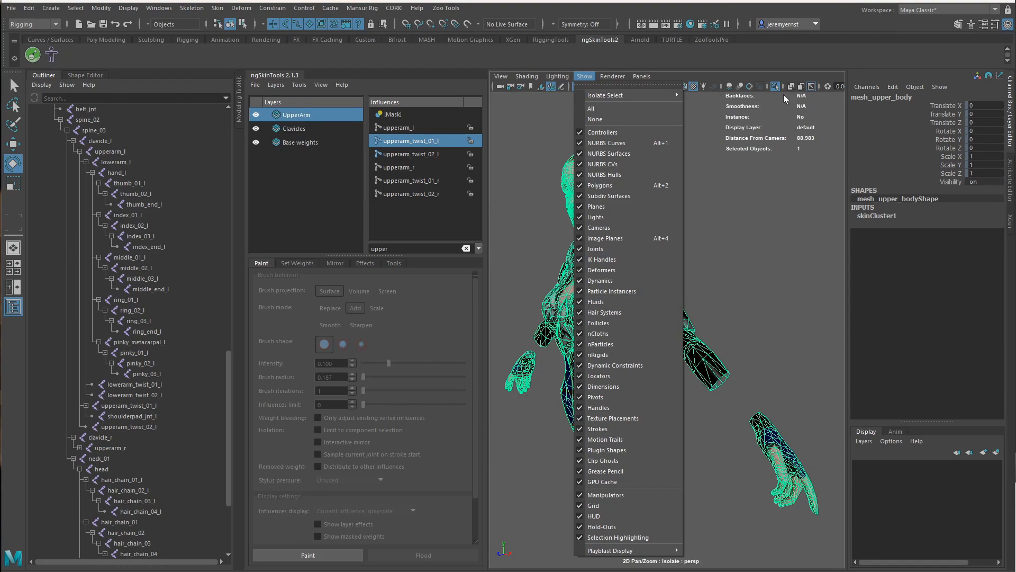
{"action": "left_click", "coordinate": [773, 89]}
{"action": "left_click_drag", "start_coordinate": [697, 269], "coordinate": [717, 311], "text": "alt"}
{"action": "right_click_drag", "start_coordinate": [716, 311], "coordinate": [638, 308], "text": "alt"}
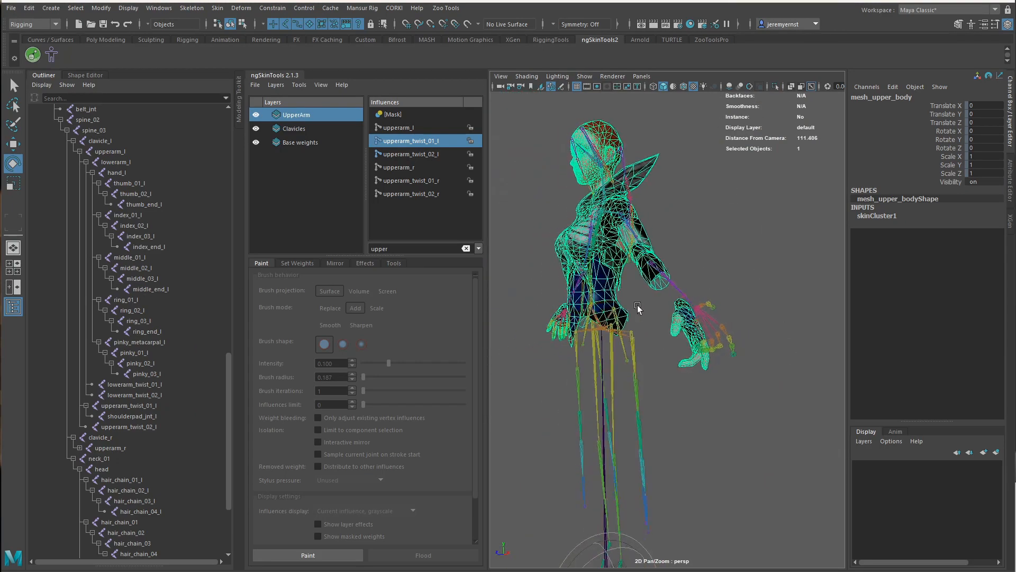
Examine the left arm, band and hand from several angles with the skeleton visible.
{"action": "left_click_drag", "start_coordinate": [638, 308], "coordinate": [627, 316], "text": "alt"}
{"action": "left_click_drag", "start_coordinate": [712, 313], "coordinate": [752, 324], "text": "alt"}
{"action": "left_click_drag", "start_coordinate": [621, 374], "coordinate": [713, 365], "text": "alt"}
{"action": "right_click_drag", "start_coordinate": [618, 266], "coordinate": [652, 266], "text": "alt"}
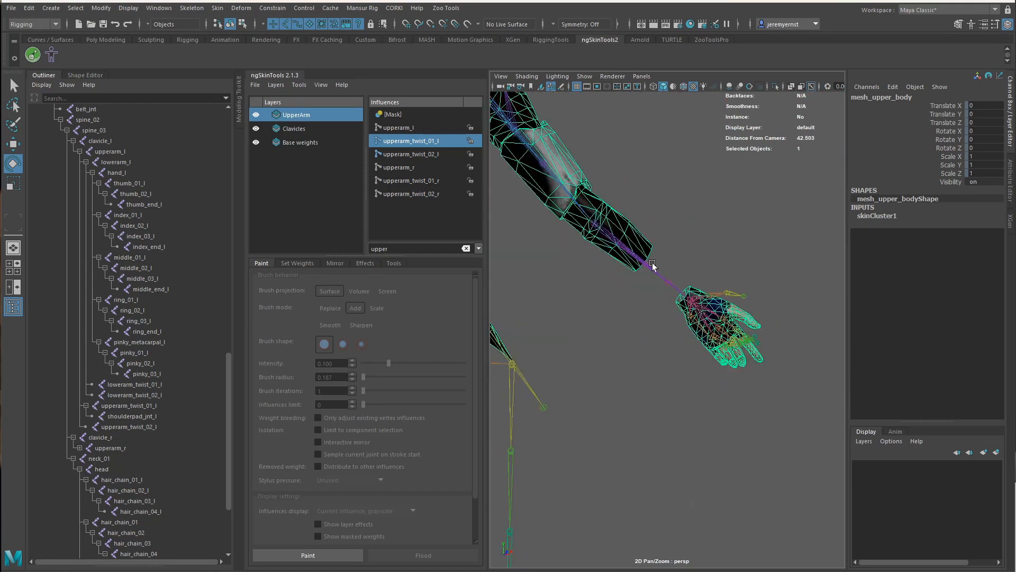
{"action": "middle_click_drag", "start_coordinate": [652, 266], "coordinate": [701, 320], "text": "alt"}
{"action": "mouse_move", "coordinate": [701, 320]}
{"action": "left_mouse_down", "text": "alt"}
{"action": "mouse_move", "coordinate": [685, 326]}
{"action": "mouse_move", "coordinate": [688, 318]}
{"action": "left_mouse_up", "text": "alt"}
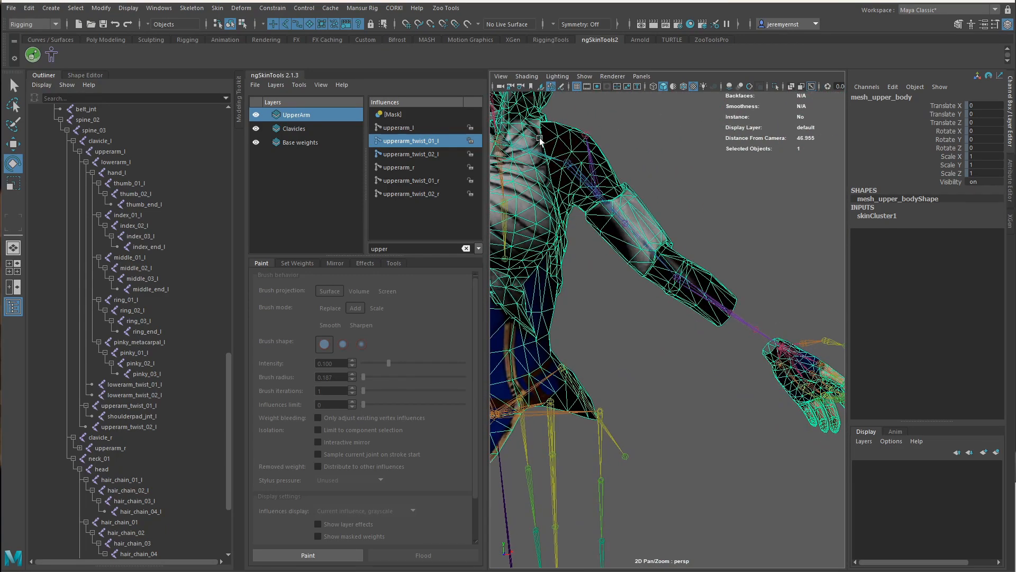
{"action": "left_click_drag", "start_coordinate": [724, 240], "coordinate": [731, 249], "text": "alt"}
{"action": "left_click", "coordinate": [731, 249]}
{"action": "left_click_drag", "start_coordinate": [658, 285], "coordinate": [706, 219], "text": "alt"}
{"action": "left_click", "coordinate": [706, 219]}
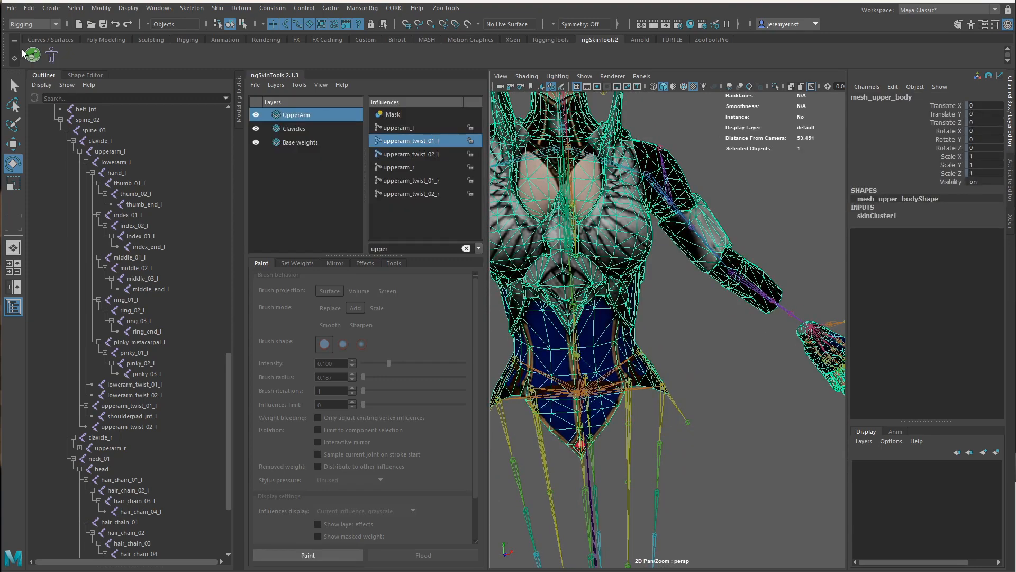
Open the weight mirroring options for mesh_upper_body's UpperArm layer and keep the mesh selected.
{"action": "right_click_drag", "start_coordinate": [778, 233], "coordinate": [734, 256], "text": "alt"}
{"action": "left_click", "coordinate": [746, 243]}
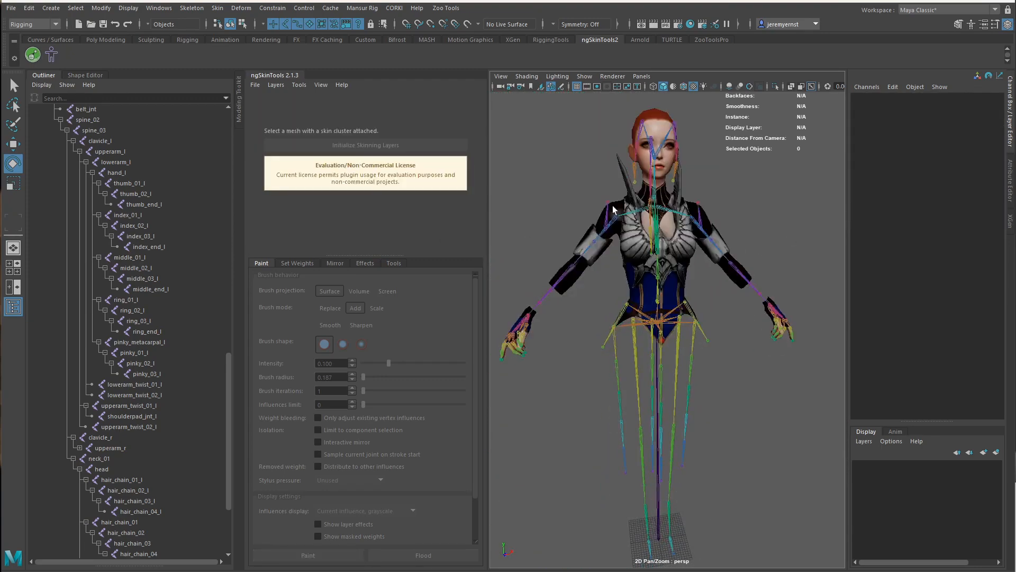
{"action": "left_click", "coordinate": [599, 217]}
{"action": "left_click", "coordinate": [335, 263]}
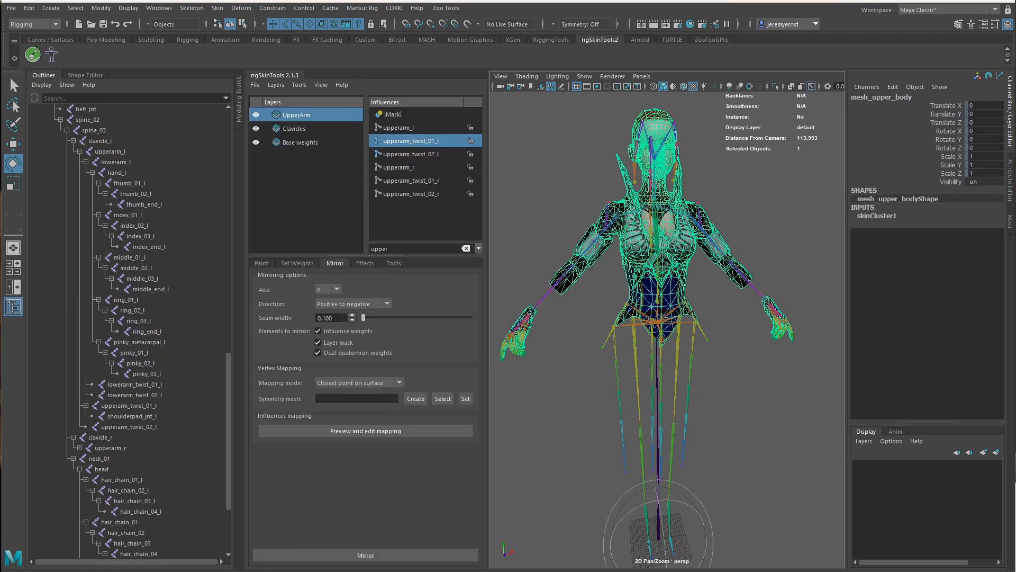
{"action": "left_click", "coordinate": [779, 404]}
{"action": "left_click_drag", "start_coordinate": [779, 404], "coordinate": [735, 313], "text": "alt"}
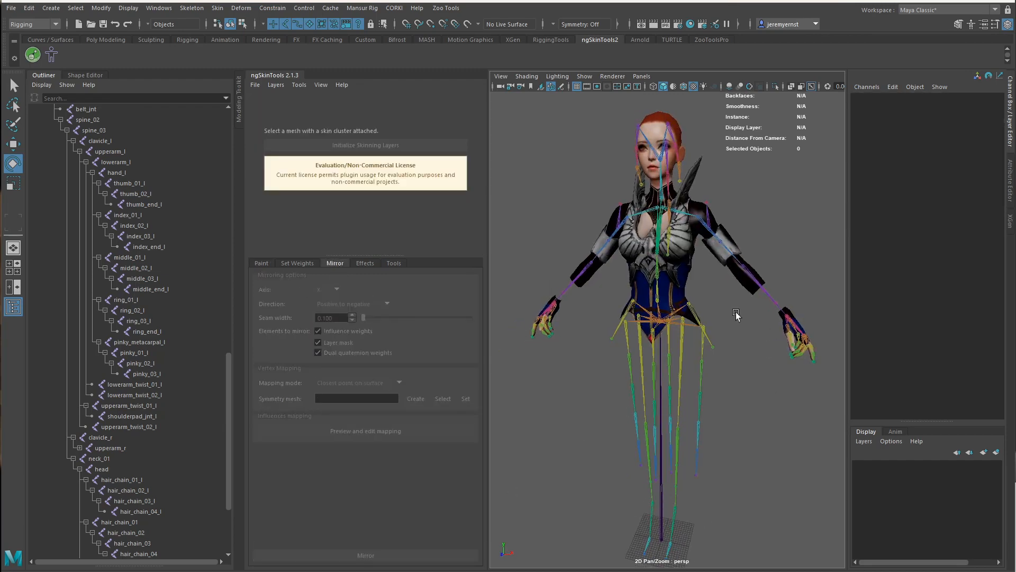
{"action": "left_click", "coordinate": [717, 268]}
{"action": "scroll", "coordinate": [715, 333], "scroll_direction": "up", "scroll_amount": 3}
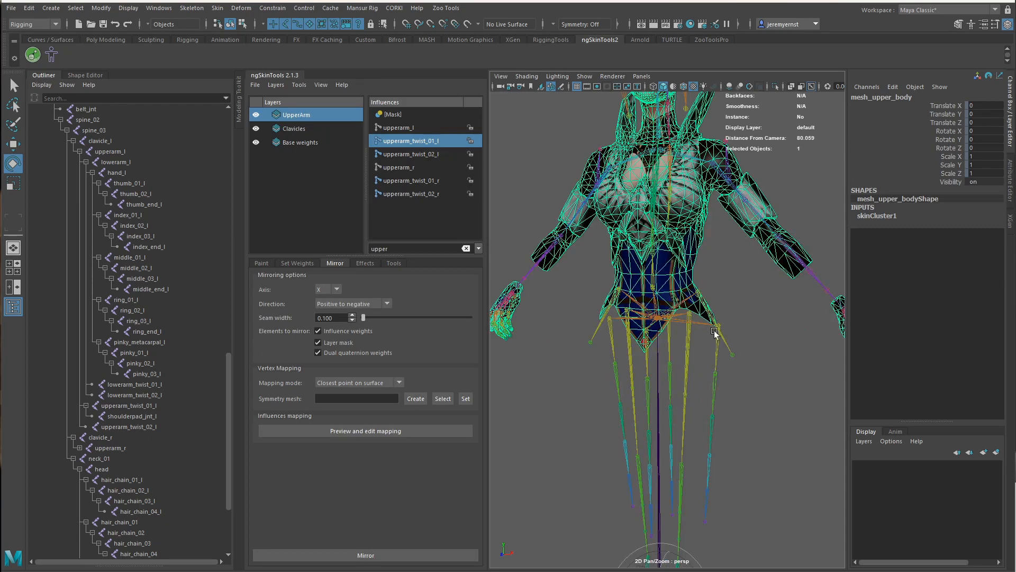
Add a skinning layer named LowerArm to mesh_upper_body and filter the influences by "lower".
{"action": "left_click_drag", "start_coordinate": [767, 363], "coordinate": [612, 308], "text": "alt"}
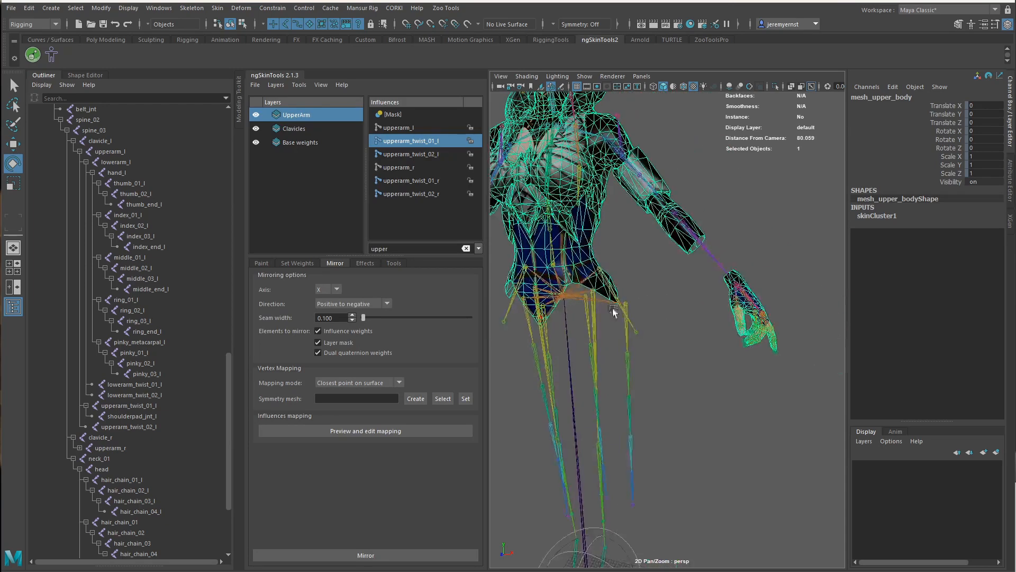
{"action": "left_click", "coordinate": [276, 85]}
{"action": "left_click", "coordinate": [296, 122]}
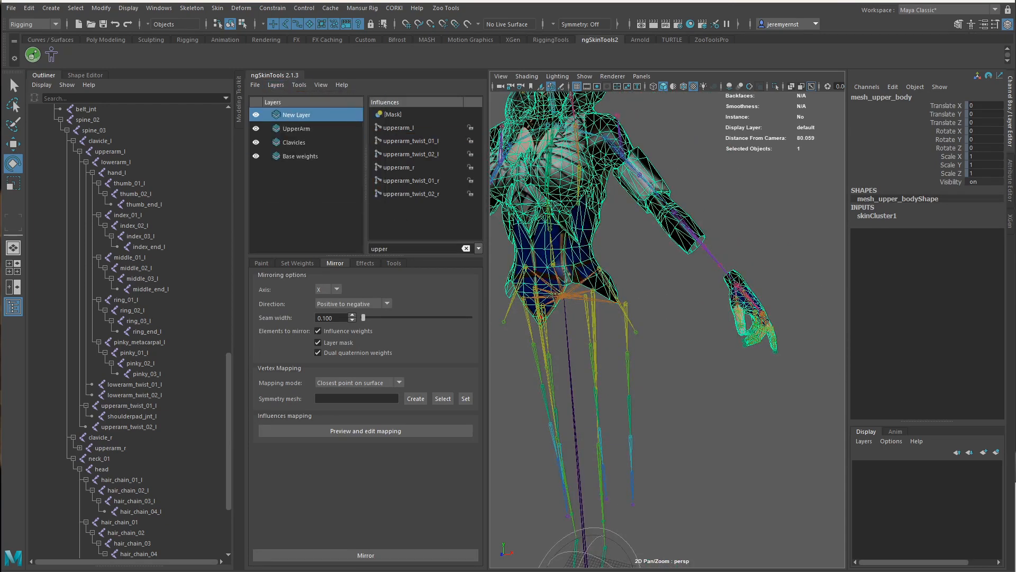
{"action": "double_click", "coordinate": [293, 115]}
{"action": "type", "text": "LowerAr"}
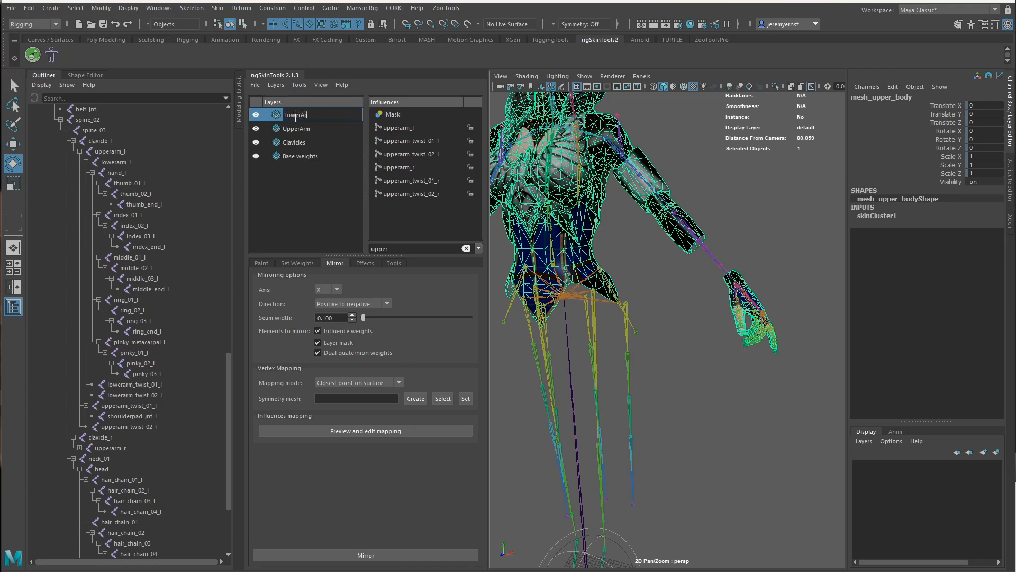
{"action": "type", "text": "m"}
{"action": "key", "text": "Return"}
{"action": "double_click", "coordinate": [395, 248]}
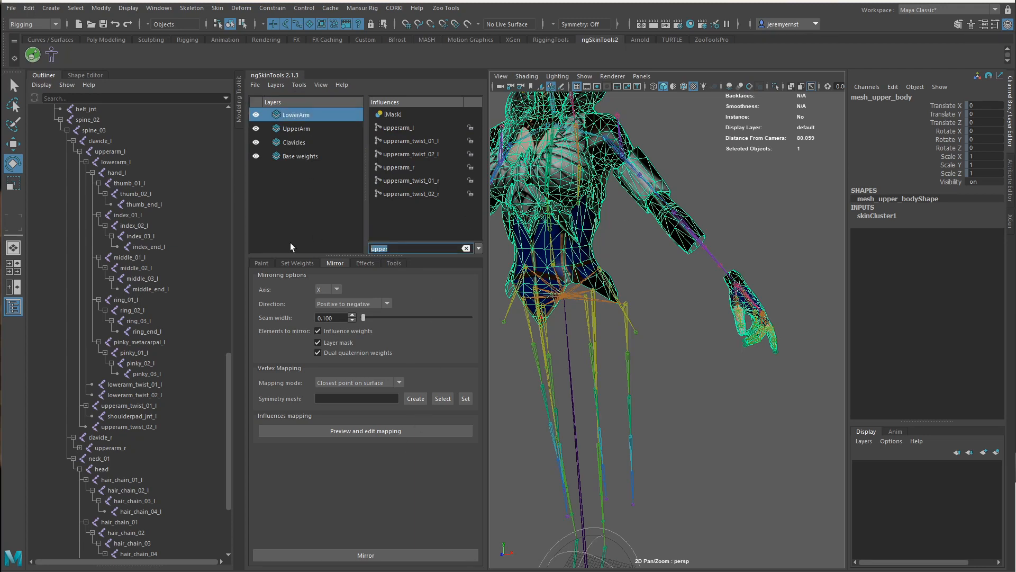
{"action": "type", "text": "lower"}
Paint lowerarm_l weights in Replace mode at intensity 1.000 on the left forearm just below the elbow.
{"action": "left_click", "coordinate": [399, 129]}
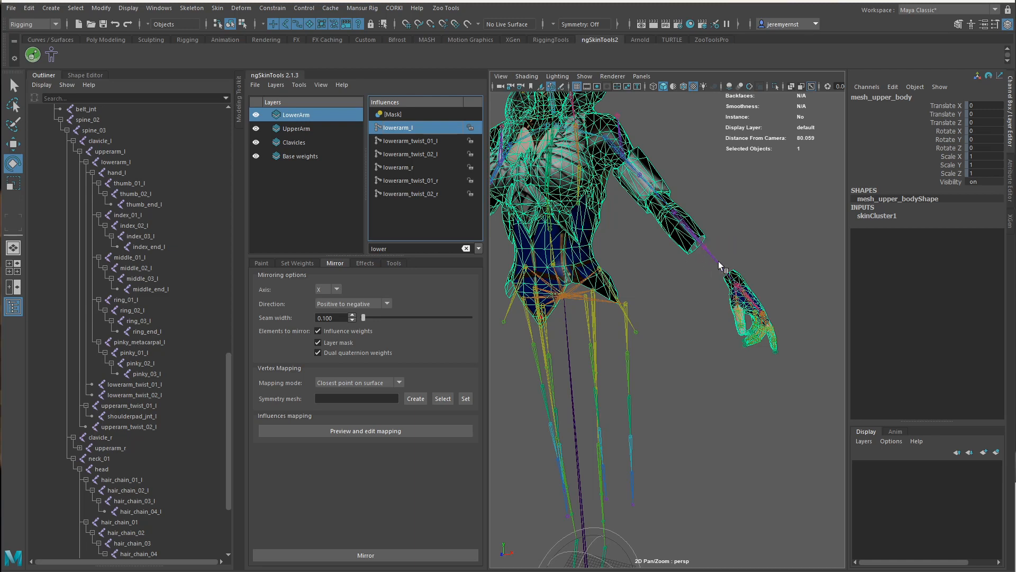
{"action": "scroll", "coordinate": [739, 318], "scroll_direction": "up", "scroll_amount": 3}
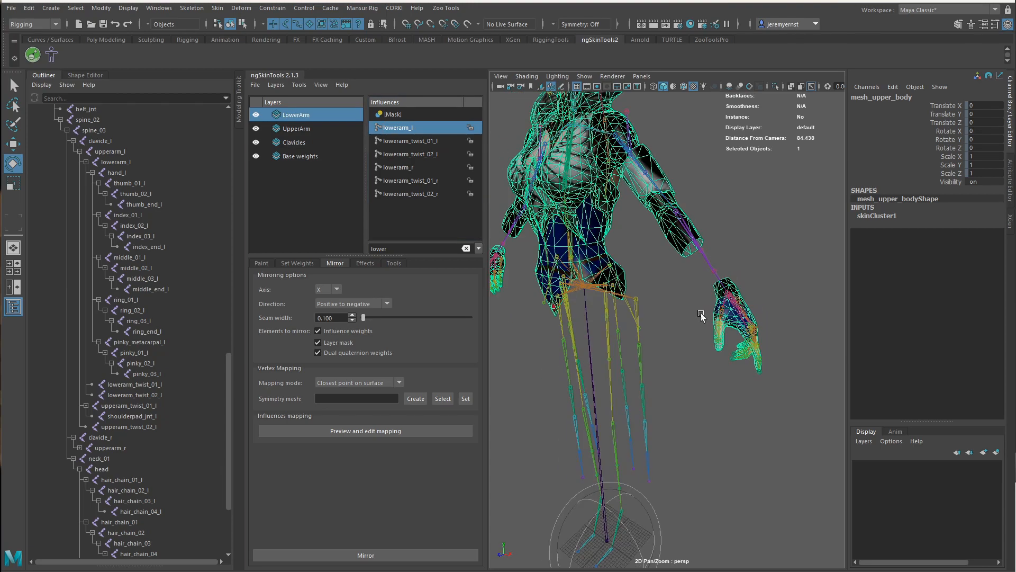
{"action": "left_click_drag", "start_coordinate": [739, 317], "coordinate": [673, 355], "text": "alt"}
{"action": "left_click", "coordinate": [263, 263]}
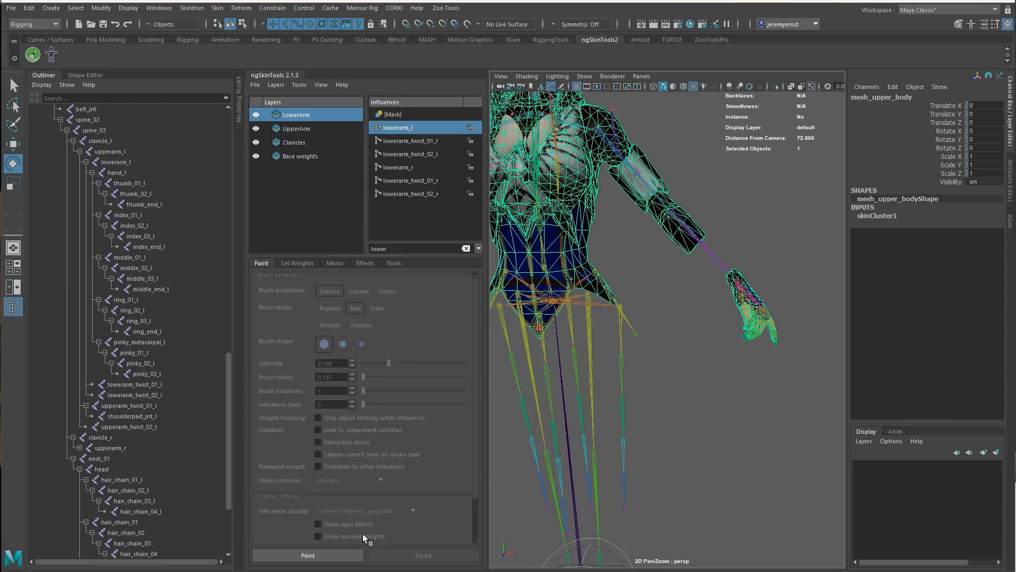
{"action": "left_click", "coordinate": [340, 554]}
{"action": "scroll", "coordinate": [753, 293], "scroll_direction": "up", "scroll_amount": 3}
{"action": "middle_click_drag", "start_coordinate": [680, 215], "coordinate": [655, 242], "text": "alt"}
{"action": "left_click_drag", "start_coordinate": [654, 242], "coordinate": [647, 232], "text": "alt"}
{"action": "scroll", "coordinate": [646, 231], "scroll_direction": "up", "scroll_amount": 3}
{"action": "left_click_drag", "start_coordinate": [625, 264], "coordinate": [662, 252], "text": "alt"}
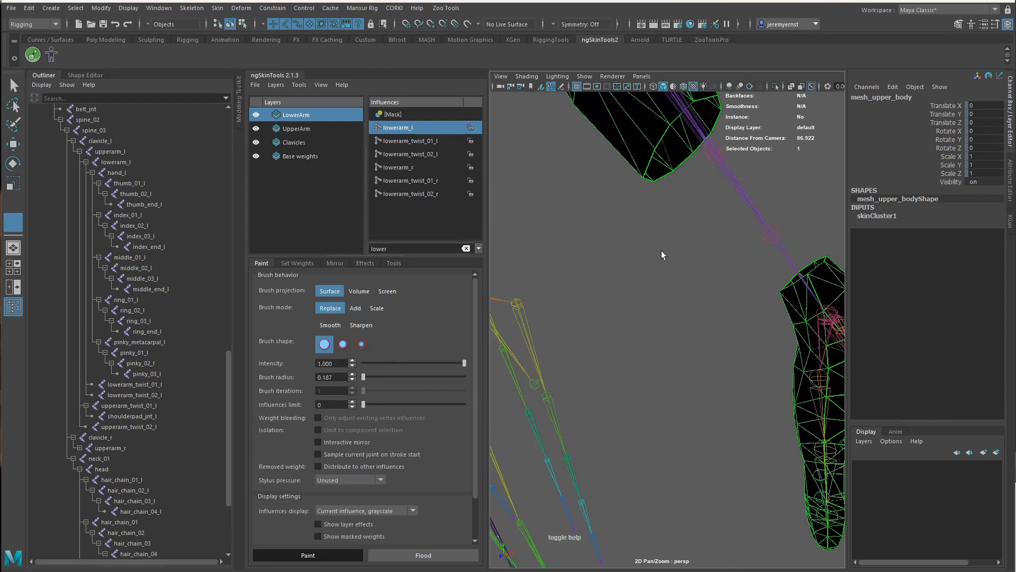
{"action": "middle_click_drag", "start_coordinate": [662, 252], "coordinate": [680, 345], "text": "alt"}
{"action": "left_click_drag", "start_coordinate": [680, 345], "coordinate": [649, 274], "text": "alt"}
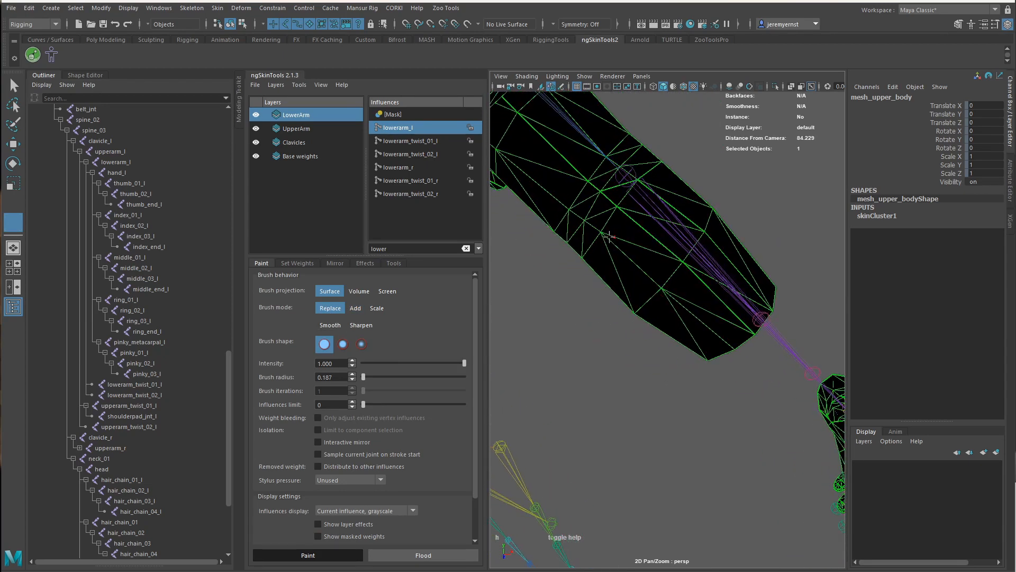
{"action": "key", "text": "b"}
{"action": "mouse_move", "coordinate": [609, 237]}
{"action": "left_mouse_down"}
{"action": "mouse_move", "coordinate": [623, 238]}
{"action": "mouse_move", "coordinate": [602, 254]}
{"action": "mouse_move", "coordinate": [670, 154]}
{"action": "left_mouse_up"}
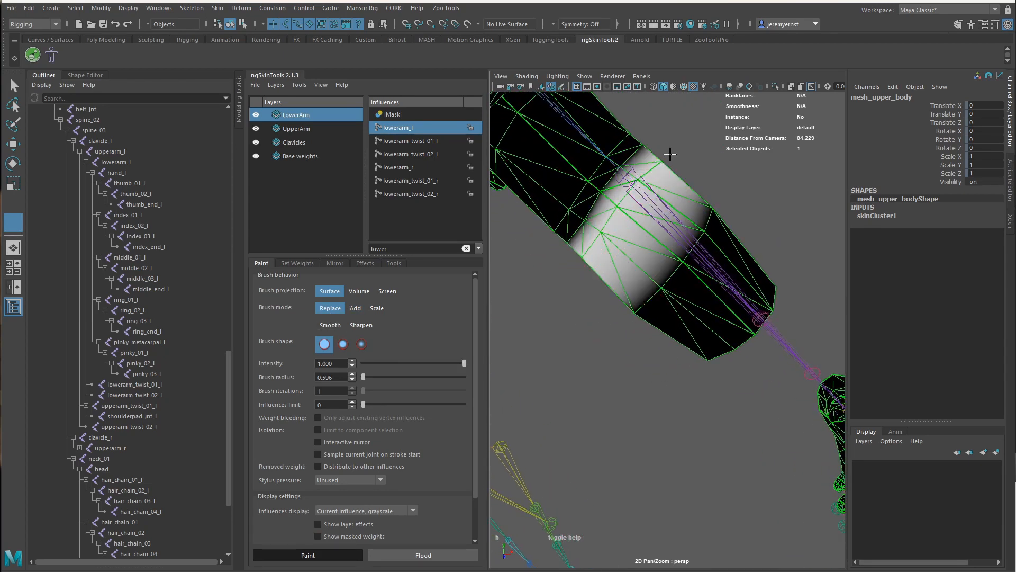
{"action": "key", "text": "b"}
{"action": "mouse_move", "coordinate": [640, 254]}
{"action": "left_mouse_down"}
{"action": "mouse_move", "coordinate": [669, 259]}
{"action": "mouse_move", "coordinate": [720, 210]}
{"action": "mouse_move", "coordinate": [753, 313]}
{"action": "mouse_move", "coordinate": [770, 288]}
{"action": "mouse_move", "coordinate": [688, 249]}
{"action": "mouse_move", "coordinate": [617, 257]}
{"action": "left_mouse_up"}
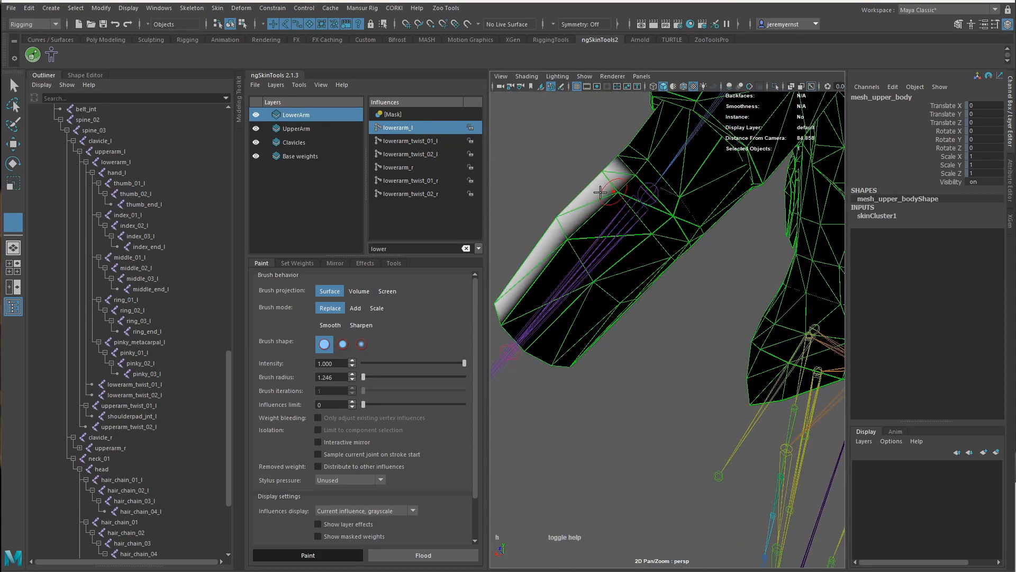
Cover the other sides of the left forearm with full lowerarm_l weights using a brush radius of about 1.4.
{"action": "left_click_drag", "start_coordinate": [600, 192], "coordinate": [598, 193]}
{"action": "mouse_move", "coordinate": [652, 256]}
{"action": "left_mouse_down"}
{"action": "mouse_move", "coordinate": [618, 192]}
{"action": "mouse_move", "coordinate": [662, 275]}
{"action": "left_mouse_up"}
{"action": "left_click_drag", "start_coordinate": [678, 287], "coordinate": [598, 248], "text": "alt"}
{"action": "mouse_move", "coordinate": [683, 259]}
{"action": "left_mouse_down"}
{"action": "mouse_move", "coordinate": [696, 280]}
{"action": "mouse_move", "coordinate": [640, 231]}
{"action": "mouse_move", "coordinate": [647, 270]}
{"action": "mouse_move", "coordinate": [588, 259]}
{"action": "mouse_move", "coordinate": [640, 311]}
{"action": "left_mouse_up"}
{"action": "key", "text": "b"}
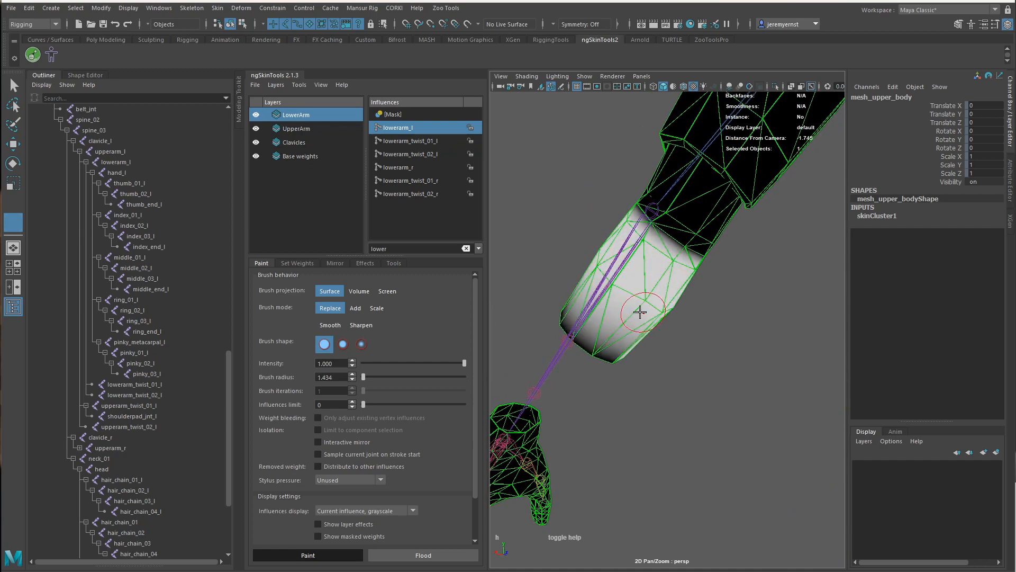
Enlarge the brush radius to about 7.9 and fill the rest of the left forearm and the hand with lowerarm_l weights.
{"action": "mouse_move", "coordinate": [644, 212]}
{"action": "left_mouse_down", "text": "alt"}
{"action": "mouse_move", "coordinate": [617, 318]}
{"action": "mouse_move", "coordinate": [546, 325]}
{"action": "left_mouse_up", "text": "alt"}
{"action": "right_click_drag", "start_coordinate": [635, 339], "coordinate": [603, 340], "text": "alt"}
{"action": "middle_click_drag", "start_coordinate": [603, 340], "coordinate": [651, 266], "text": "alt"}
{"action": "key", "text": "b"}
{"action": "left_click_drag", "start_coordinate": [588, 323], "coordinate": [619, 323]}
{"action": "left_click", "coordinate": [603, 309]}
{"action": "left_click_drag", "start_coordinate": [540, 373], "coordinate": [794, 347], "text": "alt"}
{"action": "middle_click_drag", "start_coordinate": [794, 347], "coordinate": [688, 283], "text": "alt"}
{"action": "middle_click_drag", "start_coordinate": [561, 127], "coordinate": [680, 340], "text": "alt"}
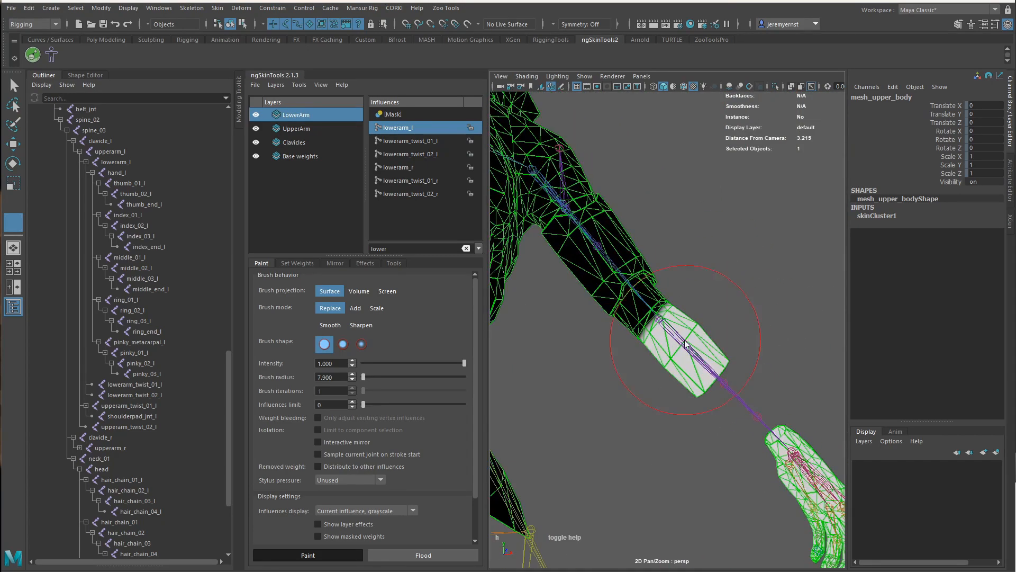
{"action": "scroll", "coordinate": [675, 350], "scroll_direction": "up", "scroll_amount": 6}
{"action": "scroll", "coordinate": [673, 350], "scroll_direction": "down", "scroll_amount": 6}
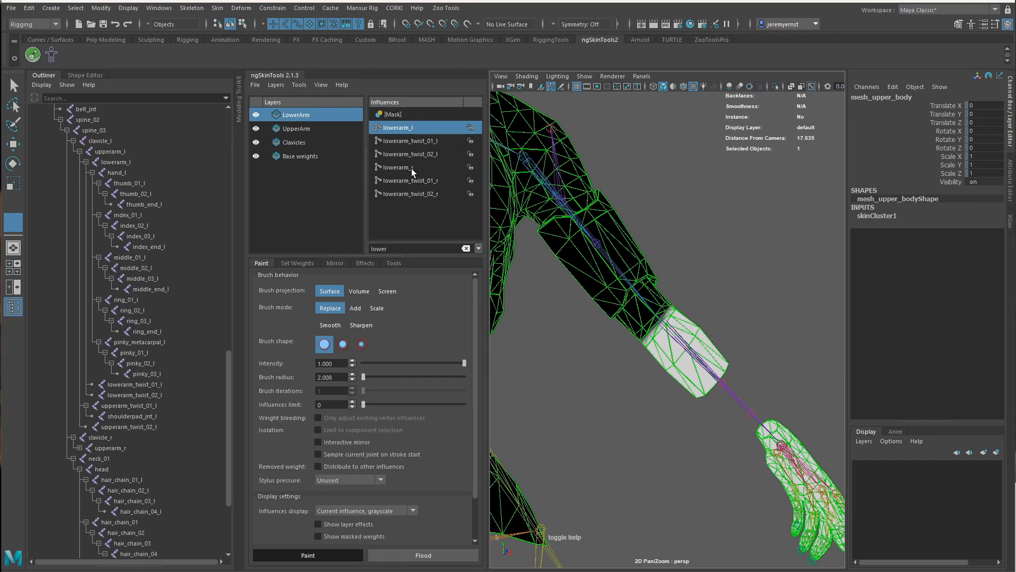
Paint full lowerarm_twist_01_l weights over the whole left hand with a brush radius of about 6.7.
{"action": "left_click", "coordinate": [433, 141]}
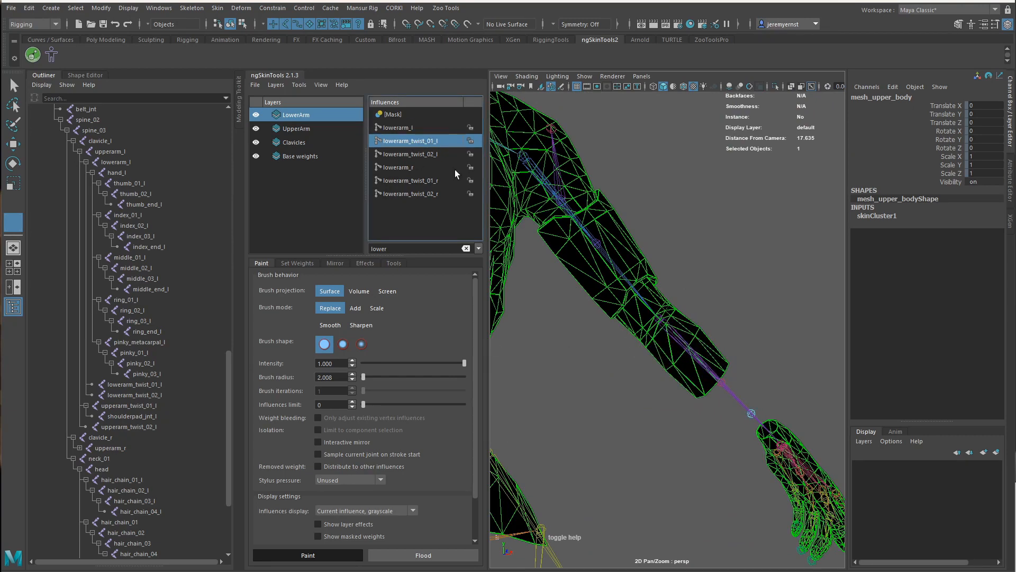
{"action": "middle_click_drag", "start_coordinate": [723, 418], "coordinate": [635, 341], "text": "alt"}
{"action": "left_click_drag", "start_coordinate": [635, 341], "coordinate": [640, 316], "text": "alt"}
{"action": "middle_click_drag", "start_coordinate": [640, 316], "coordinate": [704, 334], "text": "alt"}
{"action": "left_click_drag", "start_coordinate": [771, 385], "coordinate": [797, 442]}
{"action": "middle_click_drag", "start_coordinate": [793, 476], "coordinate": [758, 430], "text": "alt"}
{"action": "left_click_drag", "start_coordinate": [754, 389], "coordinate": [767, 405]}
{"action": "left_click_drag", "start_coordinate": [815, 433], "coordinate": [567, 406], "text": "alt"}
{"action": "mouse_move", "coordinate": [589, 347]}
{"action": "left_mouse_down", "text": "alt"}
{"action": "mouse_move", "coordinate": [756, 385]}
{"action": "mouse_move", "coordinate": [776, 299]}
{"action": "left_mouse_up", "text": "alt"}
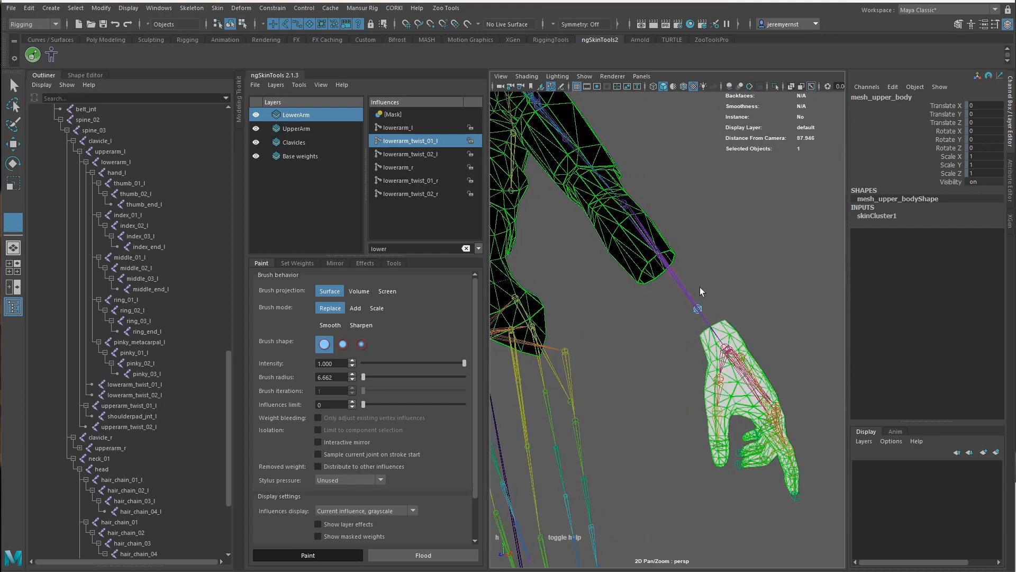
{"action": "scroll", "coordinate": [662, 283], "scroll_direction": "up", "scroll_amount": 3}
{"action": "middle_click_drag", "start_coordinate": [626, 274], "coordinate": [676, 326], "text": "alt"}
{"action": "mouse_move", "coordinate": [668, 339]}
{"action": "left_mouse_down", "text": "alt"}
{"action": "mouse_move", "coordinate": [709, 351]}
{"action": "mouse_move", "coordinate": [749, 338]}
{"action": "mouse_move", "coordinate": [715, 367]}
{"action": "left_mouse_up", "text": "alt"}
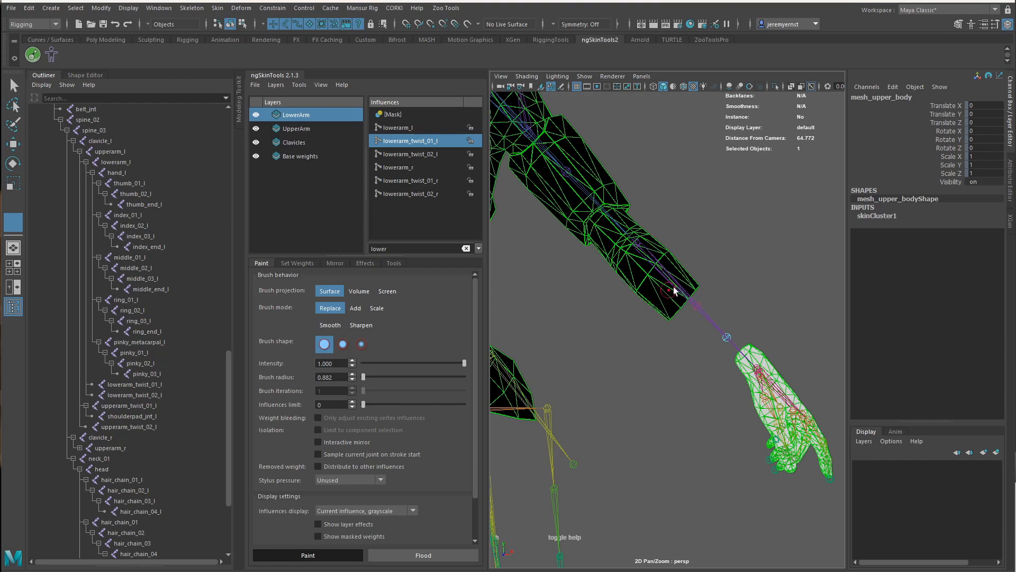
Paint lowerarm_twist_02_l weights on the left forearm's wrist end and smooth them twice at intensity 0.300, with lowerarm_l shown for comparison.
{"action": "left_click", "coordinate": [428, 154]}
{"action": "mouse_move", "coordinate": [687, 291]}
{"action": "left_mouse_down"}
{"action": "mouse_move", "coordinate": [655, 302]}
{"action": "mouse_move", "coordinate": [710, 309]}
{"action": "mouse_move", "coordinate": [578, 286]}
{"action": "mouse_move", "coordinate": [672, 321]}
{"action": "mouse_move", "coordinate": [645, 312]}
{"action": "left_mouse_up"}
{"action": "left_click", "coordinate": [297, 263]}
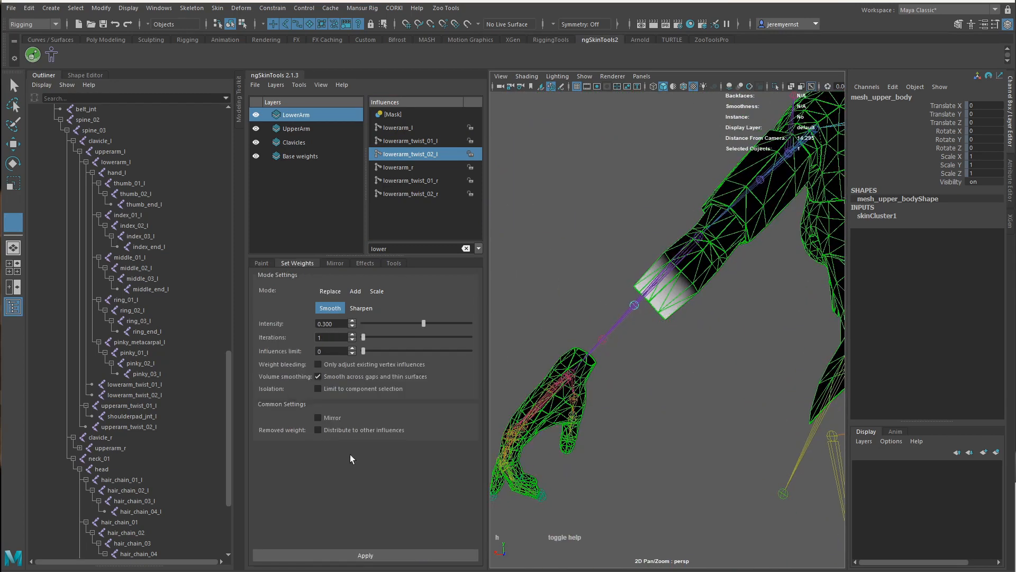
{"action": "left_click", "coordinate": [329, 555]}
{"action": "left_click", "coordinate": [329, 555]}
{"action": "left_click", "coordinate": [397, 128]}
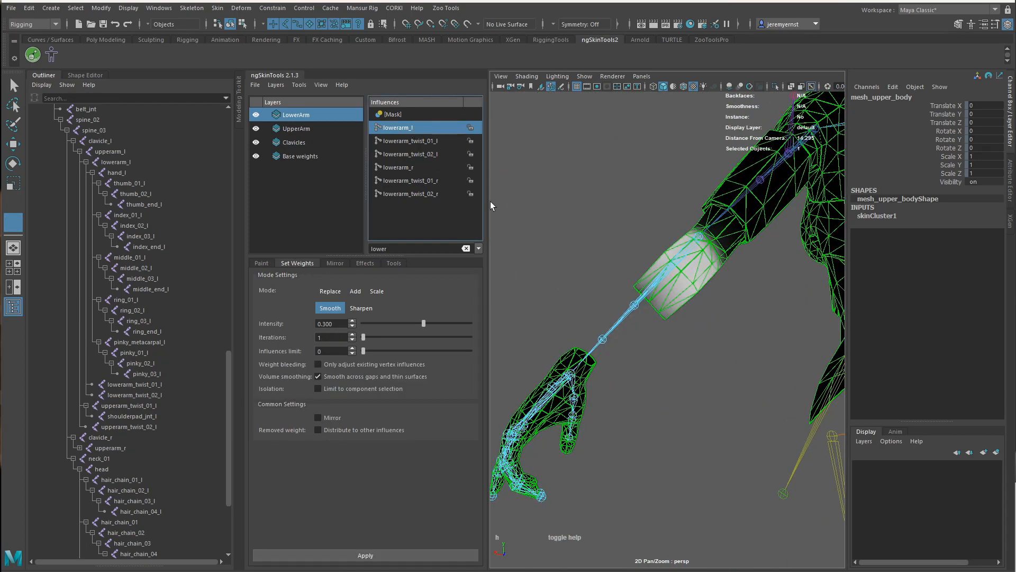
{"action": "mouse_move", "coordinate": [609, 437]}
{"action": "left_mouse_down", "text": "alt"}
{"action": "mouse_move", "coordinate": [669, 433]}
{"action": "mouse_move", "coordinate": [666, 442]}
{"action": "left_mouse_up", "text": "alt"}
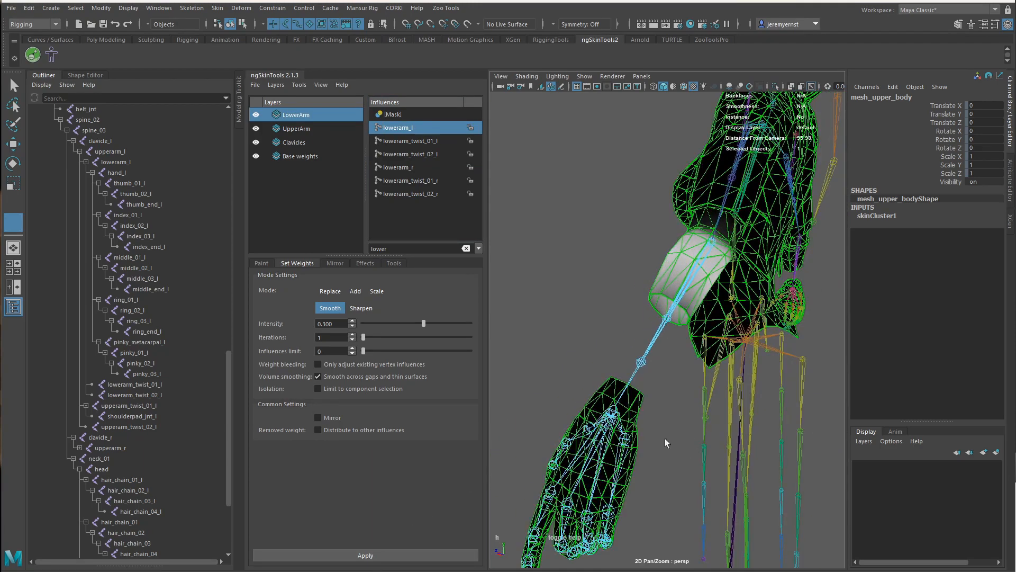
Rotate the lowerarm_l joint to about -86 on Rotate Z to bend the elbow, and display the model with the default material.
{"action": "key", "text": "w"}
{"action": "left_click", "coordinate": [681, 286]}
{"action": "key", "text": "e"}
{"action": "left_click_drag", "start_coordinate": [694, 316], "coordinate": [778, 344]}
{"action": "scroll", "coordinate": [778, 344], "scroll_direction": "up", "scroll_amount": 3}
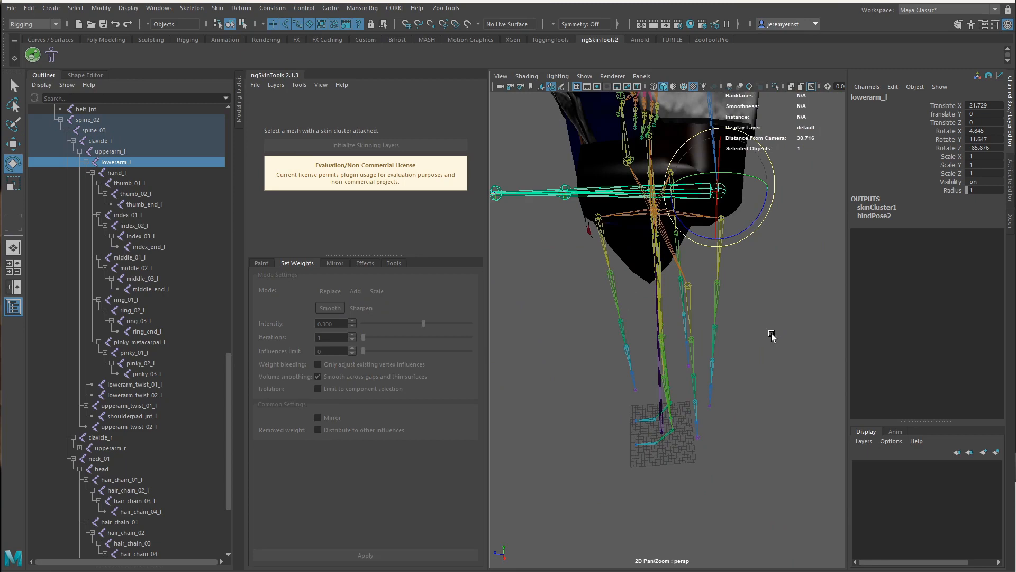
{"action": "left_click", "coordinate": [527, 76]}
{"action": "left_click", "coordinate": [821, 254]}
{"action": "left_click", "coordinate": [527, 76]}
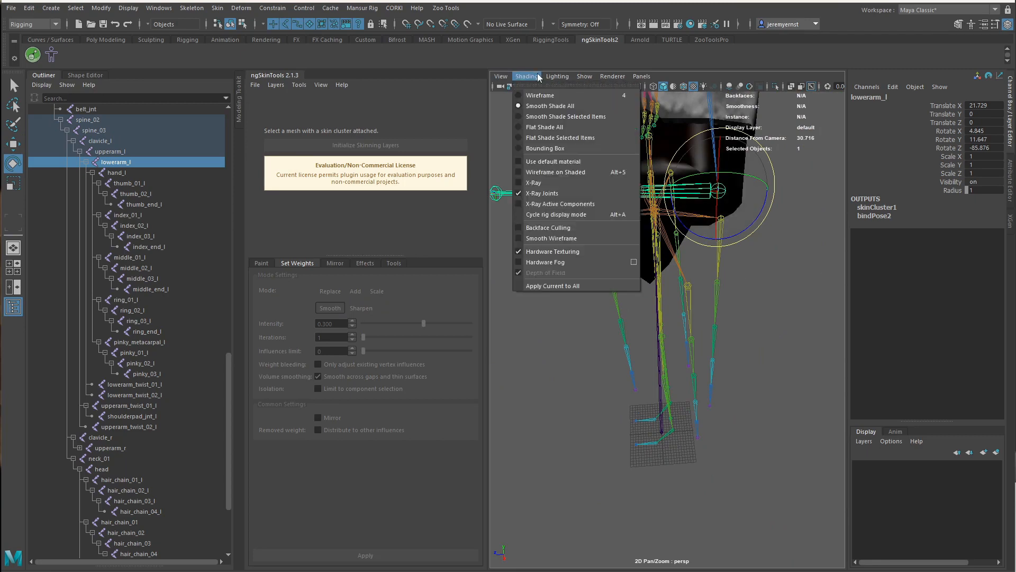
{"action": "left_click", "coordinate": [556, 162]}
Ease the left elbow's bend and select mesh_upper_body to examine the wireframe around the elbow.
{"action": "scroll", "coordinate": [776, 336], "scroll_direction": "up", "scroll_amount": 3}
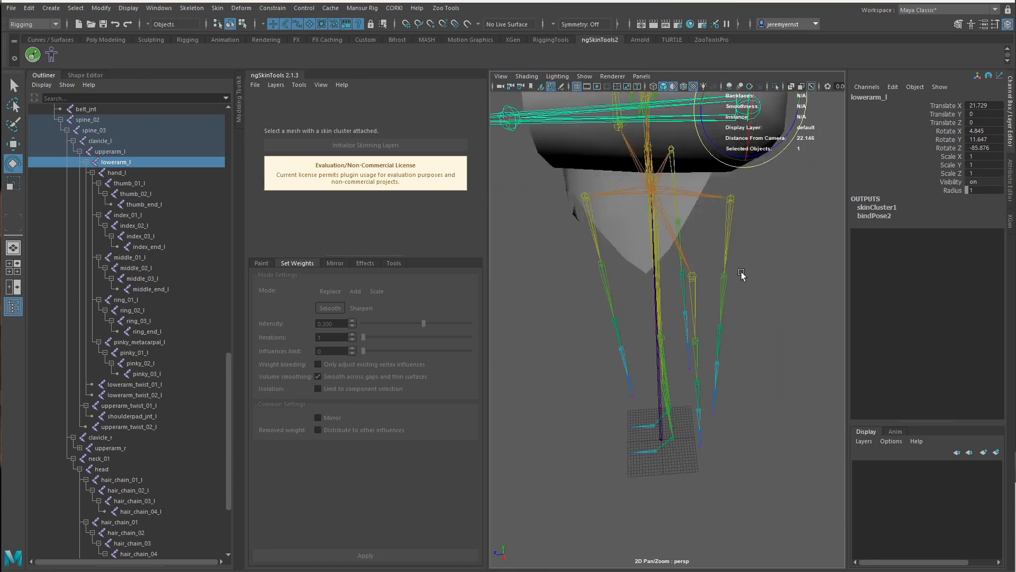
{"action": "middle_click_drag", "start_coordinate": [740, 272], "coordinate": [754, 423], "text": "alt"}
{"action": "left_click_drag", "start_coordinate": [754, 423], "coordinate": [692, 344], "text": "alt"}
{"action": "left_click", "coordinate": [690, 379]}
{"action": "left_click", "coordinate": [655, 252]}
{"action": "left_click", "coordinate": [636, 279]}
{"action": "left_click_drag", "start_coordinate": [635, 279], "coordinate": [752, 312], "text": "alt"}
{"action": "scroll", "coordinate": [631, 340], "scroll_direction": "up", "scroll_amount": 4}
{"action": "left_click", "coordinate": [572, 327]}
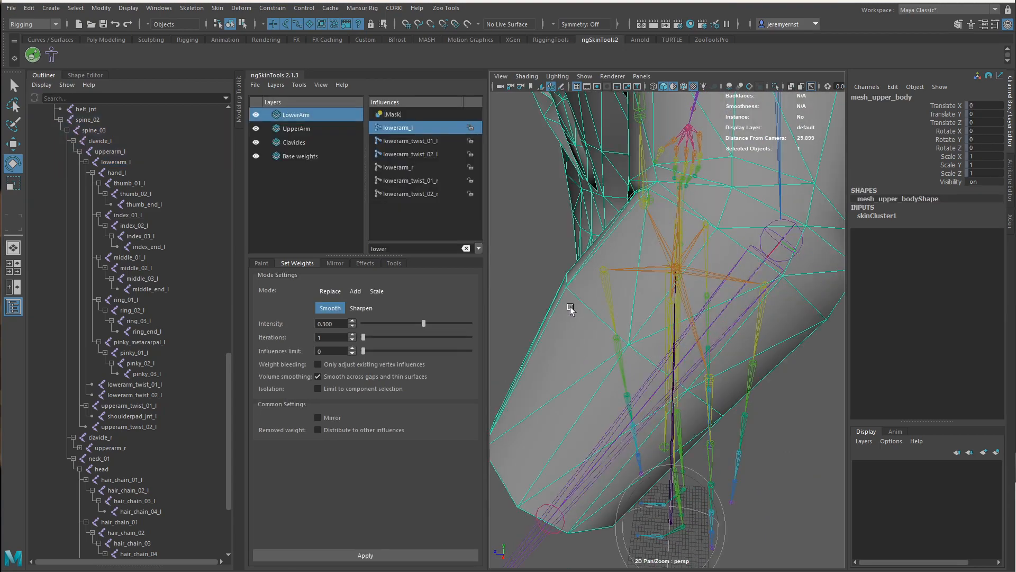
{"action": "scroll", "coordinate": [608, 206], "scroll_direction": "down", "scroll_amount": 4}
{"action": "left_click_drag", "start_coordinate": [607, 207], "coordinate": [644, 233], "text": "alt"}
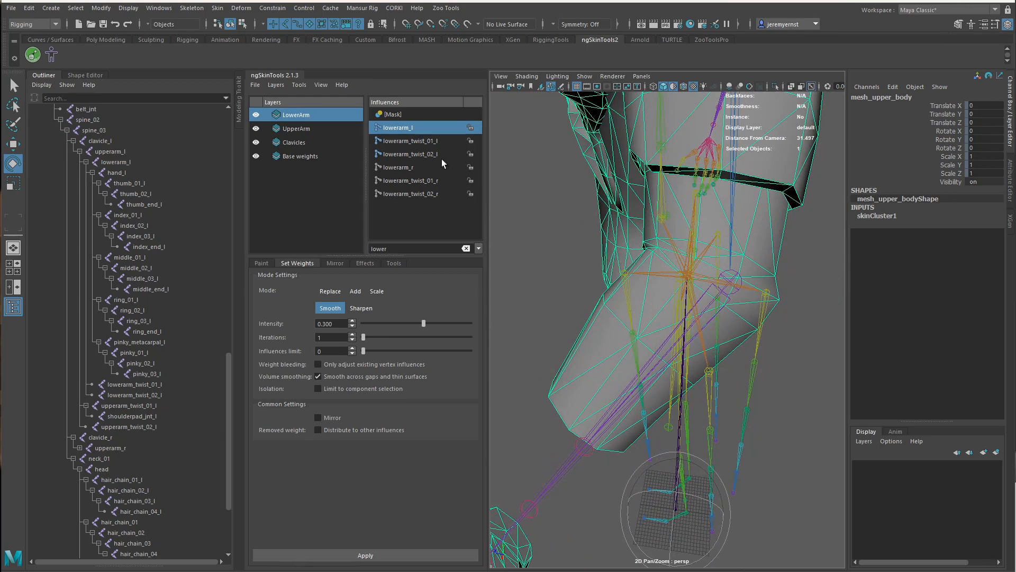
Bend the lowerarm_l joint to about -81 on Rotate Z and check the elbow's deformation with nothing selected.
{"action": "left_click", "coordinate": [707, 345]}
{"action": "left_click_drag", "start_coordinate": [741, 333], "coordinate": [689, 332]}
{"action": "left_click", "coordinate": [630, 237]}
{"action": "scroll", "coordinate": [653, 310], "scroll_direction": "down", "scroll_amount": 4}
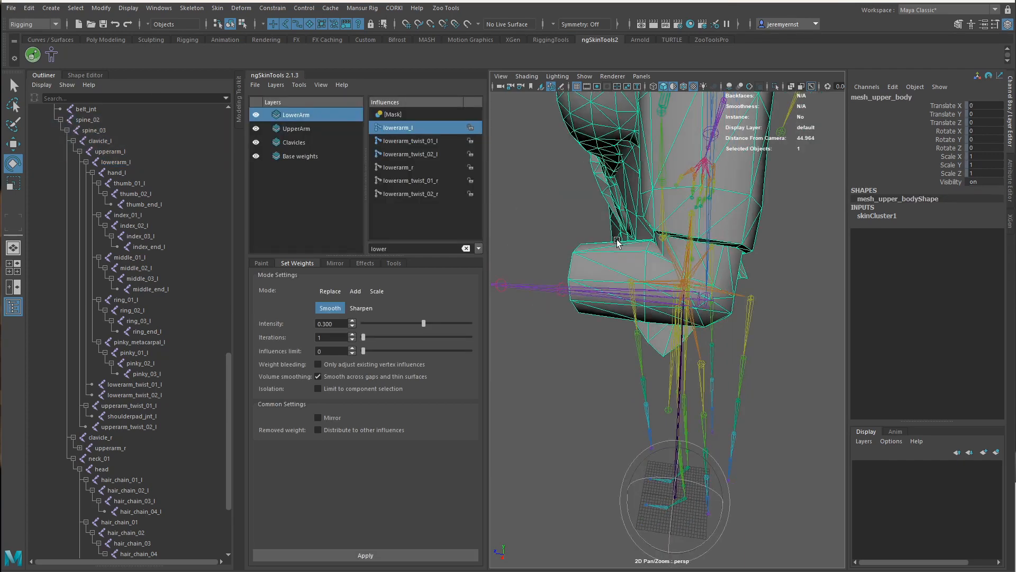
{"action": "left_click_drag", "start_coordinate": [616, 240], "coordinate": [671, 286], "text": "alt"}
{"action": "left_click", "coordinate": [812, 323]}
{"action": "left_click_drag", "start_coordinate": [710, 334], "coordinate": [666, 265], "text": "alt"}
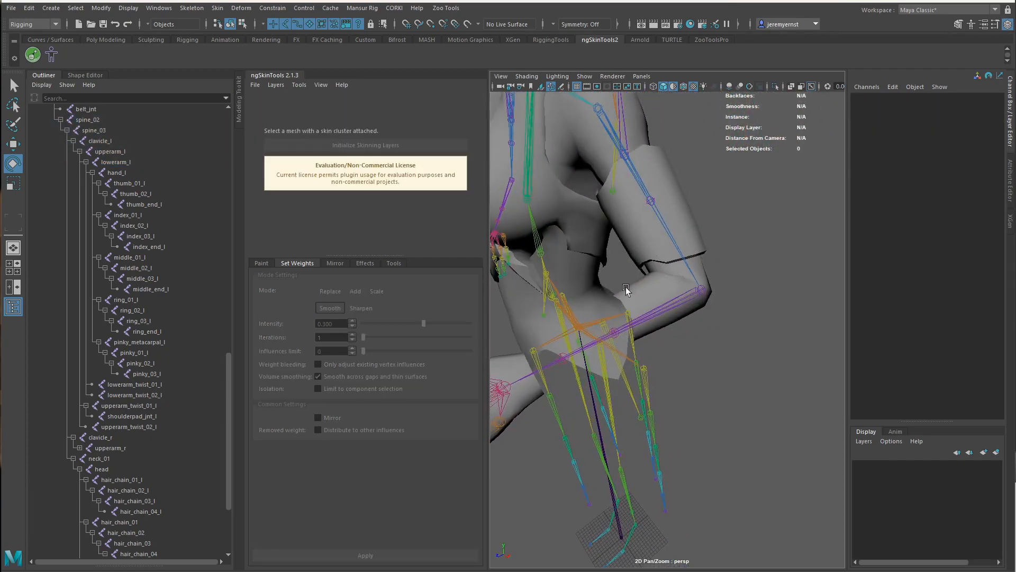
{"action": "left_click_drag", "start_coordinate": [660, 309], "coordinate": [690, 247], "text": "alt"}
Rotate the lowerarm_l joint to about -44 on Rotate Z and turn off the default material display.
{"action": "left_click", "coordinate": [676, 299]}
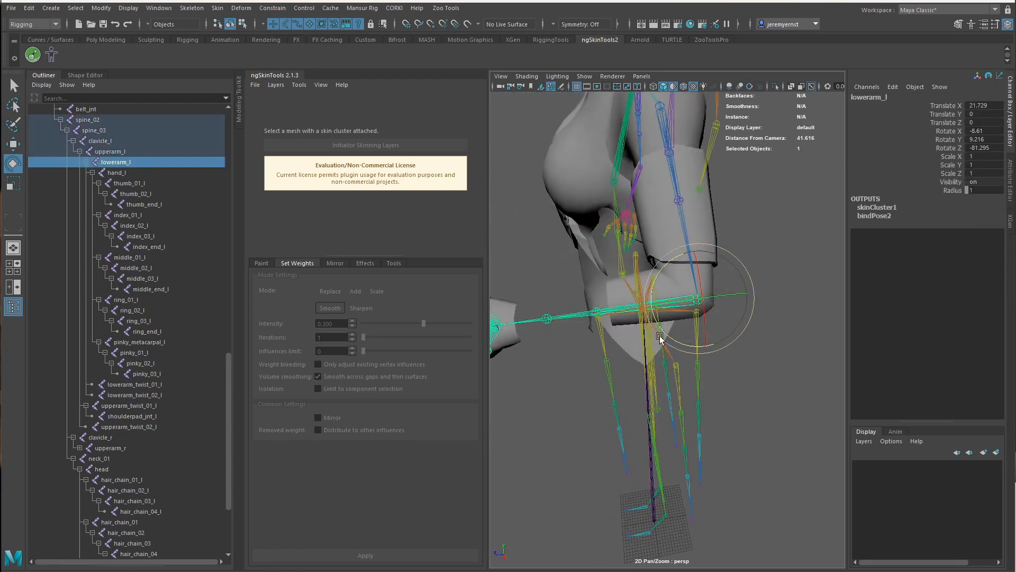
{"action": "left_click_drag", "start_coordinate": [660, 339], "coordinate": [648, 242]}
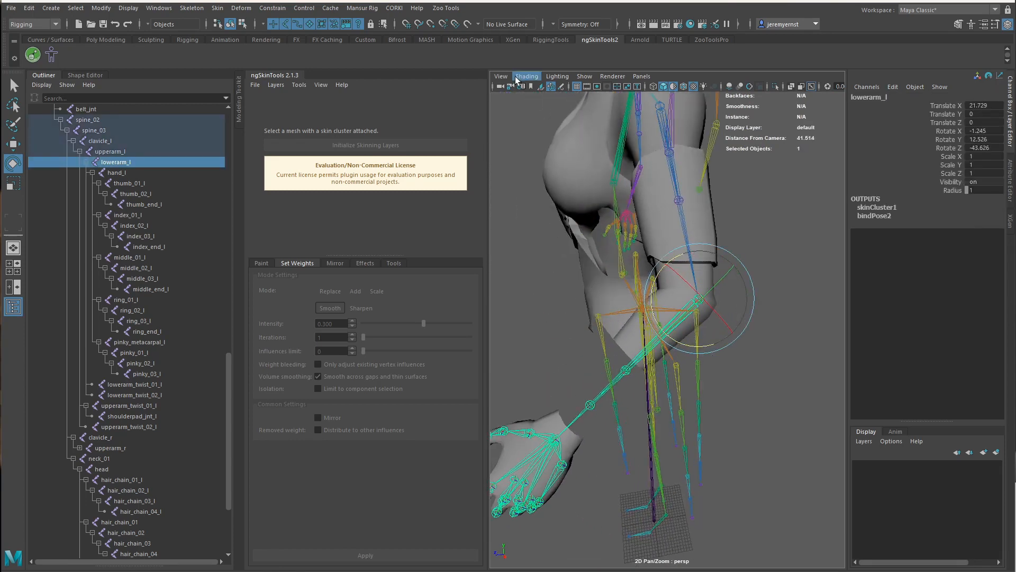
{"action": "middle_click_drag", "start_coordinate": [723, 301], "coordinate": [744, 320], "text": "alt"}
{"action": "key", "text": "6"}
{"action": "left_click_drag", "start_coordinate": [782, 350], "coordinate": [783, 346], "text": "alt"}
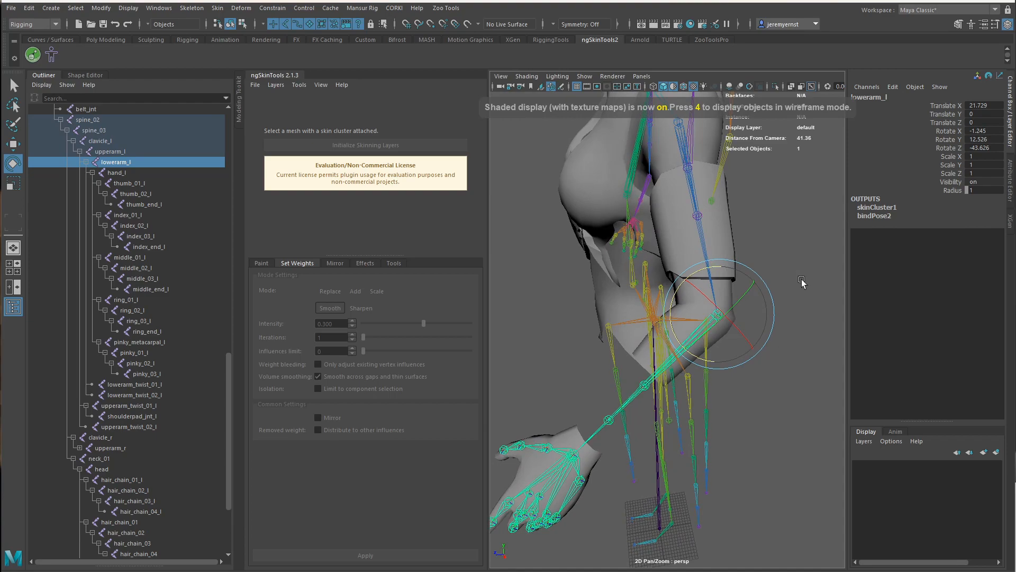
{"action": "left_click", "coordinate": [523, 78]}
{"action": "left_click", "coordinate": [557, 162]}
Check the bent left elbow with textures, select mesh_upper_body and return its skeleton to the bind pose.
{"action": "mouse_move", "coordinate": [712, 337]}
{"action": "left_mouse_down", "text": "alt"}
{"action": "mouse_move", "coordinate": [723, 362]}
{"action": "mouse_move", "coordinate": [781, 354]}
{"action": "mouse_move", "coordinate": [687, 345]}
{"action": "left_mouse_up", "text": "alt"}
{"action": "left_click", "coordinate": [722, 446]}
{"action": "left_click_drag", "start_coordinate": [721, 445], "coordinate": [738, 367], "text": "alt"}
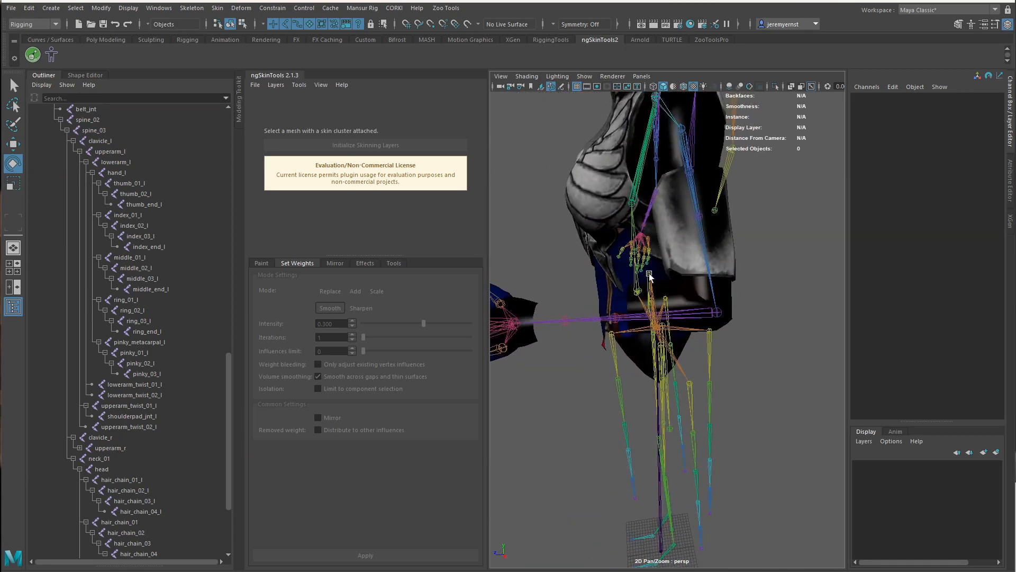
{"action": "mouse_move", "coordinate": [737, 316]}
{"action": "left_mouse_down", "text": "alt"}
{"action": "mouse_move", "coordinate": [700, 356]}
{"action": "mouse_move", "coordinate": [730, 363]}
{"action": "mouse_move", "coordinate": [744, 299]}
{"action": "left_mouse_up", "text": "alt"}
{"action": "left_click", "coordinate": [744, 299]}
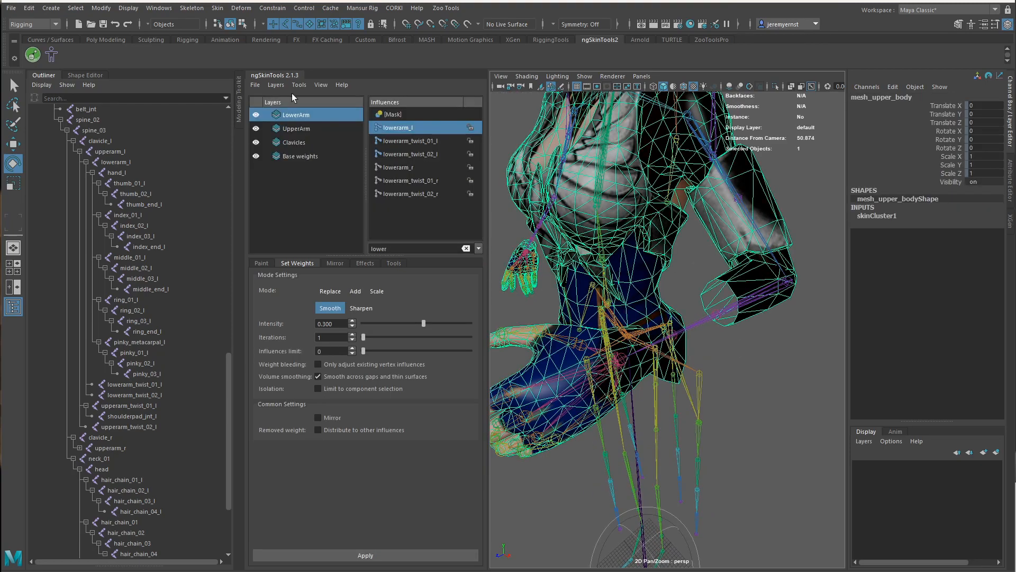
{"action": "left_click", "coordinate": [54, 54]}
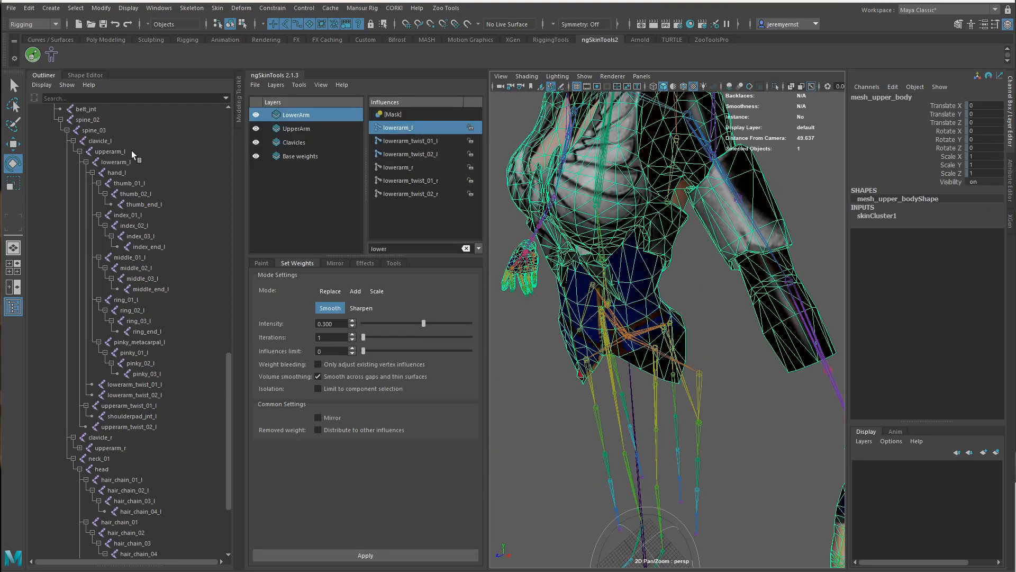
Mirror the LowerArm layer's weights on the X axis from positive to negative, and deselect the mesh to view both arms.
{"action": "scroll", "coordinate": [138, 185], "scroll_direction": "up", "scroll_amount": 10}
{"action": "left_click", "coordinate": [335, 263]}
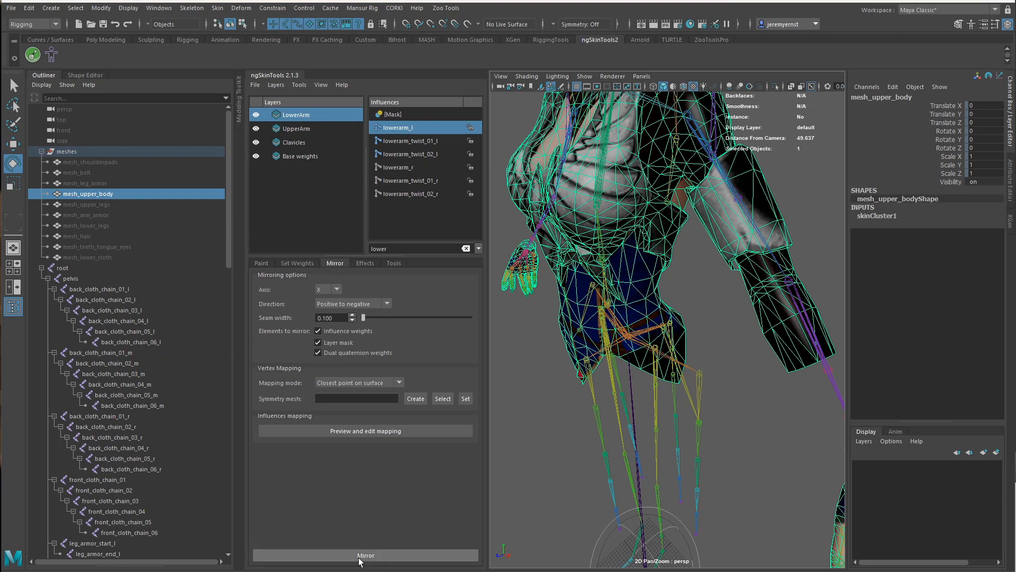
{"action": "left_click", "coordinate": [359, 559]}
{"action": "left_click", "coordinate": [572, 467]}
{"action": "left_click_drag", "start_coordinate": [572, 467], "coordinate": [617, 367], "text": "alt"}
{"action": "middle_click_drag", "start_coordinate": [617, 368], "coordinate": [713, 376], "text": "alt"}
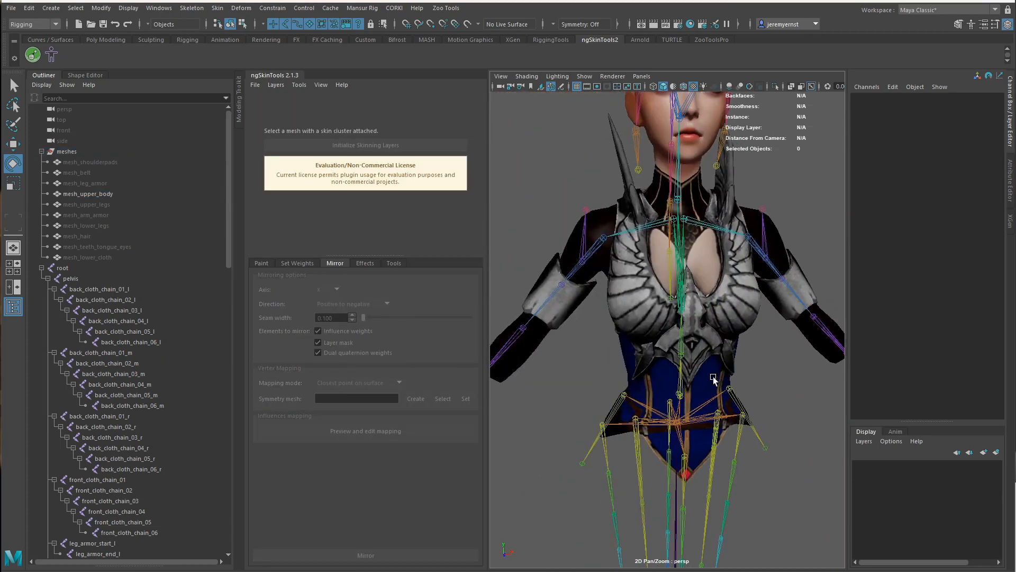
Select mesh_upper_body and create a new skinning layer named Head.
{"action": "scroll", "coordinate": [713, 373], "scroll_direction": "down", "scroll_amount": 3}
{"action": "left_click_drag", "start_coordinate": [751, 401], "coordinate": [715, 408], "text": "alt"}
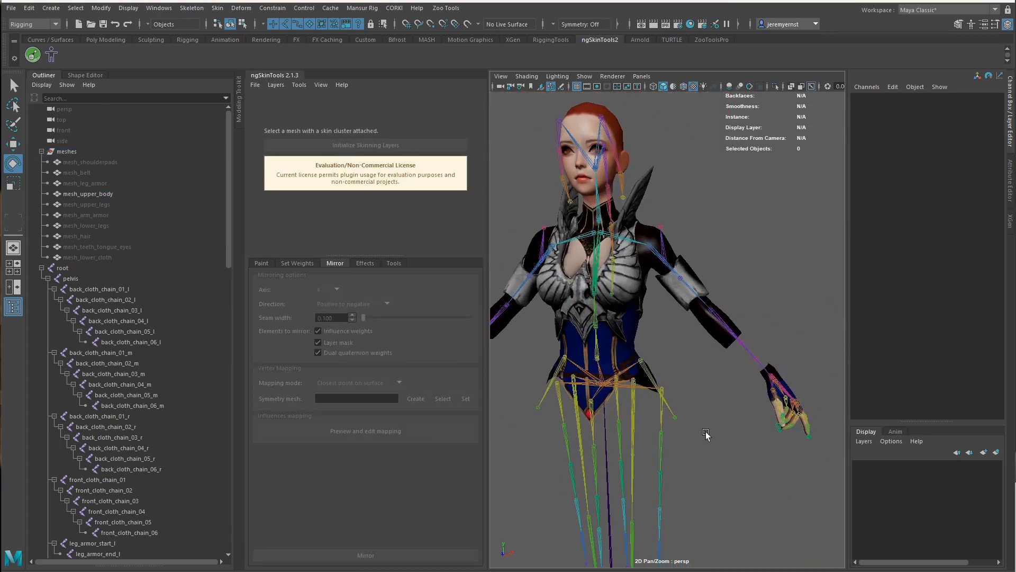
{"action": "scroll", "coordinate": [697, 406], "scroll_direction": "up", "scroll_amount": 3}
{"action": "middle_click_drag", "start_coordinate": [647, 320], "coordinate": [712, 431], "text": "alt"}
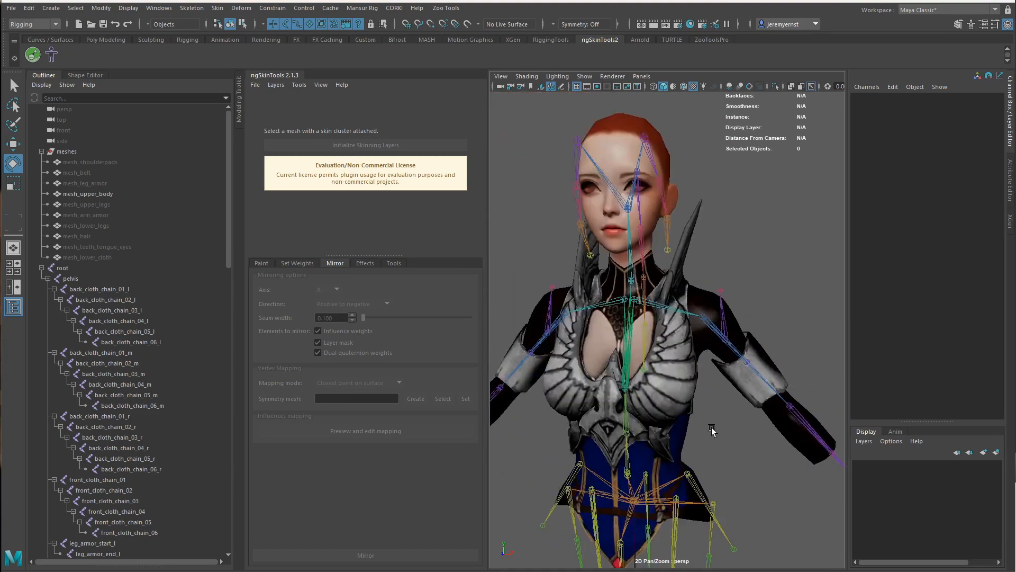
{"action": "scroll", "coordinate": [712, 431], "scroll_direction": "up", "scroll_amount": 3}
{"action": "left_click_drag", "start_coordinate": [603, 296], "coordinate": [642, 295], "text": "alt"}
{"action": "left_click", "coordinate": [663, 337]}
{"action": "left_click_drag", "start_coordinate": [663, 337], "coordinate": [600, 323], "text": "alt"}
{"action": "left_click", "coordinate": [276, 85]}
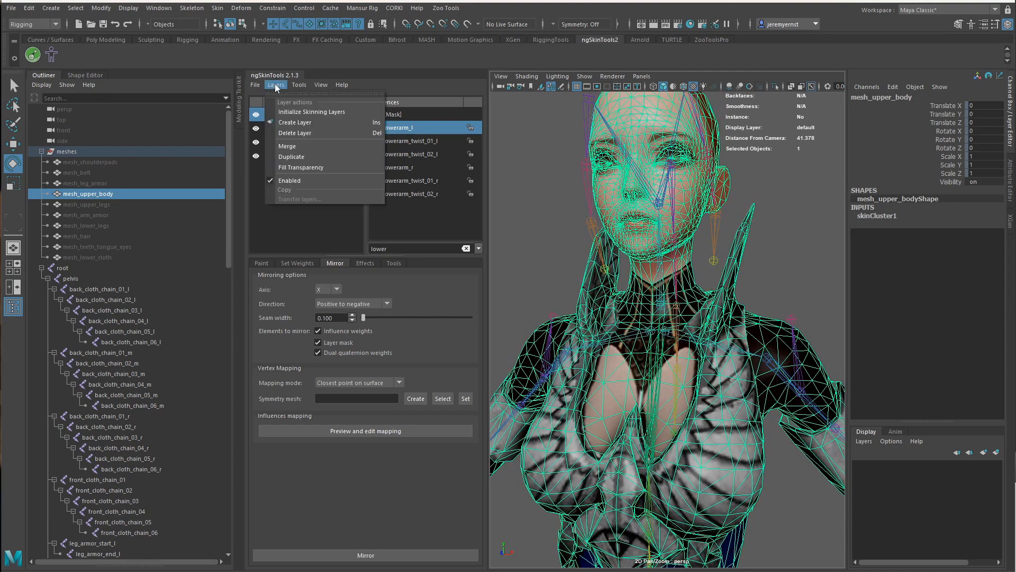
{"action": "left_click", "coordinate": [312, 123]}
{"action": "double_click", "coordinate": [296, 116]}
{"action": "type", "text": "Hea"}
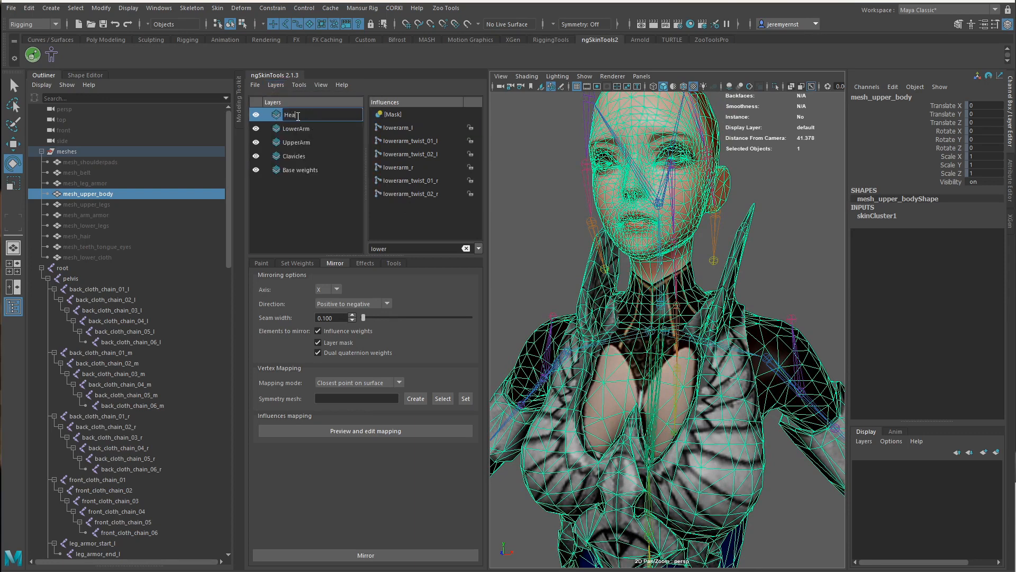
{"action": "type", "text": "d"}
{"action": "key", "text": "Return"}
Filter the Head layer's influence list by "neck, head".
{"action": "left_click_drag", "start_coordinate": [396, 250], "coordinate": [290, 243]}
{"action": "type", "text": "nec"}
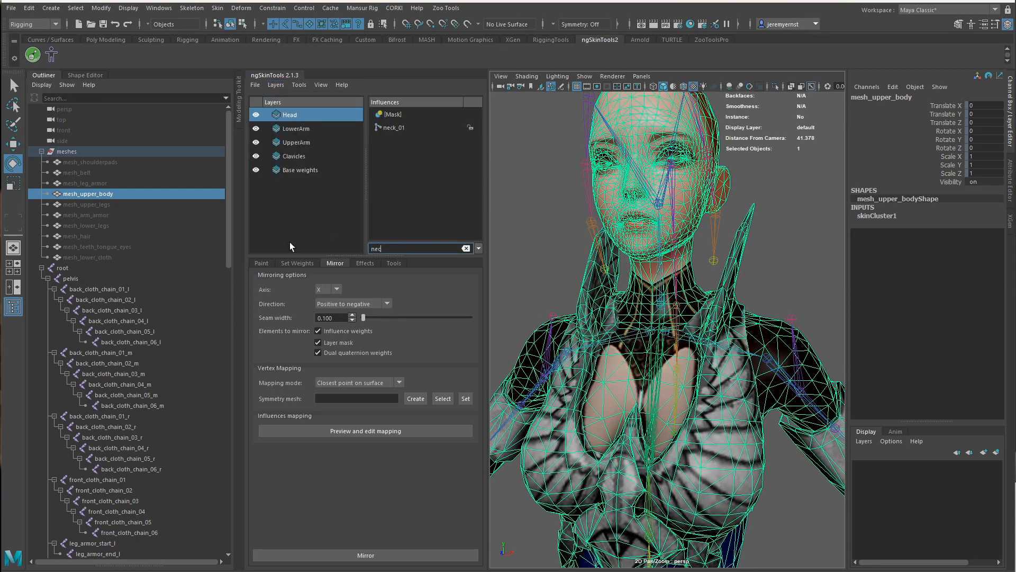
{"action": "type", "text": "k, head"}
Paint neck_01 weights around the neck in Replace mode at intensity 1.000, covering the front and back.
{"action": "left_click", "coordinate": [394, 127]}
{"action": "left_click", "coordinate": [261, 263]}
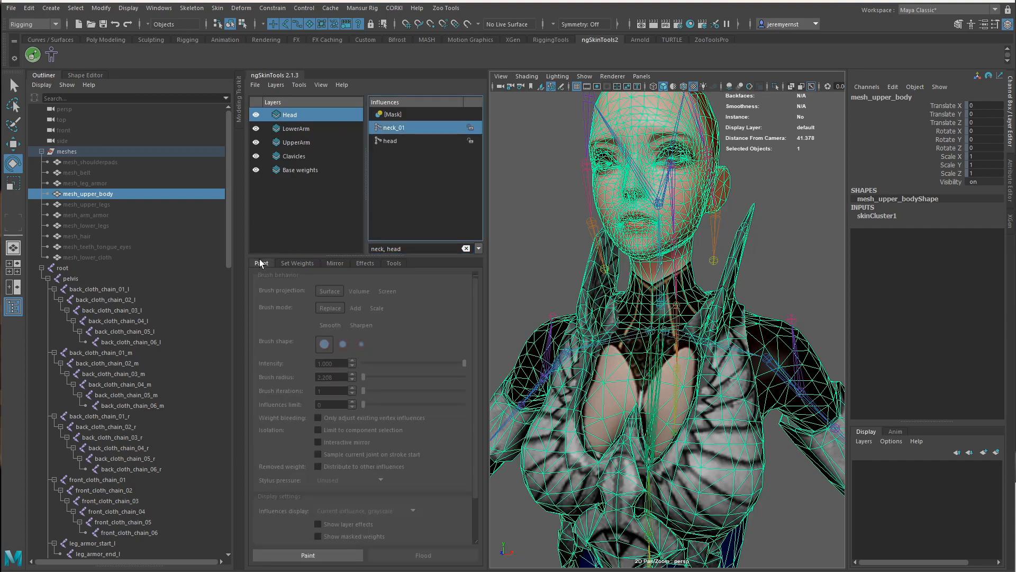
{"action": "left_click", "coordinate": [347, 558]}
{"action": "mouse_move", "coordinate": [686, 264]}
{"action": "left_mouse_down", "text": "alt"}
{"action": "mouse_move", "coordinate": [661, 261]}
{"action": "mouse_move", "coordinate": [710, 257]}
{"action": "mouse_move", "coordinate": [697, 261]}
{"action": "left_mouse_up", "text": "alt"}
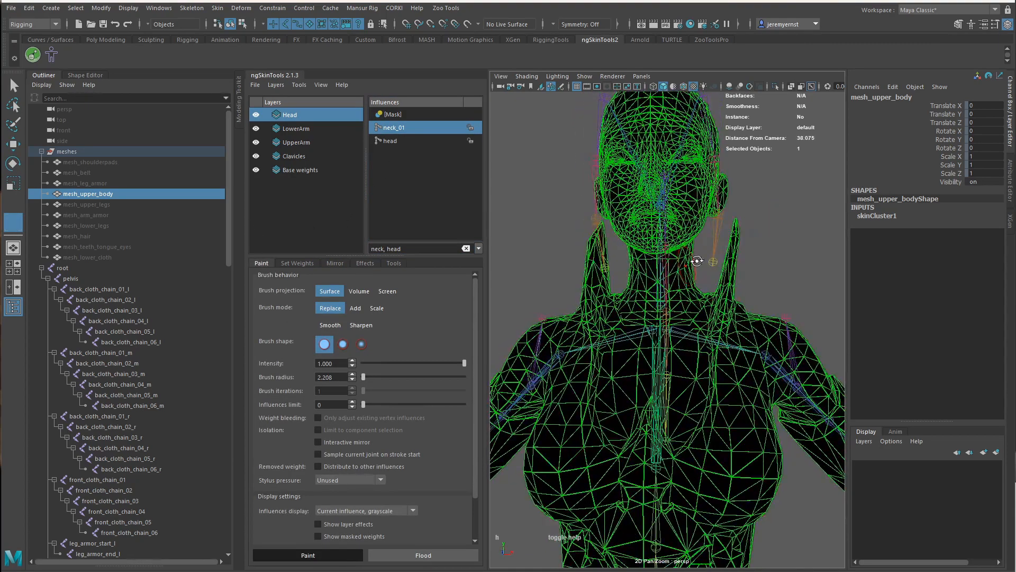
{"action": "scroll", "coordinate": [593, 231], "scroll_direction": "up", "scroll_amount": 8}
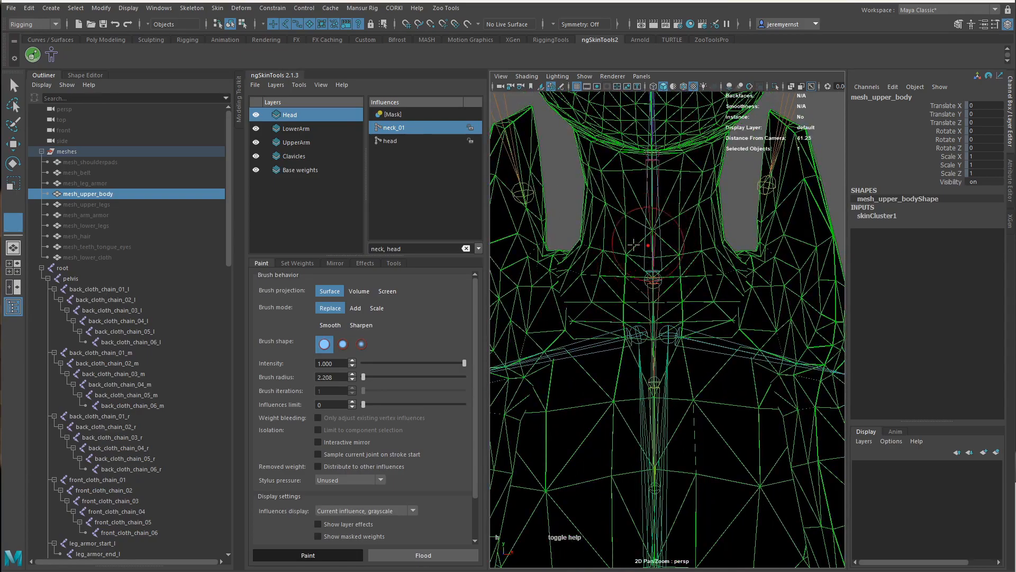
{"action": "mouse_move", "coordinate": [594, 238]}
{"action": "left_mouse_down"}
{"action": "mouse_move", "coordinate": [707, 232]}
{"action": "mouse_move", "coordinate": [730, 240]}
{"action": "left_mouse_up"}
{"action": "left_click_drag", "start_coordinate": [730, 240], "coordinate": [680, 233], "text": "alt"}
{"action": "mouse_move", "coordinate": [672, 193]}
{"action": "left_mouse_down"}
{"action": "mouse_move", "coordinate": [719, 191]}
{"action": "mouse_move", "coordinate": [705, 247]}
{"action": "mouse_move", "coordinate": [635, 263]}
{"action": "mouse_move", "coordinate": [713, 222]}
{"action": "mouse_move", "coordinate": [665, 205]}
{"action": "mouse_move", "coordinate": [672, 218]}
{"action": "mouse_move", "coordinate": [841, 210]}
{"action": "left_mouse_up"}
{"action": "key", "text": "f"}
{"action": "mouse_move", "coordinate": [661, 246]}
{"action": "left_mouse_down", "text": "alt"}
{"action": "mouse_move", "coordinate": [710, 238]}
{"action": "mouse_move", "coordinate": [664, 187]}
{"action": "mouse_move", "coordinate": [665, 252]}
{"action": "left_mouse_up", "text": "alt"}
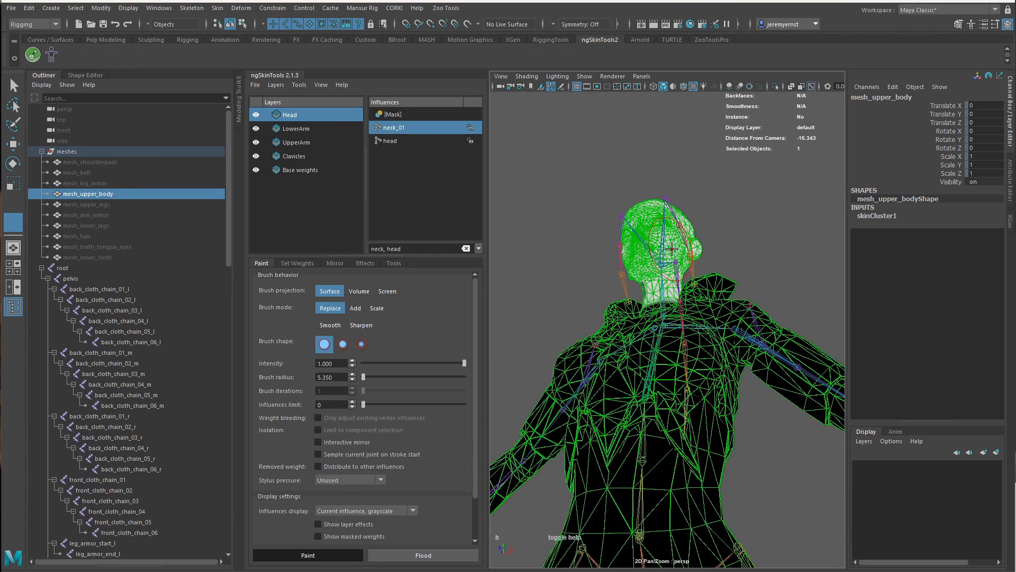
Mirror the neck_01 weights on the X axis from positive to negative and check the neck from several angles.
{"action": "left_click", "coordinate": [335, 263]}
{"action": "left_click", "coordinate": [351, 553]}
{"action": "right_click_drag", "start_coordinate": [658, 366], "coordinate": [682, 283], "text": "alt"}
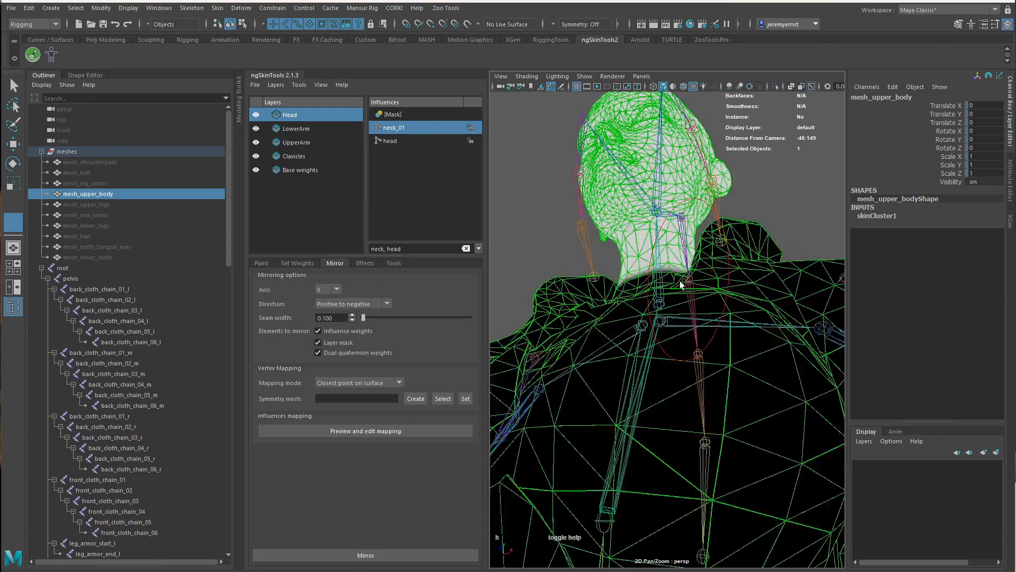
{"action": "left_click_drag", "start_coordinate": [682, 284], "coordinate": [861, 327], "text": "alt"}
{"action": "right_click_drag", "start_coordinate": [836, 328], "coordinate": [771, 327], "text": "alt"}
{"action": "left_click_drag", "start_coordinate": [771, 327], "coordinate": [668, 194], "text": "alt"}
Paint full head influence weights over the left side of the skull, the ear and the face.
{"action": "left_click", "coordinate": [385, 144]}
{"action": "right_click_drag", "start_coordinate": [664, 212], "coordinate": [725, 206], "text": "alt"}
{"action": "left_click_drag", "start_coordinate": [725, 206], "coordinate": [605, 200], "text": "alt"}
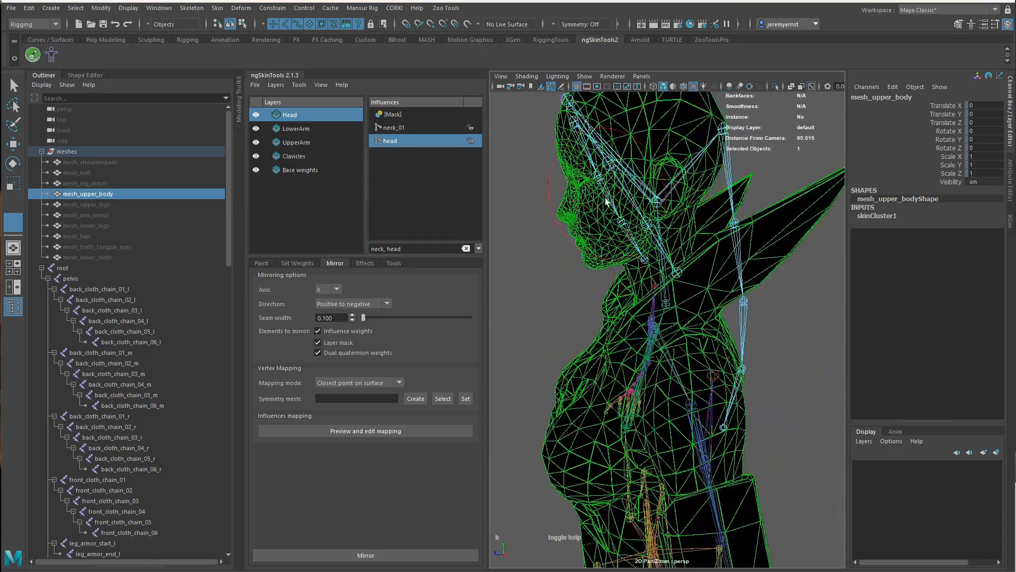
{"action": "right_click_drag", "start_coordinate": [606, 200], "coordinate": [656, 212], "text": "alt"}
{"action": "left_click_drag", "start_coordinate": [656, 212], "coordinate": [647, 276], "text": "alt"}
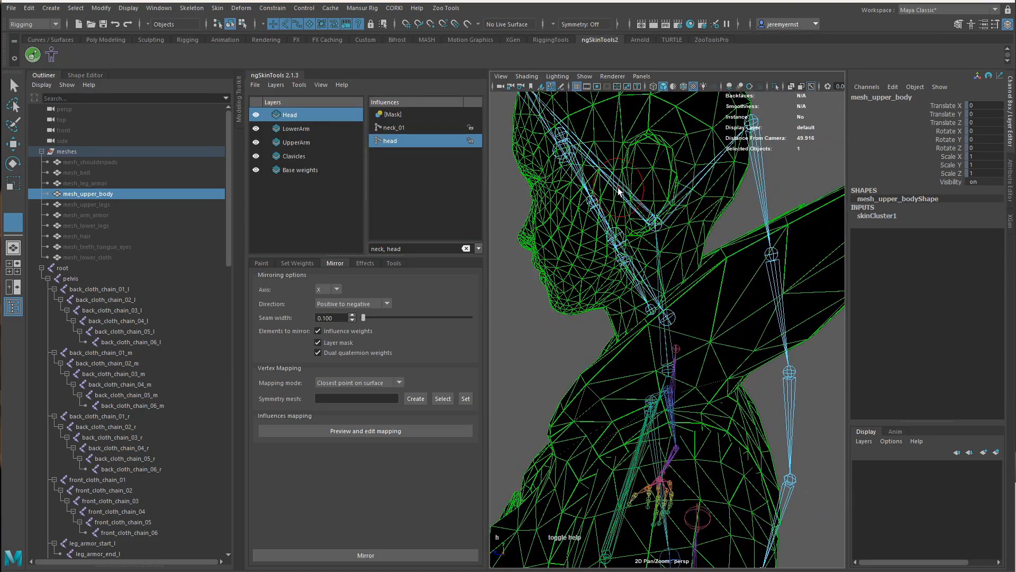
{"action": "mouse_move", "coordinate": [673, 187]}
{"action": "left_mouse_down"}
{"action": "mouse_move", "coordinate": [761, 183]}
{"action": "mouse_move", "coordinate": [708, 115]}
{"action": "left_mouse_up"}
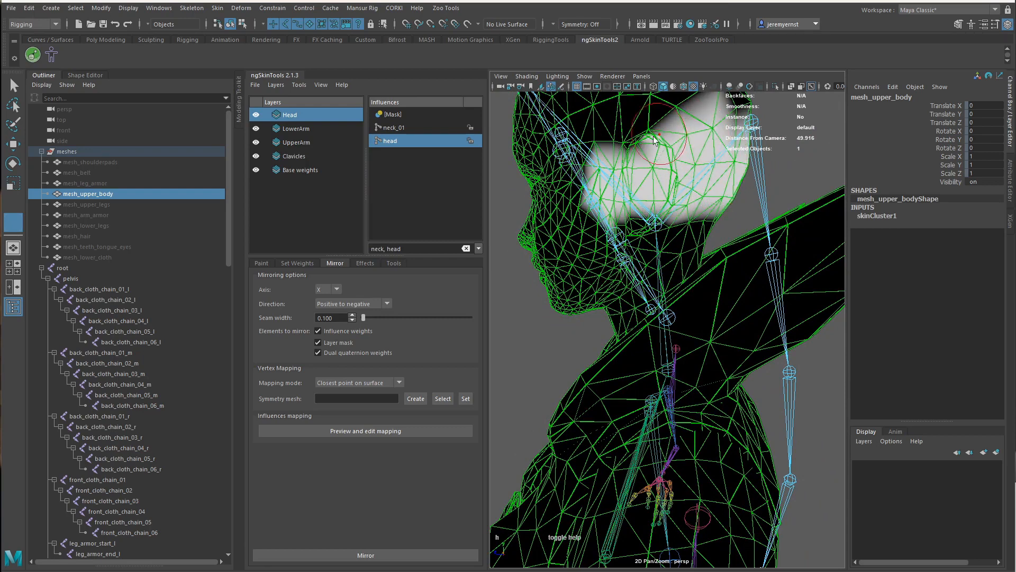
{"action": "right_click_drag", "start_coordinate": [708, 116], "coordinate": [664, 158], "text": "alt"}
{"action": "left_click_drag", "start_coordinate": [664, 159], "coordinate": [653, 229], "text": "alt"}
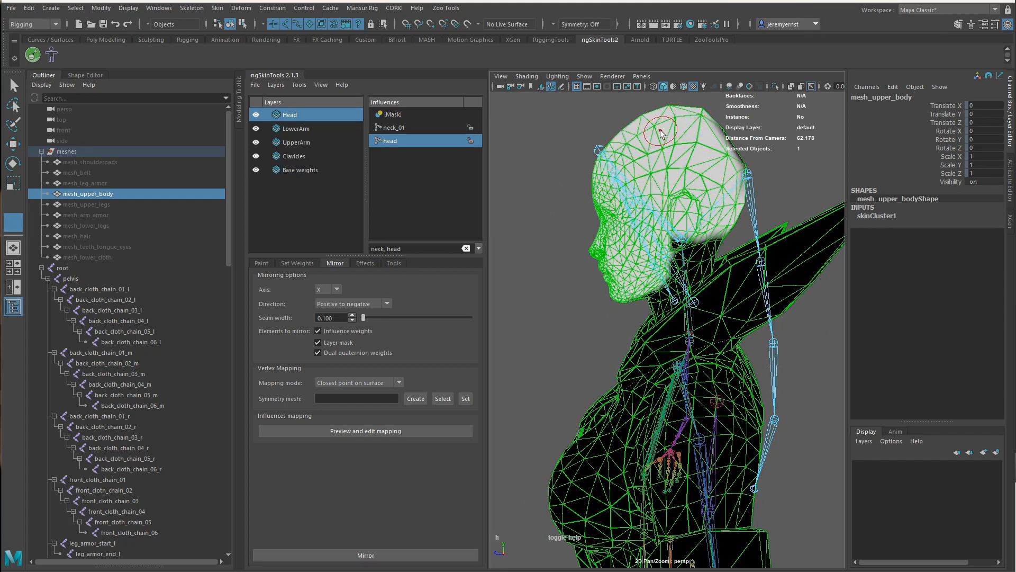
Extend the head influence weights over the back of the skull and the underside of the jaw.
{"action": "mouse_move", "coordinate": [735, 149]}
{"action": "left_mouse_down", "text": "alt"}
{"action": "mouse_move", "coordinate": [646, 179]}
{"action": "mouse_move", "coordinate": [649, 201]}
{"action": "left_mouse_up", "text": "alt"}
{"action": "mouse_move", "coordinate": [653, 164]}
{"action": "left_mouse_down"}
{"action": "mouse_move", "coordinate": [637, 115]}
{"action": "mouse_move", "coordinate": [761, 199]}
{"action": "mouse_move", "coordinate": [687, 216]}
{"action": "left_mouse_up"}
{"action": "left_click_drag", "start_coordinate": [701, 281], "coordinate": [603, 228], "text": "alt"}
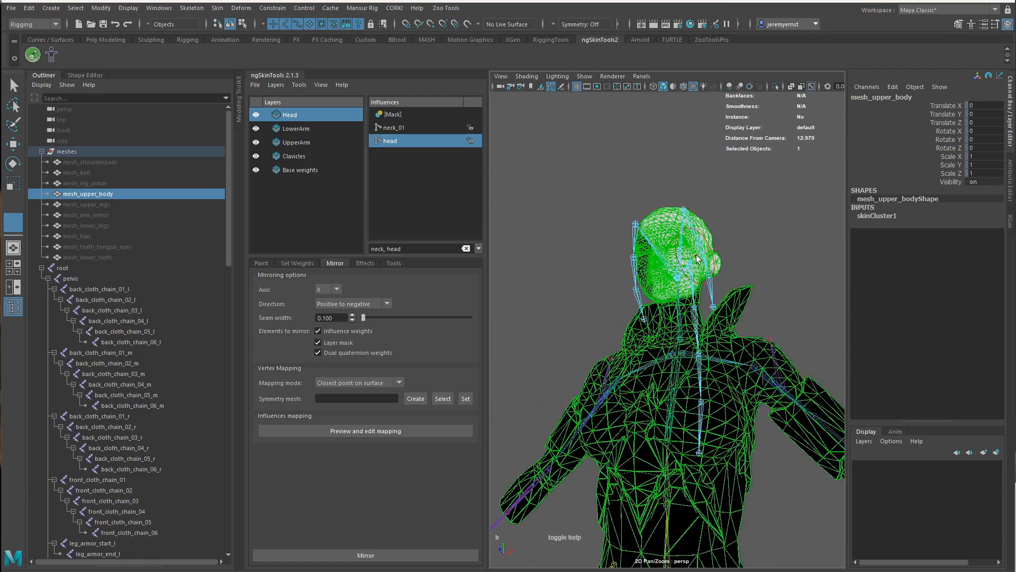
{"action": "right_click_drag", "start_coordinate": [604, 227], "coordinate": [672, 249], "text": "alt"}
{"action": "left_click_drag", "start_coordinate": [672, 249], "coordinate": [652, 234], "text": "alt"}
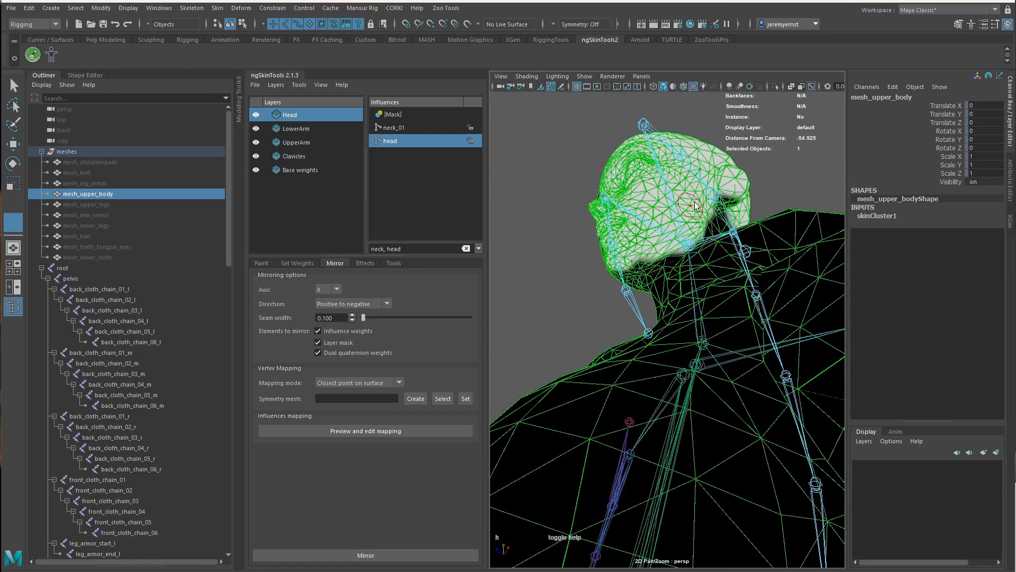
{"action": "mouse_move", "coordinate": [697, 206]}
{"action": "left_mouse_down", "text": "alt"}
{"action": "mouse_move", "coordinate": [640, 225]}
{"action": "mouse_move", "coordinate": [640, 215]}
{"action": "mouse_move", "coordinate": [661, 232]}
{"action": "mouse_move", "coordinate": [691, 199]}
{"action": "mouse_move", "coordinate": [611, 244]}
{"action": "left_mouse_up", "text": "alt"}
{"action": "mouse_move", "coordinate": [610, 246]}
{"action": "left_mouse_down"}
{"action": "mouse_move", "coordinate": [598, 271]}
{"action": "mouse_move", "coordinate": [628, 272]}
{"action": "mouse_move", "coordinate": [630, 331]}
{"action": "mouse_move", "coordinate": [608, 258]}
{"action": "mouse_move", "coordinate": [532, 281]}
{"action": "mouse_move", "coordinate": [540, 286]}
{"action": "left_mouse_up"}
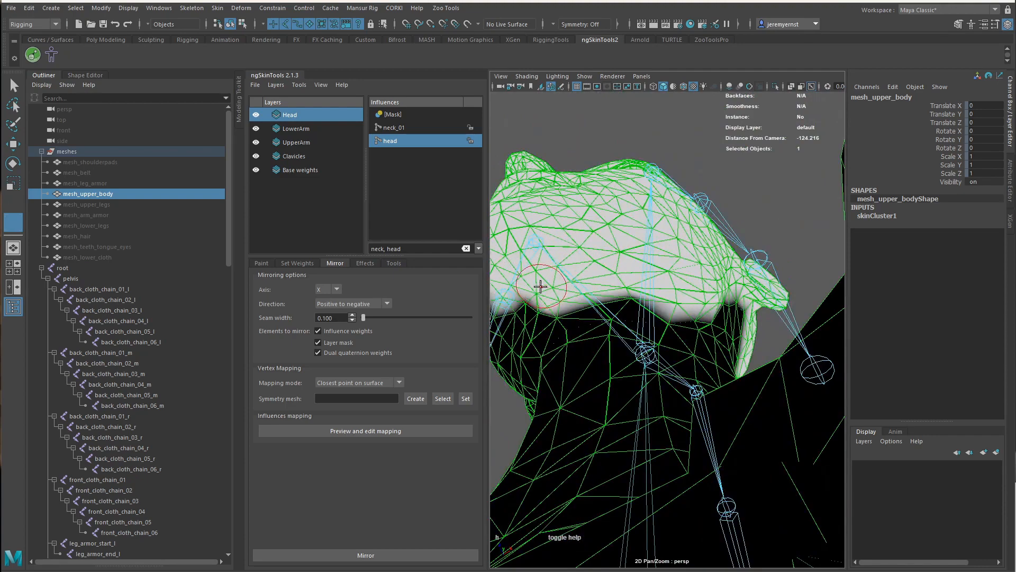
Mirror the painted head weights on the X axis from positive to negative and leave the paint mode.
{"action": "left_click", "coordinate": [362, 552]}
{"action": "left_click_drag", "start_coordinate": [629, 302], "coordinate": [812, 389], "text": "alt"}
{"action": "key", "text": "w"}
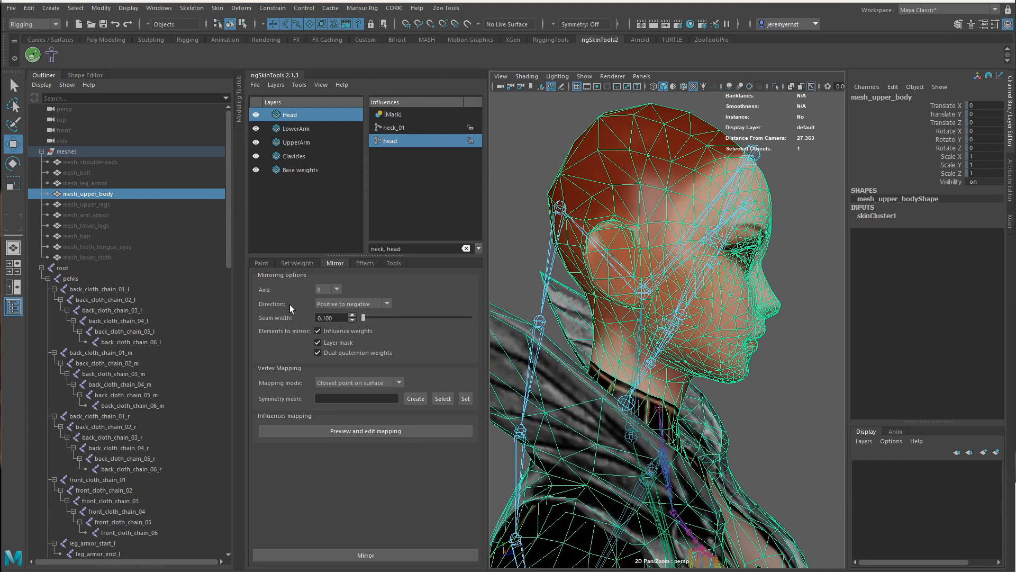
Smooth the head influence's weights three times at intensity 0.300 with one iteration each.
{"action": "left_click", "coordinate": [261, 263]}
{"action": "left_click", "coordinate": [338, 555]}
{"action": "left_click", "coordinate": [299, 263]}
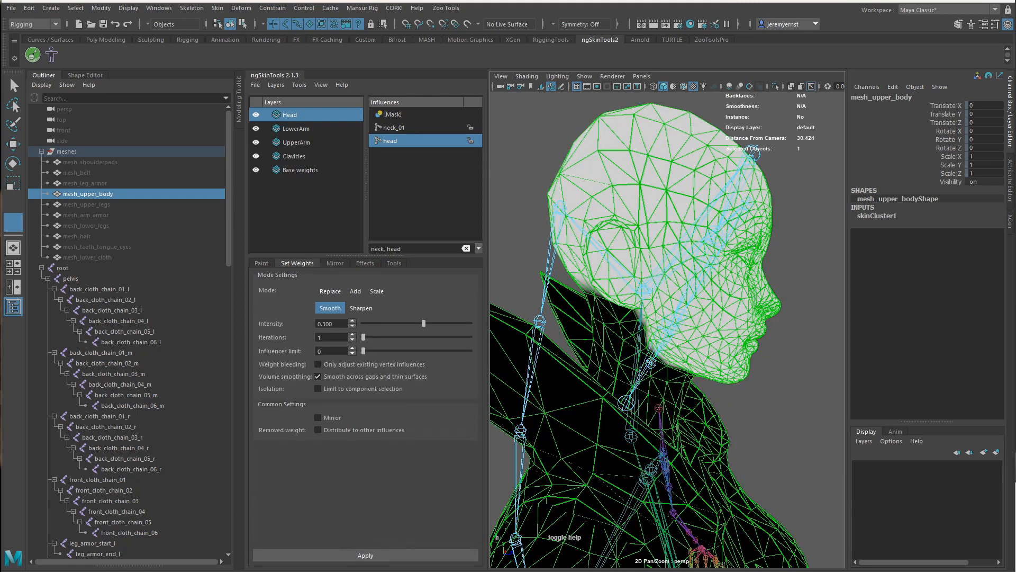
{"action": "left_click", "coordinate": [337, 555]}
{"action": "left_click", "coordinate": [337, 555]}
{"action": "left_click", "coordinate": [338, 556]}
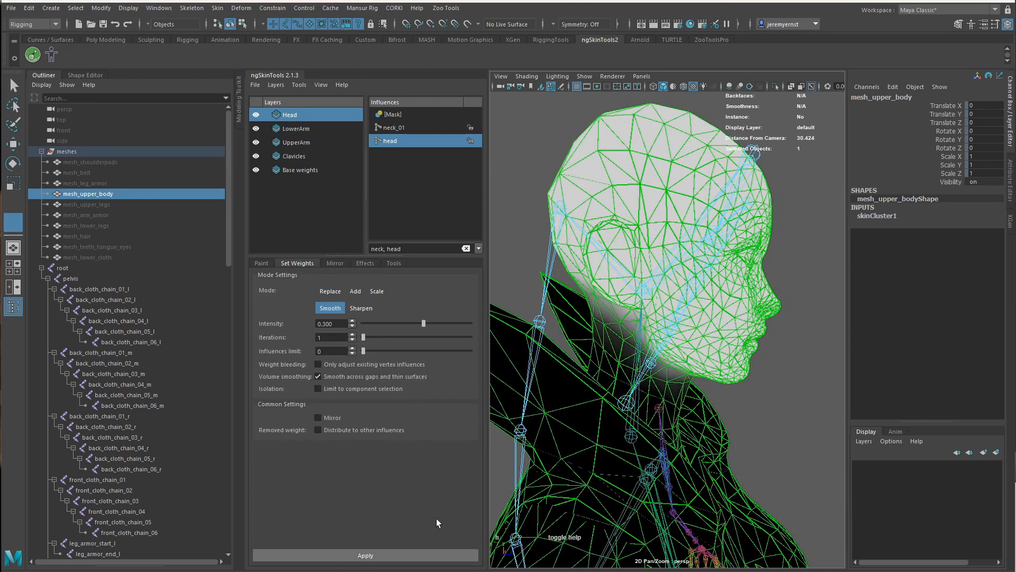
{"action": "left_click_drag", "start_coordinate": [741, 423], "coordinate": [566, 422], "text": "alt"}
{"action": "key", "text": "w"}
Select the neck_01 and head joints together and bend them to about 29.5 on Rotate Z.
{"action": "scroll", "coordinate": [109, 329], "scroll_direction": "down", "scroll_amount": 5}
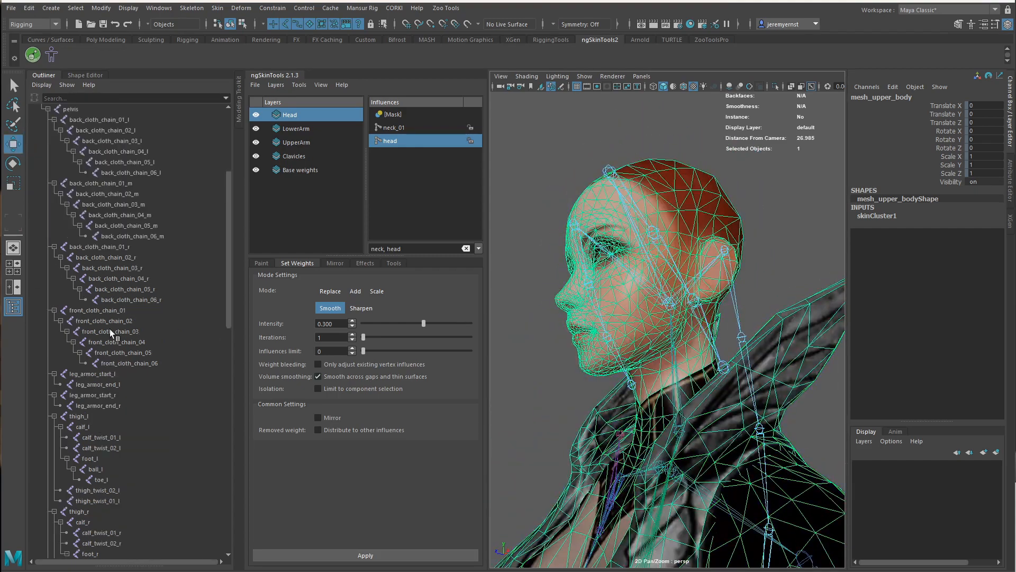
{"action": "scroll", "coordinate": [110, 328], "scroll_direction": "down", "scroll_amount": 15}
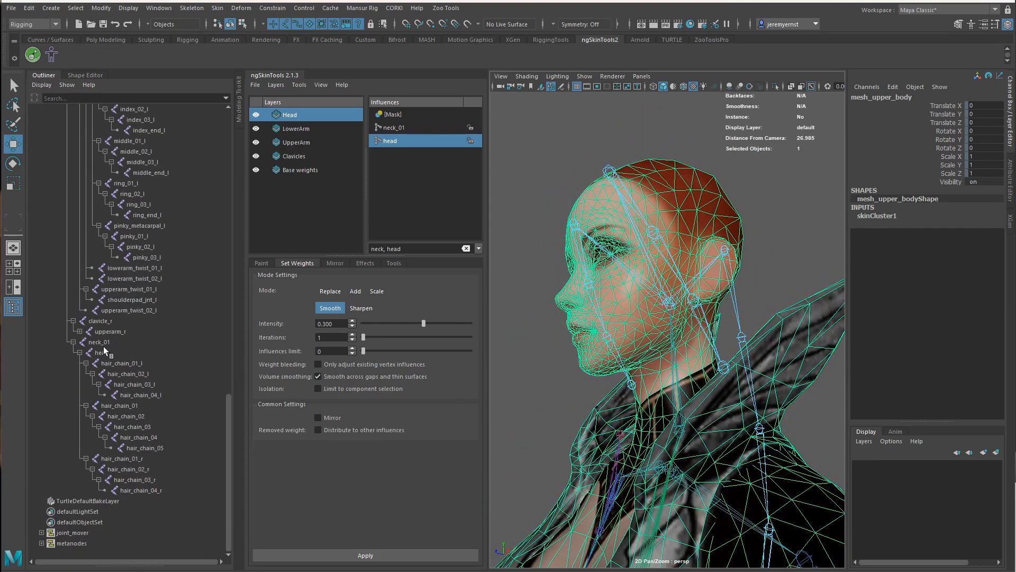
{"action": "left_click_drag", "start_coordinate": [103, 345], "coordinate": [105, 351]}
{"action": "key", "text": "e"}
{"action": "left_click_drag", "start_coordinate": [588, 347], "coordinate": [574, 318], "text": "alt"}
{"action": "key", "text": "ctrl+z"}
Hide the joints in the viewport and turn the neck and head to about 23.4, 8.7 and -0.9 on Rotate X, Y and Z.
{"action": "left_click", "coordinate": [584, 77]}
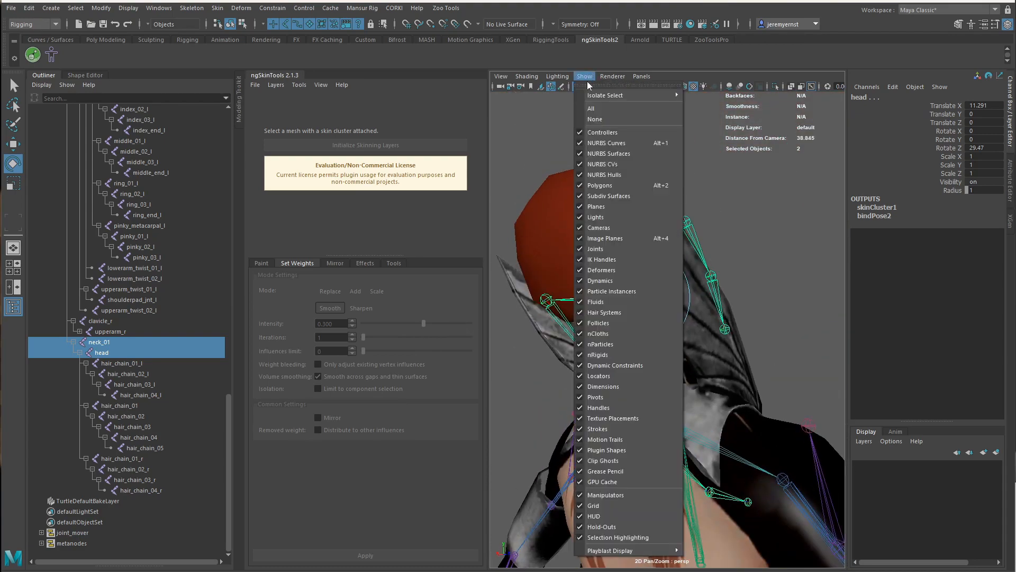
{"action": "left_click", "coordinate": [614, 251]}
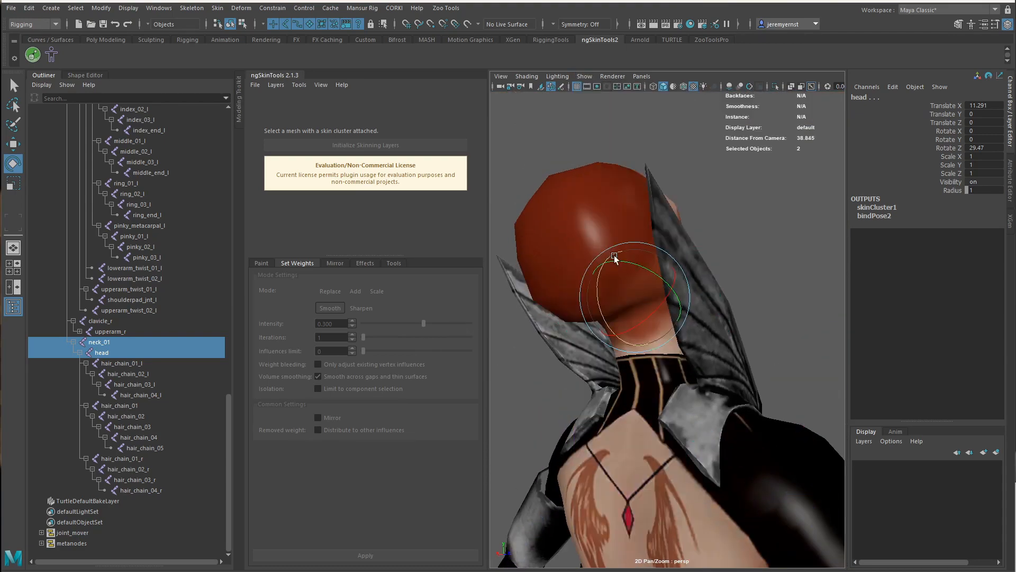
{"action": "left_click_drag", "start_coordinate": [614, 255], "coordinate": [725, 363], "text": "alt"}
{"action": "left_click_drag", "start_coordinate": [627, 288], "coordinate": [720, 307]}
{"action": "left_click_drag", "start_coordinate": [664, 291], "coordinate": [743, 262]}
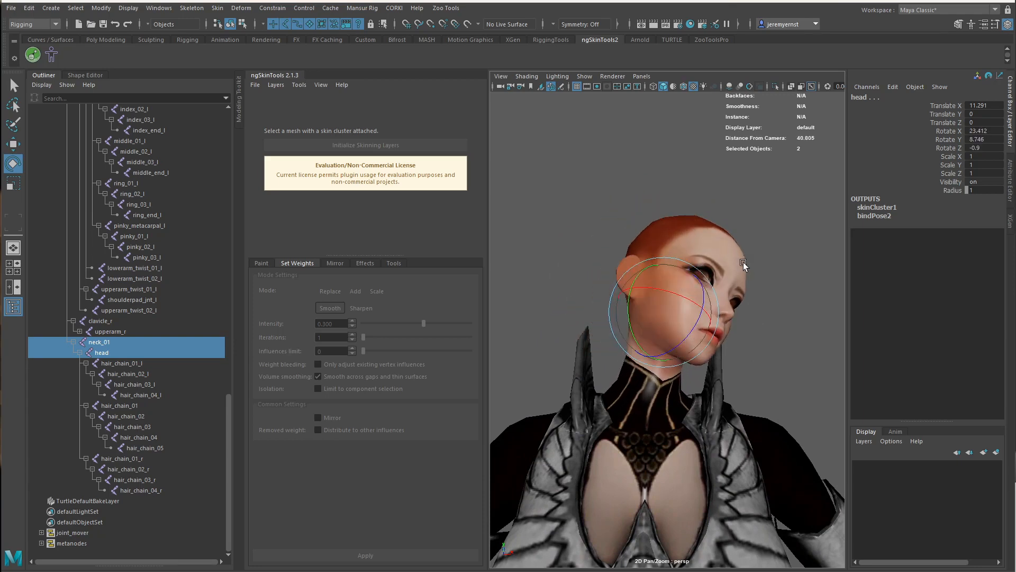
Return the skeleton to the bind pose and clear the selection.
{"action": "left_click", "coordinate": [743, 262]}
{"action": "left_click", "coordinate": [51, 55]}
{"action": "left_click", "coordinate": [751, 249]}
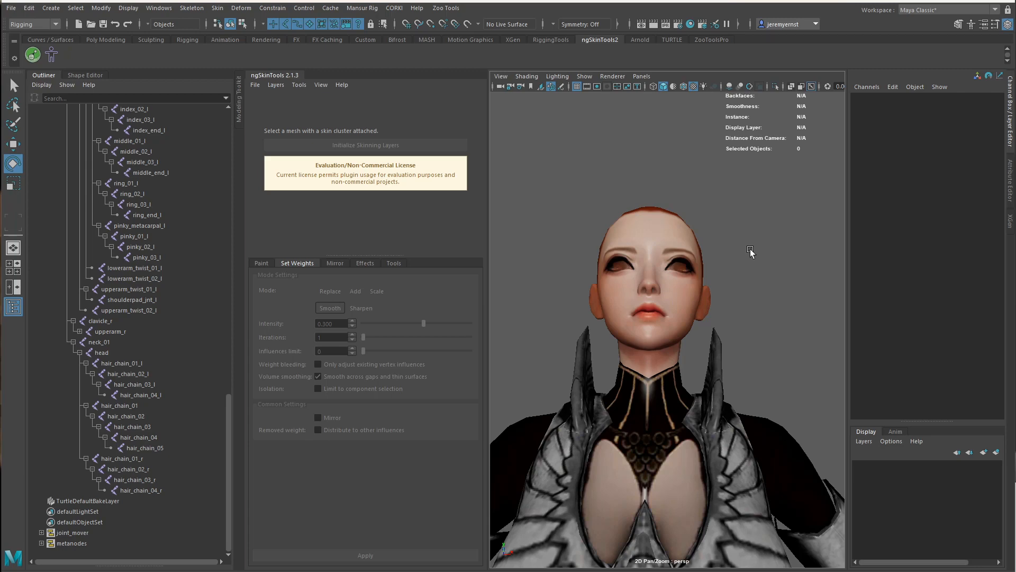
Examine the whole upper body and the separate hands from the front and side with nothing selected.
{"action": "right_click_drag", "start_coordinate": [750, 248], "coordinate": [714, 246], "text": "alt"}
{"action": "left_click_drag", "start_coordinate": [714, 245], "coordinate": [691, 309], "text": "alt"}
{"action": "left_click", "coordinate": [637, 275]}
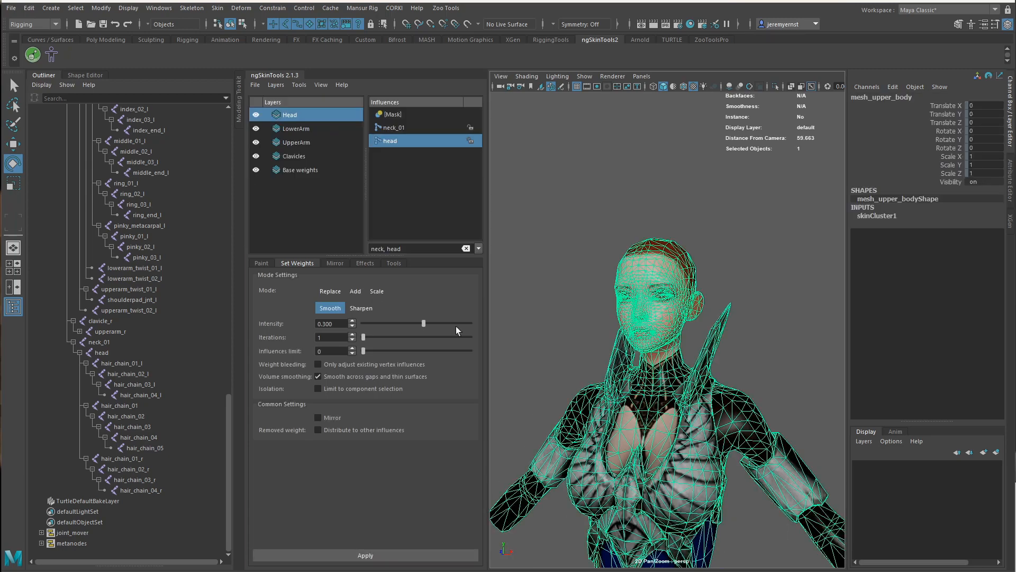
{"action": "right_click_drag", "start_coordinate": [704, 392], "coordinate": [653, 418], "text": "alt"}
{"action": "middle_click_drag", "start_coordinate": [653, 418], "coordinate": [661, 349], "text": "alt"}
{"action": "left_click_drag", "start_coordinate": [662, 349], "coordinate": [769, 306], "text": "alt"}
{"action": "left_click", "coordinate": [769, 307]}
{"action": "left_click_drag", "start_coordinate": [735, 344], "coordinate": [788, 386], "text": "alt"}
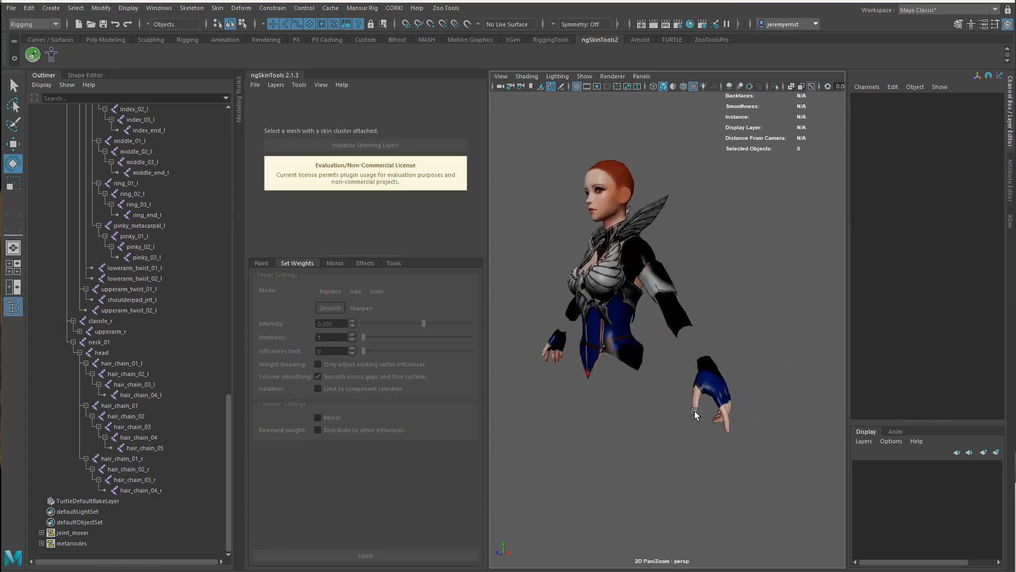